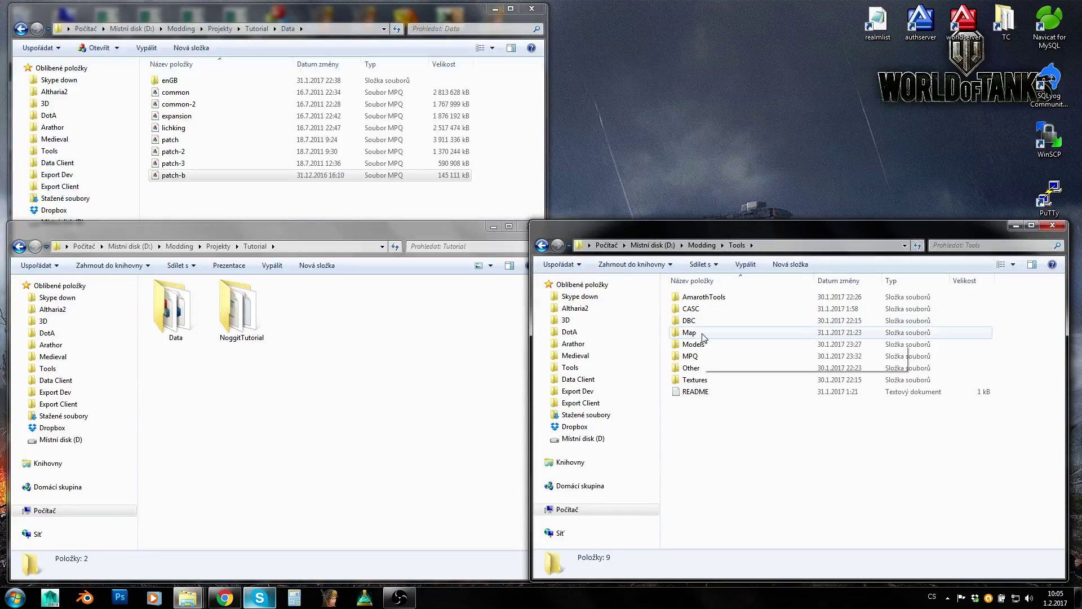
# Step: Copy the WMVWotLK folder from Tools\Other\WMV into the Tutorial project folder
pyautogui.click(692, 368)
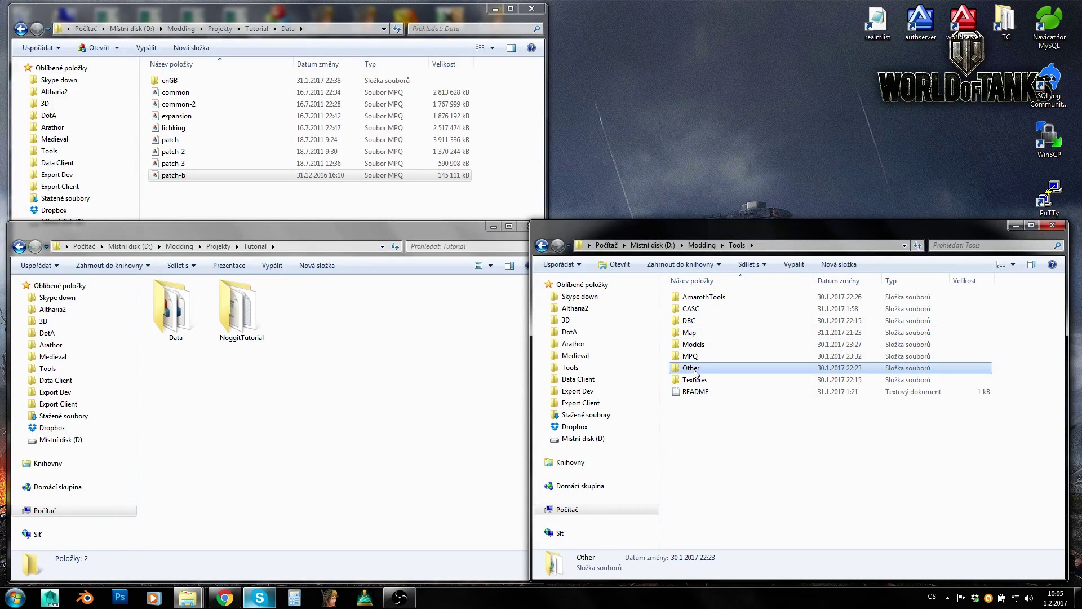
pyautogui.doubleClick(692, 369)
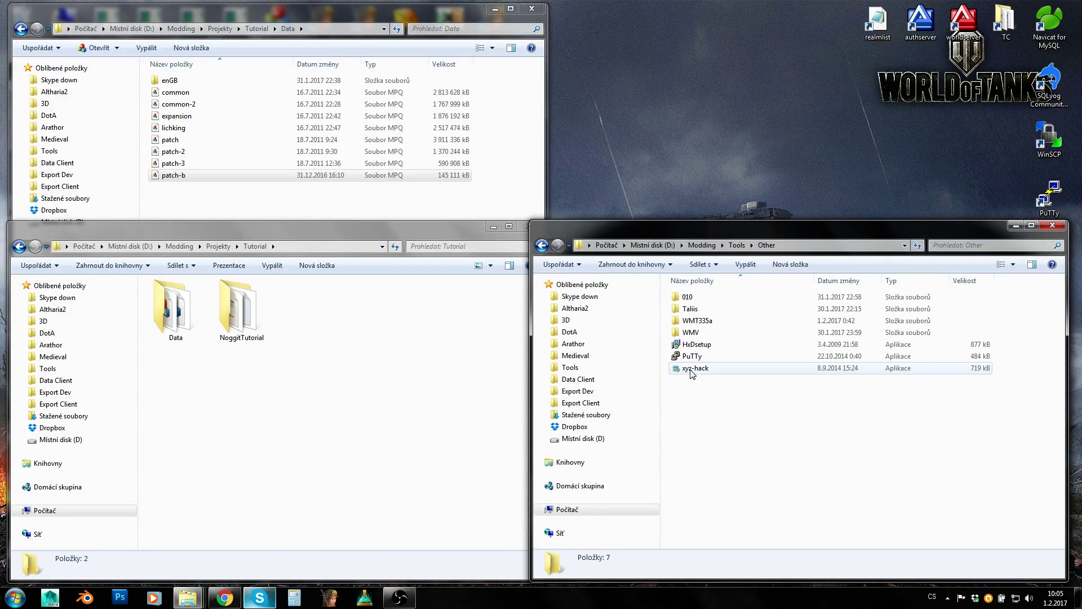
pyautogui.doubleClick(692, 333)
pyautogui.click(693, 301)
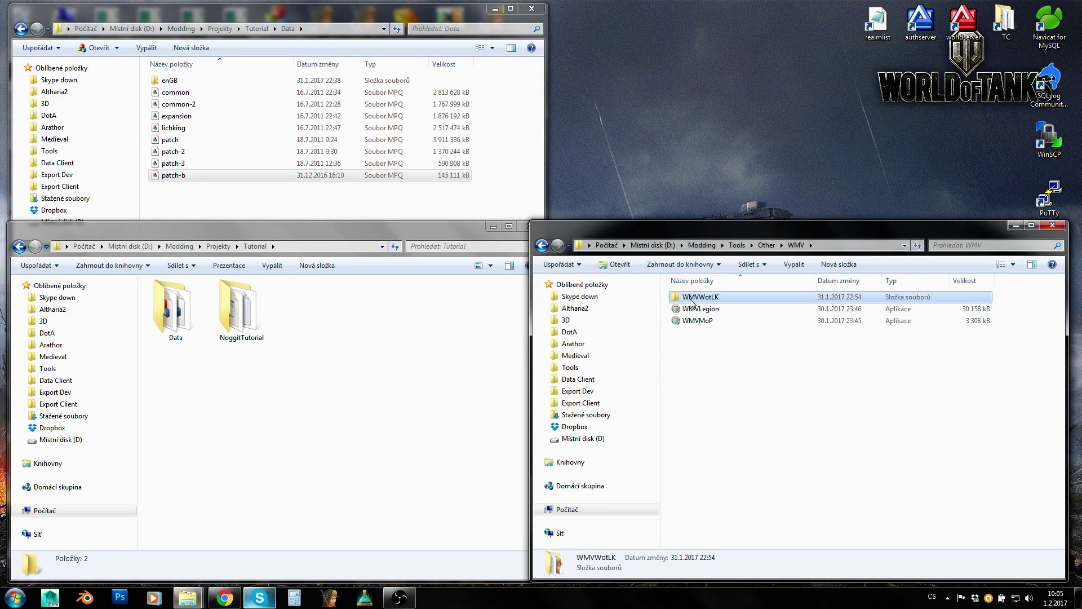
pyautogui.keyDown('ctrl'); pyautogui.moveTo(692, 302); pyautogui.dragTo(350, 370); pyautogui.keyUp('ctrl')
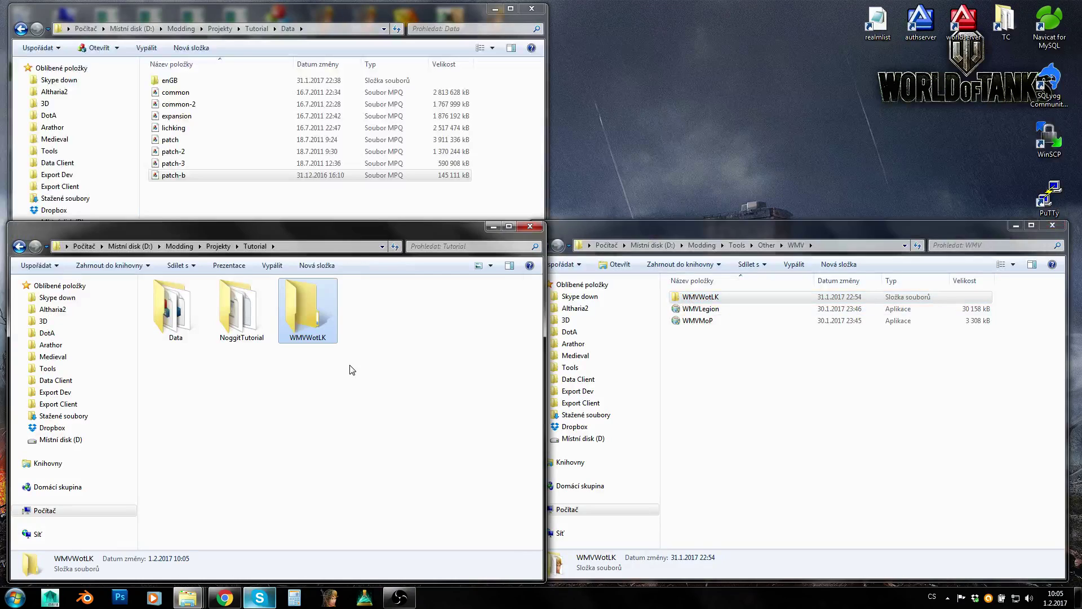
# Step: Examine the contents of the original WMVWotLK folder and the WMVLegion and WMVMoP applications beside it
pyautogui.doubleClick(711, 298)
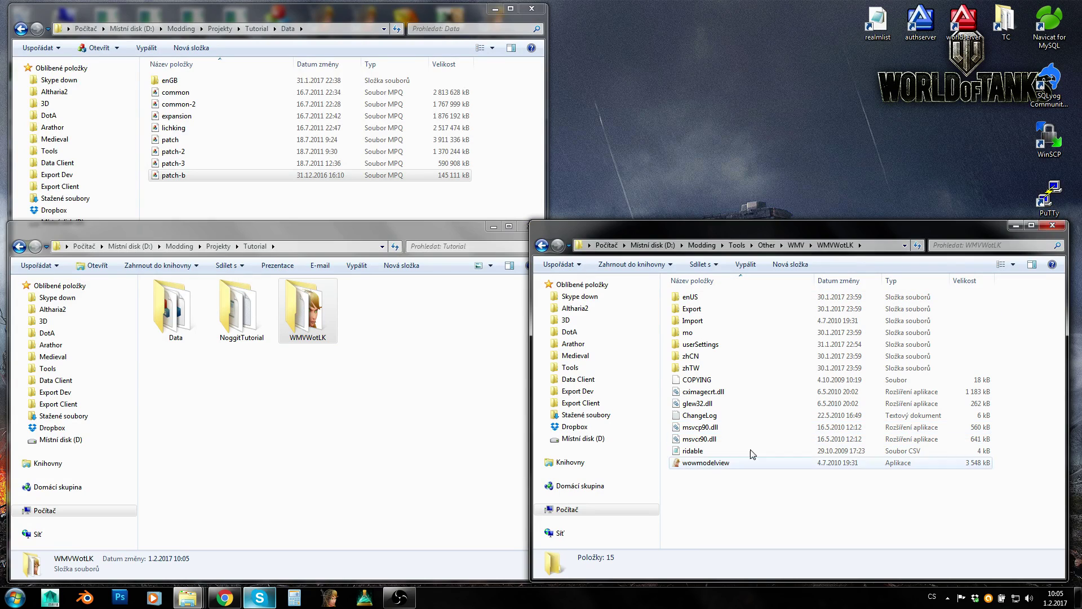
pyautogui.click(796, 246)
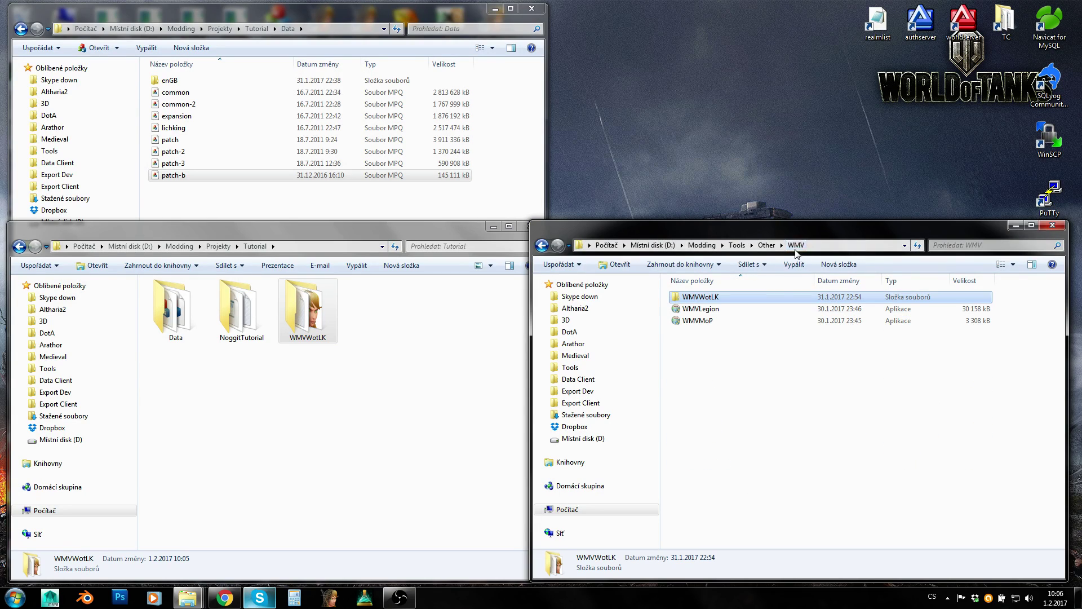
pyautogui.click(701, 311)
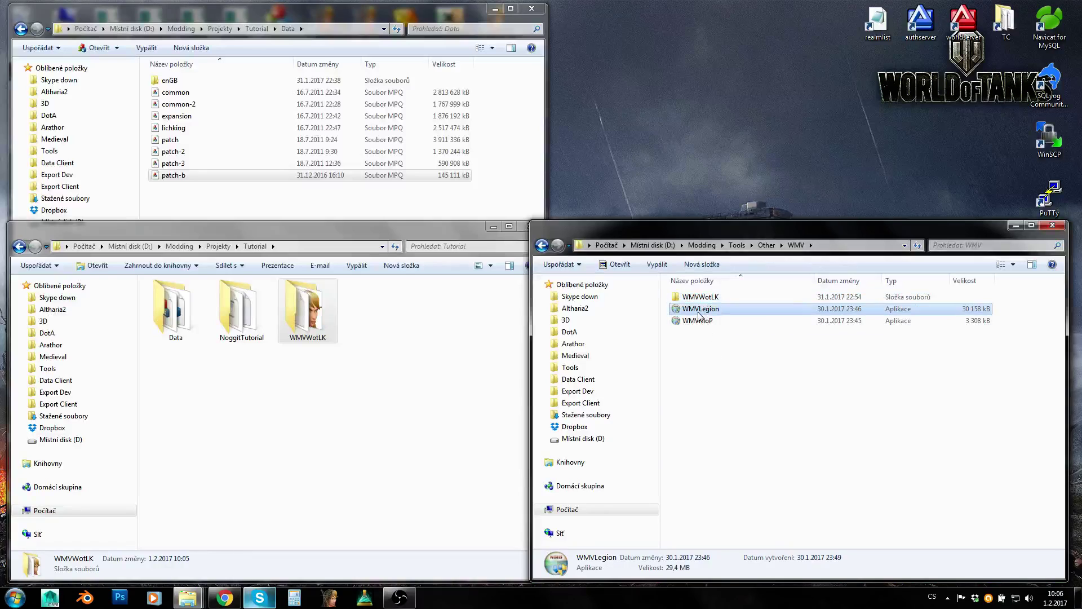
pyautogui.click(698, 320)
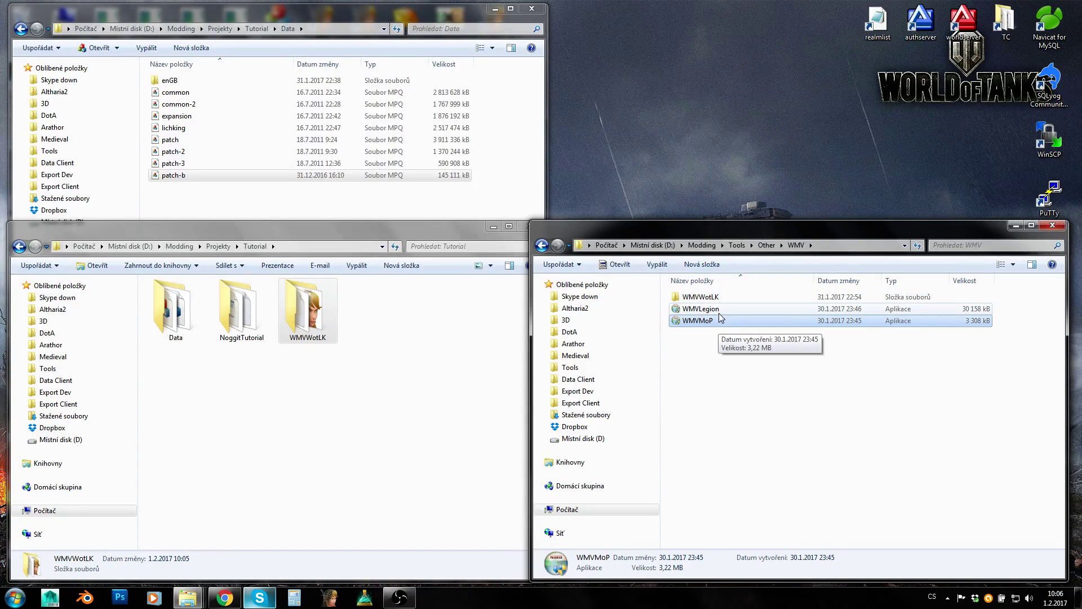
pyautogui.click(720, 310)
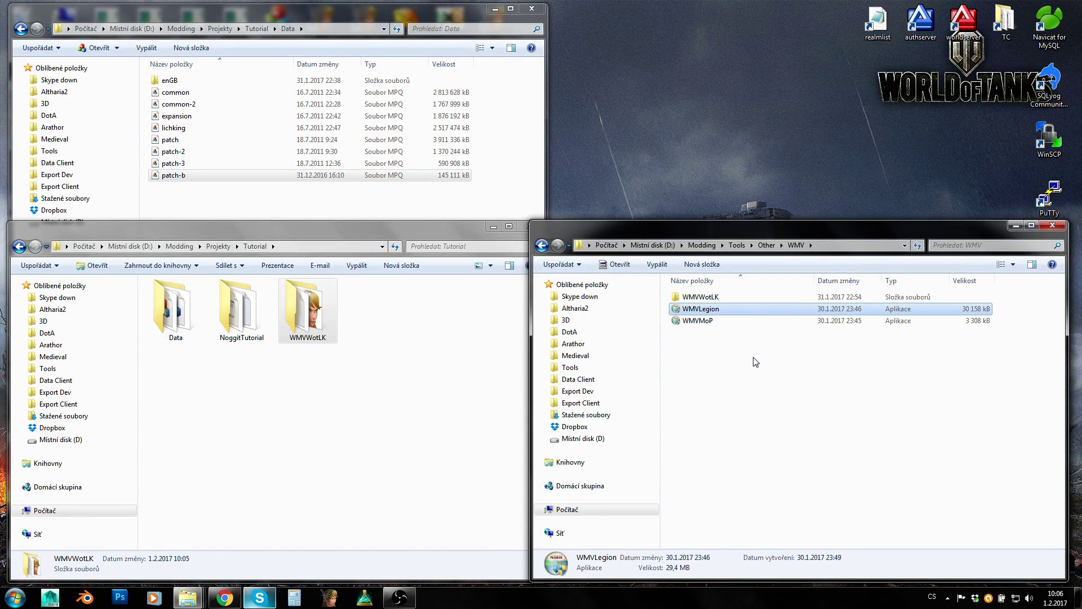
pyautogui.click(718, 297)
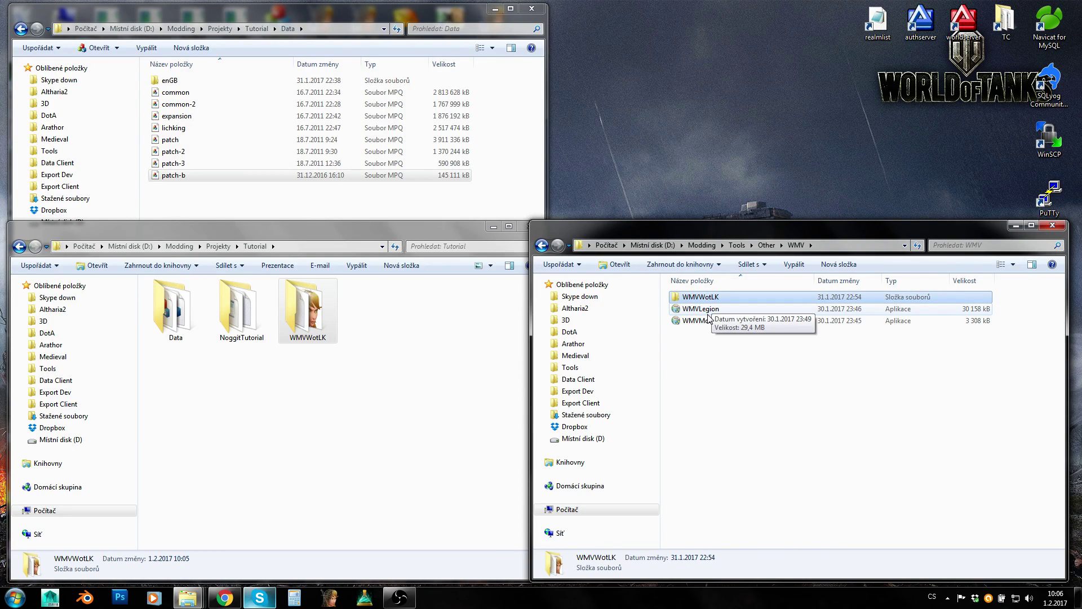
pyautogui.keyDown('ctrl'); pyautogui.click(710, 320); pyautogui.keyUp('ctrl')
pyautogui.click(708, 297)
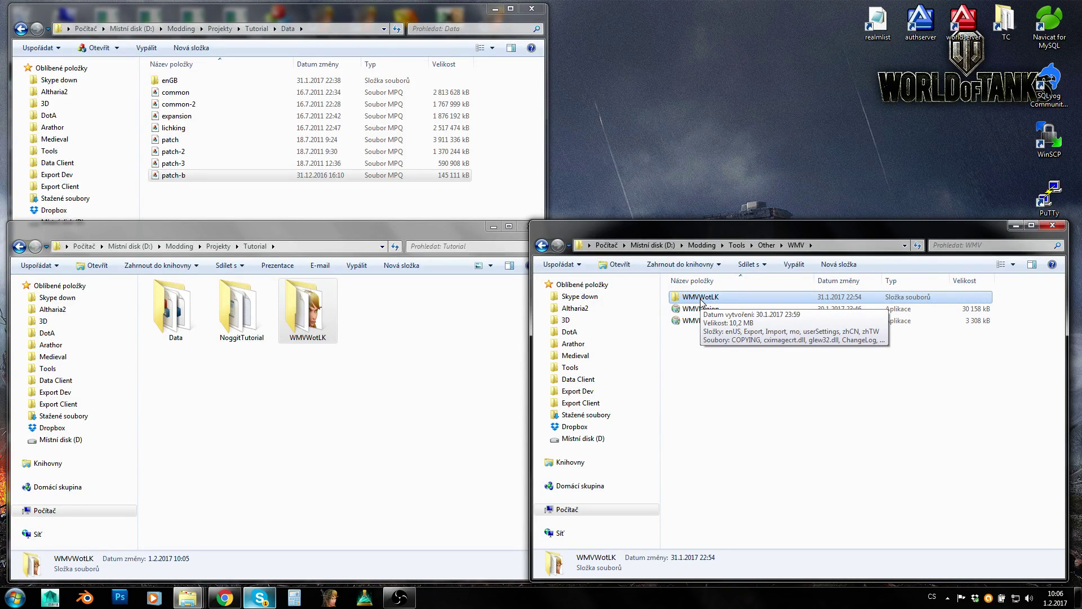
# Step: Open the Config file from the userSettings folder of the Tutorial project's WMVWotLK copy
pyautogui.click(425, 357)
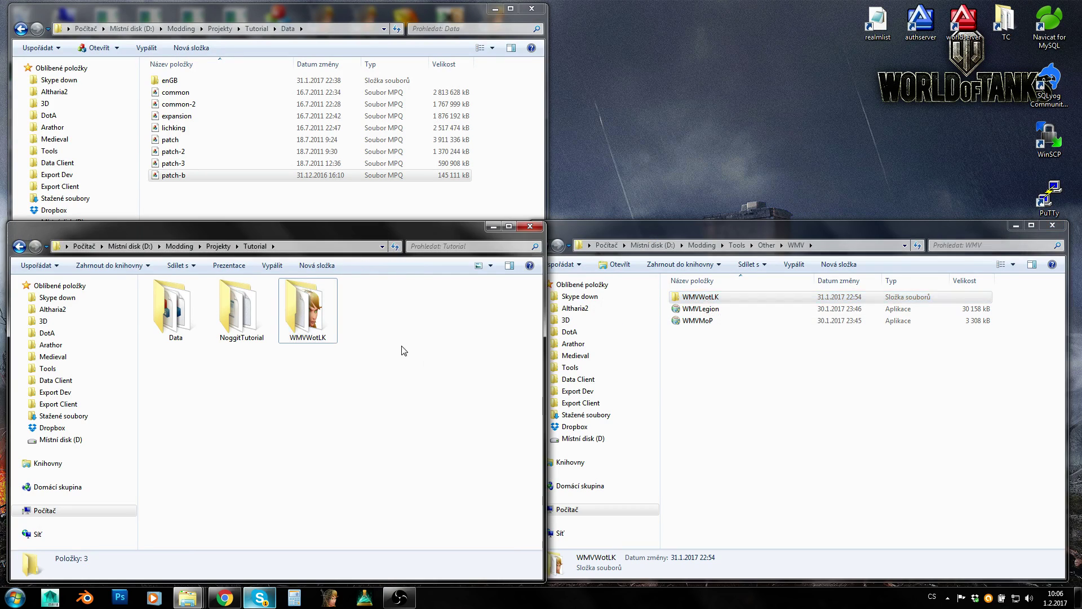
pyautogui.doubleClick(322, 301)
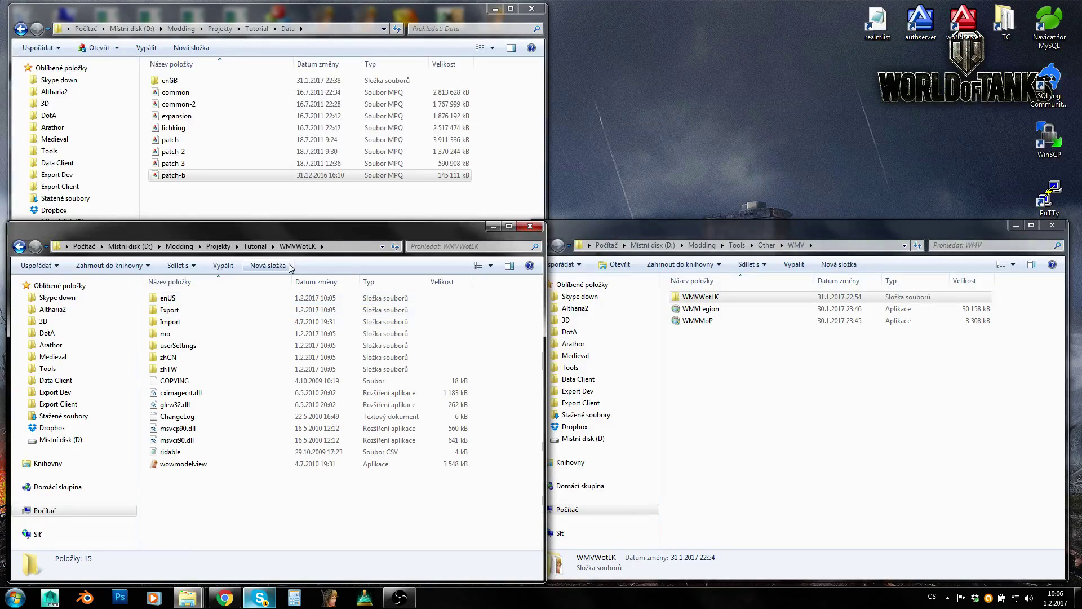
pyautogui.click(185, 325)
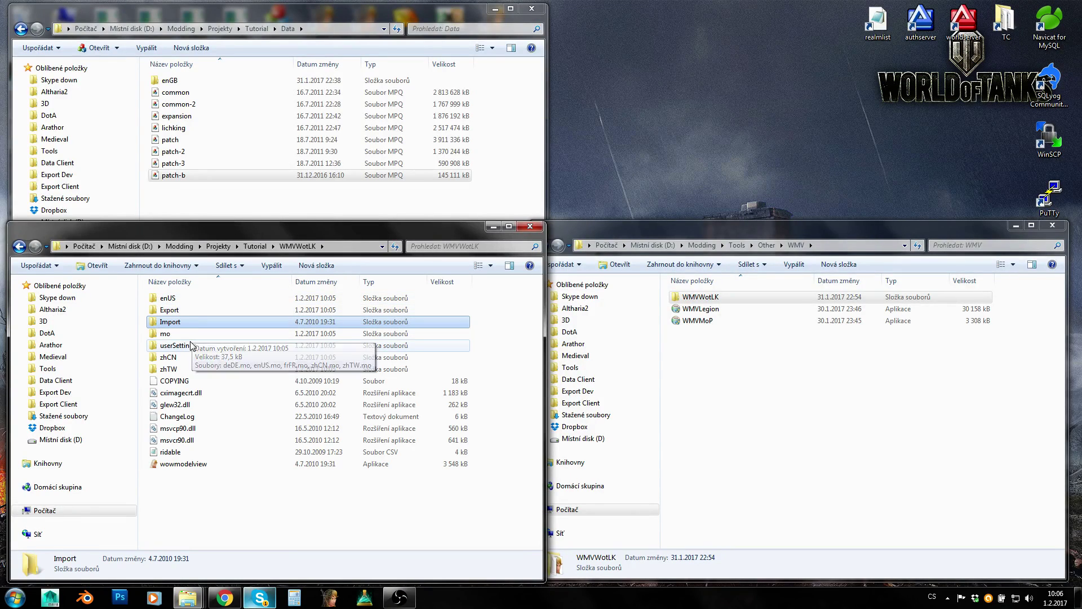
pyautogui.click(183, 346)
pyautogui.doubleClick(182, 346)
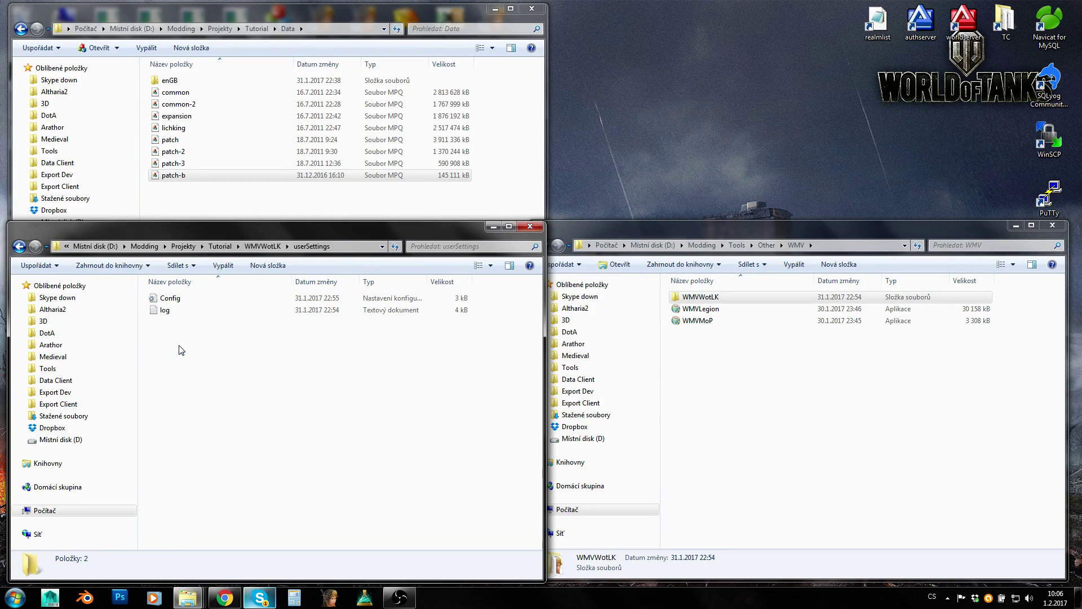
pyautogui.click(179, 304)
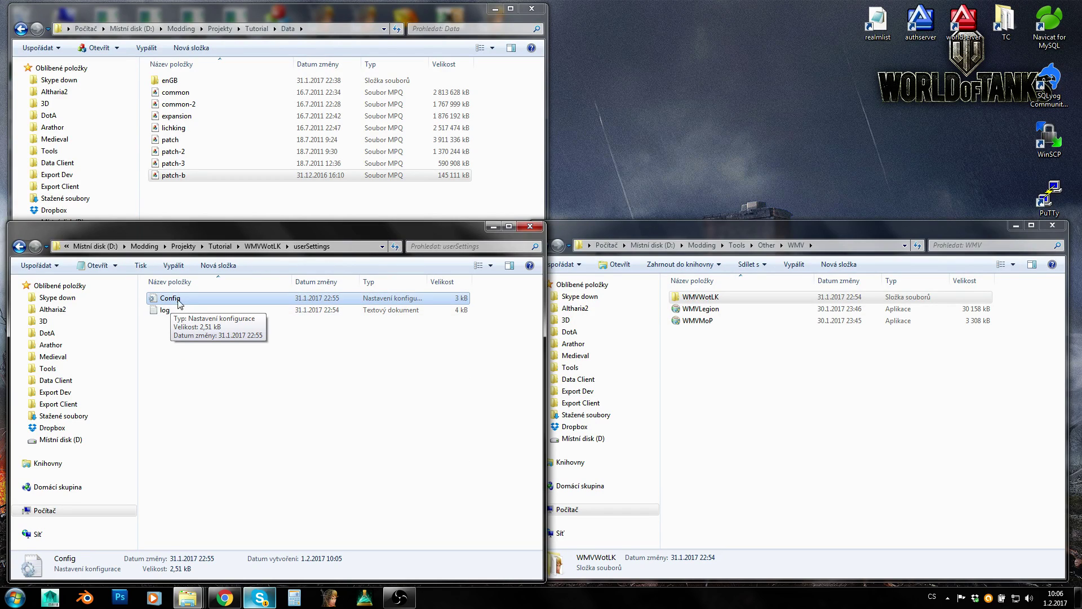
pyautogui.doubleClick(180, 303)
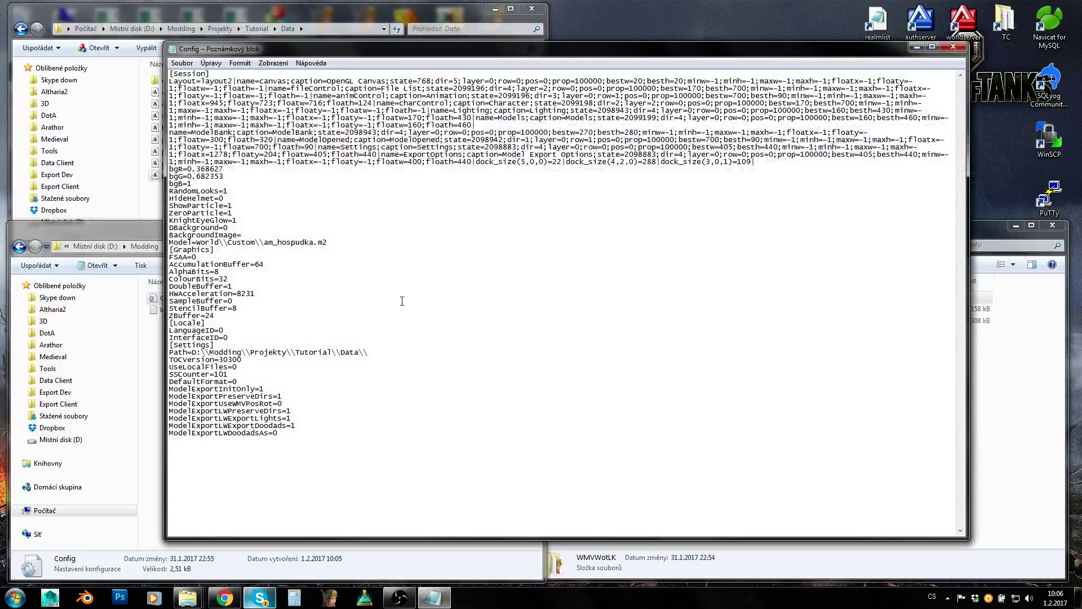
# Step: Open the Config file in the Medieval project's WMV\userSettings folder for comparison
pyautogui.click(1022, 463)
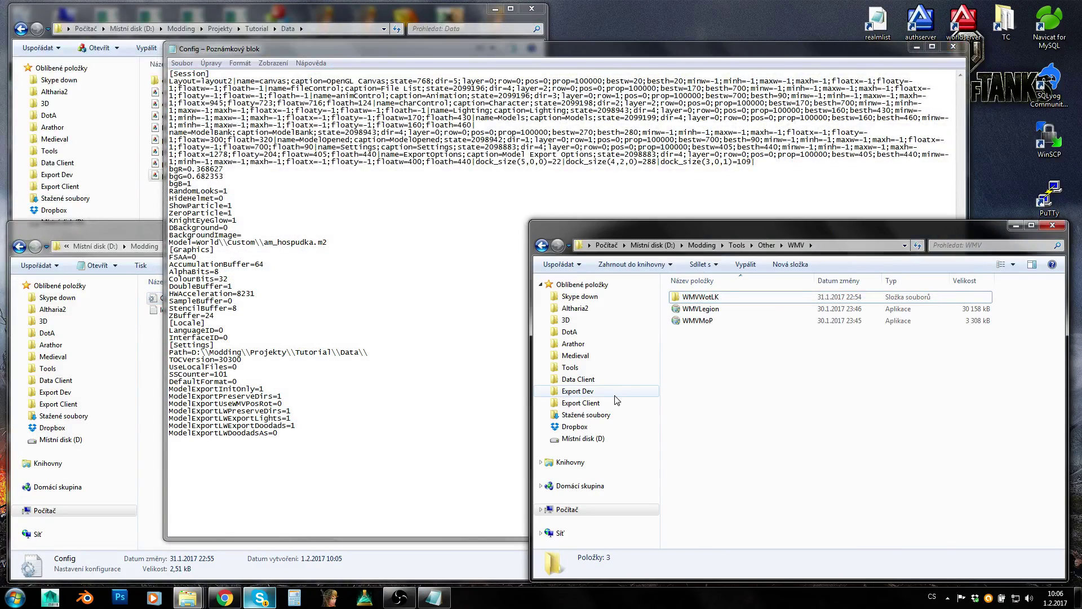
pyautogui.click(585, 357)
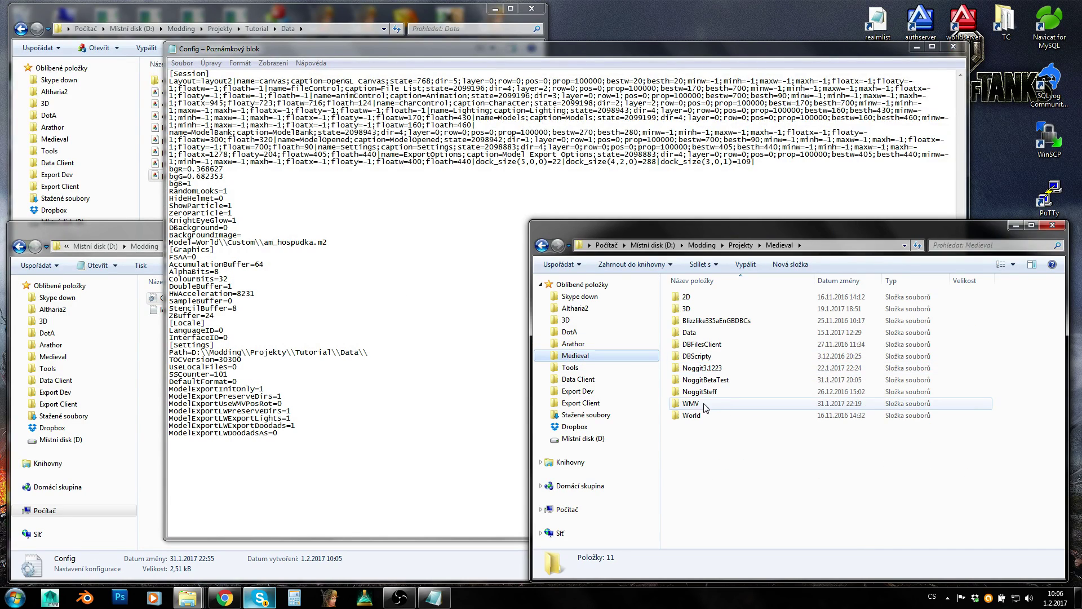
pyautogui.doubleClick(702, 404)
pyautogui.doubleClick(700, 344)
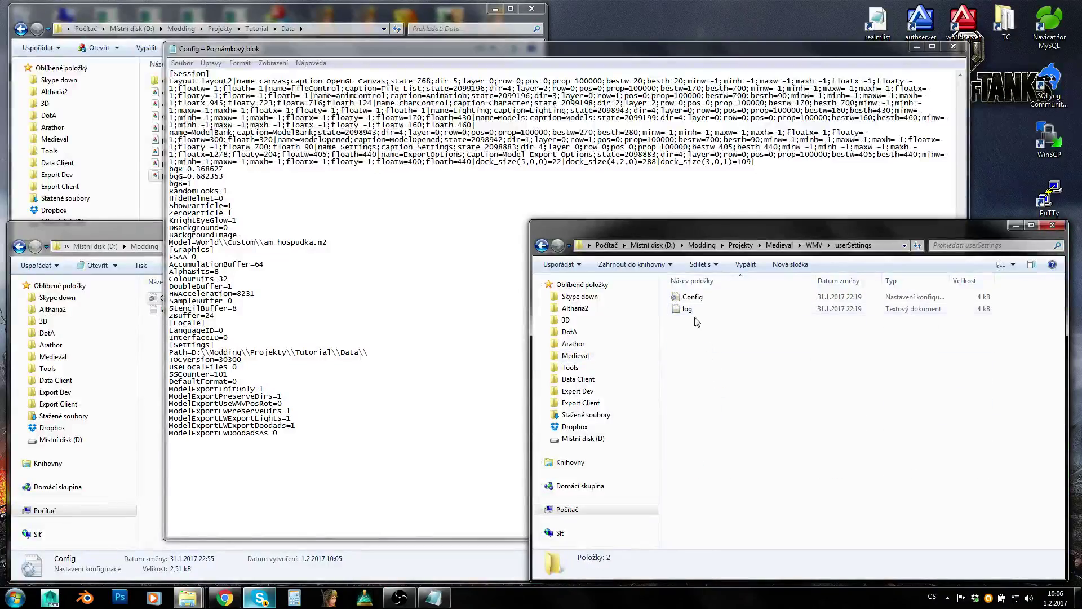
pyautogui.doubleClick(692, 296)
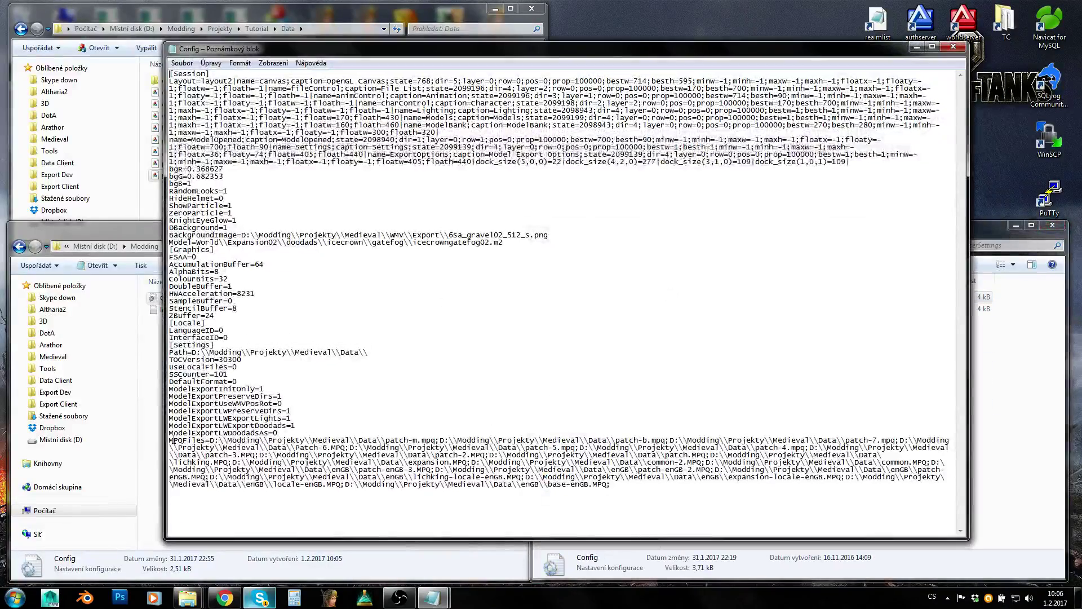
# Step: Delete the MPQFiles entry from the Medieval project's Config file, then close the file without saving
pyautogui.moveTo(172, 440); pyautogui.dragTo(105, 439)
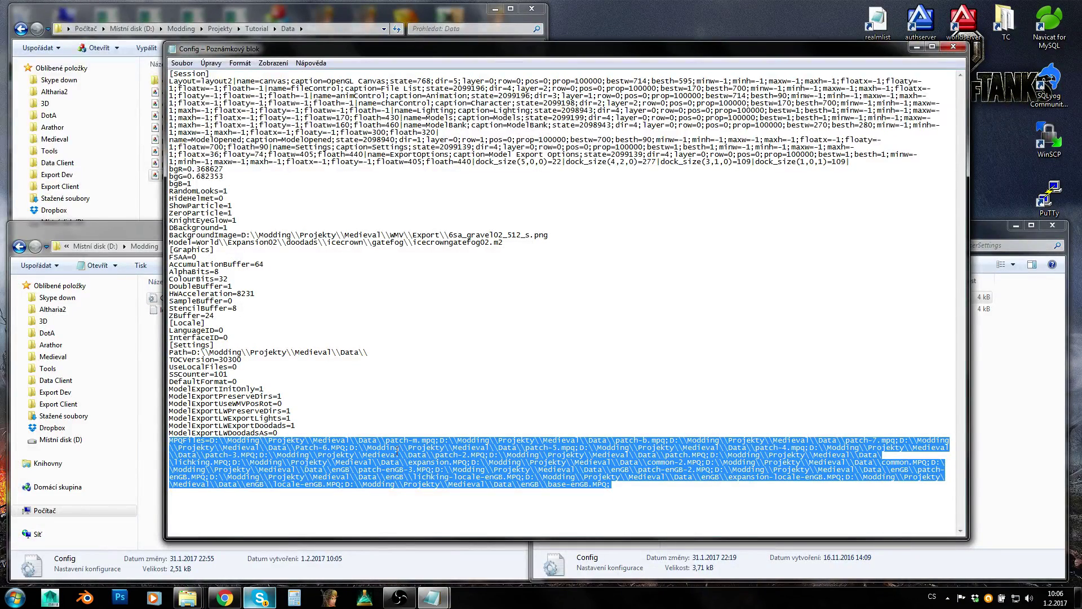
pyautogui.press('Delete')
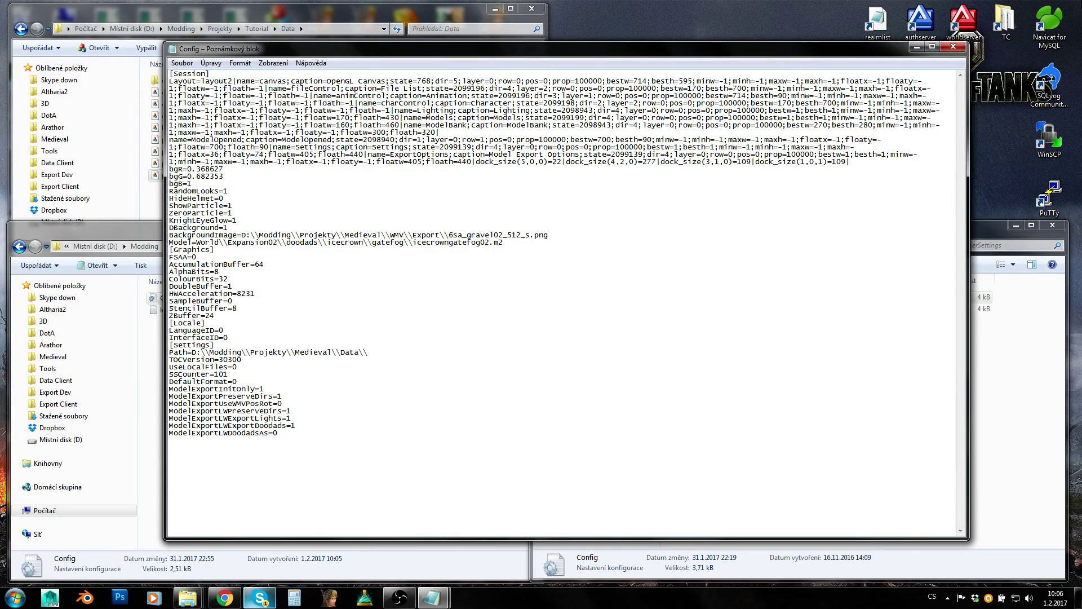
pyautogui.click(953, 46)
pyautogui.click(516, 305)
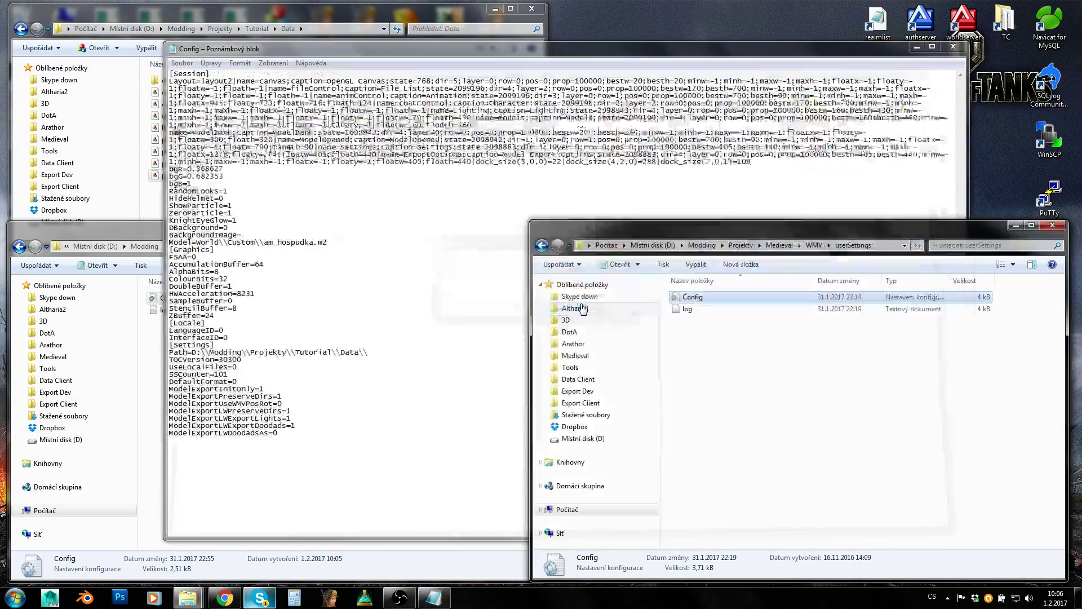
# Step: Compare the Path value in the Tutorial copy's Config with the address of the Tutorial project's Data folder
pyautogui.click(387, 294)
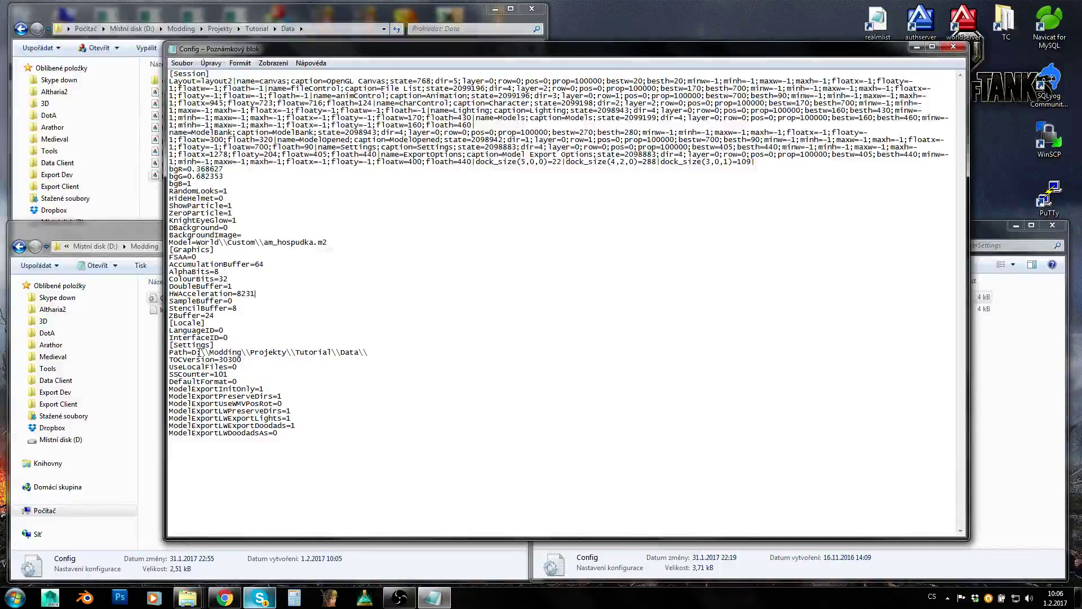
pyautogui.moveTo(194, 353); pyautogui.dragTo(378, 353)
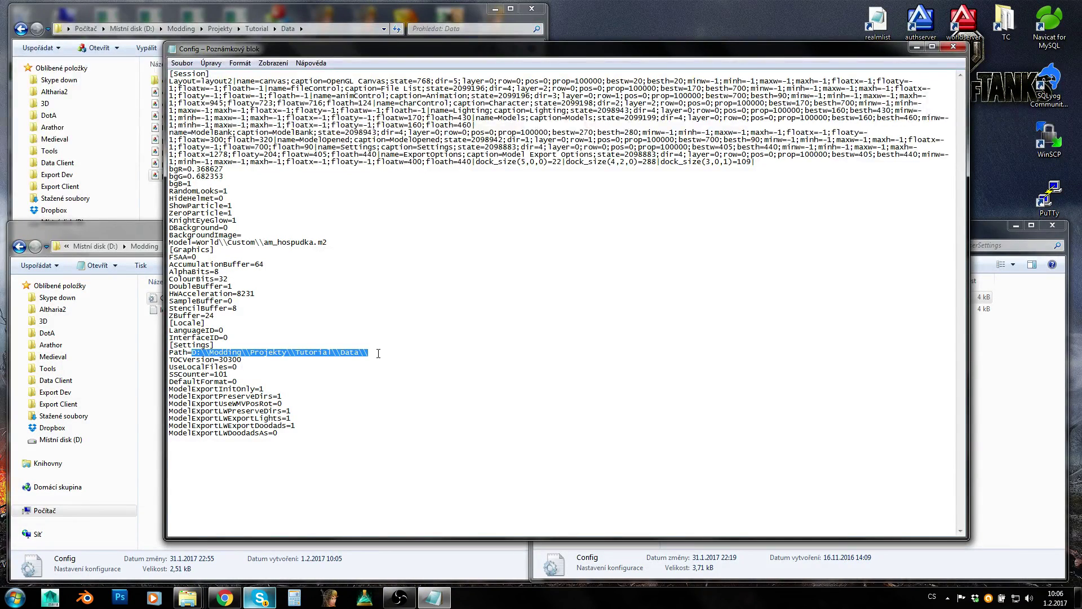
pyautogui.click(216, 14)
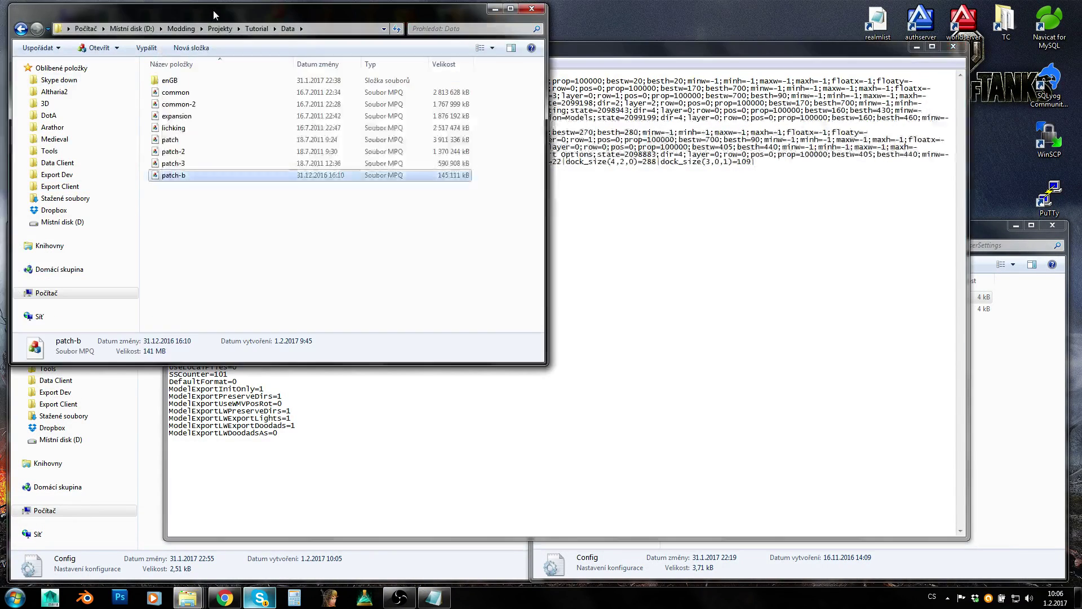
pyautogui.click(330, 28)
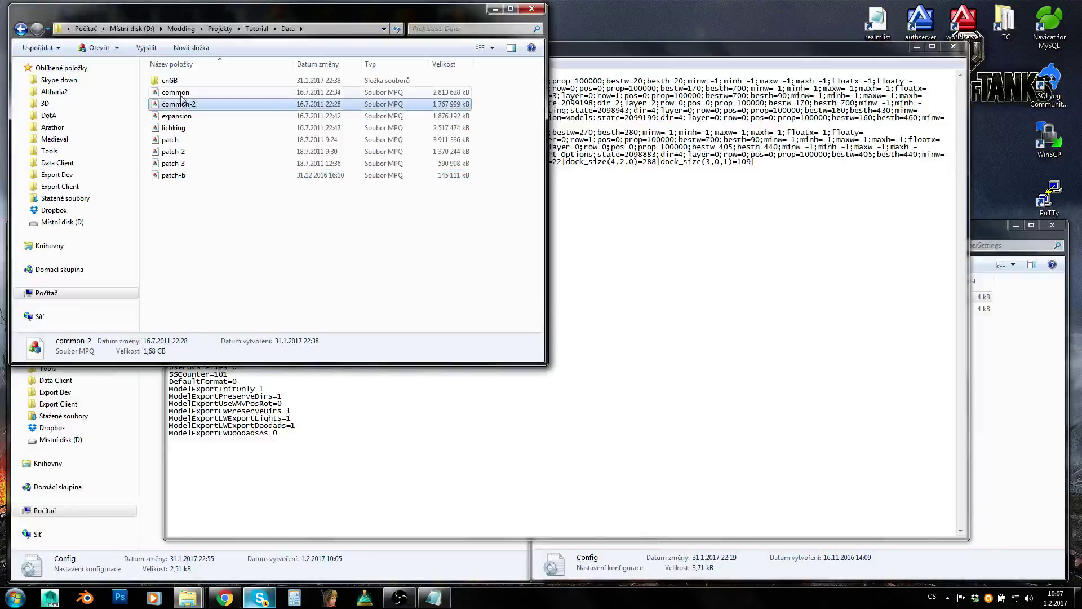
pyautogui.doubleClick(170, 81)
pyautogui.click(287, 29)
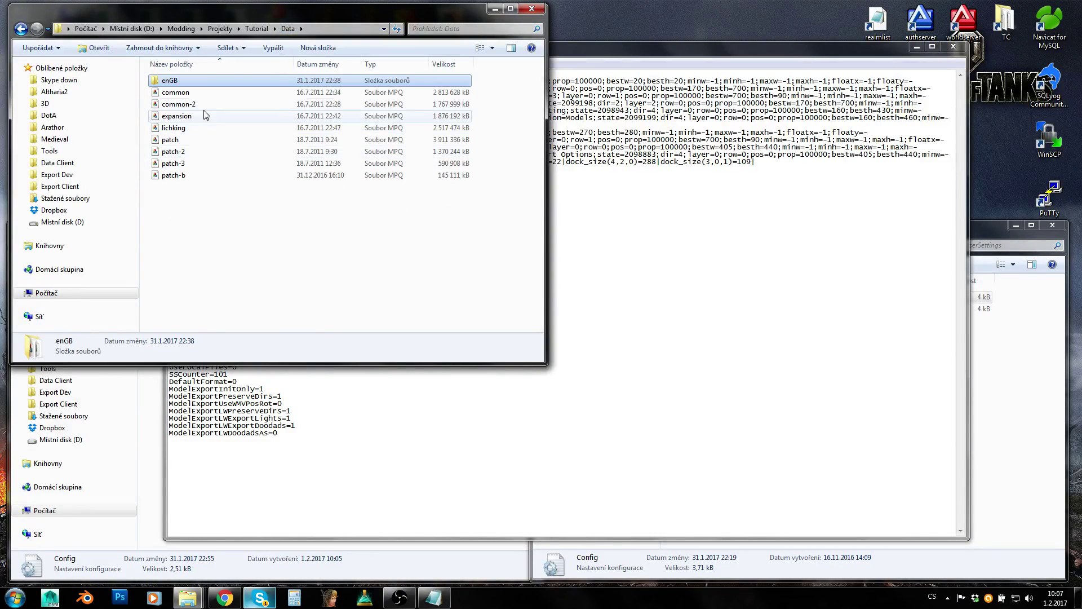
pyautogui.click(326, 29)
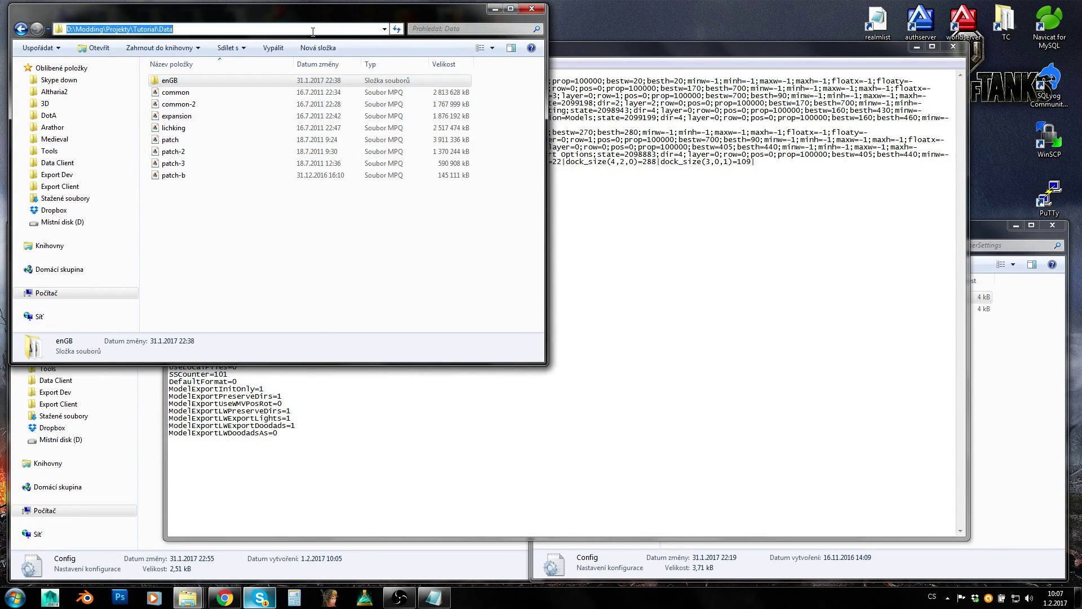
pyautogui.click(143, 86)
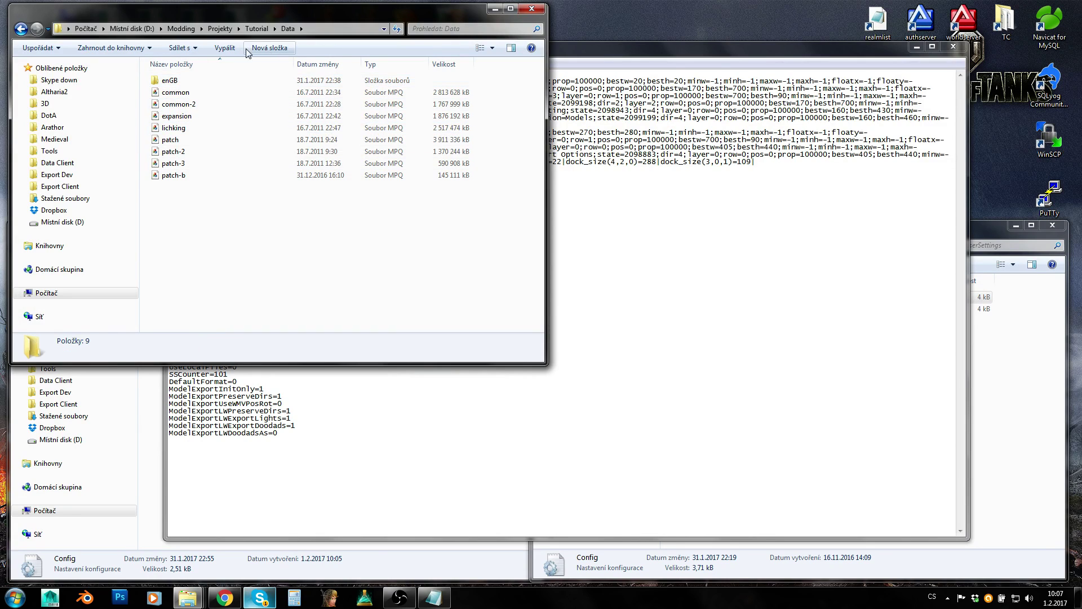
# Step: Examine where the Data folder sits within the Projekty and Tutorial folders
pyautogui.click(257, 28)
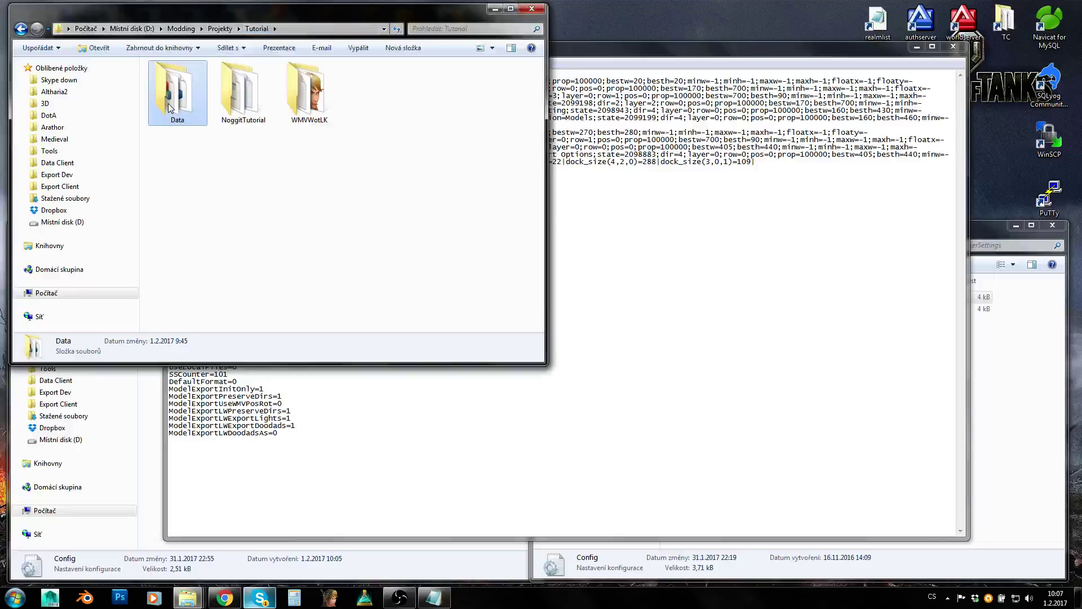
pyautogui.click(220, 29)
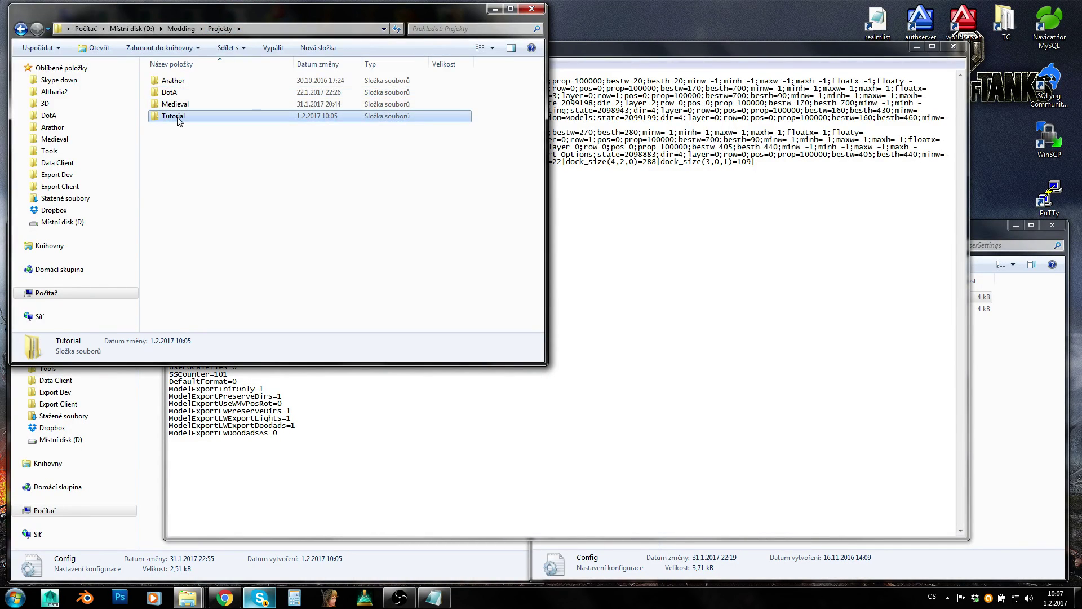
pyautogui.doubleClick(178, 116)
pyautogui.moveTo(179, 153); pyautogui.dragTo(353, 77)
pyautogui.click(167, 147)
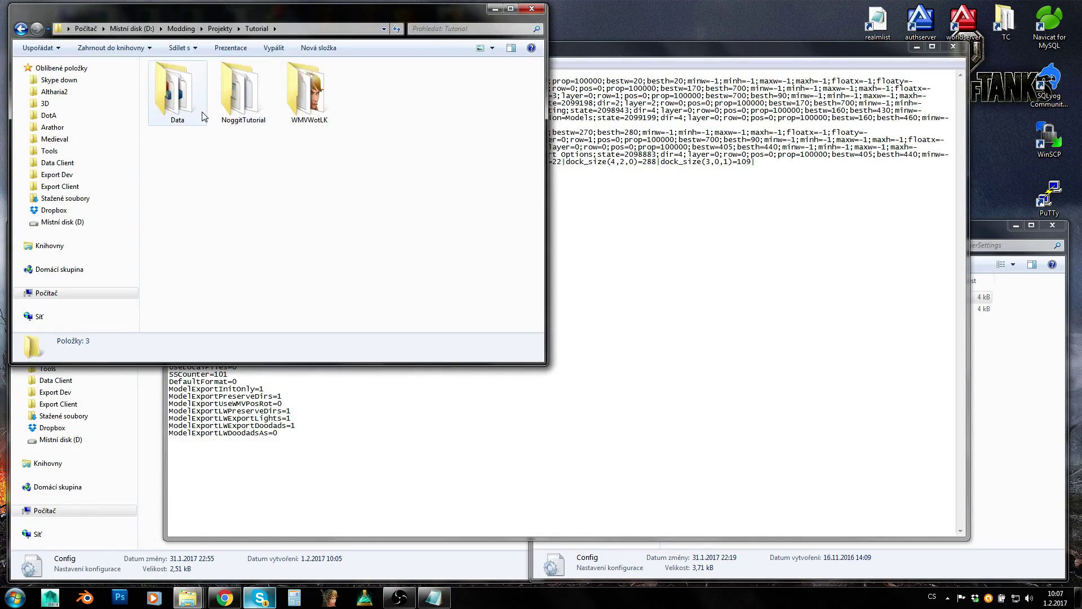
pyautogui.click(182, 104)
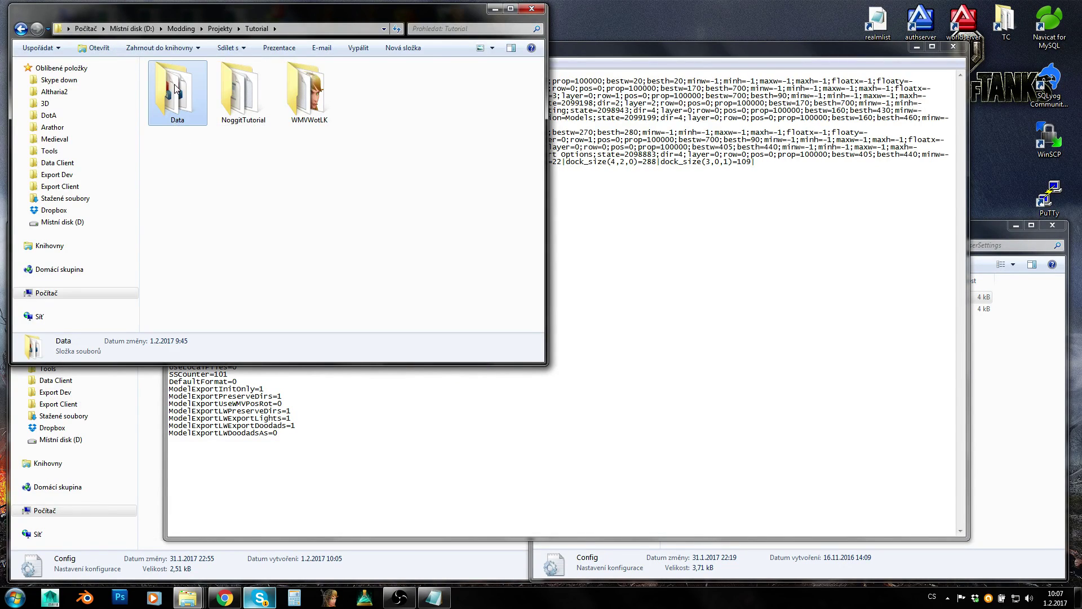
# Step: Replace the Path value in the Tutorial copy's Config with the copied address D:\Modding\Projekty\Tutorial\Data
pyautogui.doubleClick(175, 88)
pyautogui.click(321, 28)
pyautogui.hotkey('ctrl', 'c')
pyautogui.hotkey('alt', 'Tab')
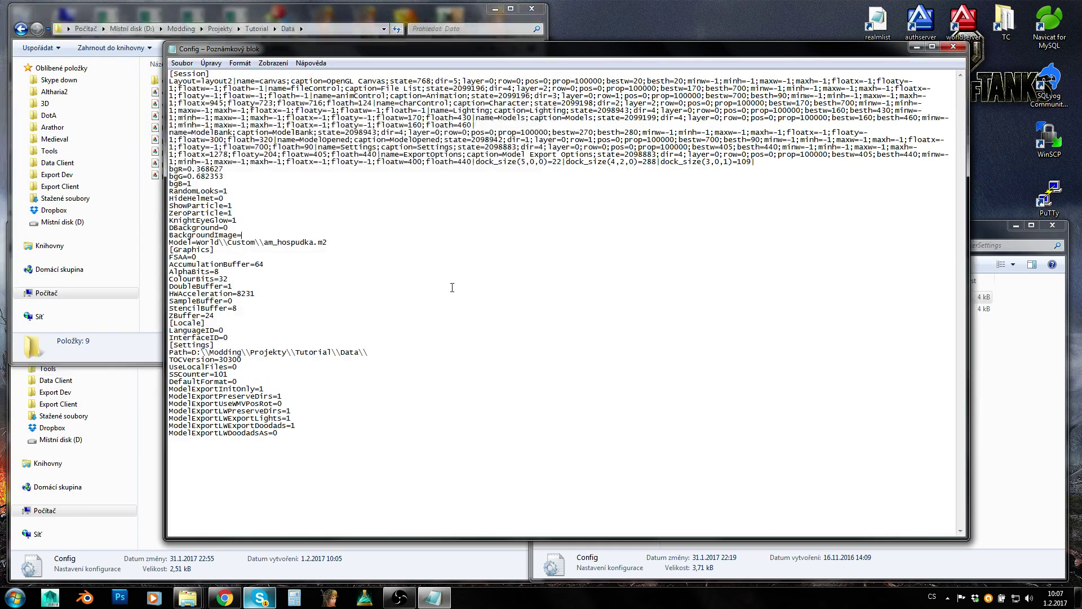
pyautogui.moveTo(373, 352); pyautogui.dragTo(192, 351)
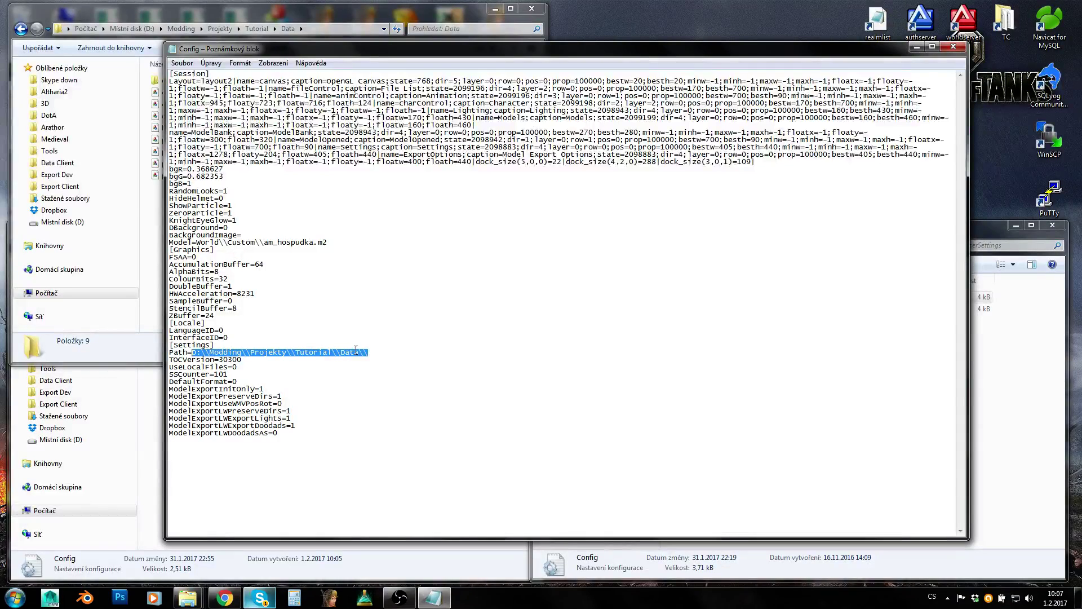
pyautogui.hotkey('ctrl', 'v')
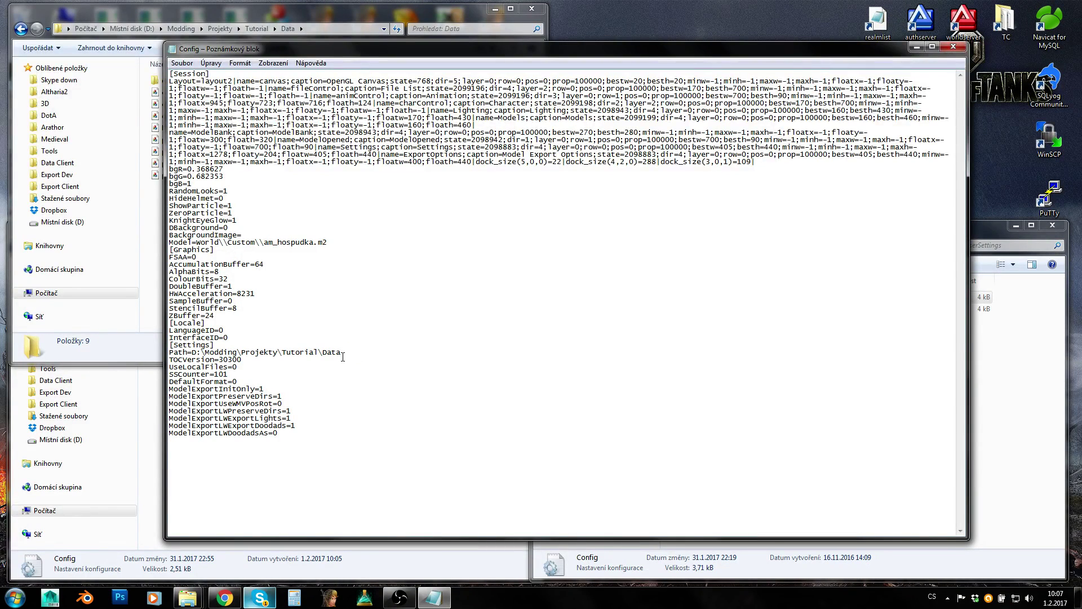
# Step: Double every backslash in the Path value, ending it with two backslashes after Data, then save and close the Config file
pyautogui.click(320, 352)
pyautogui.write('\\\\')
pyautogui.click(282, 352)
pyautogui.write('\\')
pyautogui.click(242, 351)
pyautogui.write('\\')
pyautogui.click(204, 352)
pyautogui.write('\\')
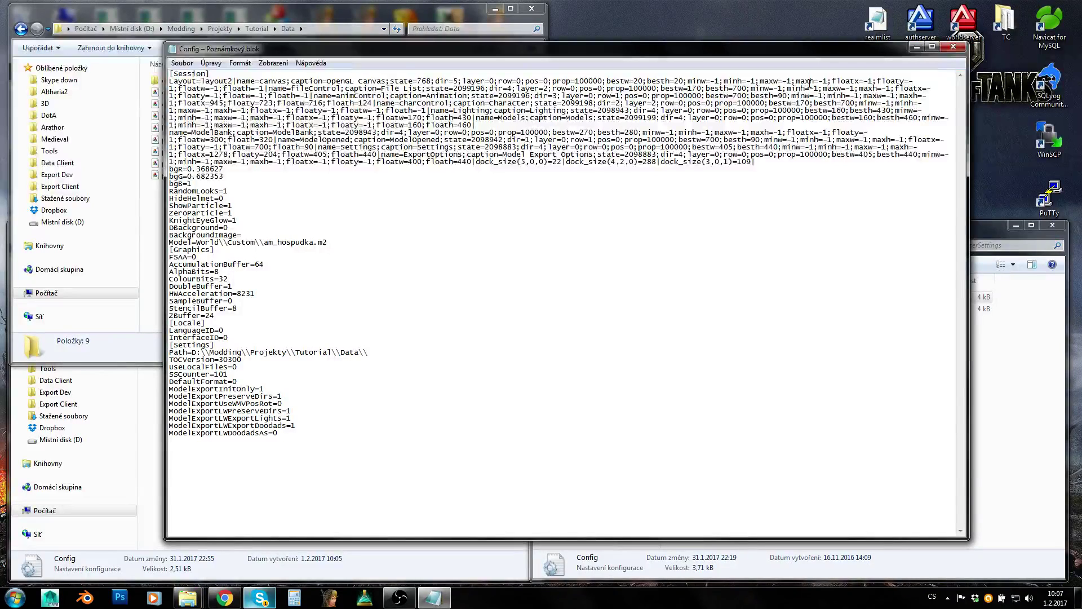
pyautogui.click(953, 46)
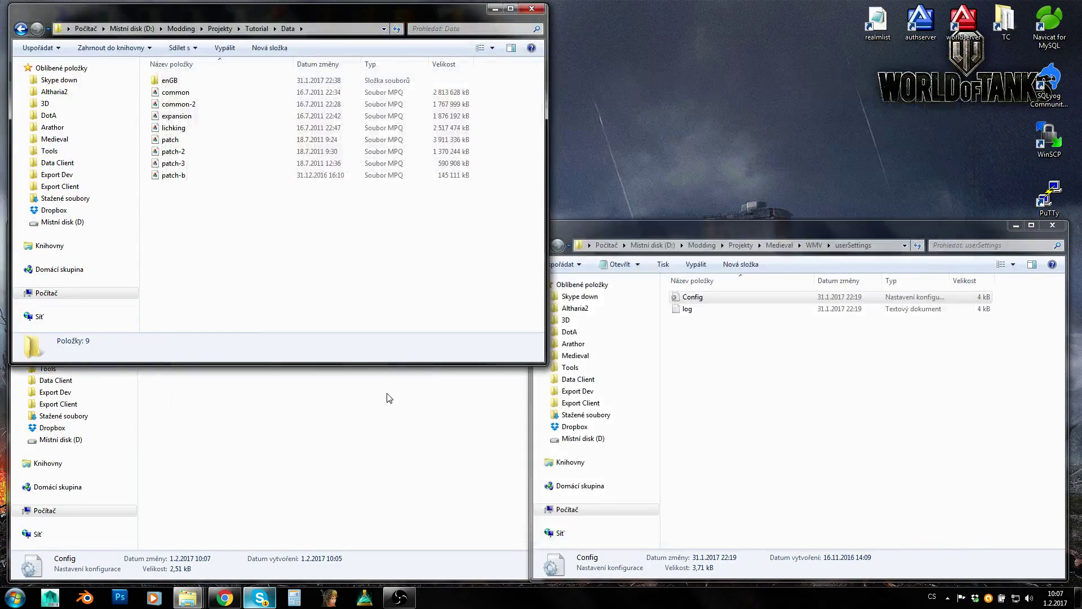
# Step: Launch wowmodelview from the Tutorial project's WMVWotLK folder and move its window clear of the folder windows
pyautogui.click(262, 245)
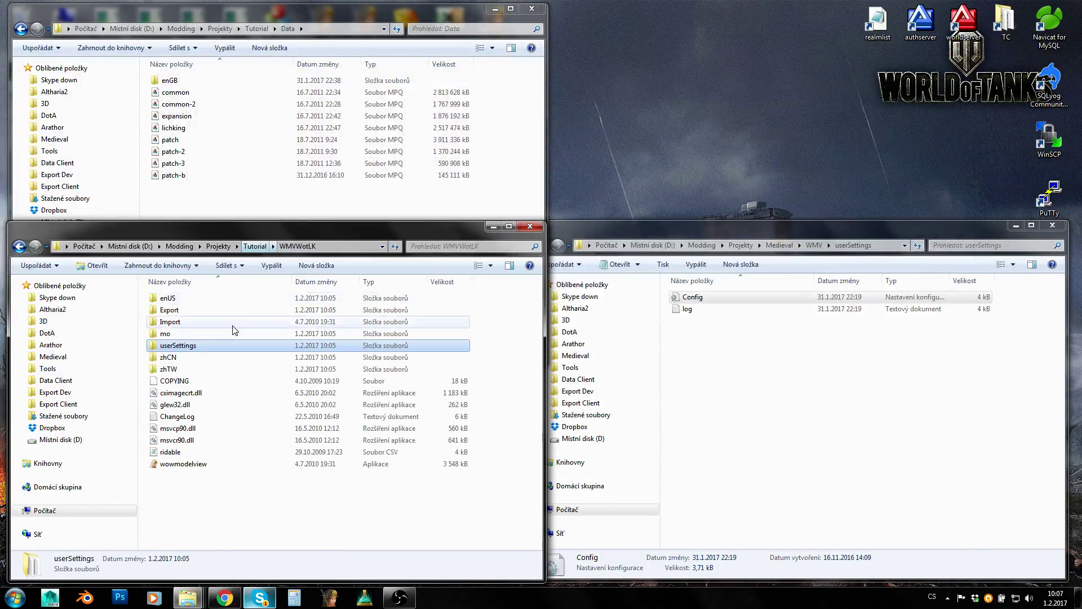
pyautogui.click(169, 468)
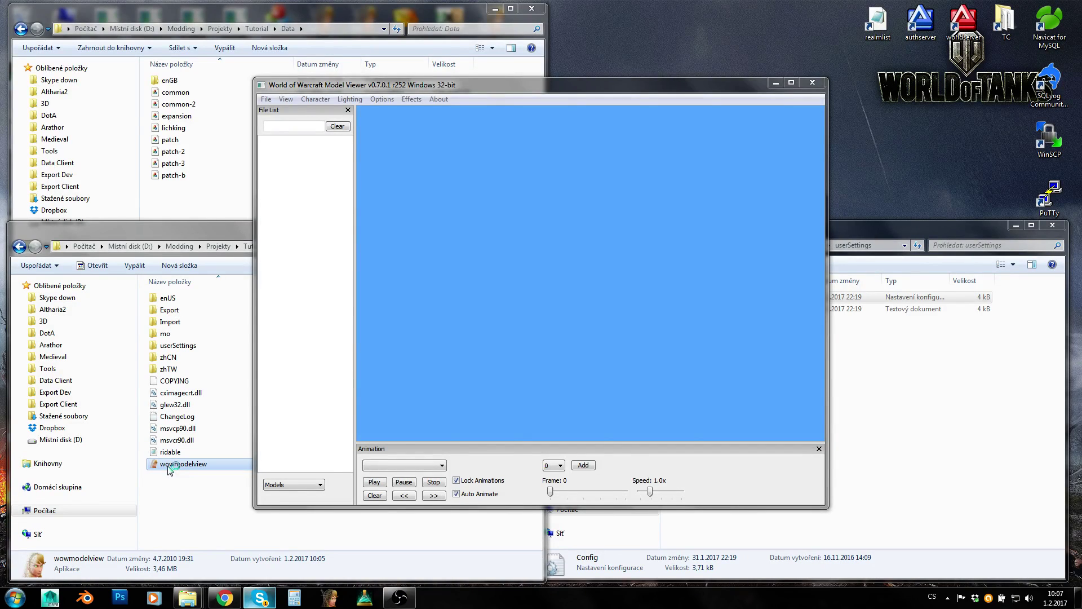
pyautogui.moveTo(465, 88); pyautogui.dragTo(590, 83)
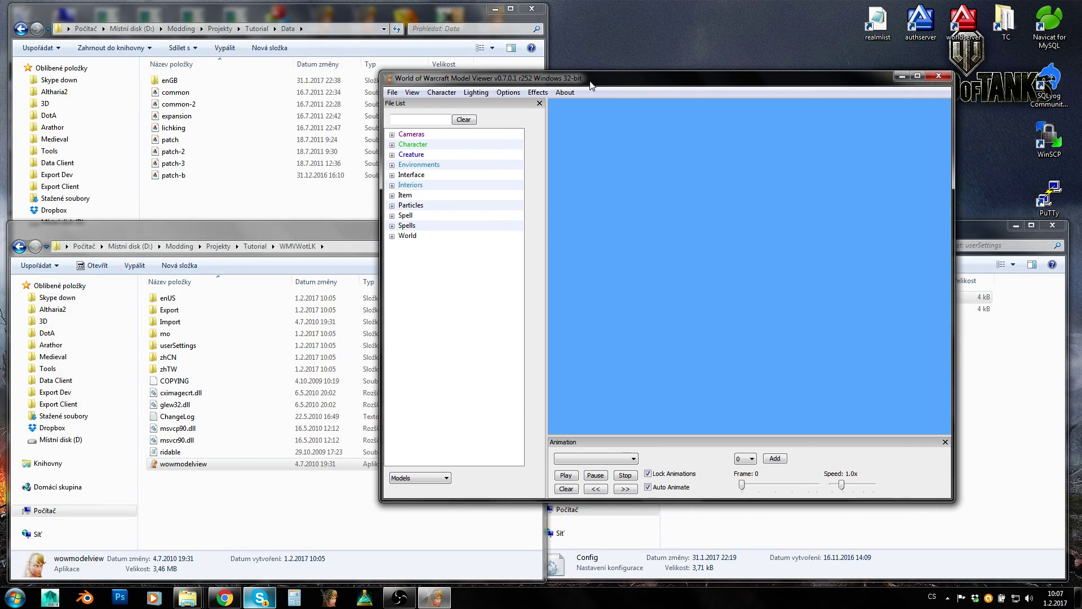
# Step: Compare the MPQ archives listed in the model viewer's settings with the files in the Tutorial Data folder, especially patch-b
pyautogui.click(508, 93)
pyautogui.click(519, 135)
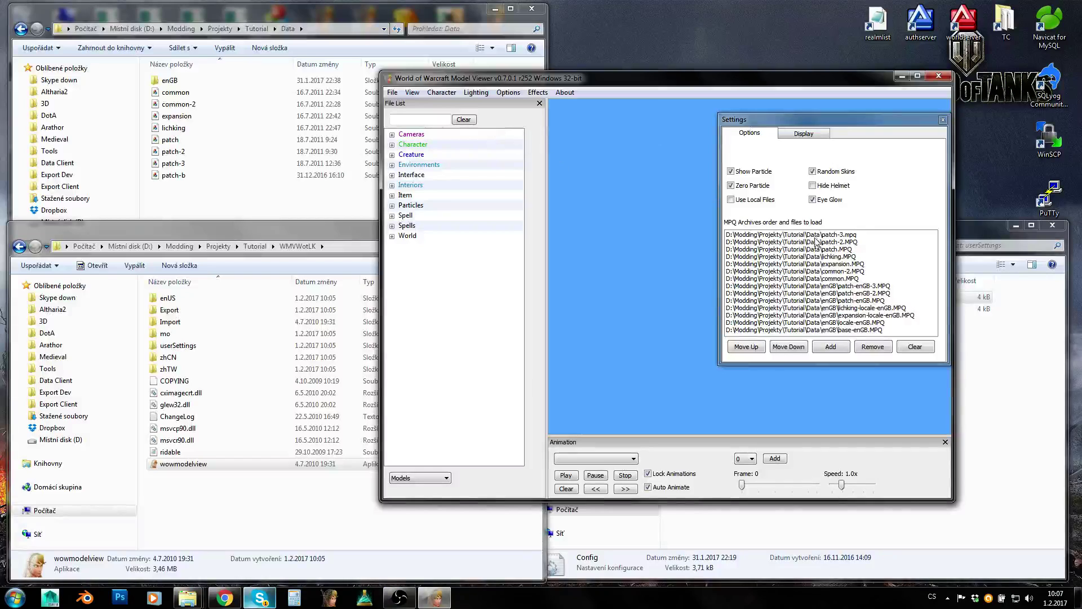
pyautogui.click(797, 278)
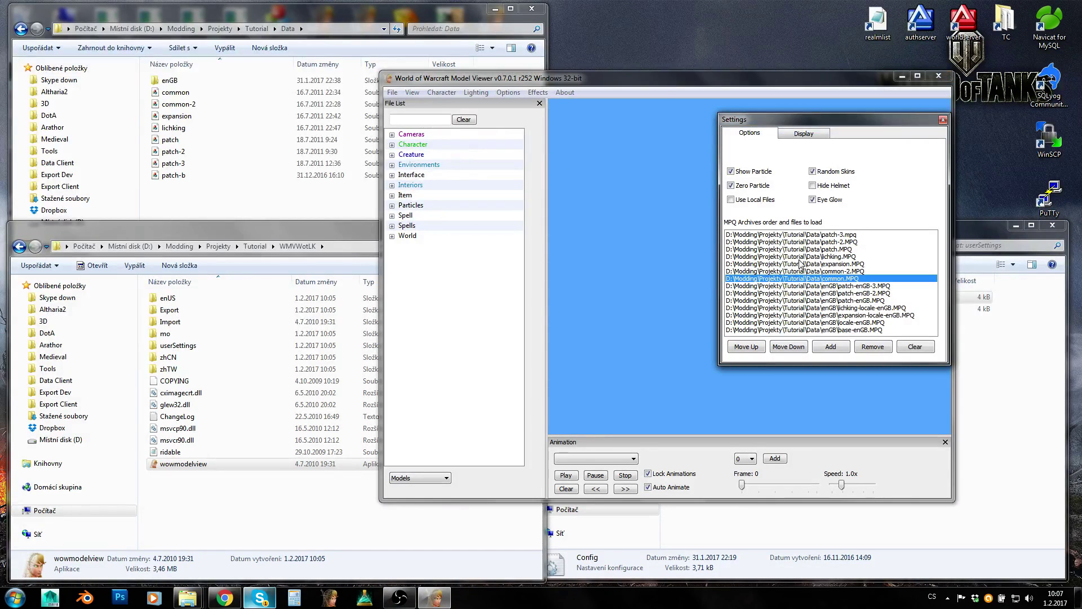
pyautogui.click(788, 236)
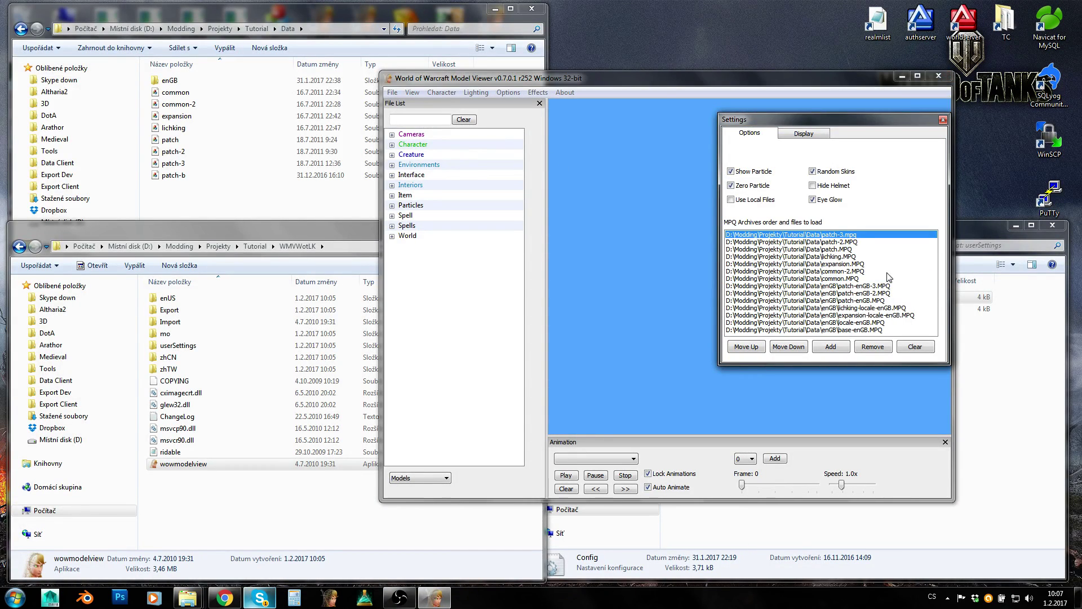
pyautogui.click(173, 163)
pyautogui.click(173, 175)
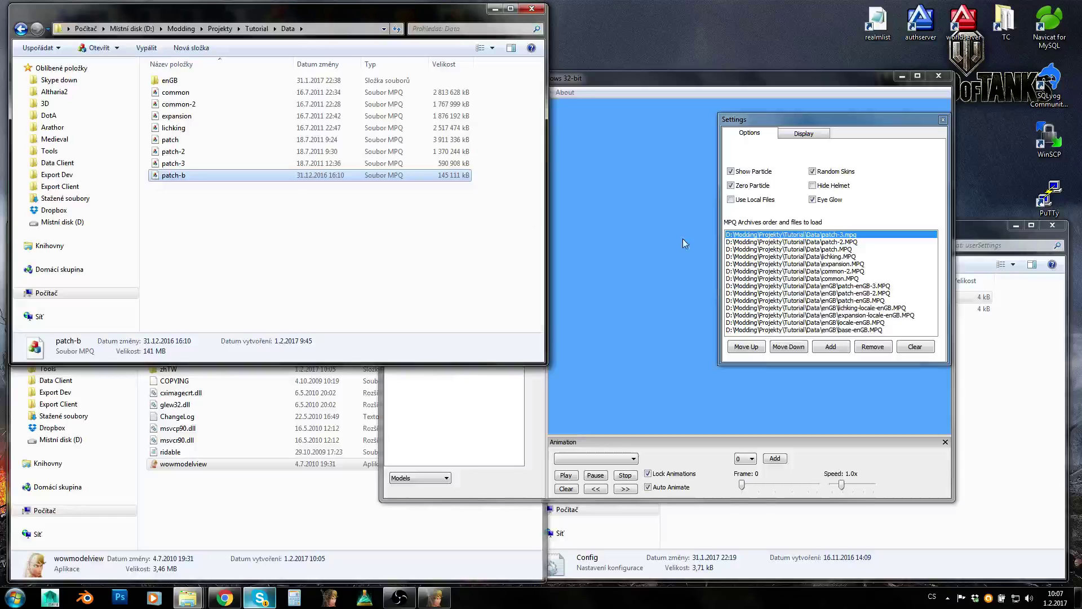
pyautogui.click(795, 279)
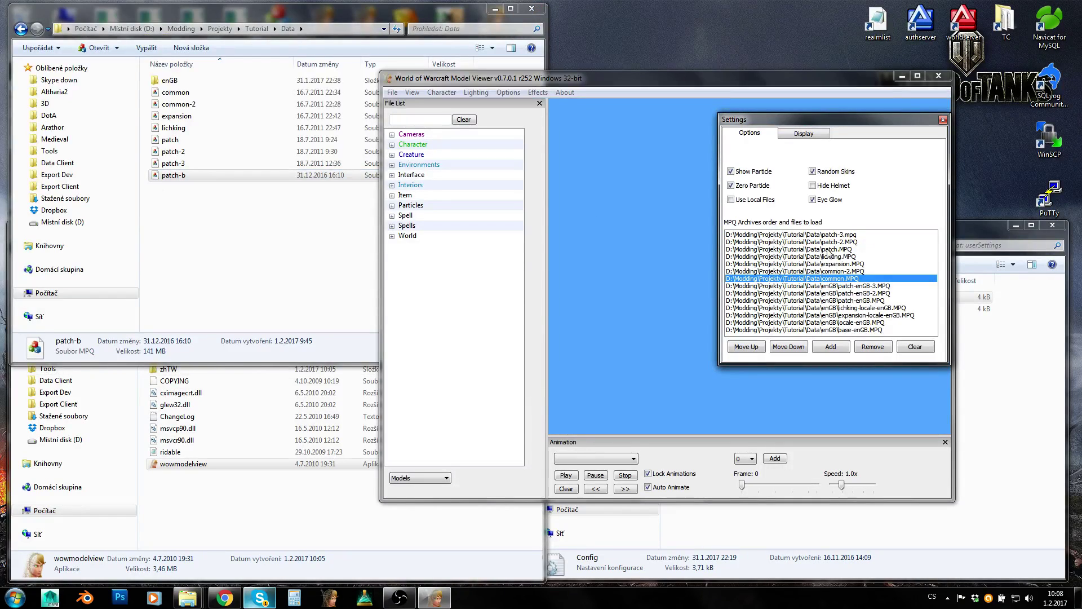
pyautogui.click(271, 218)
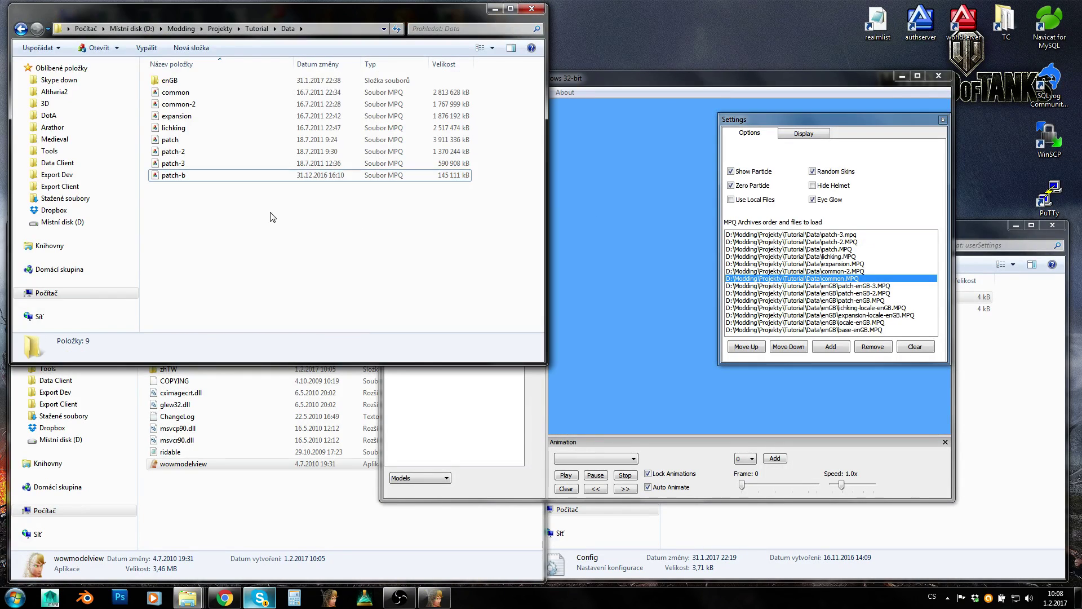
pyautogui.click(168, 177)
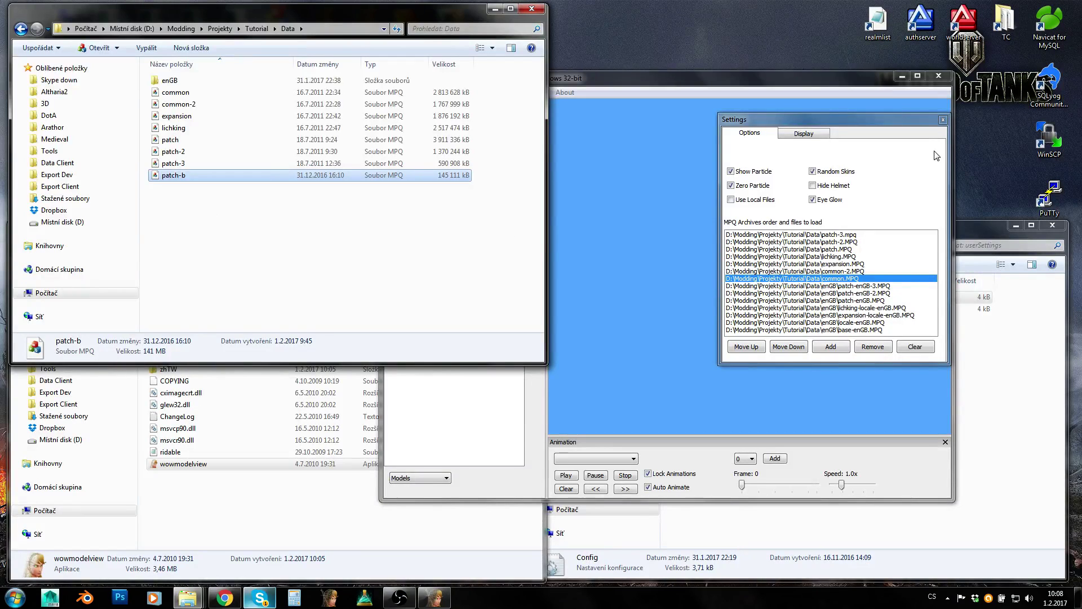
# Step: Close the settings and search the model file list for "pallisade"
pyautogui.click(942, 119)
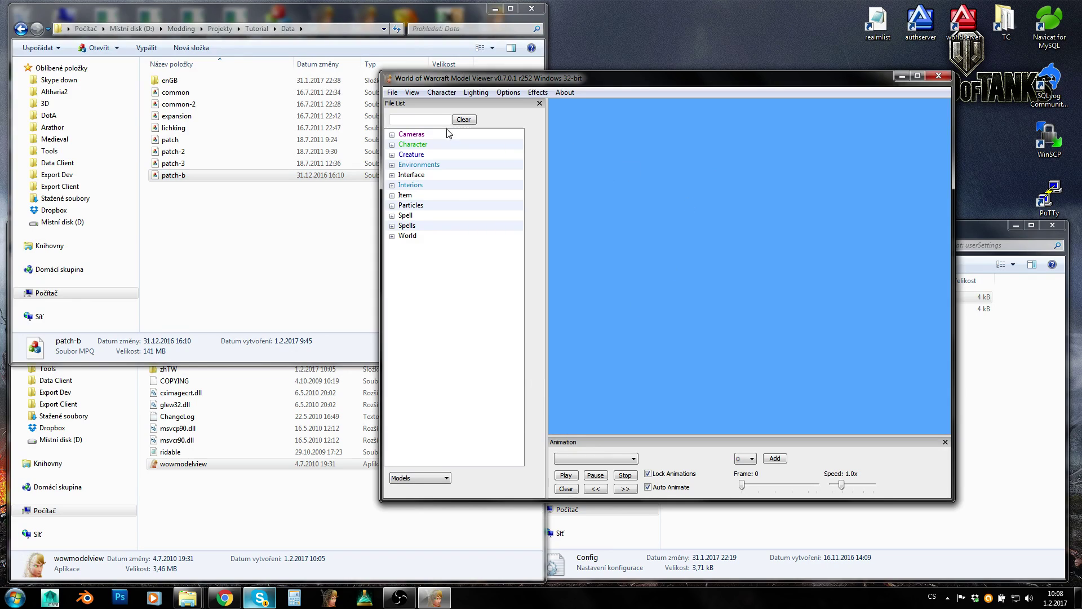
pyautogui.click(430, 121)
pyautogui.press('Return')
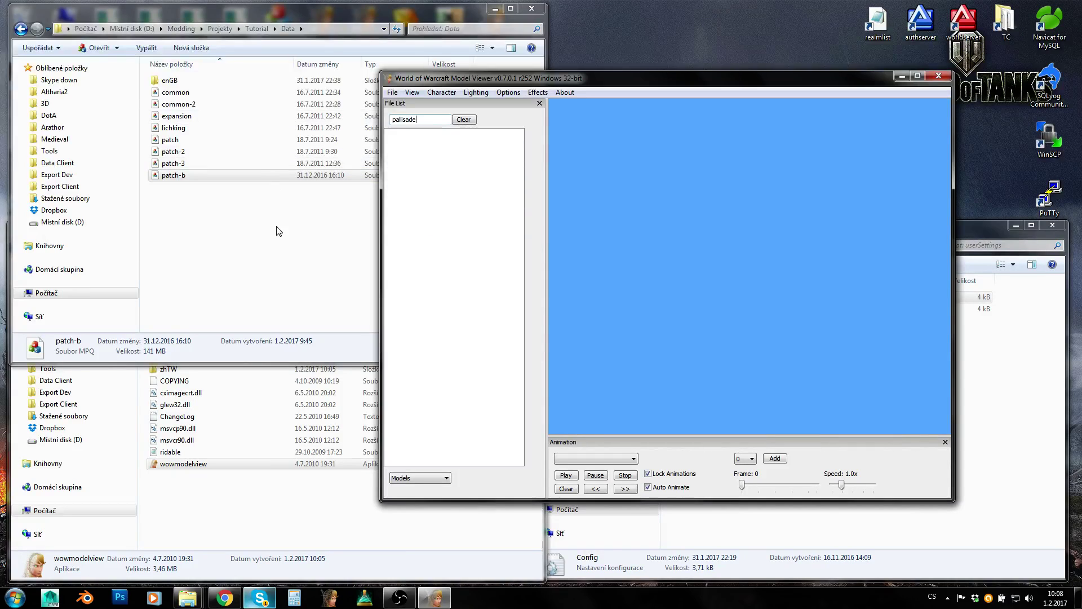
# Step: Open the Data folder's patch-b archive in Ladik's MPQ Editor and select the am_horde_pallisade files in WORLD\custom
pyautogui.click(265, 226)
pyautogui.doubleClick(164, 175)
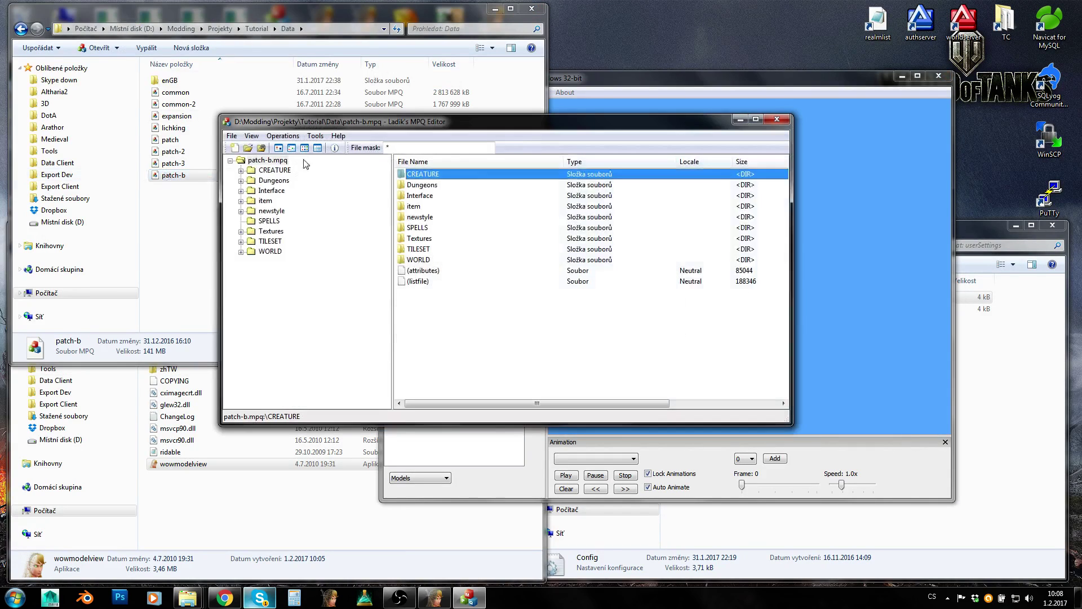
pyautogui.click(268, 252)
pyautogui.doubleClick(417, 195)
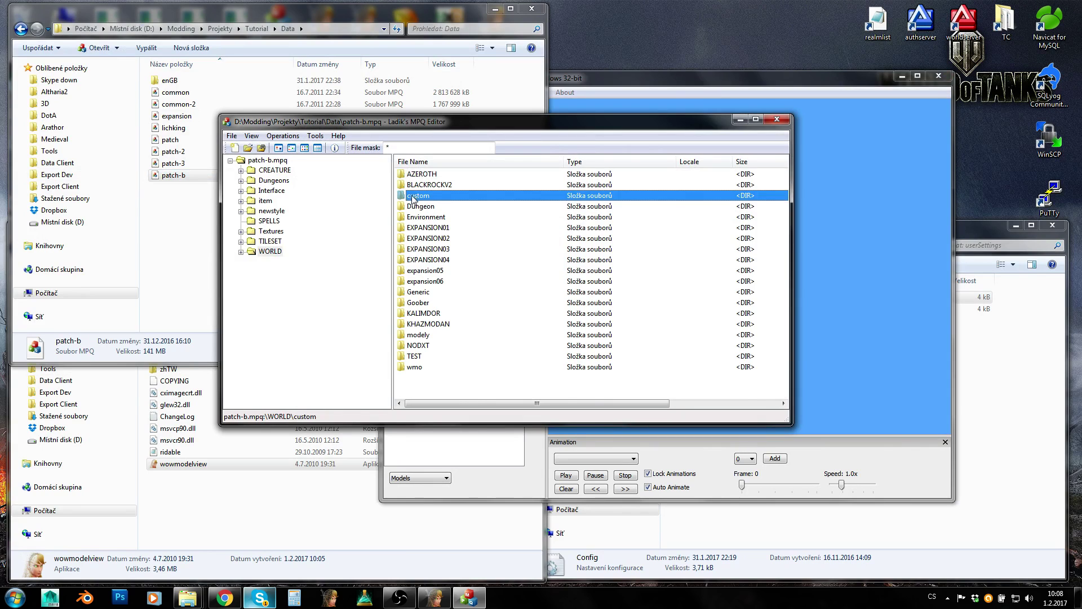
pyautogui.scroll(-1, 445, 253)
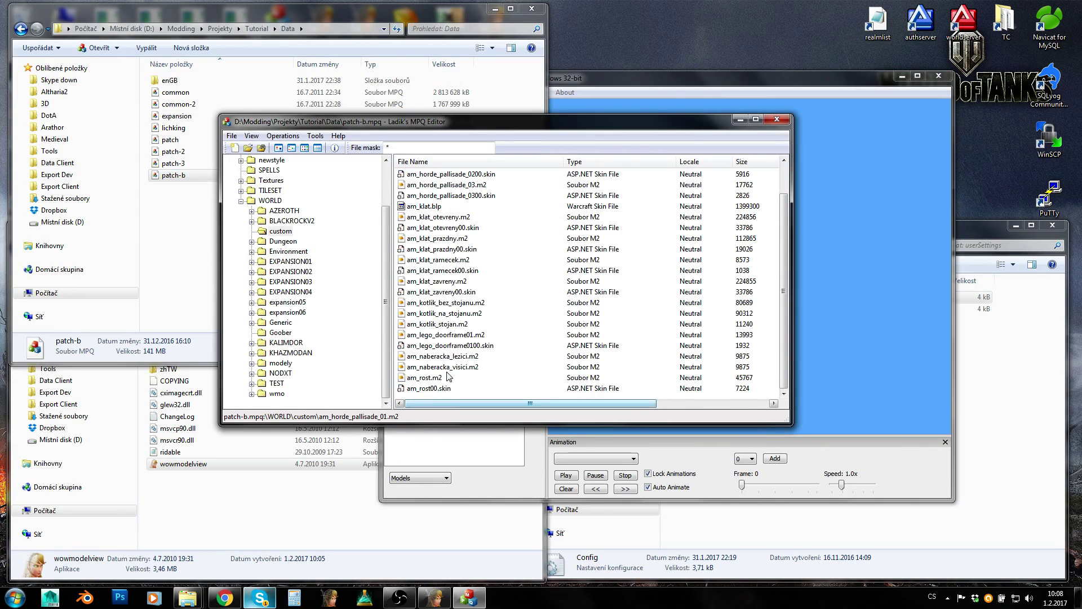
pyautogui.scroll(1, 457, 304)
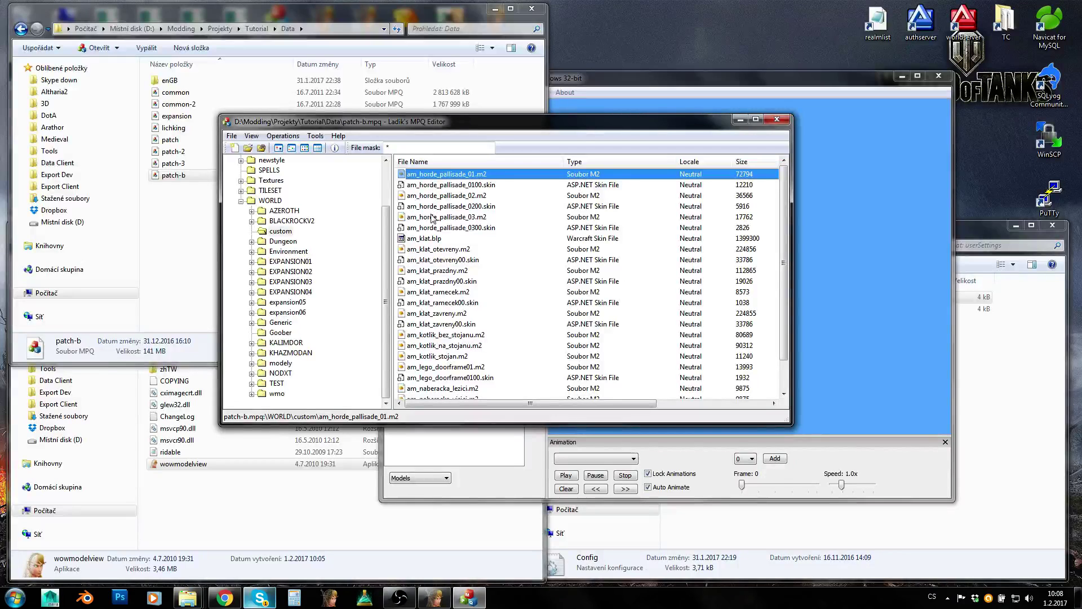
pyautogui.keyDown('shift'); pyautogui.click(437, 228); pyautogui.keyUp('shift')
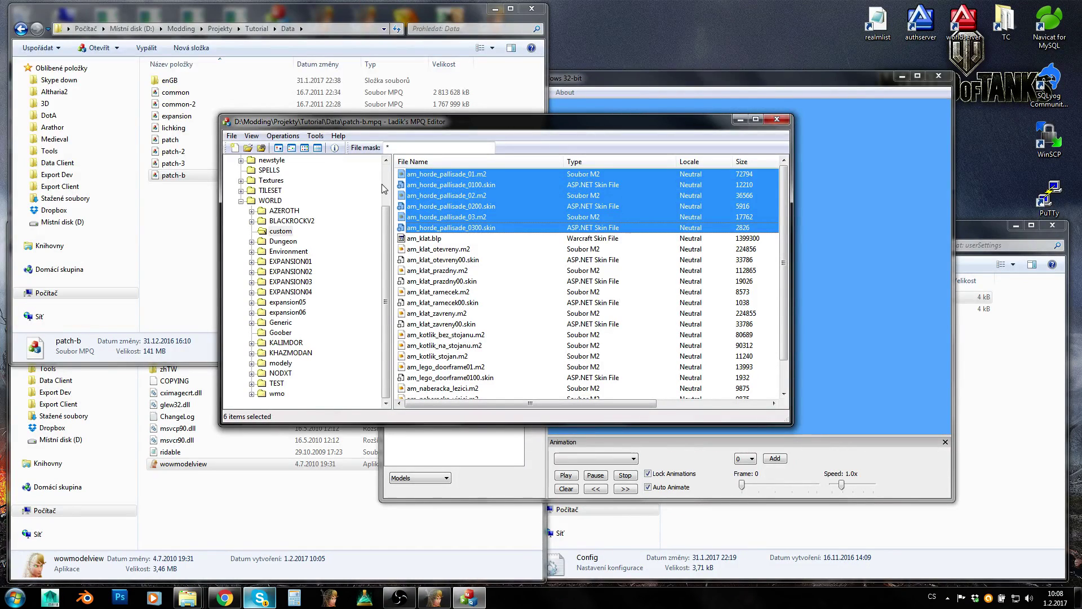
# Step: Compare the model viewer's search term with the pallisade file names in patch-b, then close the MPQ Editor
pyautogui.click(905, 209)
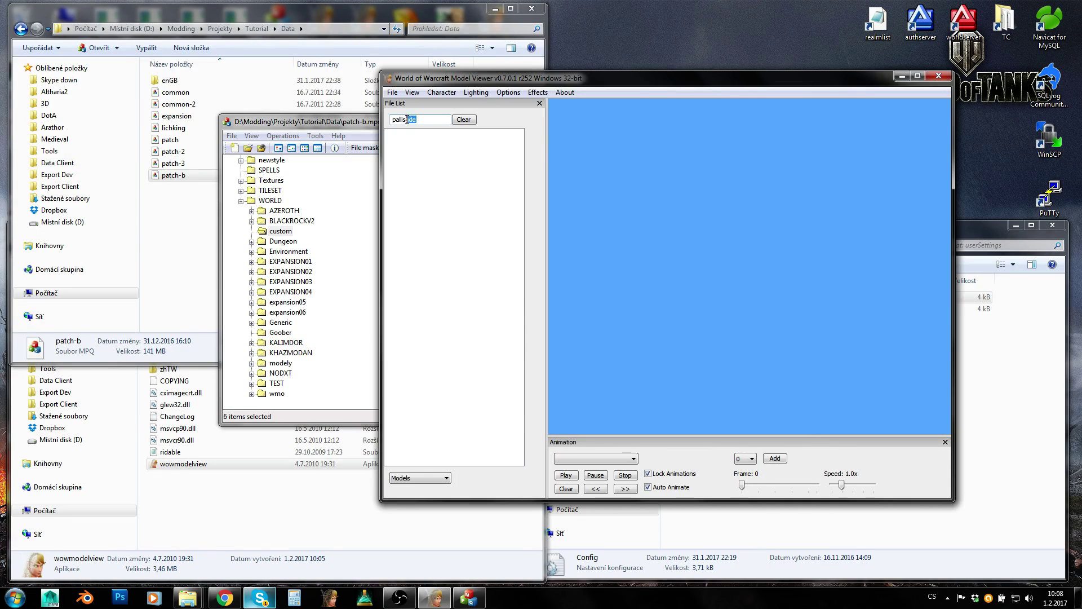
pyautogui.moveTo(407, 120); pyautogui.dragTo(392, 121)
pyautogui.moveTo(313, 116); pyautogui.dragTo(220, 110)
pyautogui.moveTo(466, 125); pyautogui.dragTo(335, 154)
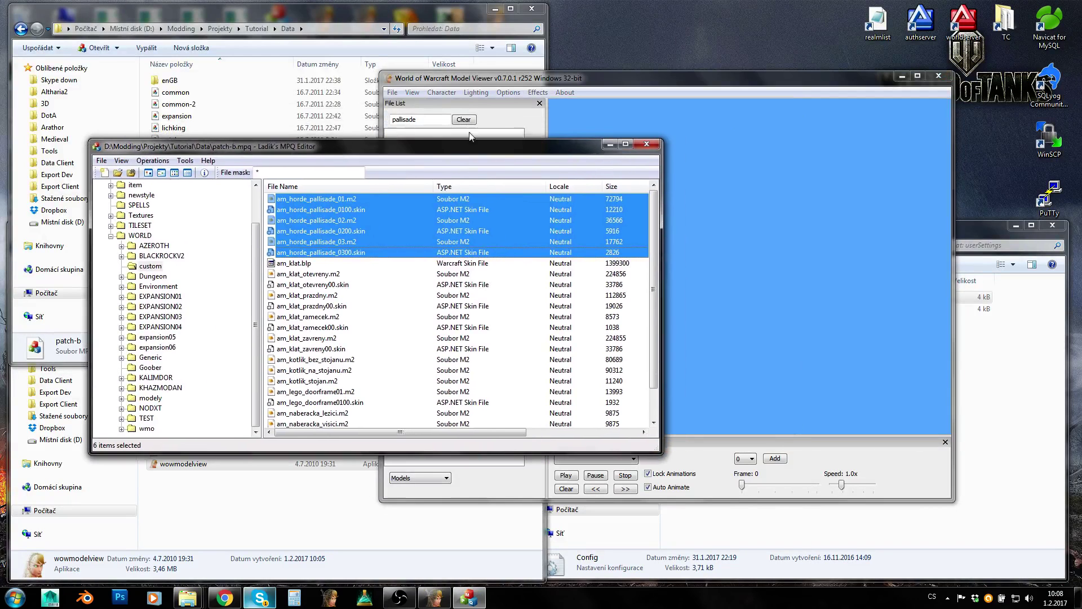
pyautogui.click(646, 145)
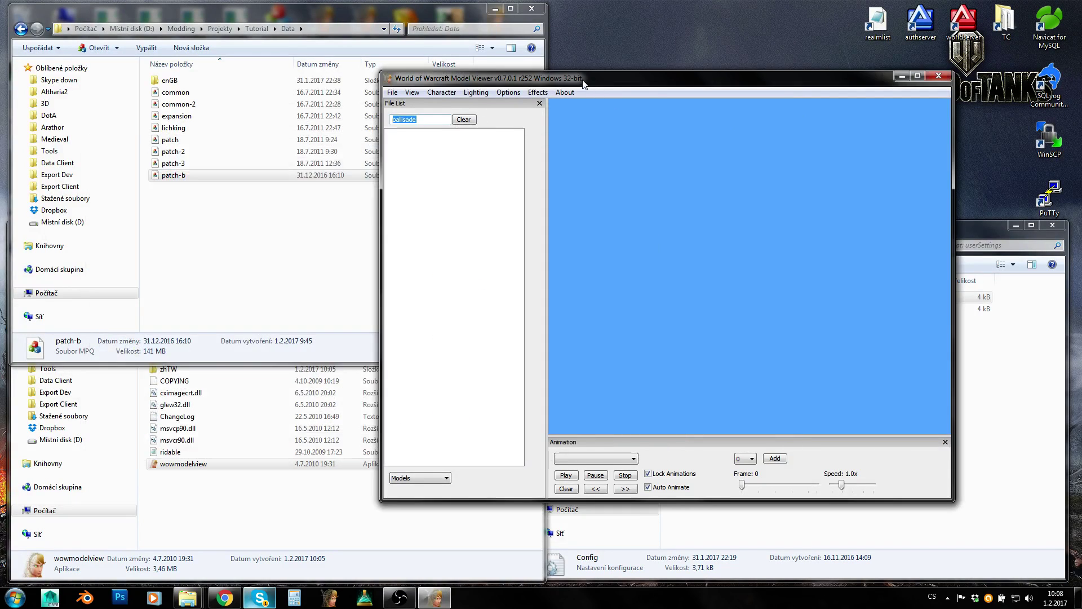
# Step: Add patch-b from D:\Modding\Projekty\Tutorial\Data to the list of MPQ archives to load in the model viewer's settings
pyautogui.click(507, 95)
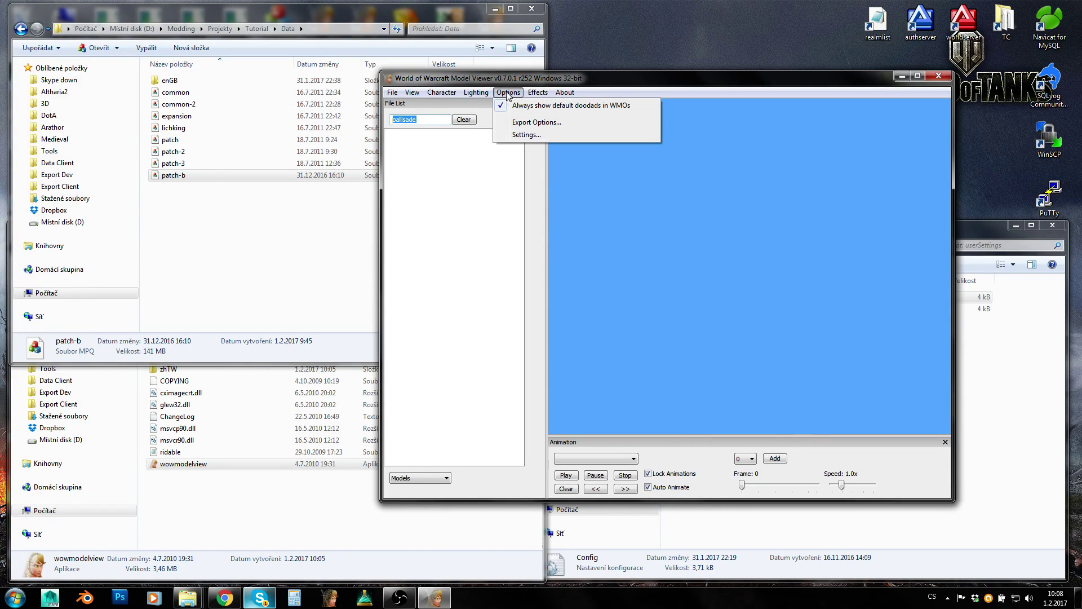
pyautogui.click(509, 139)
pyautogui.click(820, 235)
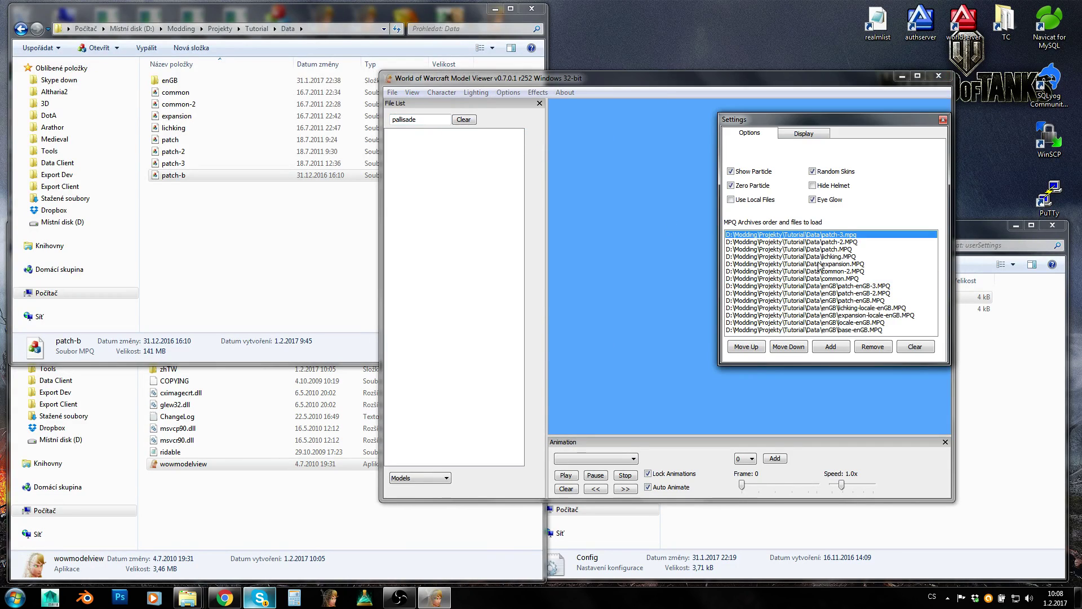
pyautogui.click(831, 347)
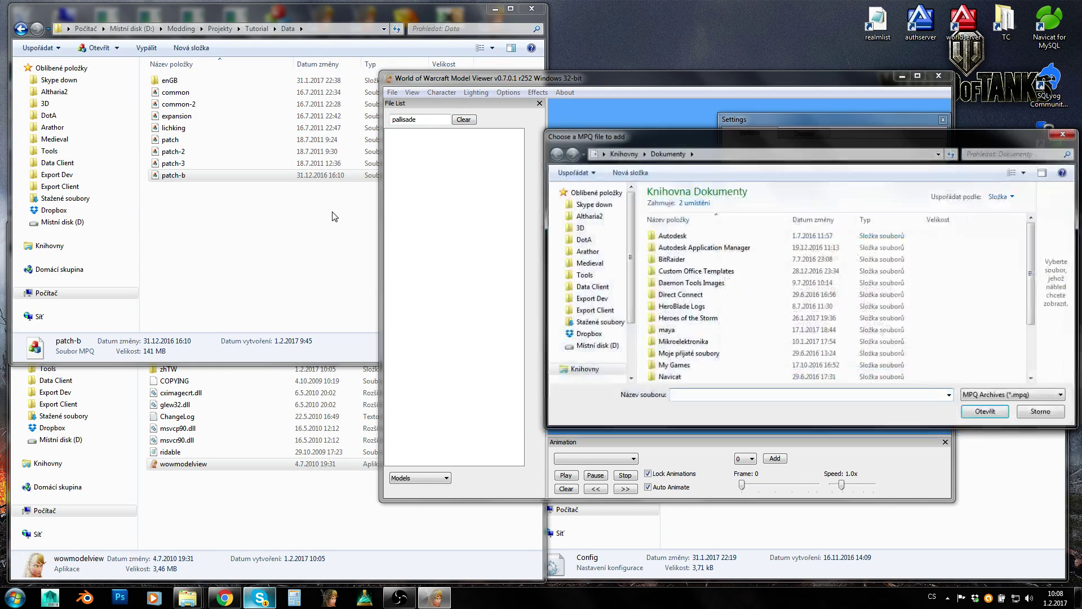
pyautogui.click(338, 28)
pyautogui.hotkey('ctrl', 'c')
pyautogui.click(744, 154)
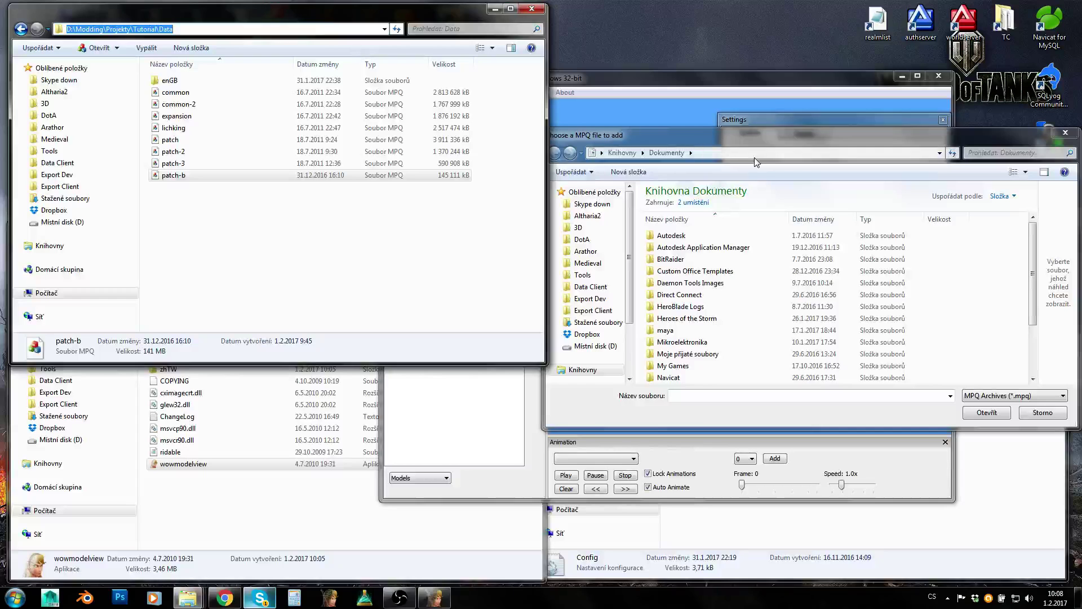
pyautogui.hotkey('ctrl', 'v')
pyautogui.press('Return')
pyautogui.doubleClick(685, 299)
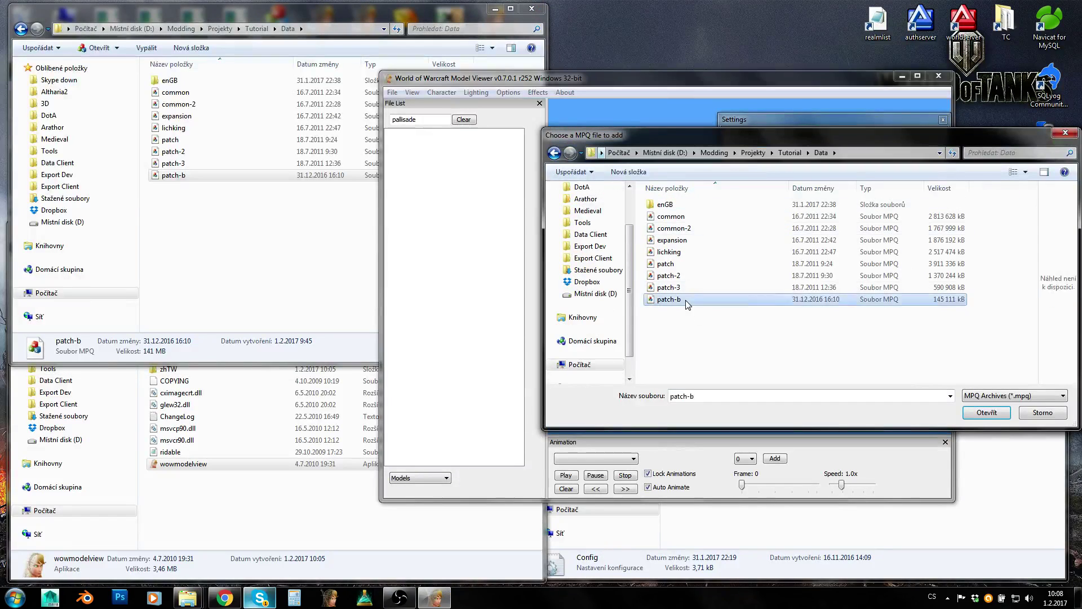
# Step: Examine the loading order of the MPQ archives, from patch-b and patch-3 down to the common and enGB archives
pyautogui.click(841, 235)
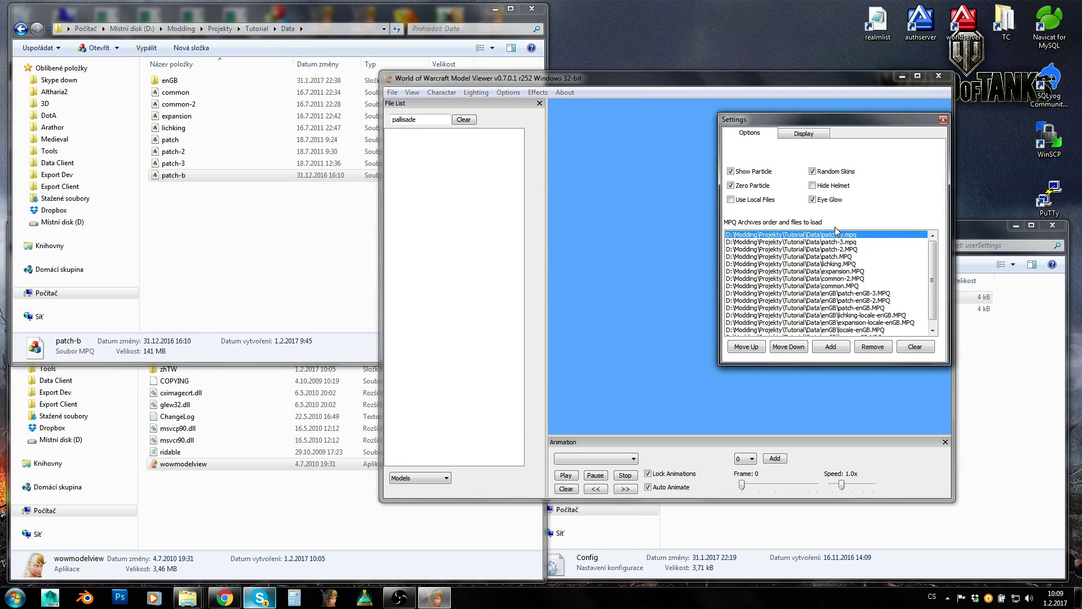
pyautogui.click(843, 242)
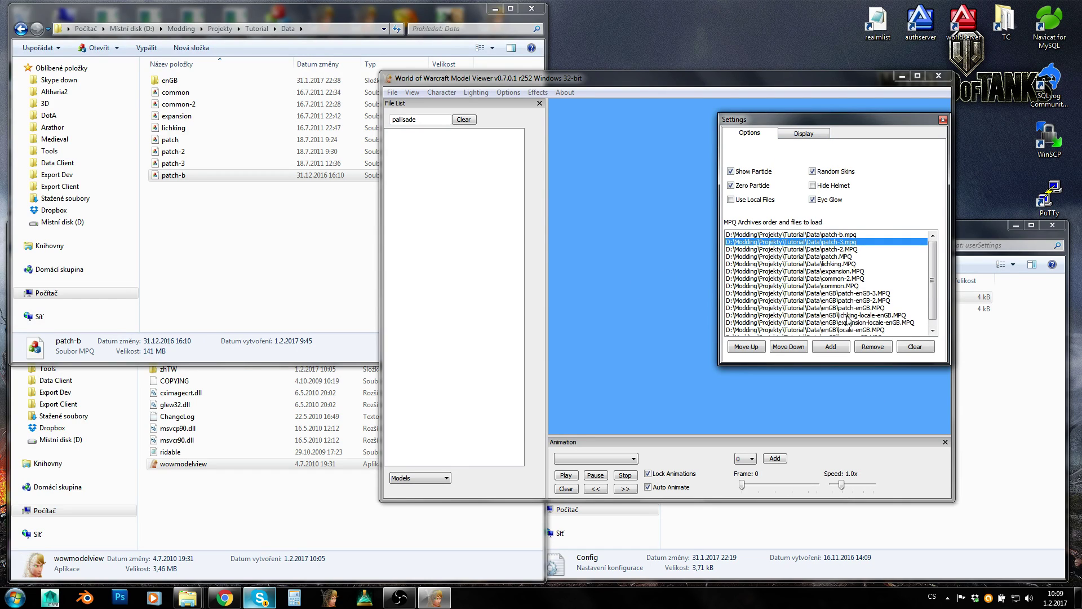
pyautogui.click(823, 235)
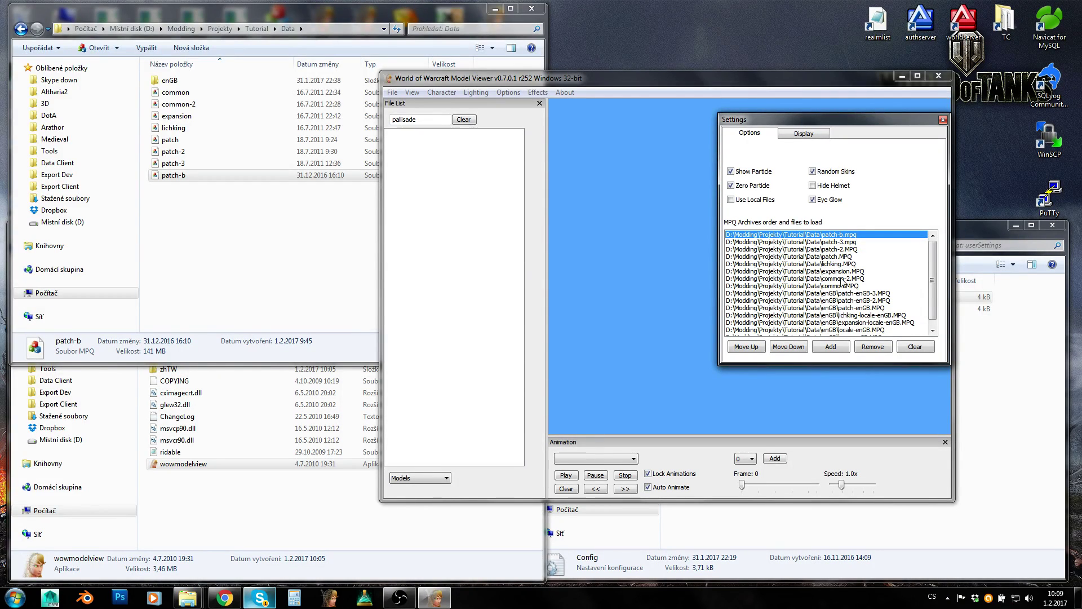
pyautogui.click(812, 294)
pyautogui.click(834, 279)
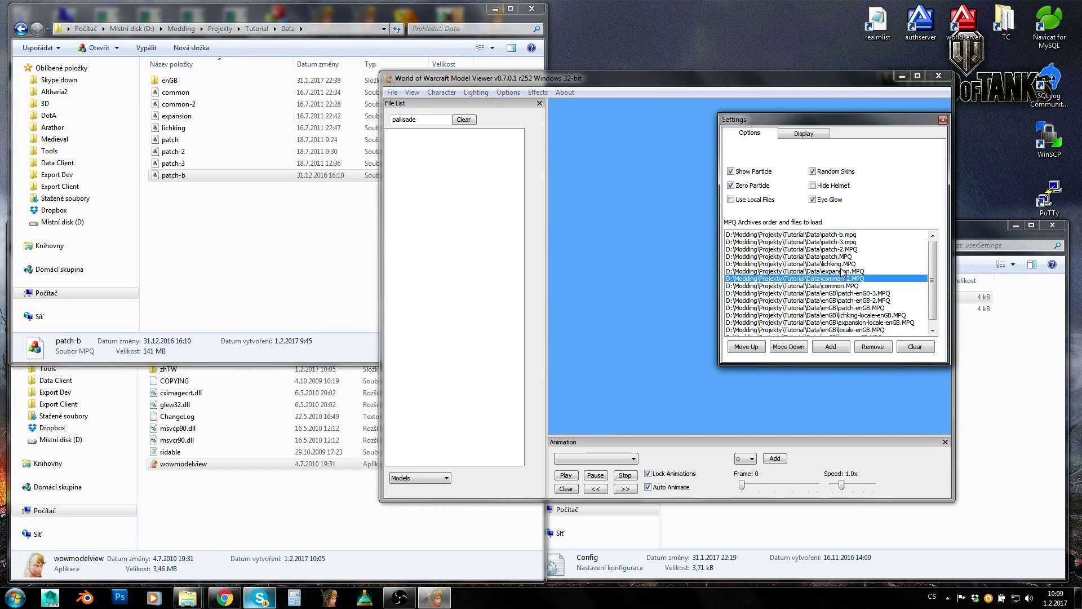
pyautogui.click(840, 271)
pyautogui.click(841, 264)
pyautogui.click(841, 257)
pyautogui.click(841, 250)
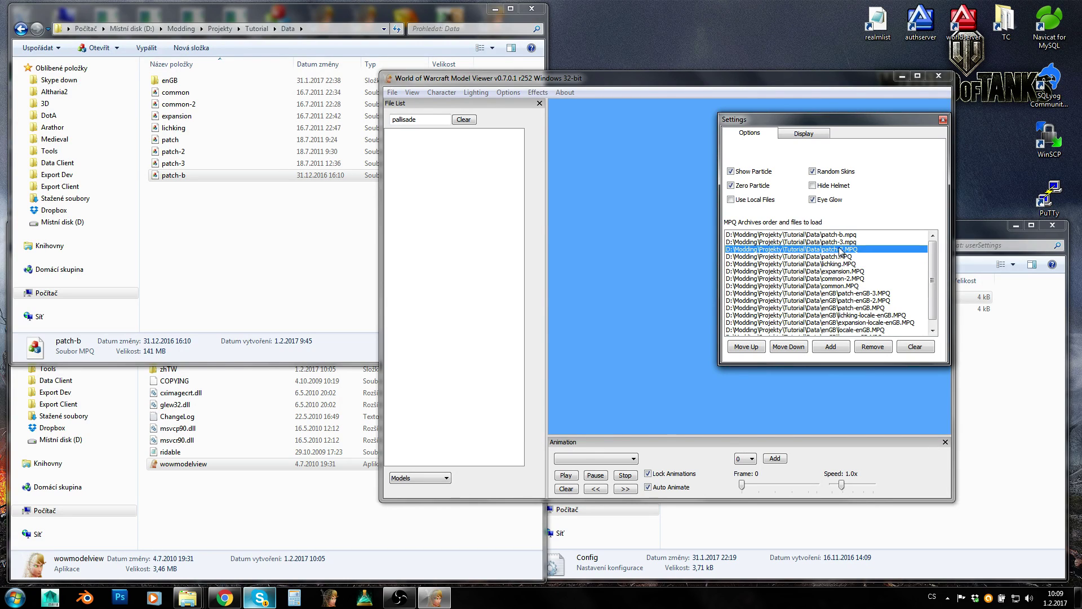
pyautogui.click(841, 242)
pyautogui.click(223, 217)
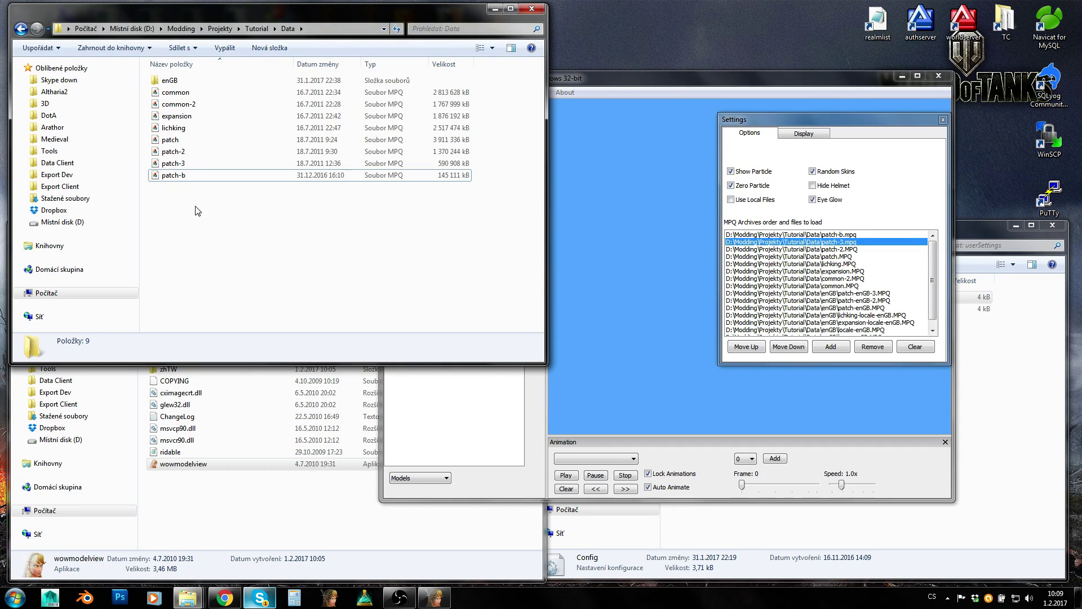
pyautogui.click(827, 234)
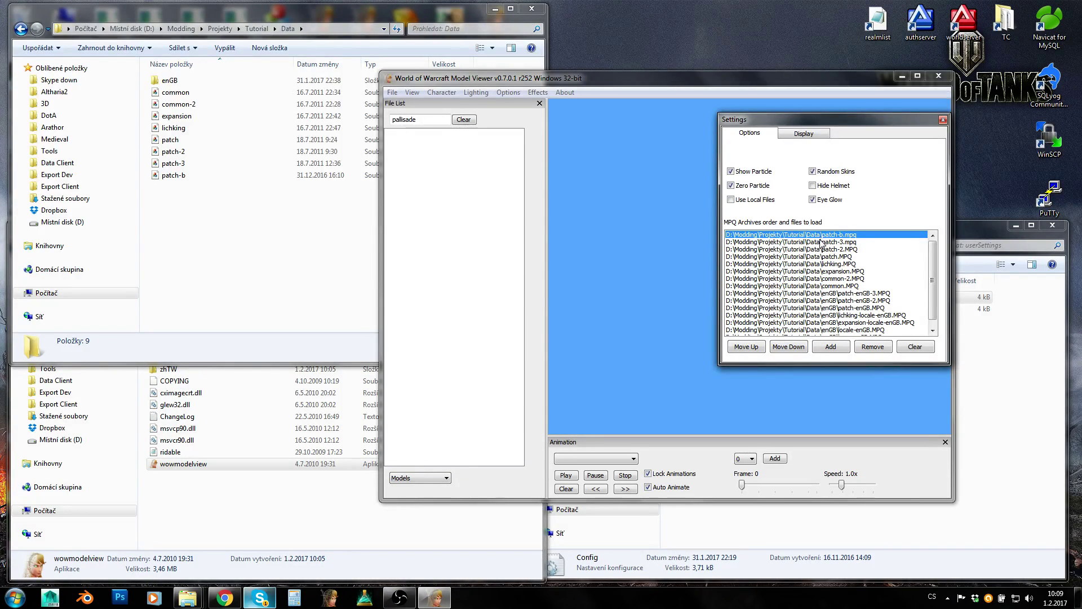
pyautogui.click(820, 242)
pyautogui.click(770, 234)
# Step: Close the settings and restart the model viewer from the WMVWotLK folder to load the updated archive list
pyautogui.click(942, 121)
pyautogui.click(938, 77)
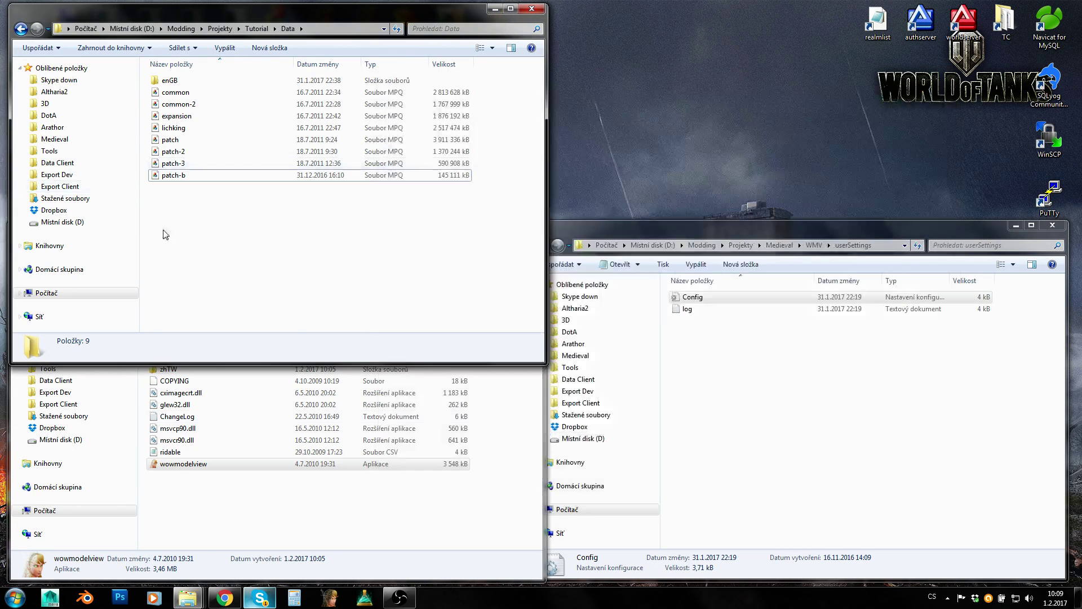
pyautogui.doubleClick(183, 465)
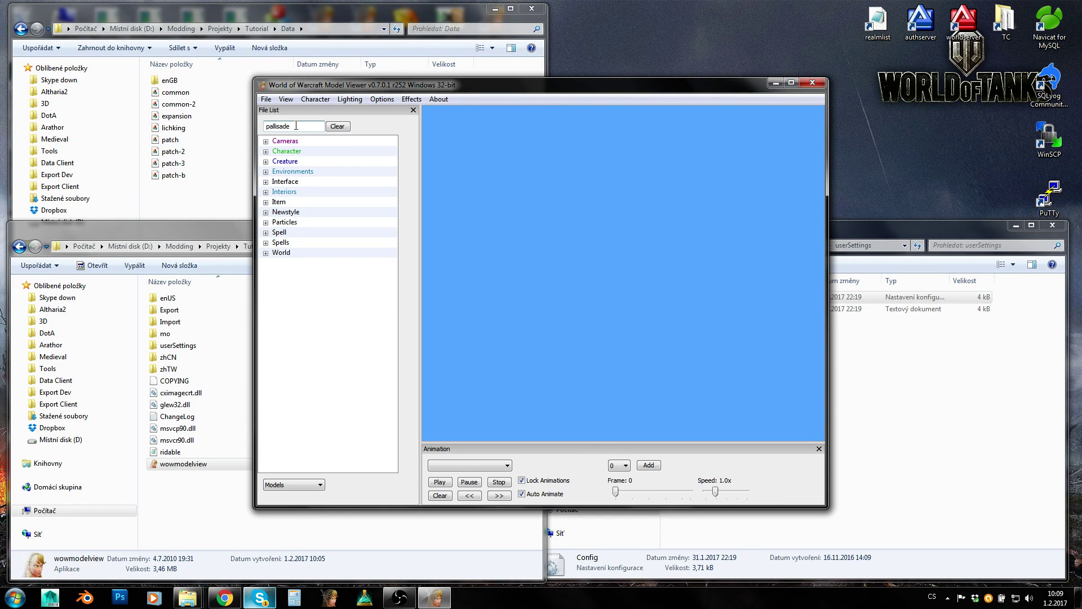
# Step: Search the models for "pallisade" and inspect am_horde_pallisade_01, 02 and 03 in World\Custom from several angles
pyautogui.press('Return')
pyautogui.click(321, 161)
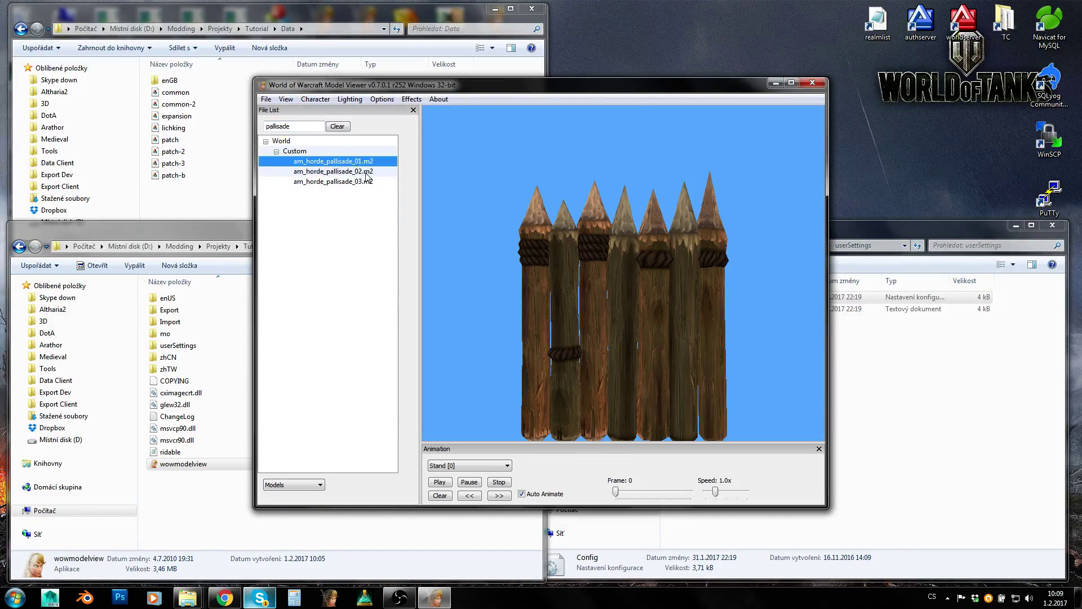
pyautogui.click(327, 171)
pyautogui.click(364, 181)
pyautogui.click(327, 162)
pyautogui.moveTo(434, 185); pyautogui.dragTo(478, 275)
pyautogui.click(348, 182)
pyautogui.click(333, 171)
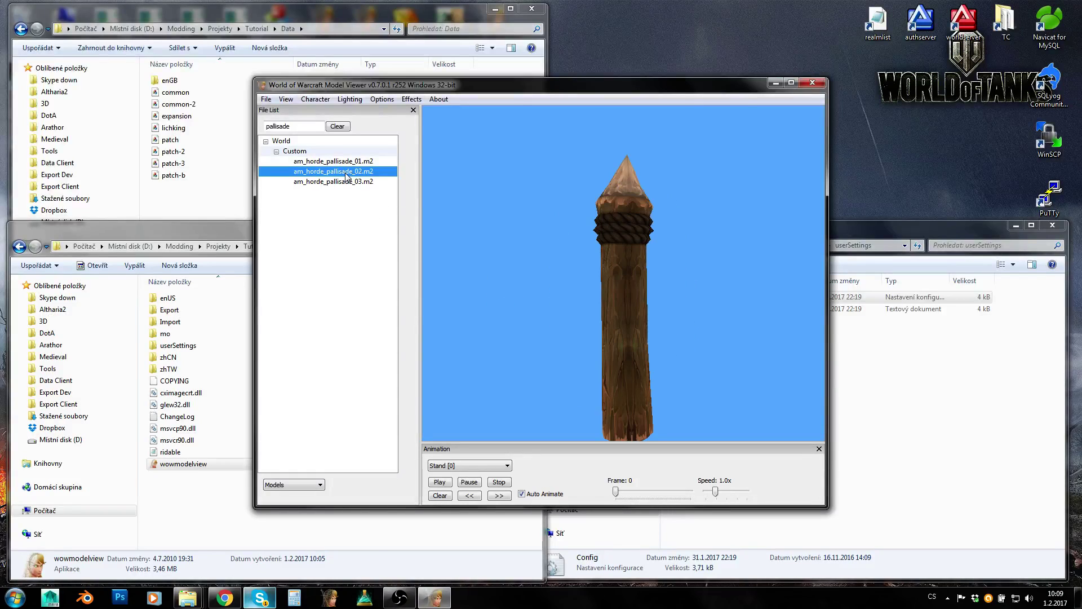
pyautogui.moveTo(563, 293); pyautogui.dragTo(613, 293)
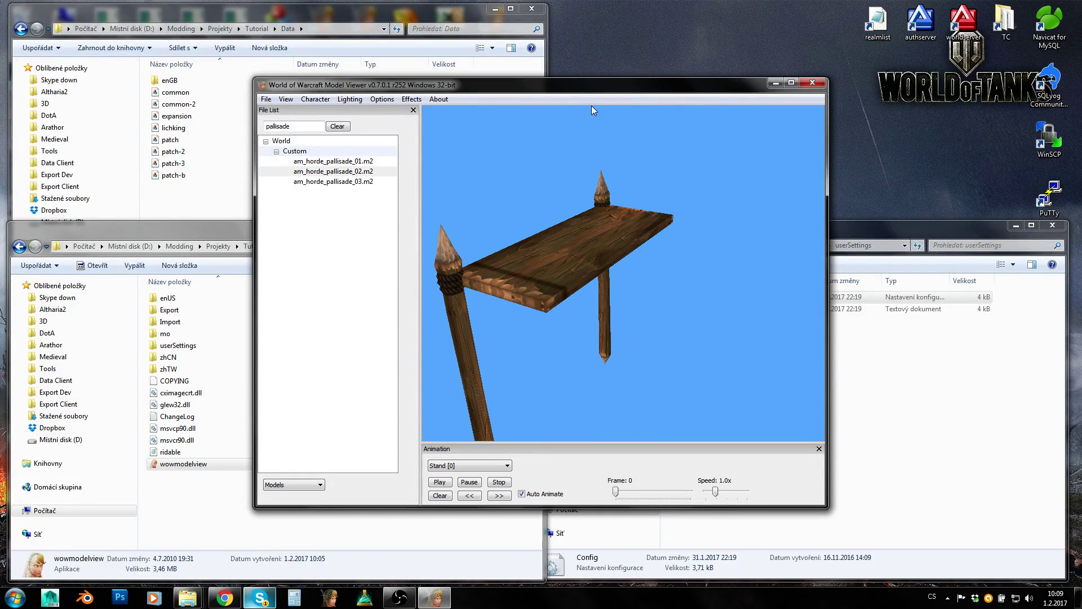
pyautogui.moveTo(569, 94); pyautogui.dragTo(803, 35)
pyautogui.moveTo(811, 243)
pyautogui.mouseDown()
pyautogui.moveTo(840, 259)
pyautogui.moveTo(822, 260)
pyautogui.mouseUp()
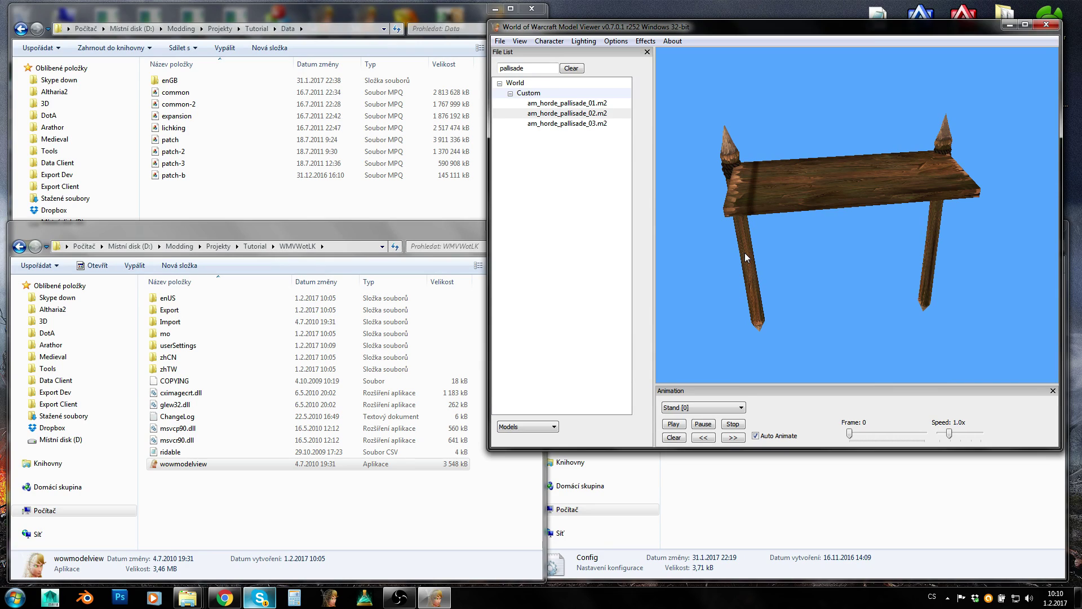
# Step: Search the models for "tree" and display ashtree01.m2 from Azeroth\burningsteppes\passivedoodads\trees
pyautogui.doubleClick(530, 67)
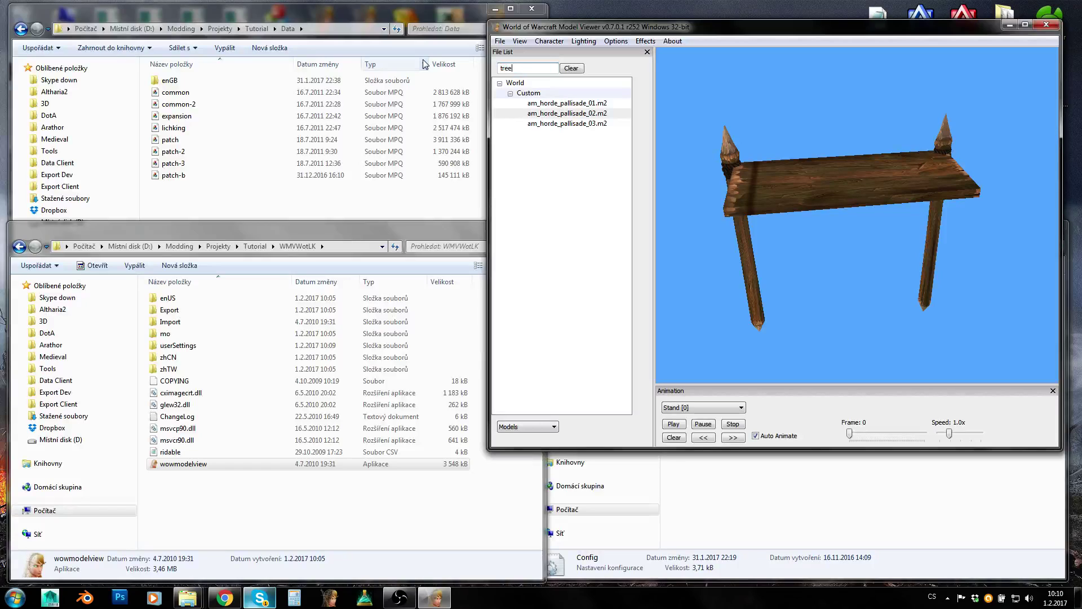
pyautogui.write('tree')
pyautogui.press('Return')
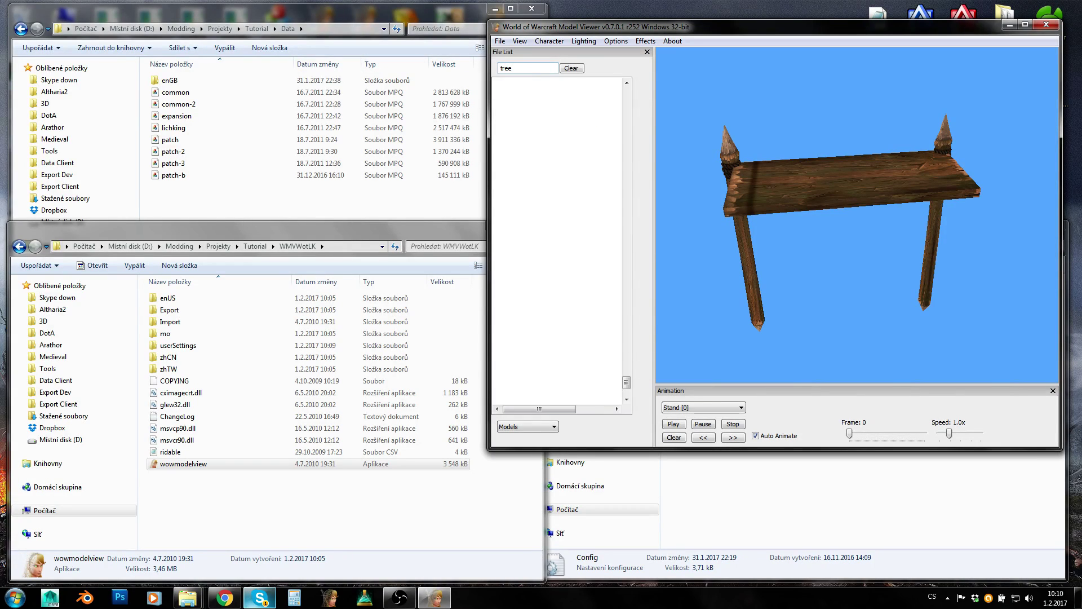
pyautogui.moveTo(626, 393); pyautogui.dragTo(620, 93)
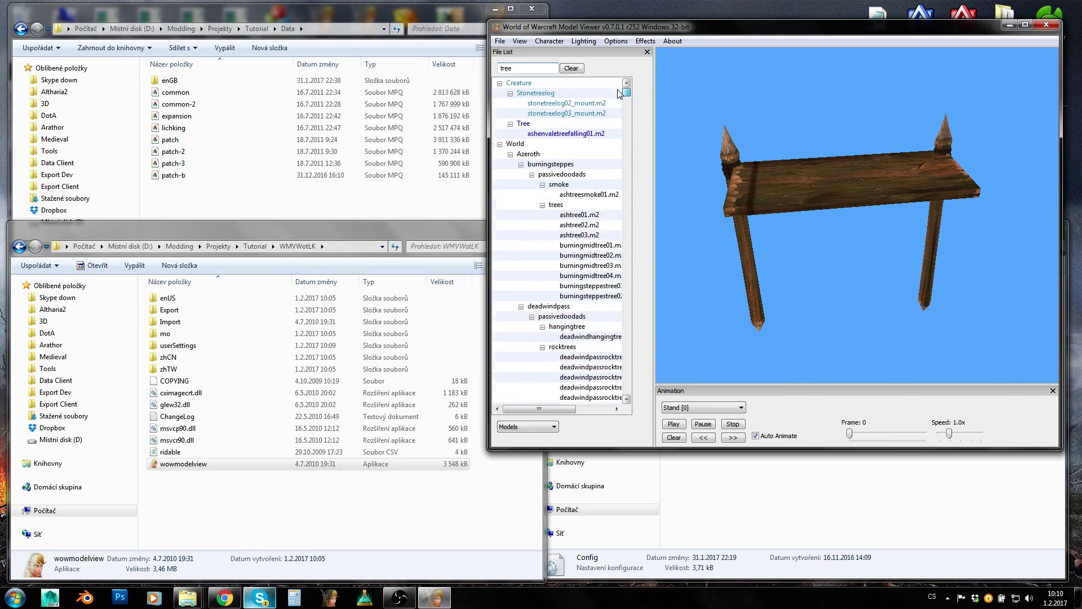
pyautogui.click(586, 196)
pyautogui.click(580, 217)
pyautogui.moveTo(677, 233); pyautogui.dragTo(839, 266)
pyautogui.moveTo(945, 184); pyautogui.dragTo(847, 249)
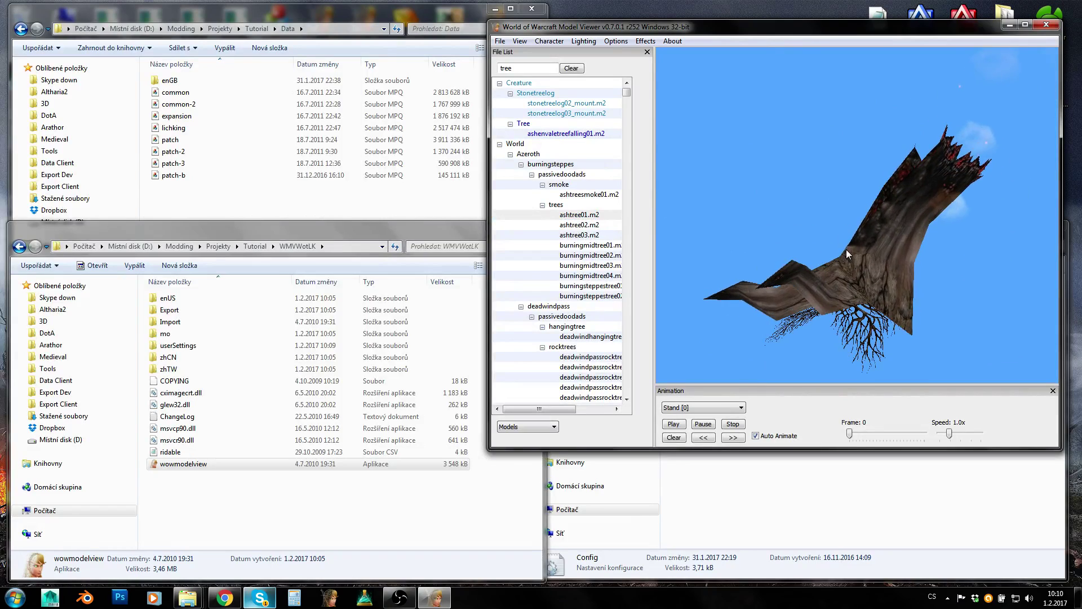
# Step: Export only the DuskwoodTree3_trunk1.blp texture of ashtree01 and locate the file in WMVWotLK's Export folder
pyautogui.click(499, 41)
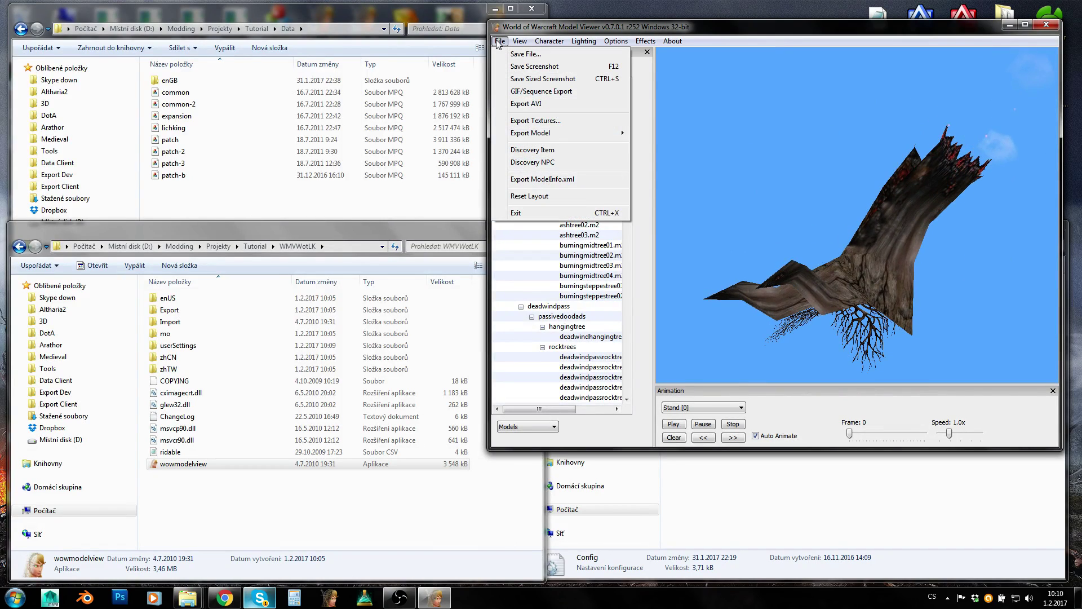
pyautogui.click(536, 120)
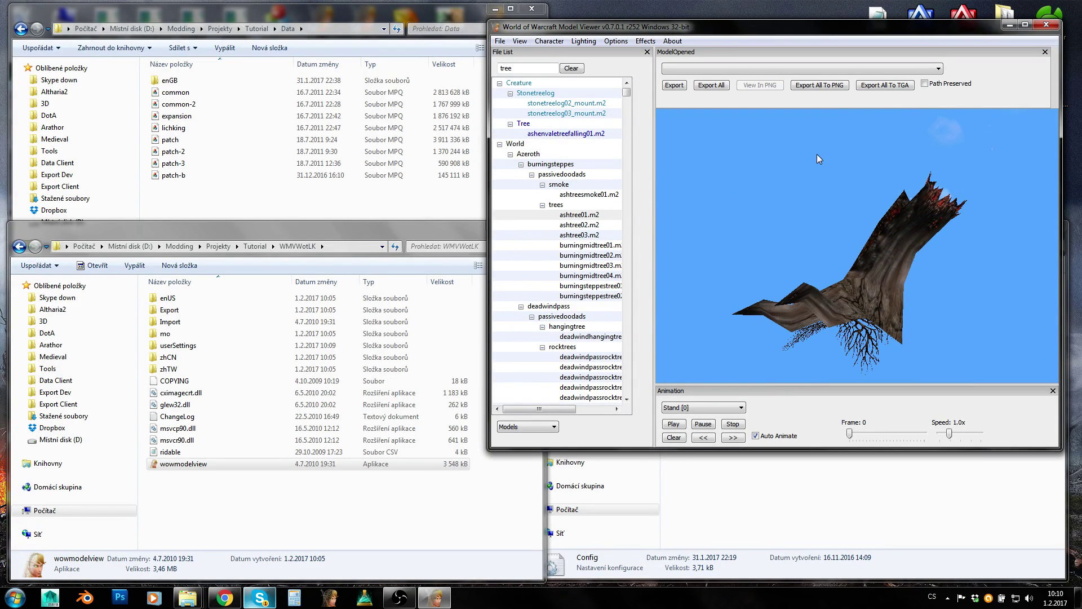
pyautogui.click(697, 69)
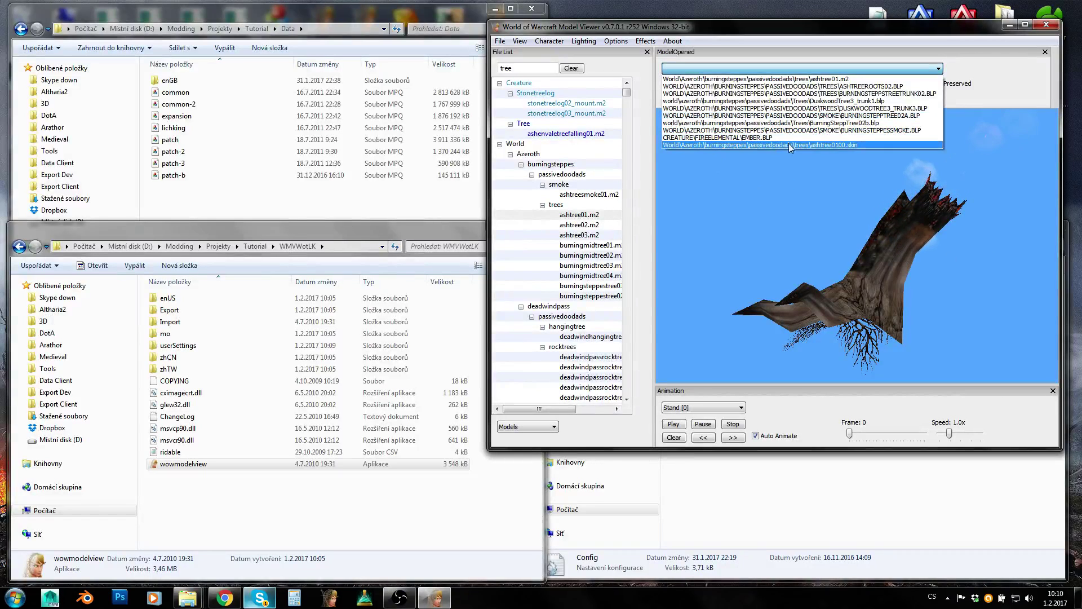
pyautogui.click(829, 101)
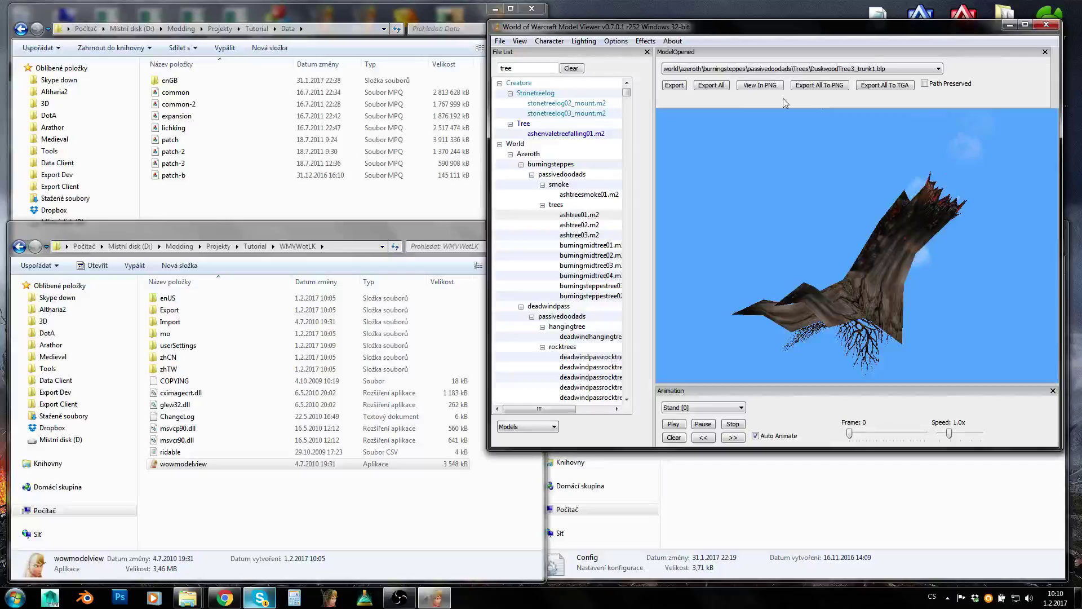
pyautogui.click(675, 85)
pyautogui.click(561, 338)
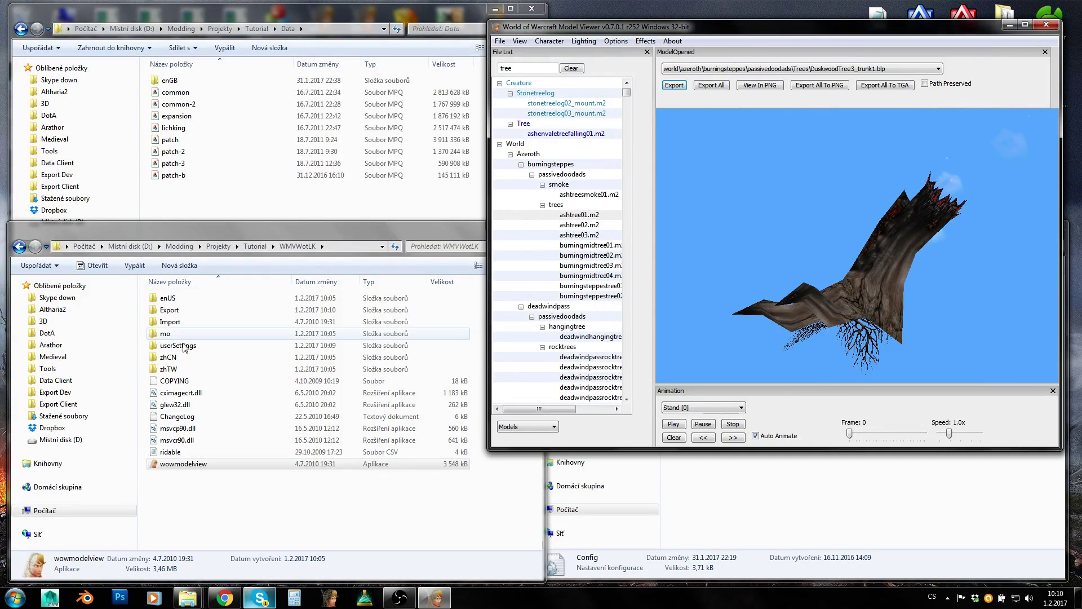
pyautogui.doubleClick(169, 310)
pyautogui.click(177, 320)
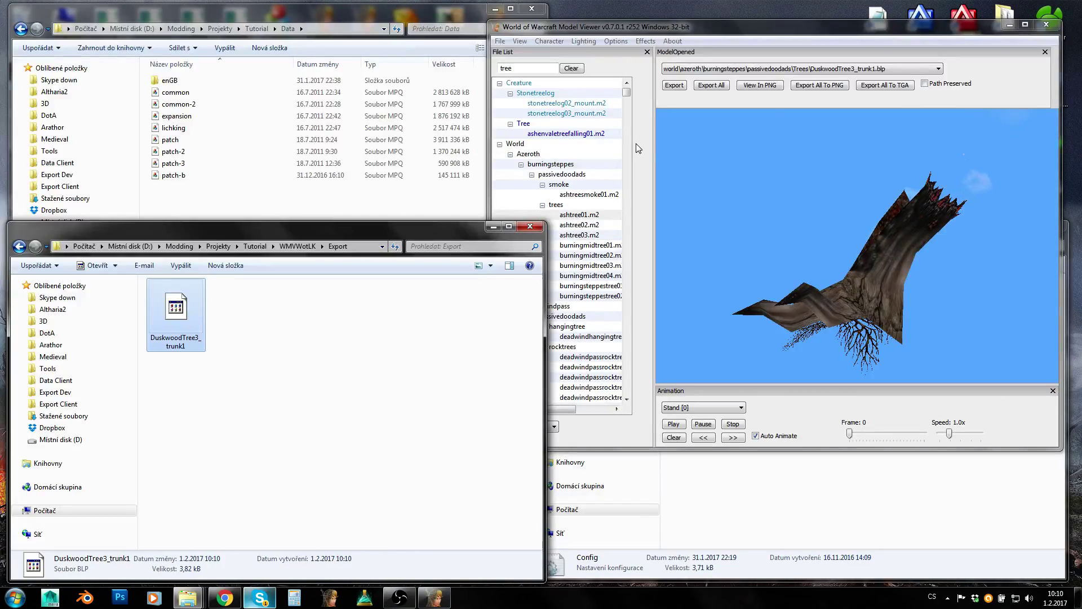
# Step: Export the DuskwoodTree3_trunk1.blp texture again with Path Preserved enabled
pyautogui.click(925, 83)
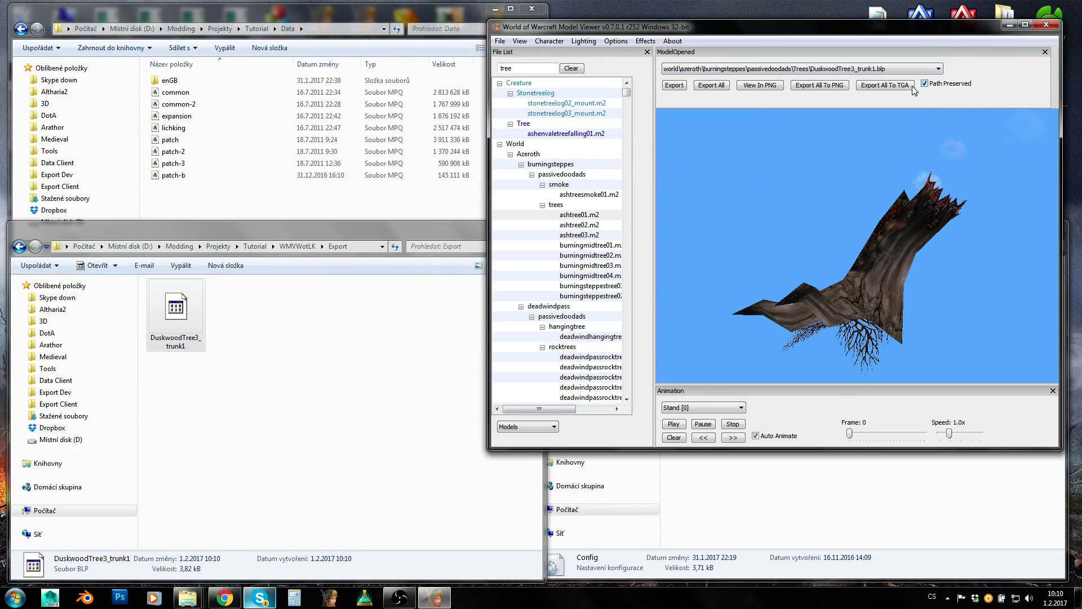
pyautogui.click(674, 85)
pyautogui.click(569, 336)
pyautogui.click(282, 389)
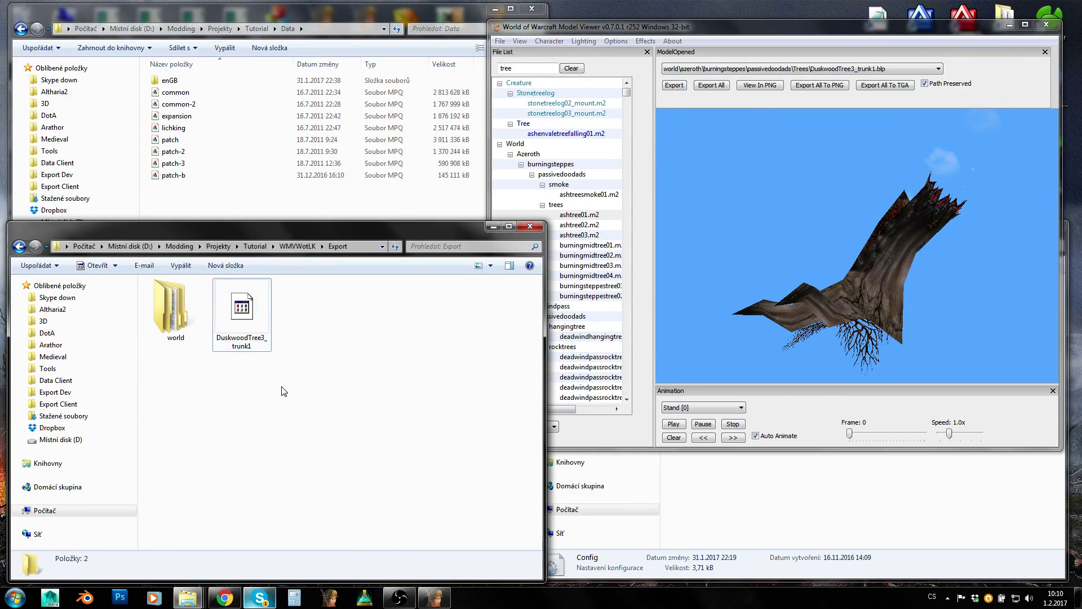
# Step: Open the exported folders world\azeroth\burningsteppes\passivedoodads\Trees and select the DuskwoodTree3_trunk1 BLP file
pyautogui.doubleClick(177, 301)
pyautogui.doubleClick(177, 302)
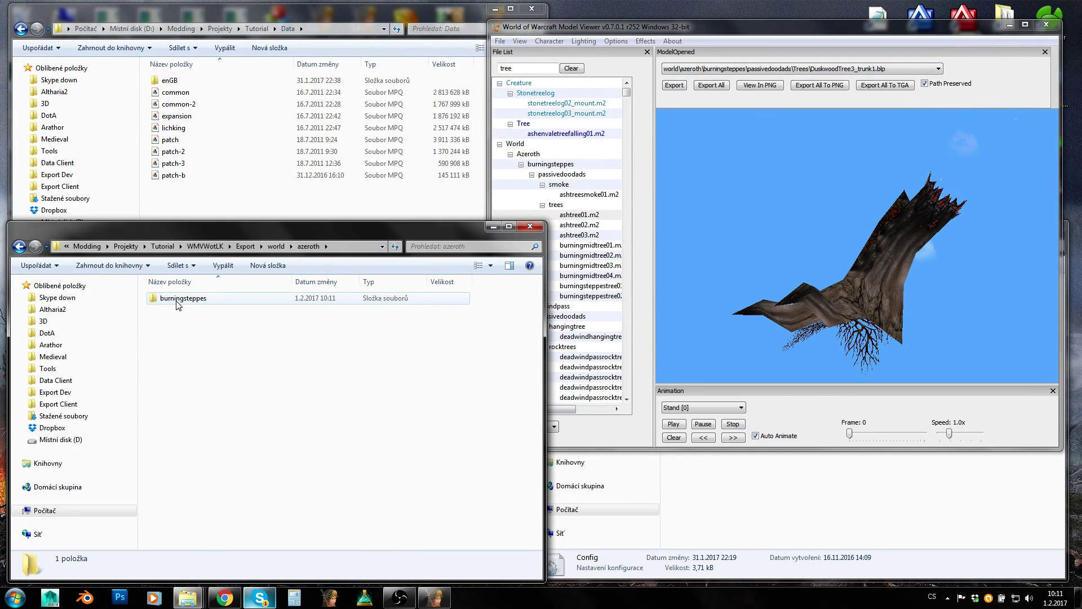
pyautogui.doubleClick(178, 301)
pyautogui.doubleClick(178, 301)
pyautogui.doubleClick(179, 304)
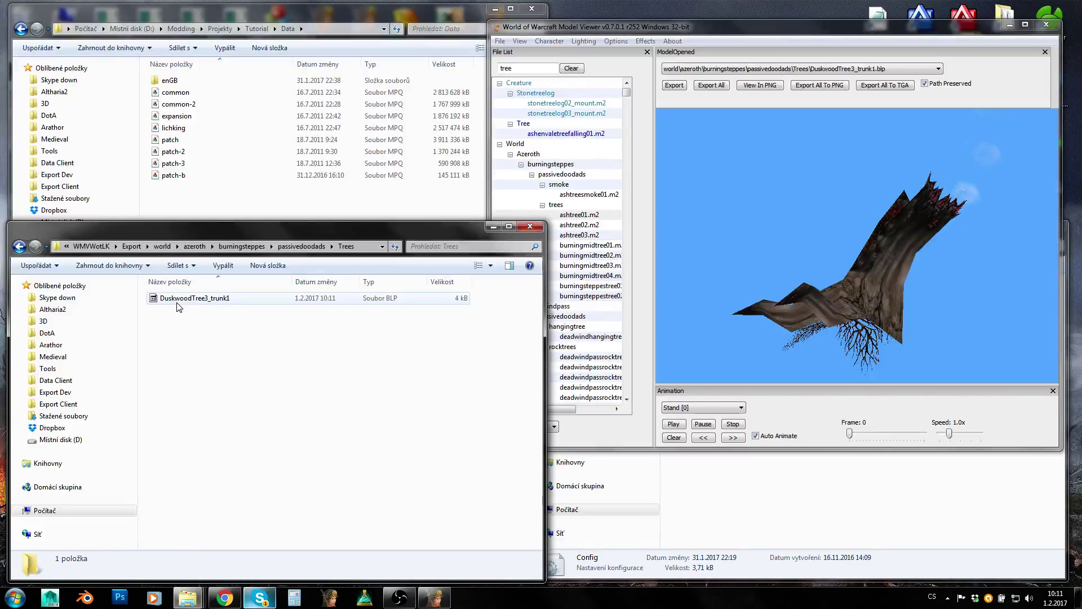
pyautogui.click(181, 300)
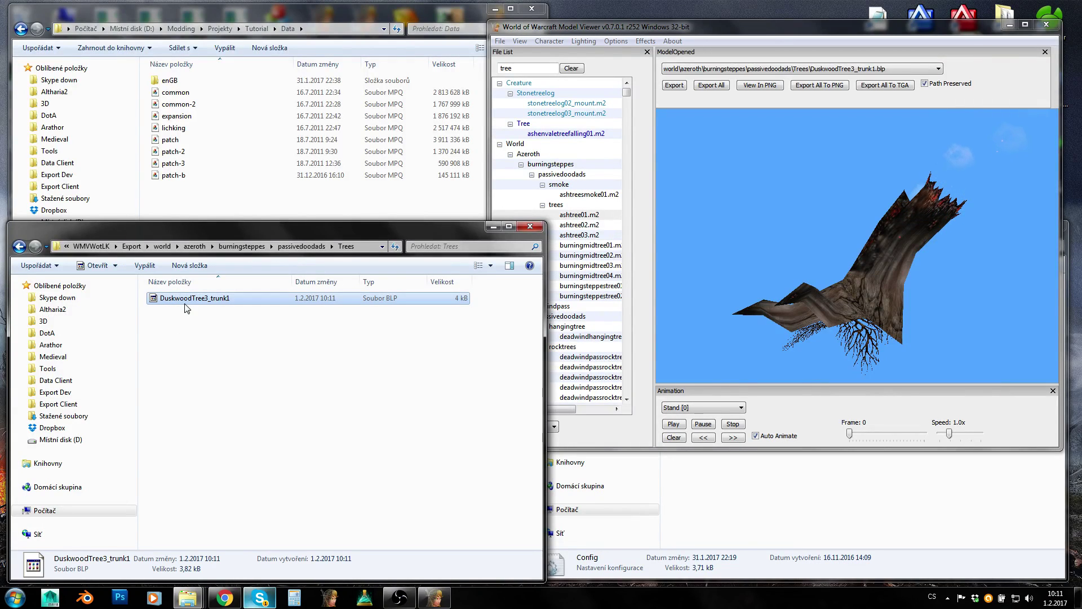
# Step: Examine the preserved part of the folder path after Export, from world down to Trees
pyautogui.click(395, 246)
pyautogui.click(372, 246)
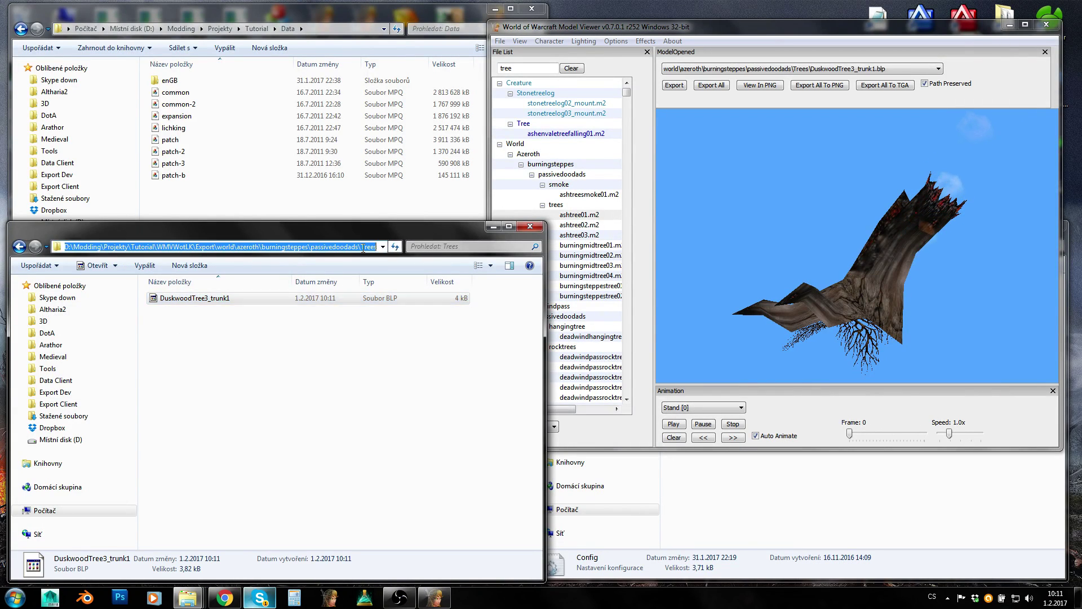
pyautogui.click(249, 247)
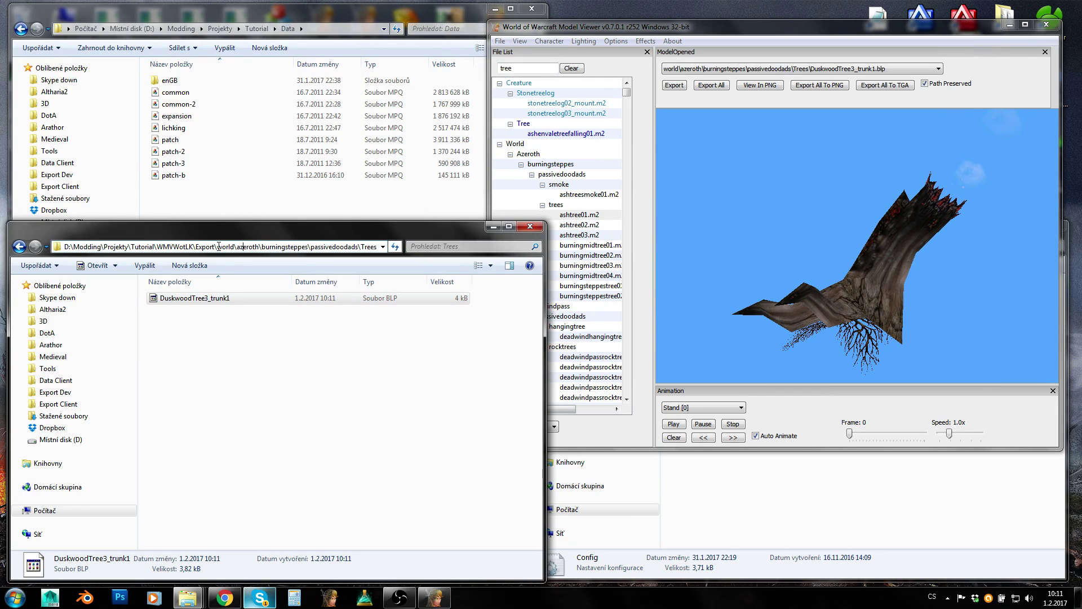
pyautogui.moveTo(219, 246); pyautogui.dragTo(391, 242)
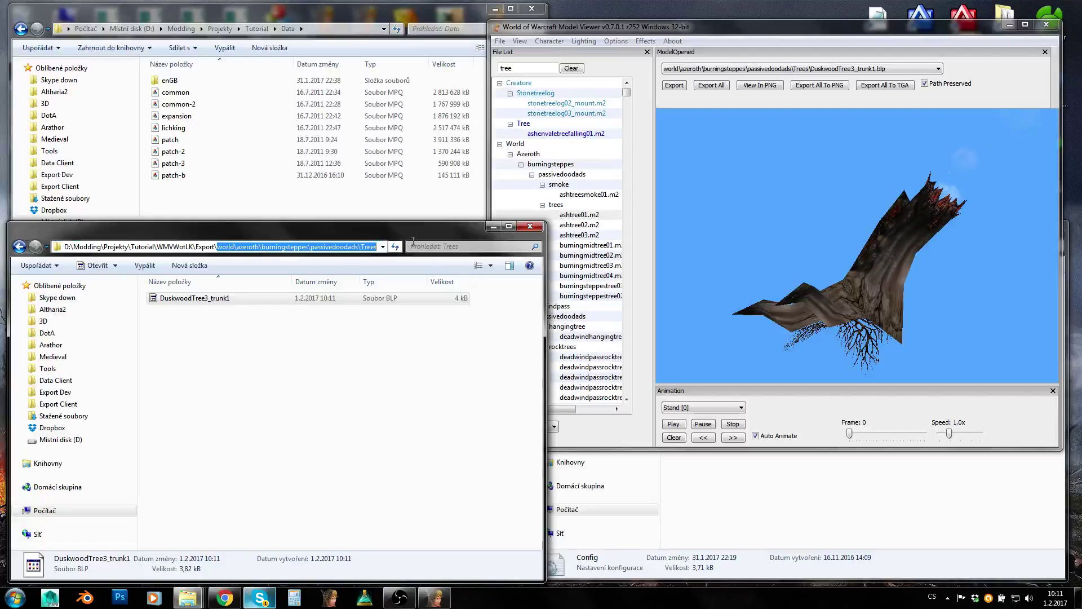
pyautogui.click(335, 316)
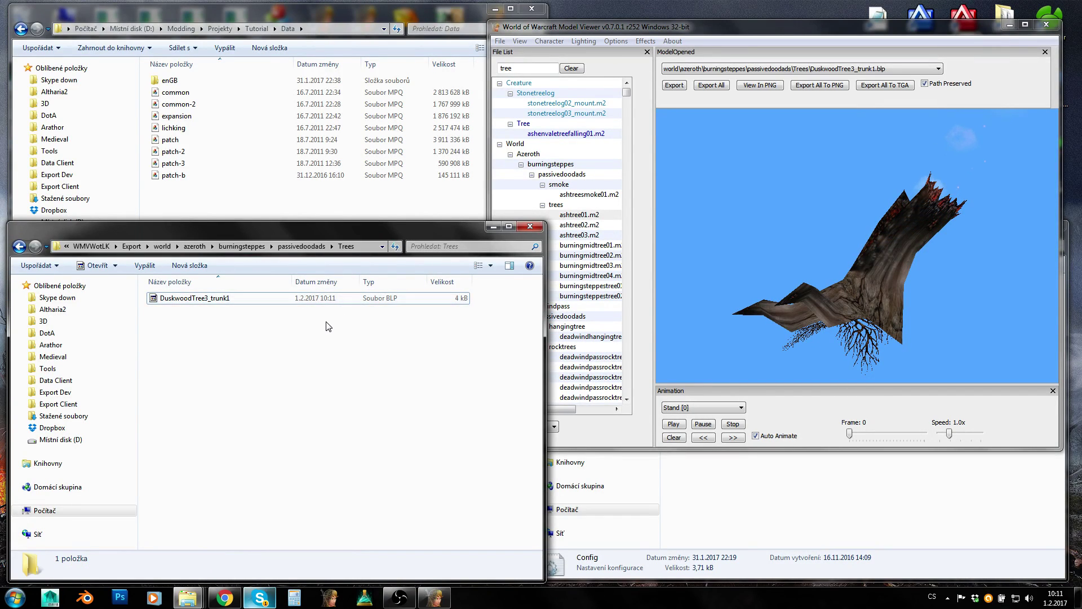
# Step: Convert the DuskwoodTree3_trunk1 BLP file to PNG, view the resulting image, and close the viewer
pyautogui.click(207, 301)
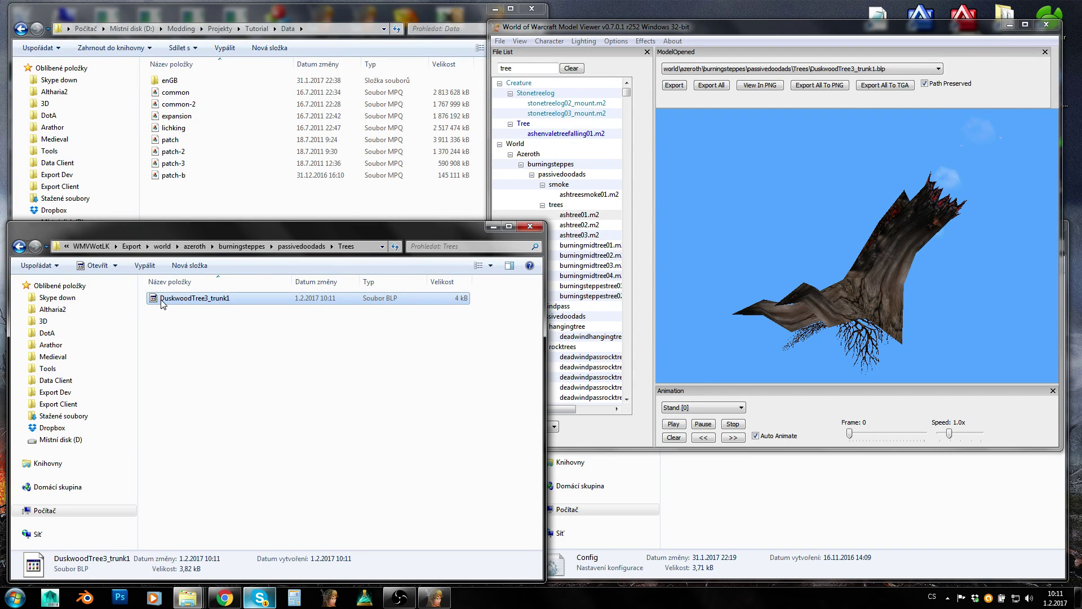
pyautogui.click(241, 351)
pyautogui.doubleClick(209, 299)
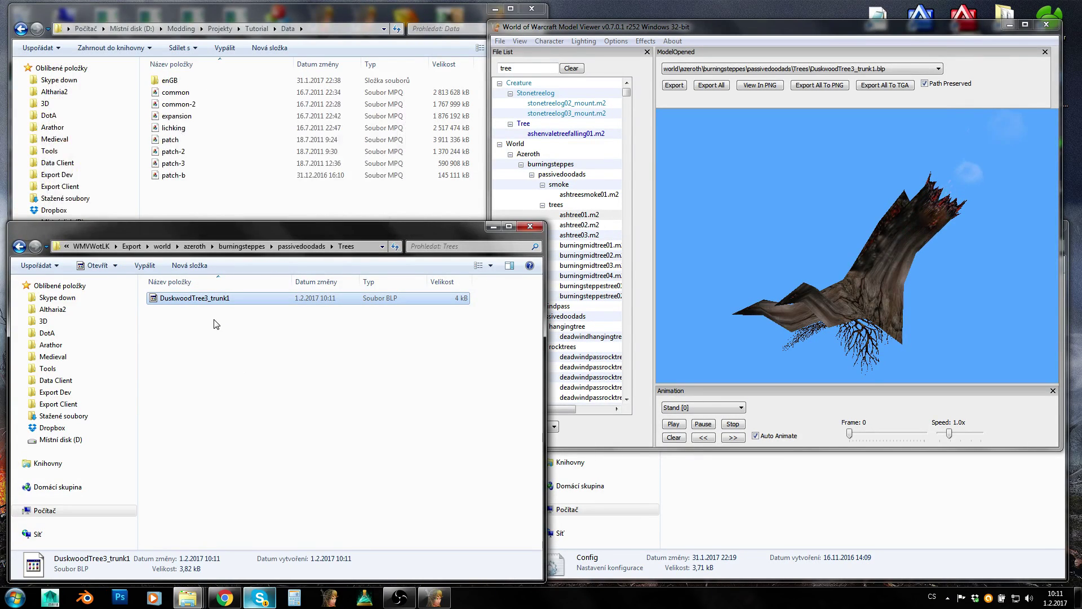
pyautogui.click(180, 310)
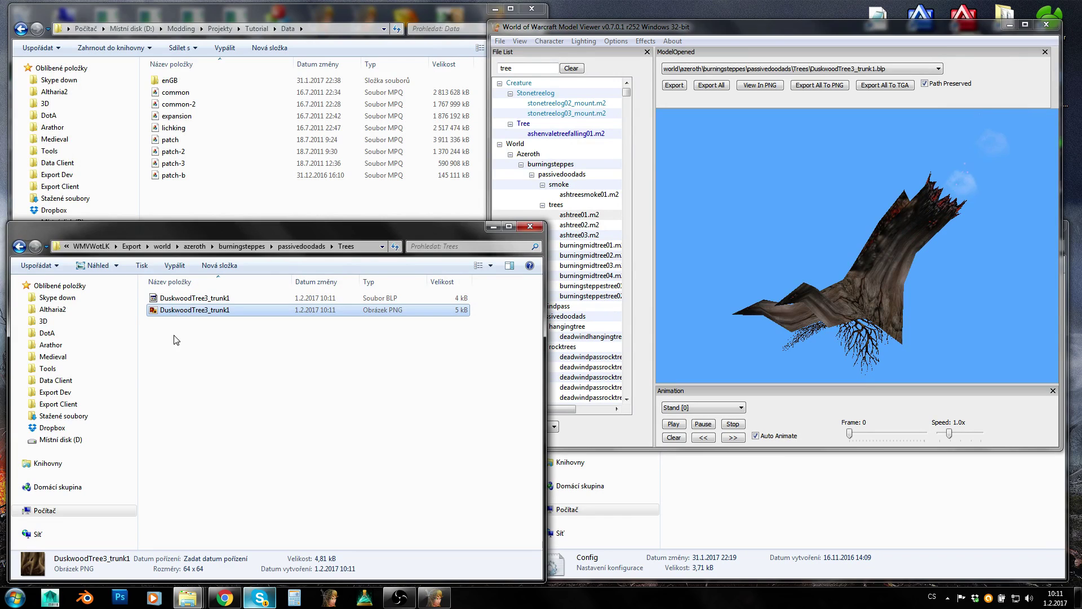
pyautogui.doubleClick(194, 310)
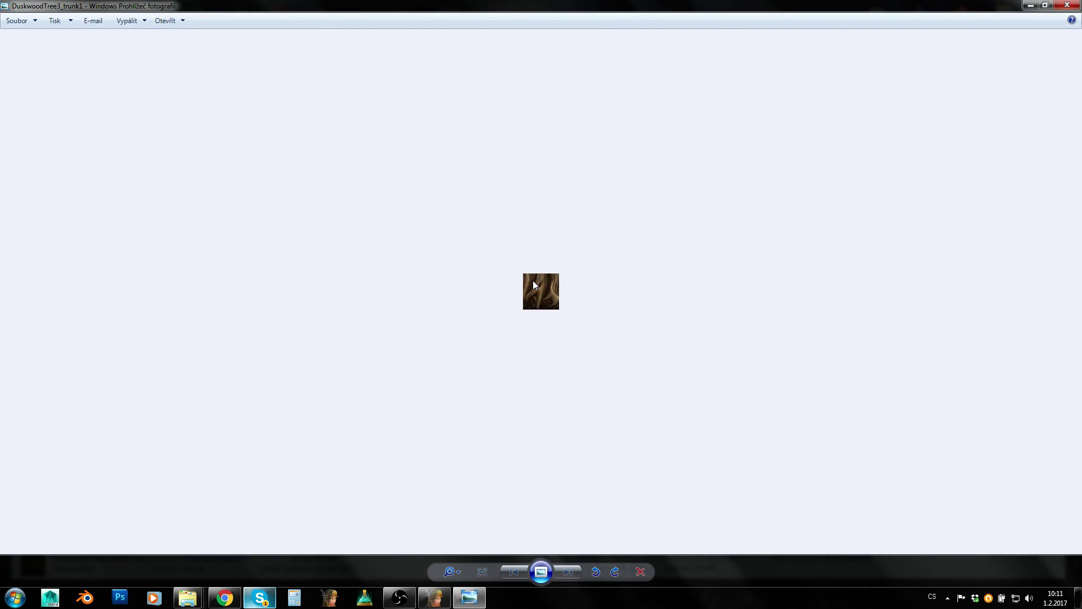
pyautogui.click(1067, 5)
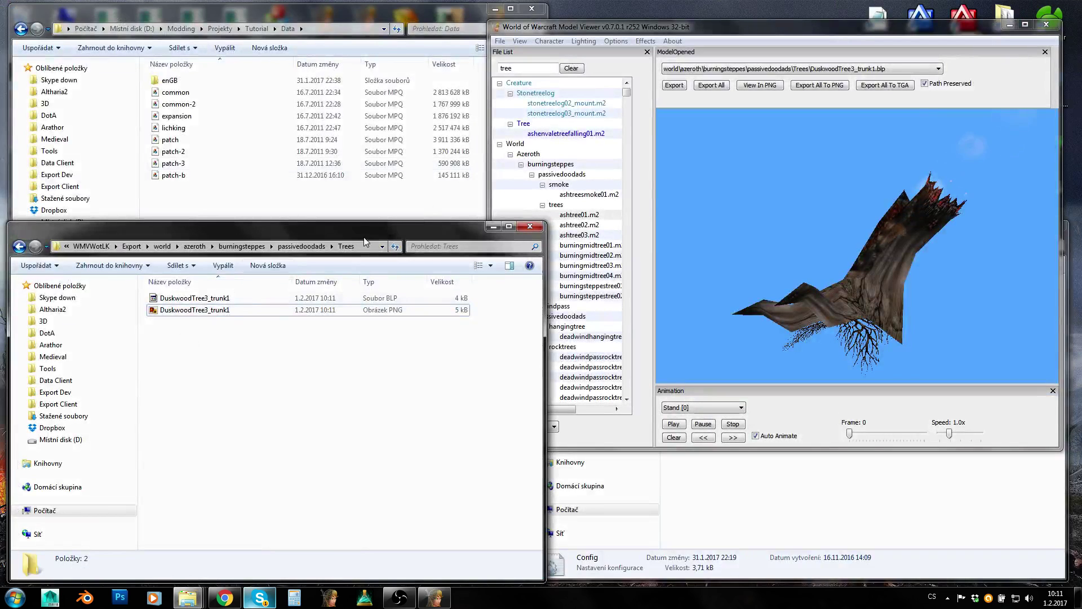
# Step: Permanently delete the DuskwoodTree3_trunk1 PNG from the Trees folder, keeping the BLP file
pyautogui.click(194, 300)
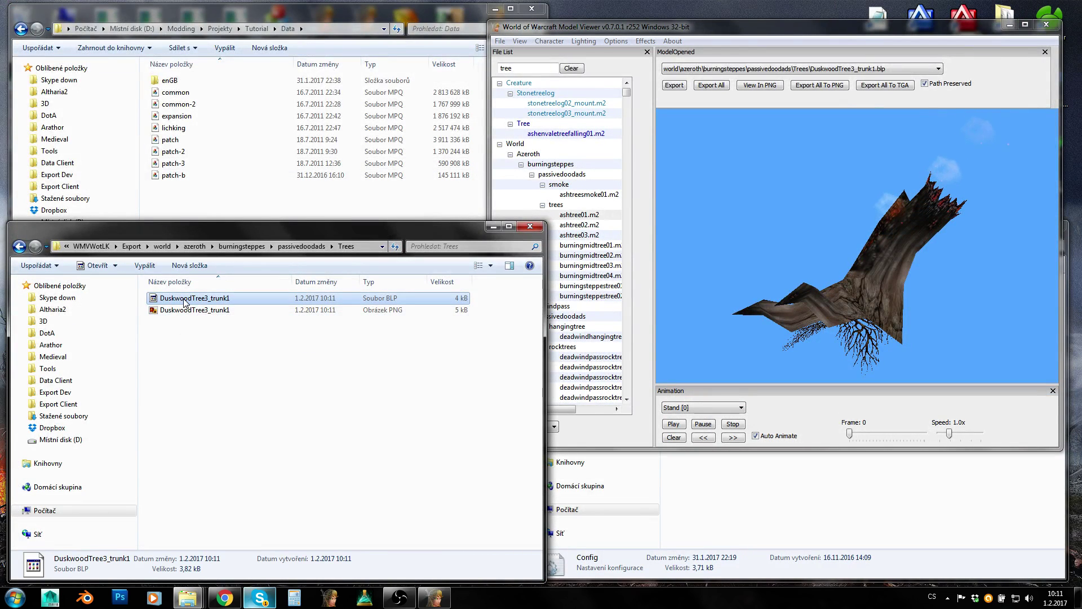
pyautogui.click(197, 310)
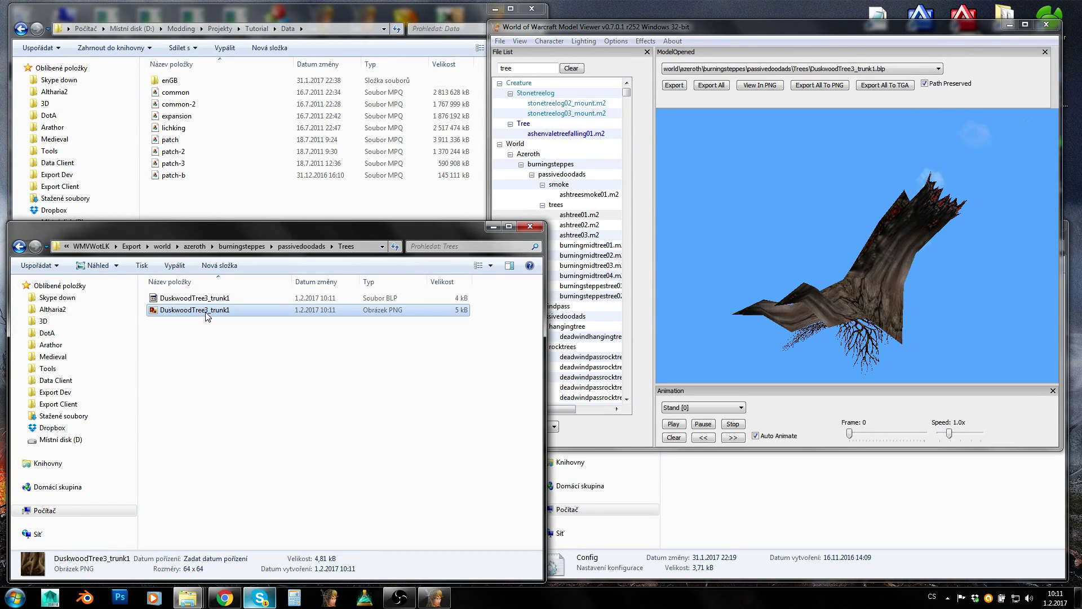
pyautogui.hotkey('shift', 'Delete')
pyautogui.press('Return')
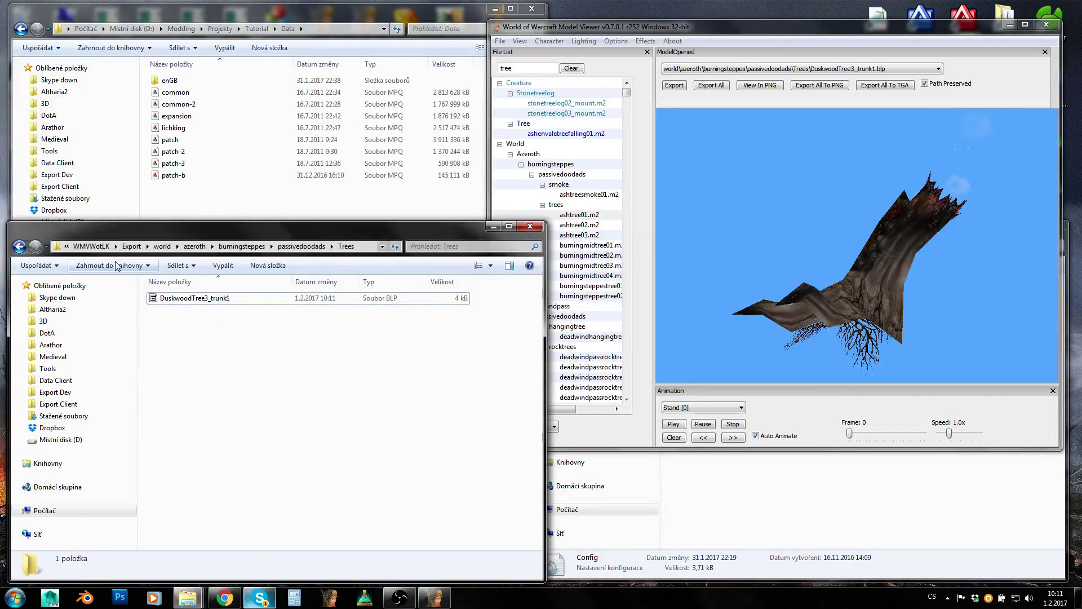
# Step: Go back to the Export folder, close Model Viewer, and open the patch-b archive in Ladik's MPQ Editor
pyautogui.click(131, 246)
pyautogui.click(173, 174)
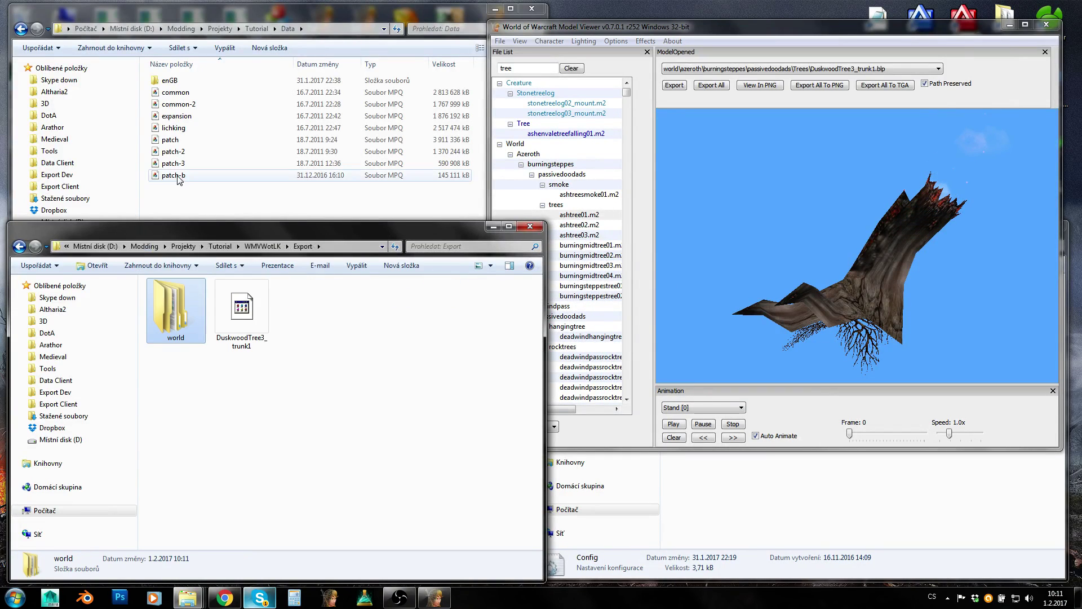
pyautogui.click(642, 336)
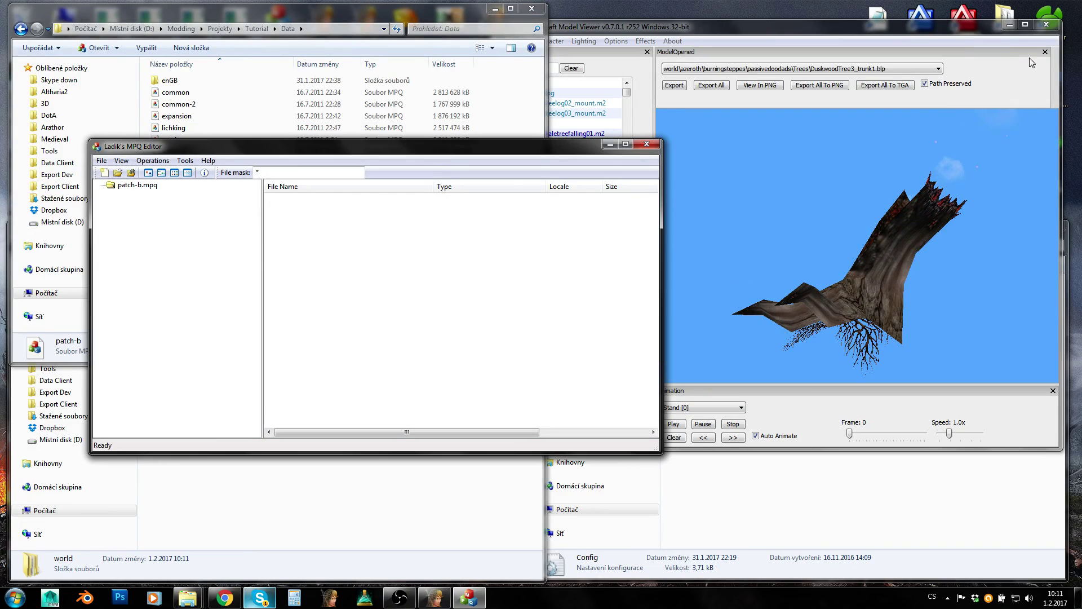
pyautogui.click(1047, 25)
pyautogui.click(648, 144)
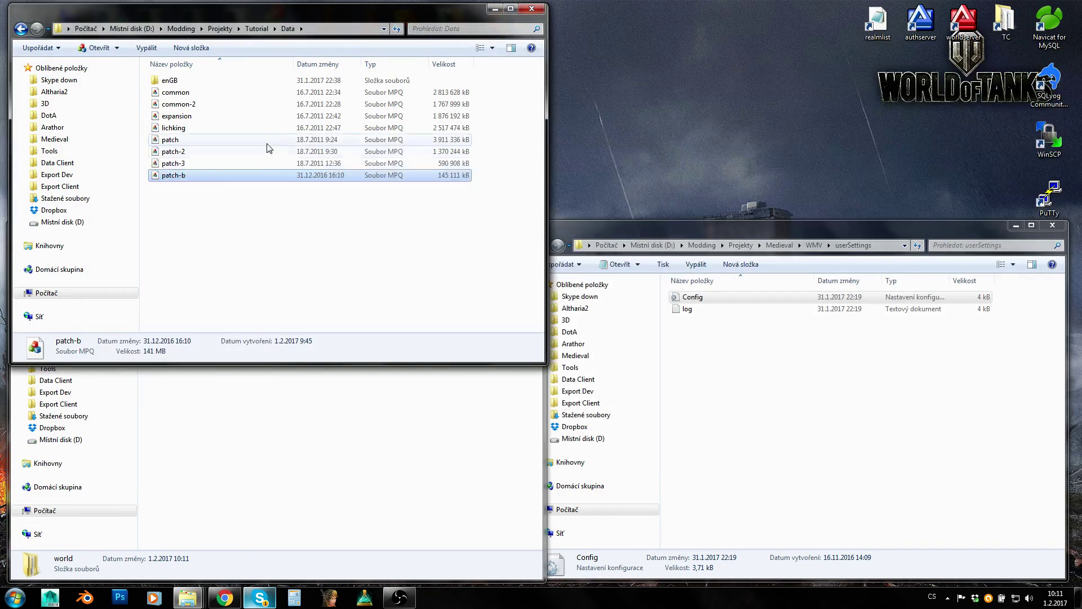
pyautogui.doubleClick(222, 175)
pyautogui.moveTo(282, 141); pyautogui.dragTo(560, 122)
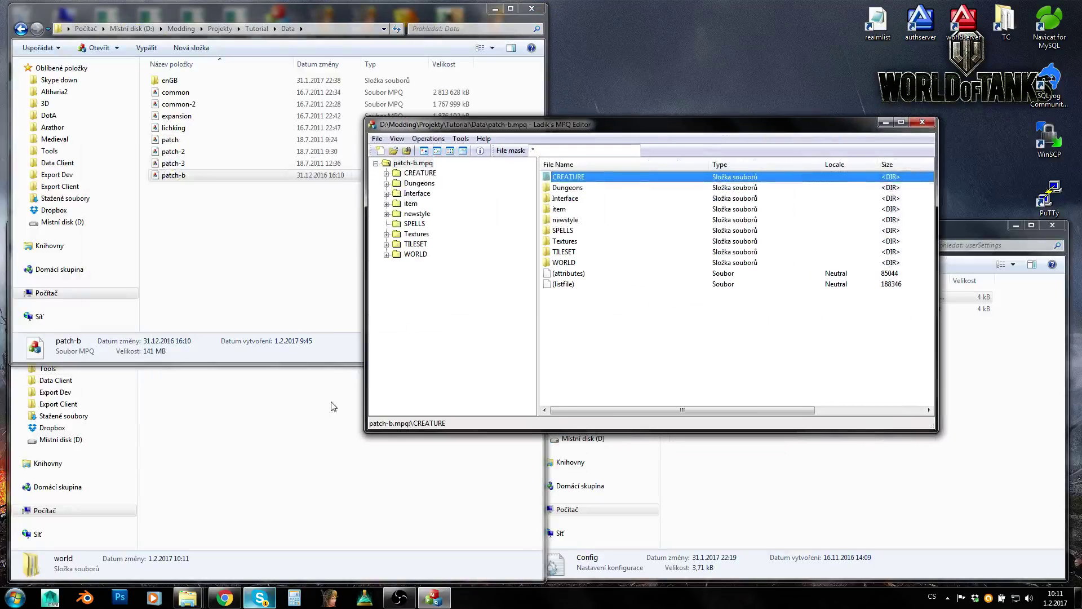
# Step: Compare the exported world folder with the root folders of the patch-b archive and close the MPQ Editor
pyautogui.click(205, 359)
pyautogui.moveTo(170, 316)
pyautogui.mouseDown()
pyautogui.moveTo(725, 294)
pyautogui.moveTo(506, 358)
pyautogui.moveTo(172, 315)
pyautogui.mouseUp()
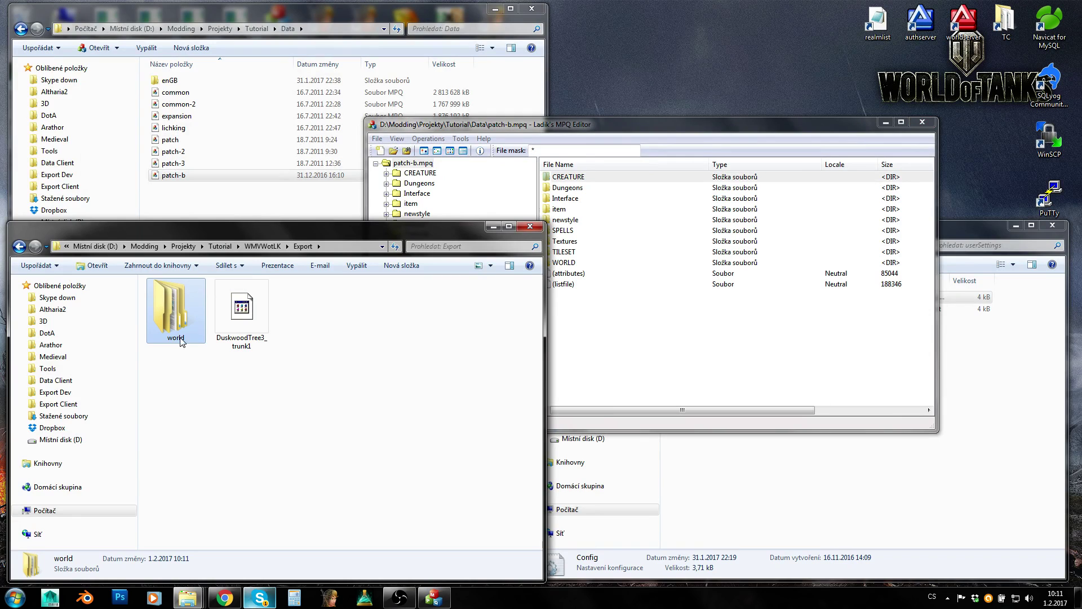
pyautogui.click(644, 125)
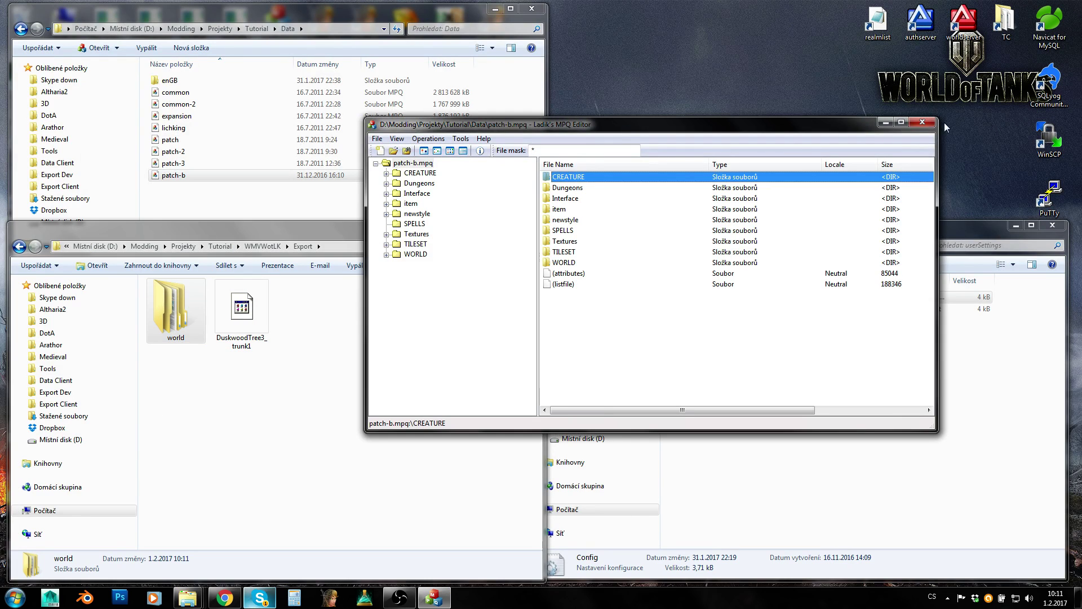
pyautogui.click(922, 122)
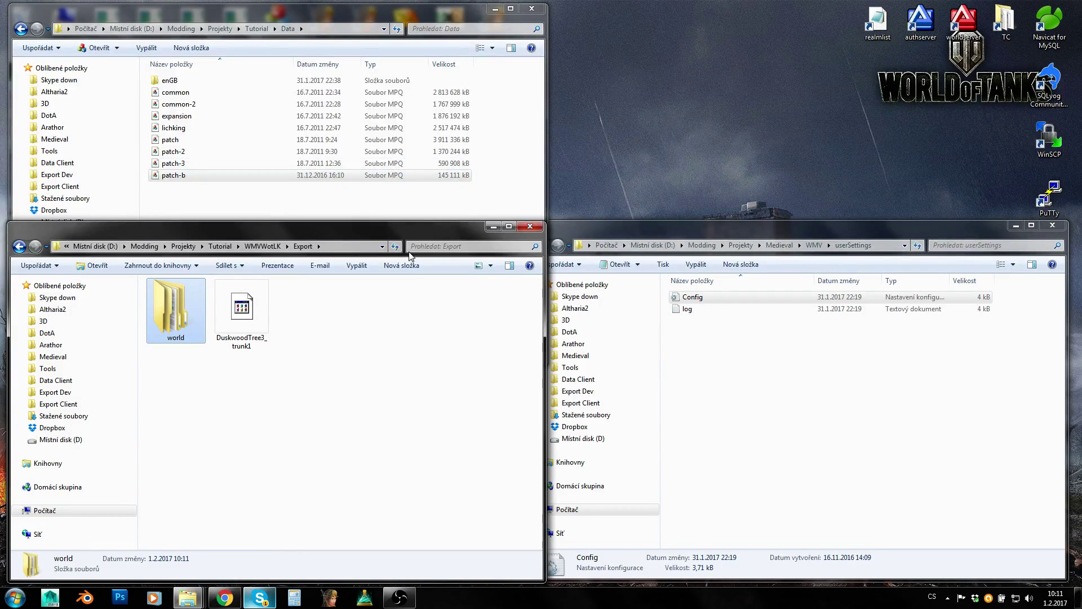
# Step: Relaunch wowmodelview from the Tutorial project's WMVWotLK folder
pyautogui.click(220, 246)
pyautogui.doubleClick(305, 310)
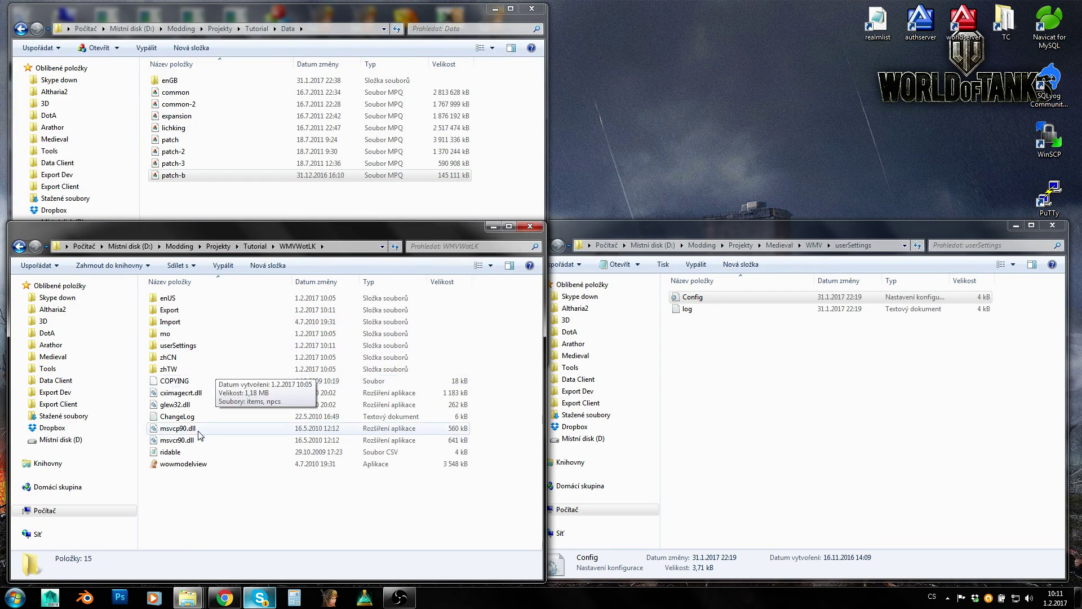
pyautogui.doubleClick(192, 463)
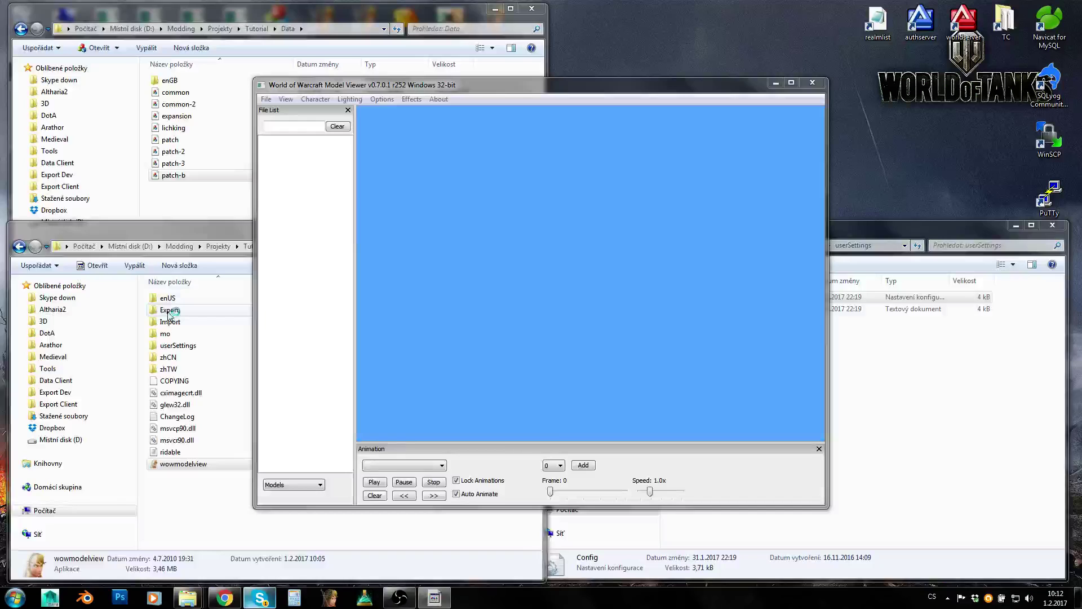
# Step: Permanently delete the world folder and the DuskwoodTree3_trunk1 file from the Export folder
pyautogui.doubleClick(169, 310)
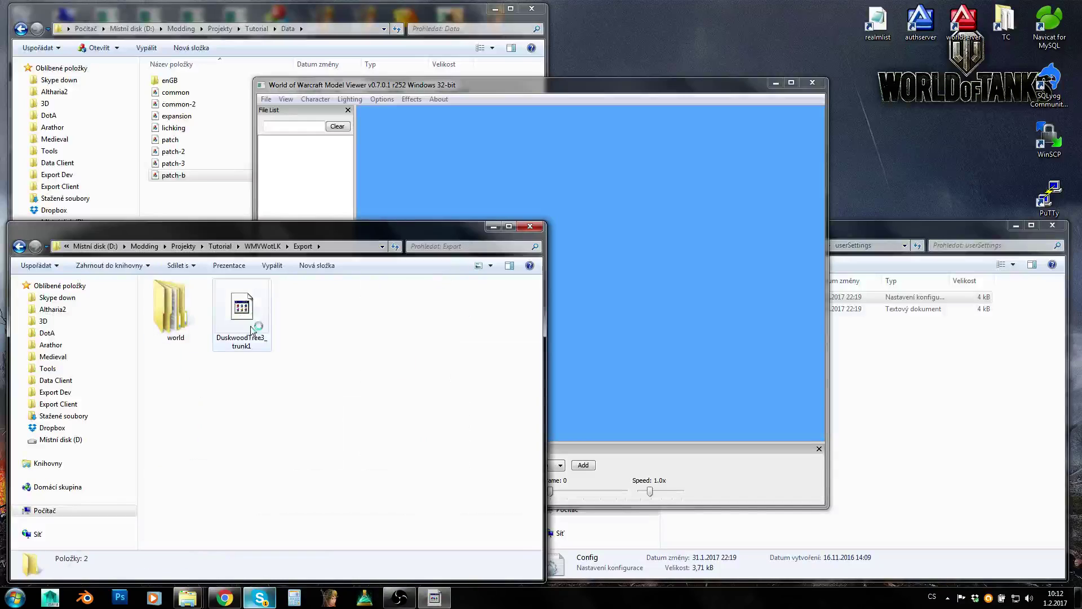
pyautogui.moveTo(296, 388); pyautogui.dragTo(186, 318)
pyautogui.hotkey('shift', 'Delete')
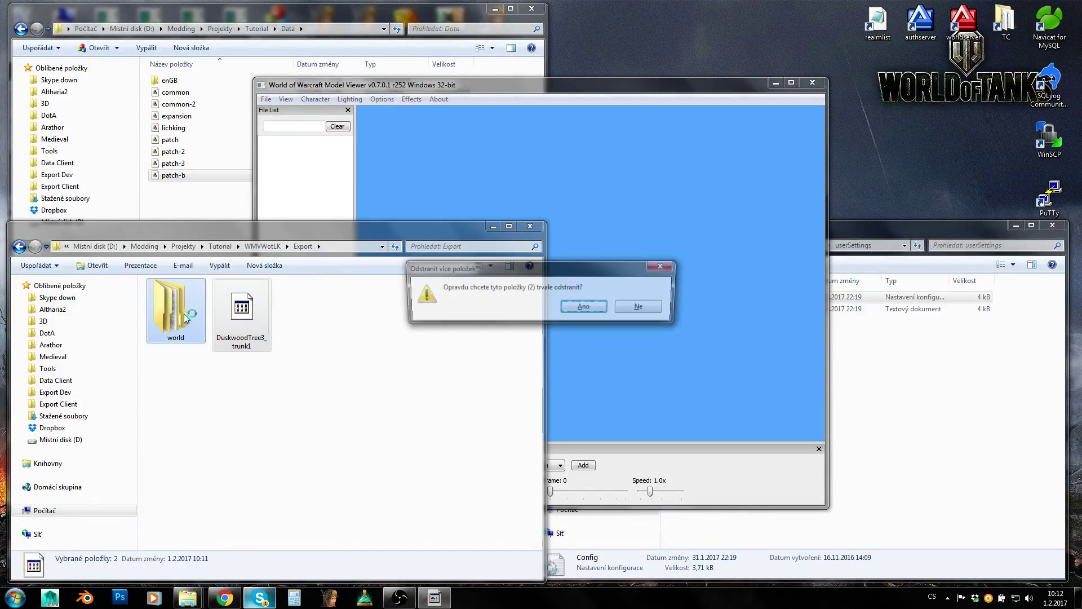
pyautogui.press('Return')
# Step: Filter the model list by "pallisade" and load am_horde_pallisade_01.m2 from World\Custom
pyautogui.click(283, 127)
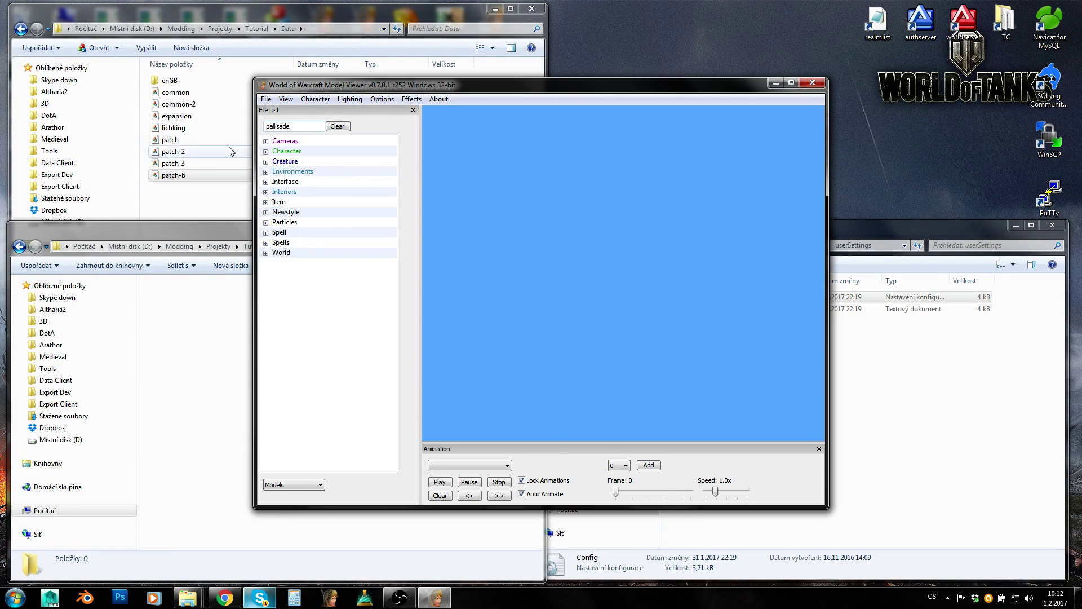
pyautogui.press('Return')
pyautogui.click(343, 163)
# Step: Open Export Textures for the palisade model, enable Path Preserved, and export all its files
pyautogui.click(266, 98)
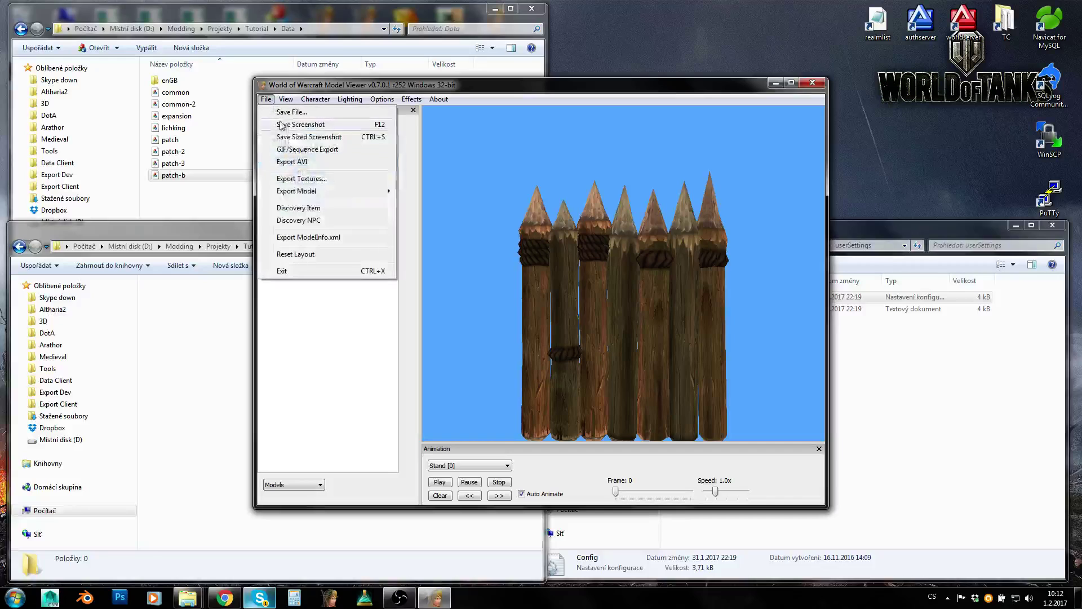
pyautogui.click(304, 178)
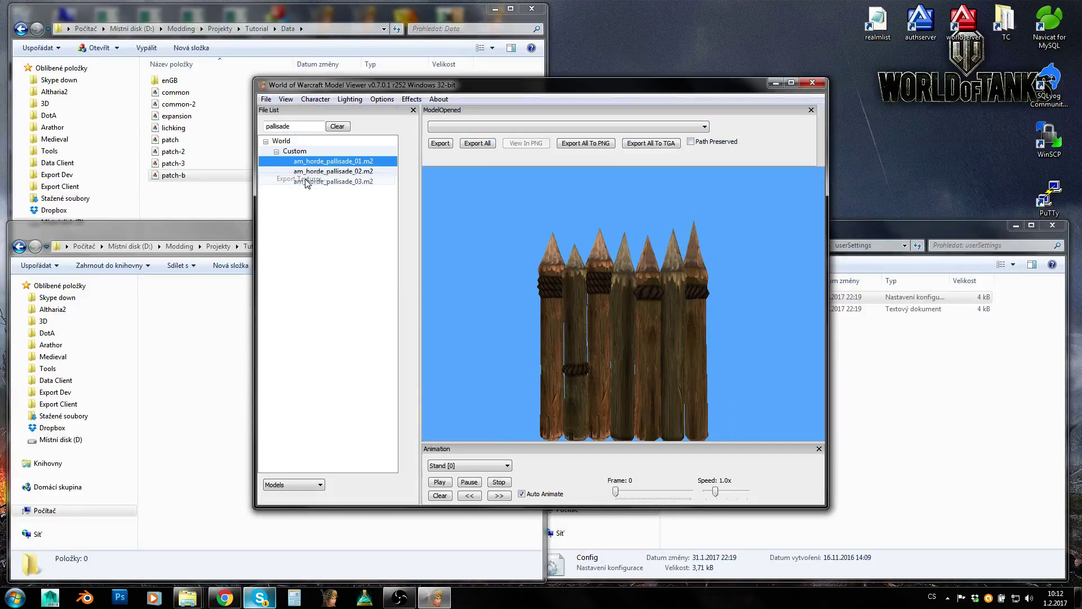
pyautogui.click(707, 143)
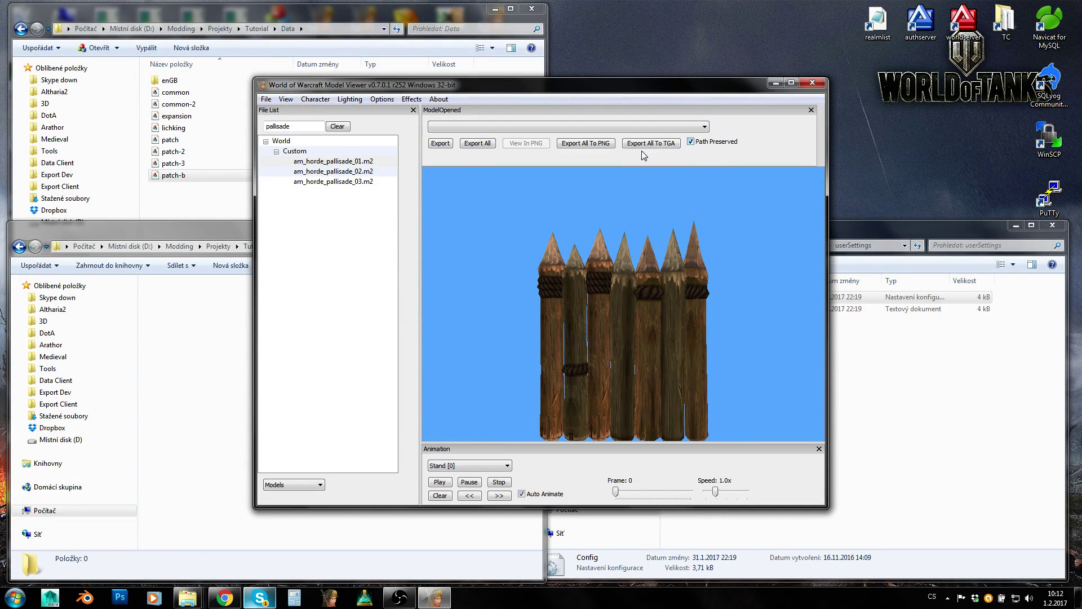
pyautogui.click(478, 144)
pyautogui.click(563, 336)
# Step: Open the exported World\Custom folder and select the am_horde_pallisade_01 M2 and am_horde_pallisade_0100 skin files
pyautogui.click(189, 359)
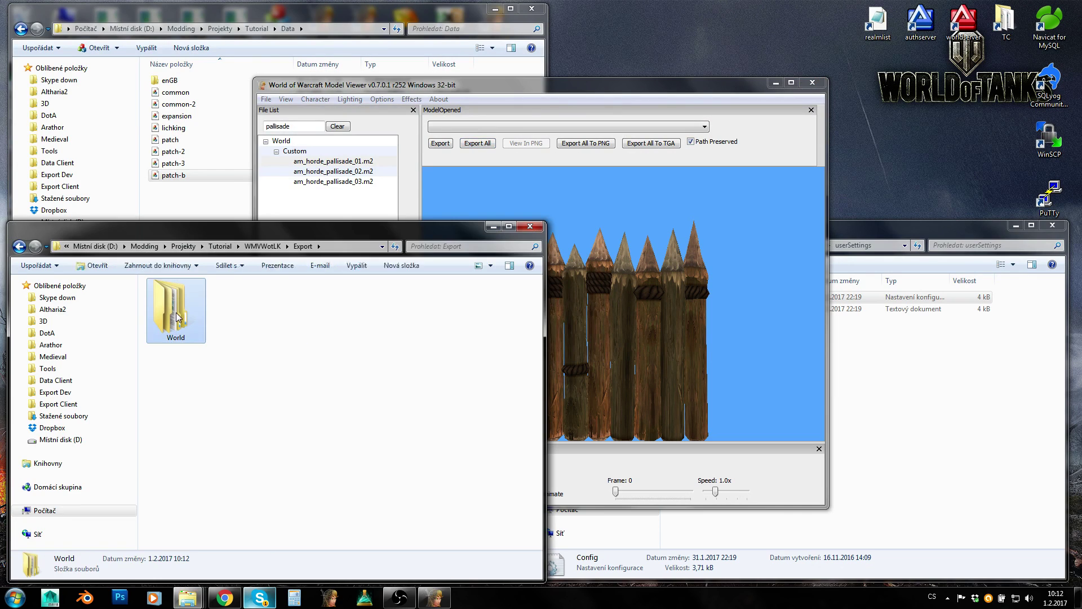
pyautogui.doubleClick(176, 317)
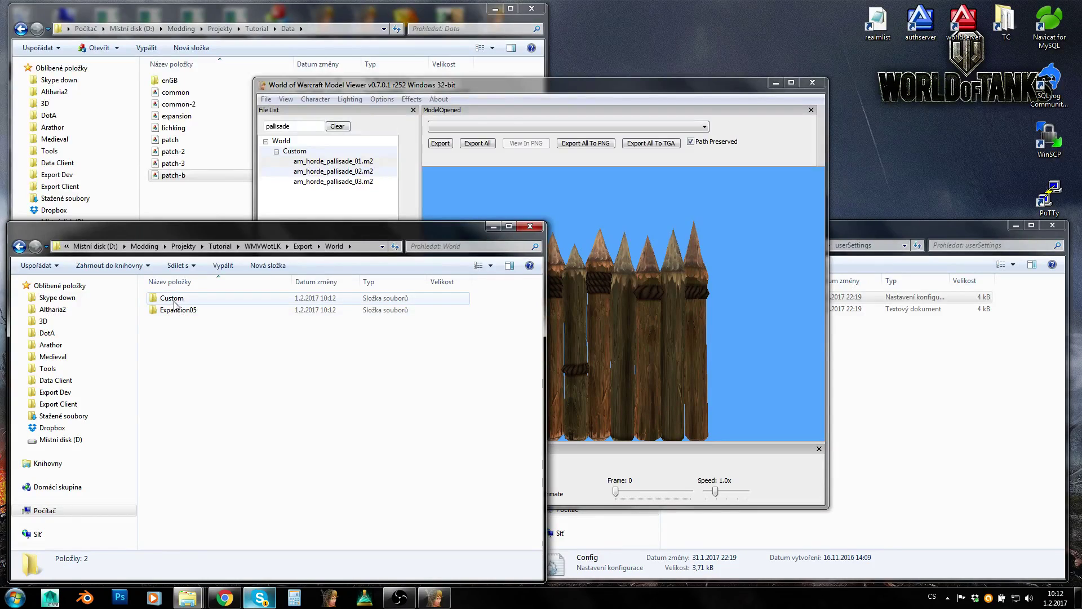
pyautogui.doubleClick(174, 302)
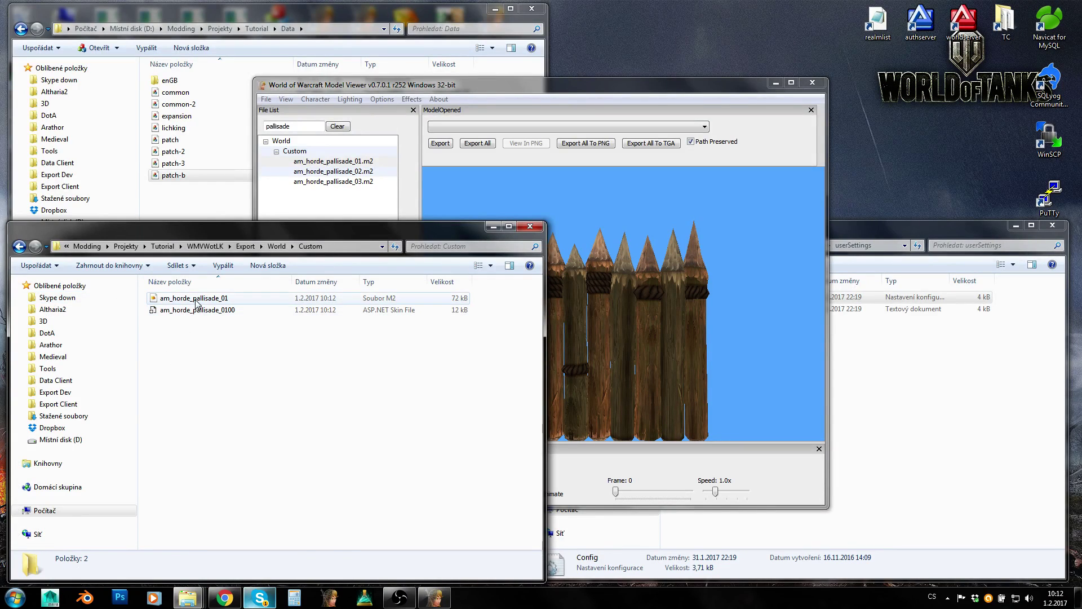
pyautogui.click(196, 301)
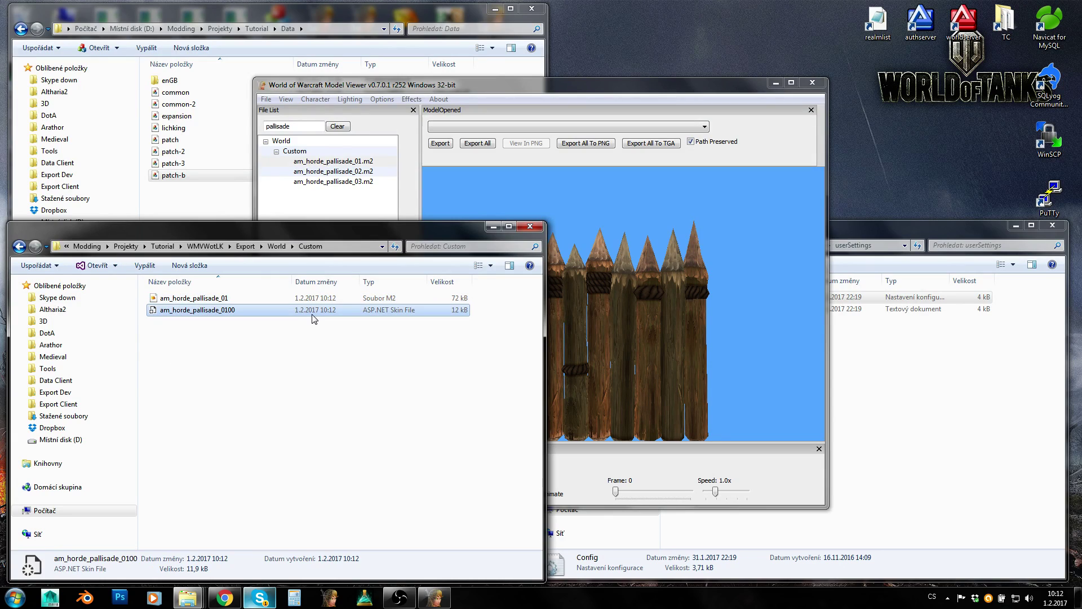
pyautogui.moveTo(177, 338); pyautogui.dragTo(174, 298)
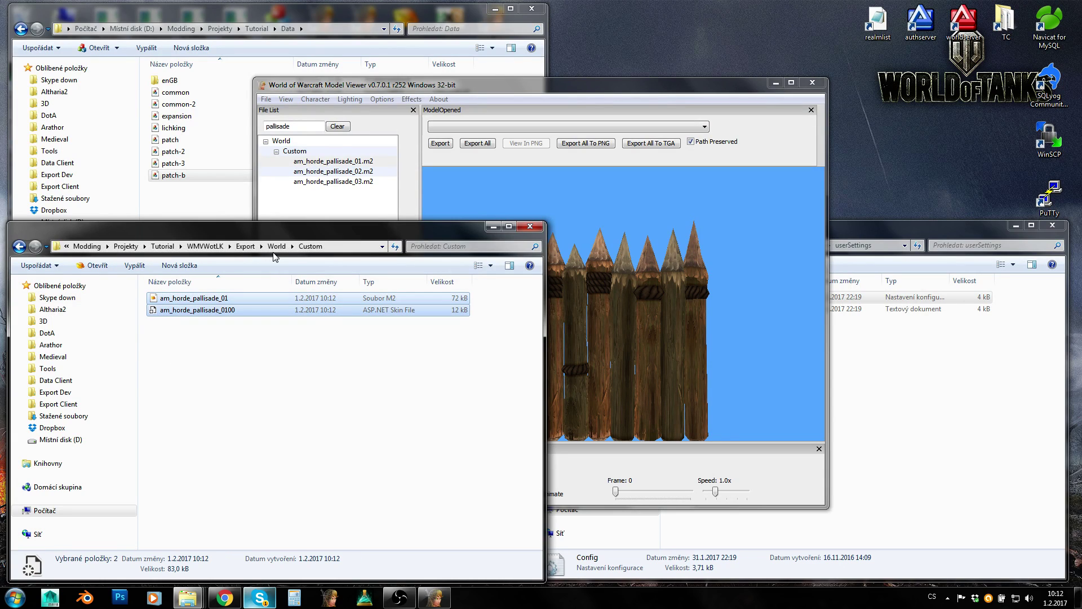
# Step: Open the exported folders World\Expansion05\Doodads\Orc\Doodads and select the 6OR_Garrison_Spikes01 BLP file
pyautogui.click(277, 246)
pyautogui.click(185, 327)
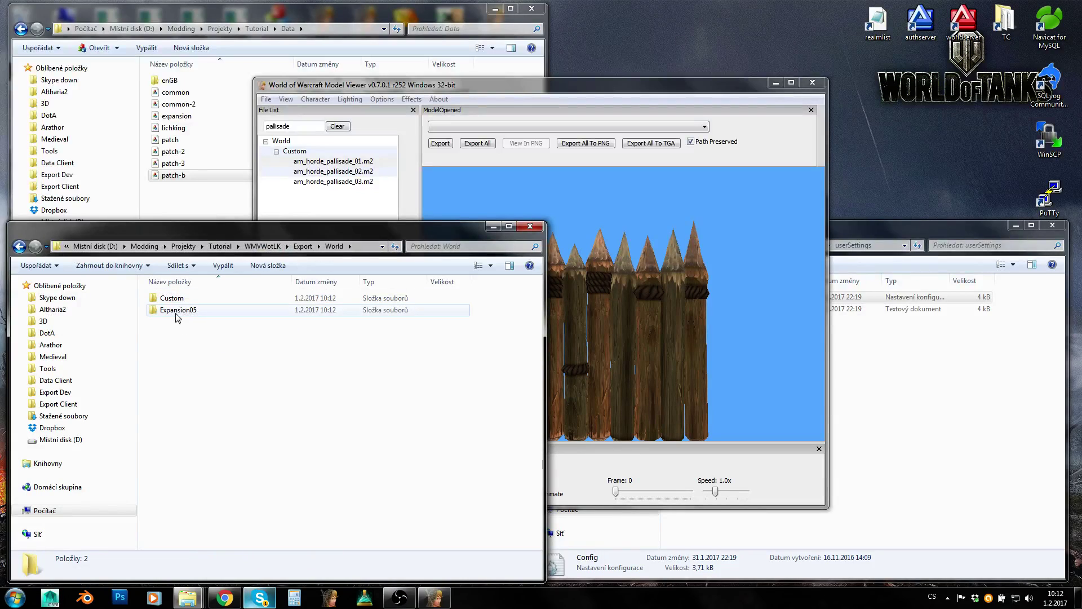
pyautogui.doubleClick(178, 310)
pyautogui.doubleClick(181, 299)
pyautogui.doubleClick(183, 298)
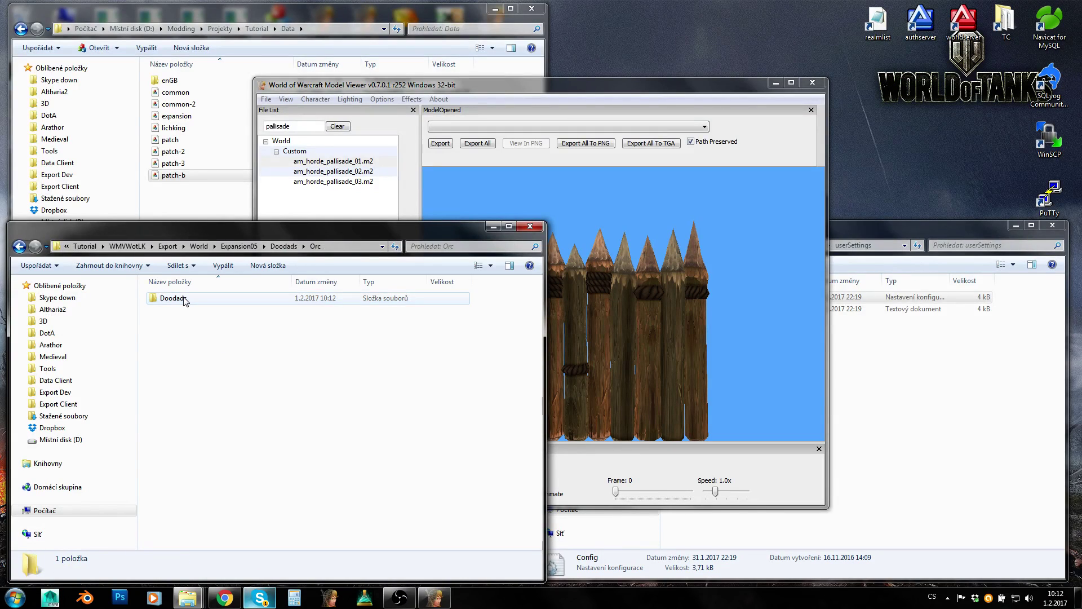
pyautogui.doubleClick(183, 299)
pyautogui.click(186, 298)
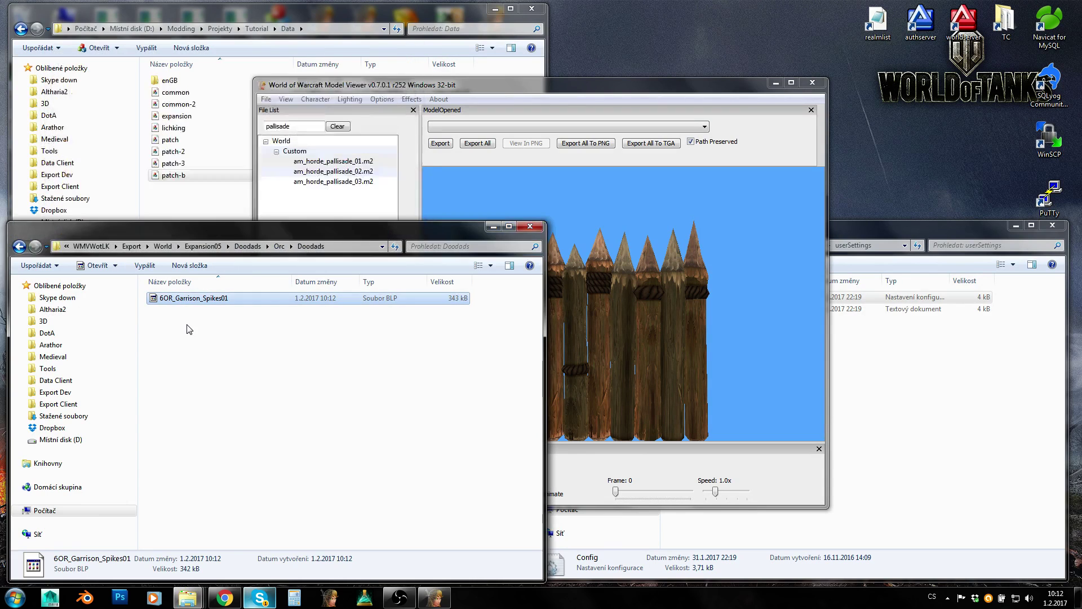
# Step: Convert the 6OR_Garrison_Spikes01 BLP file to PNG, view the image, and delete the PNG
pyautogui.click(181, 310)
pyautogui.doubleClick(182, 311)
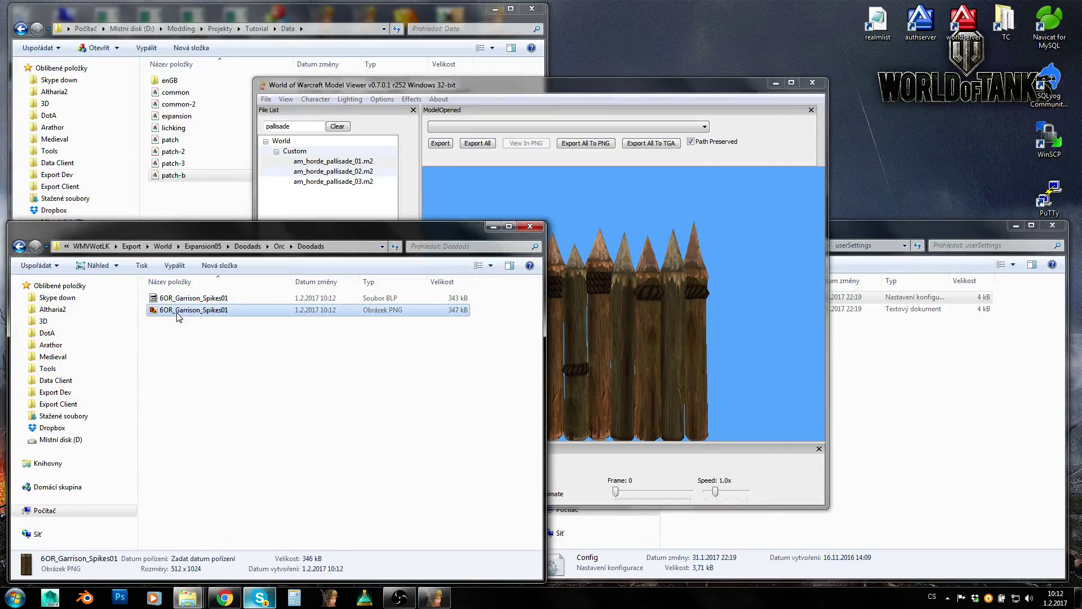
pyautogui.press('Delete')
# Step: Review the palisade model's file list, export all its textures to PNG with preserved paths, and select the 6OR_Garrison_Spikes01 PNG
pyautogui.click(499, 229)
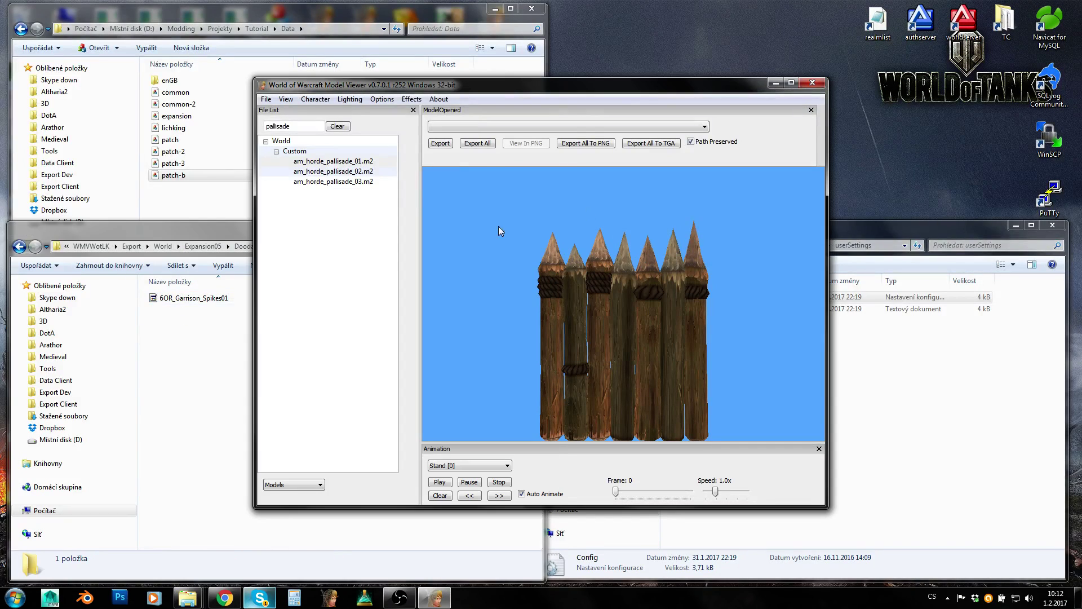
pyautogui.click(471, 122)
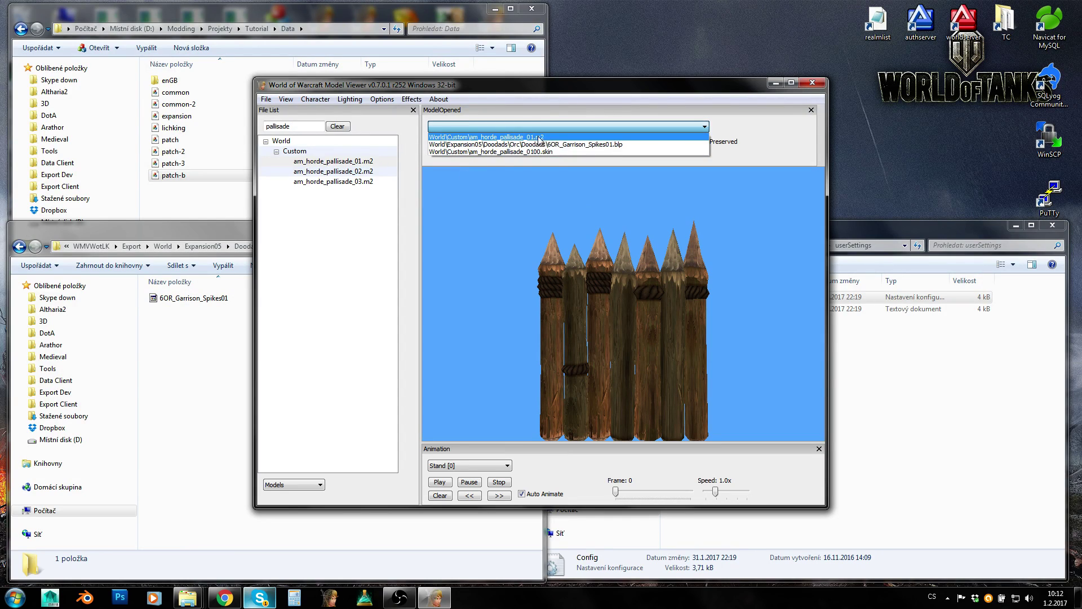
pyautogui.click(486, 137)
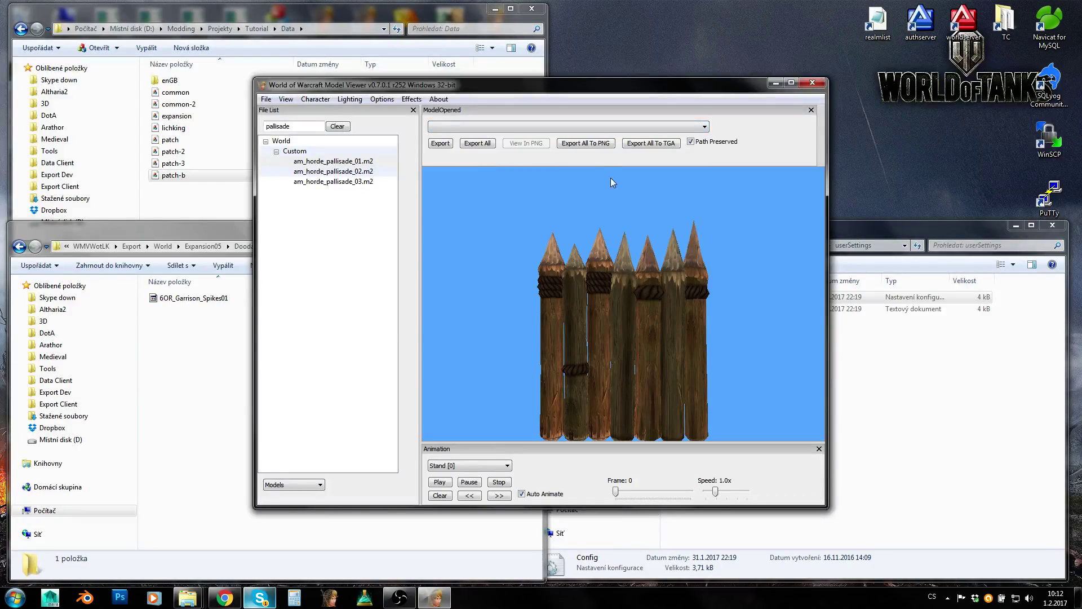
pyautogui.click(584, 144)
pyautogui.click(576, 337)
pyautogui.click(179, 349)
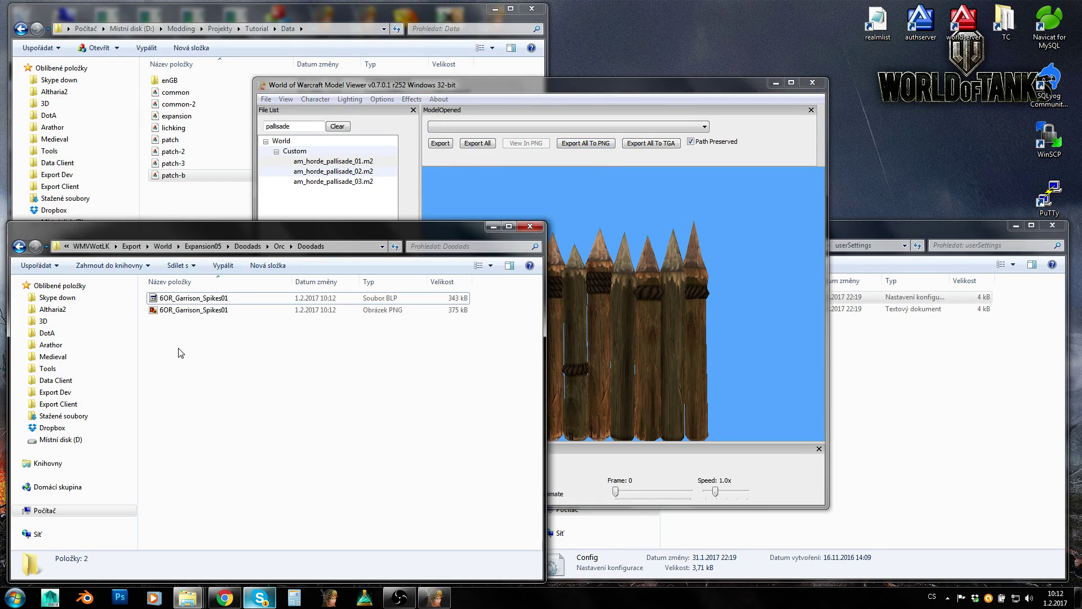
pyautogui.click(185, 310)
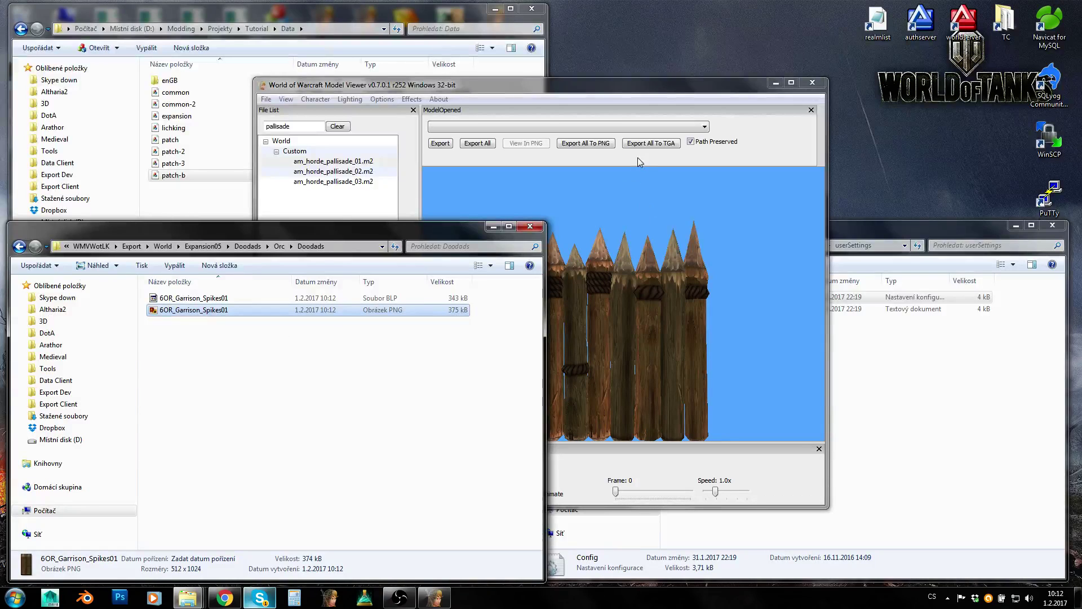
# Step: Export all palisade textures to TGA with preserved paths and select the 6OR_Garrison_Spikes01 TGA in the Doodads folder
pyautogui.click(661, 143)
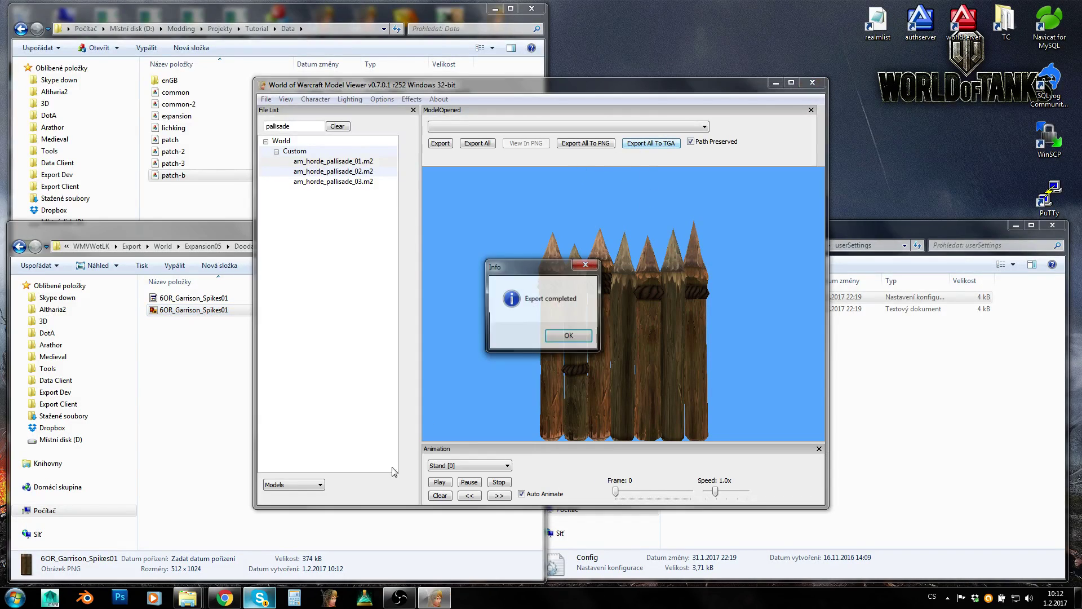
pyautogui.click(569, 338)
pyautogui.click(195, 404)
pyautogui.press('Down')
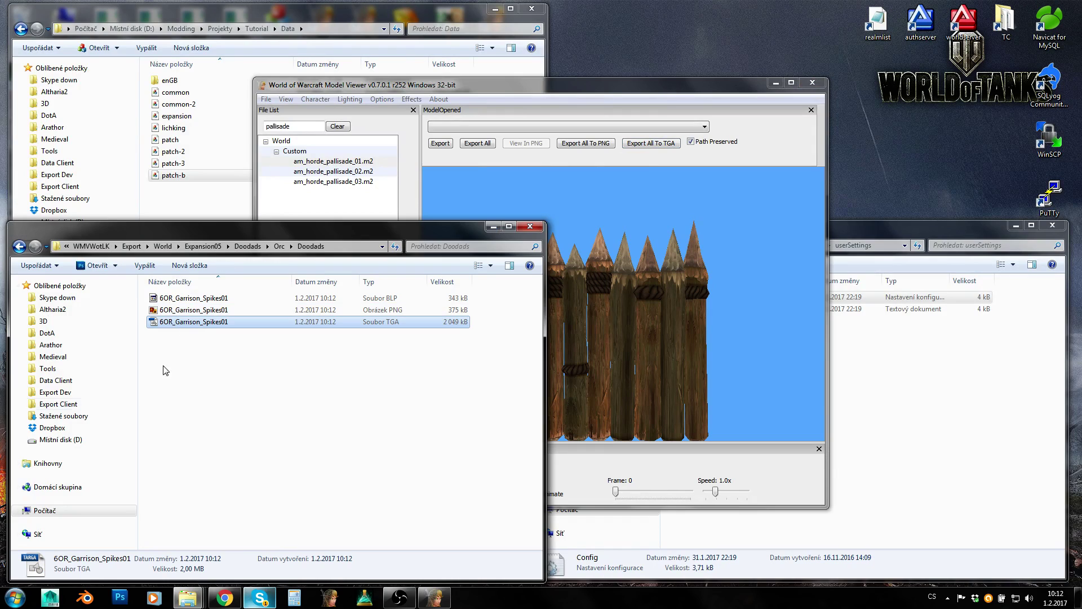
# Step: Disable Path Preserved, export all palisade textures to PNG and TGA, and view both files directly in the Export folder
pyautogui.click(132, 245)
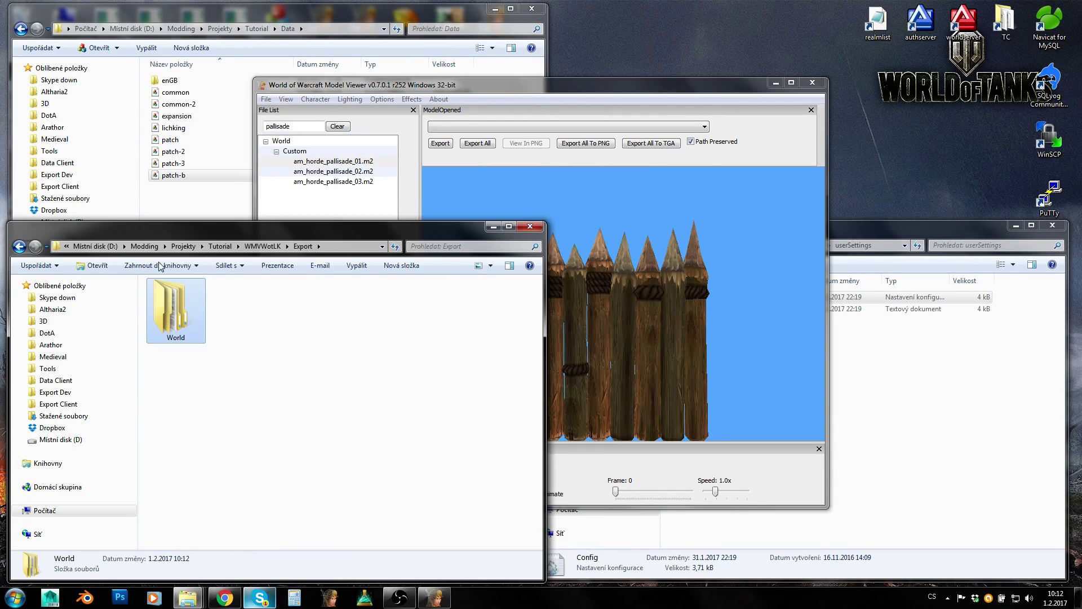
pyautogui.click(699, 170)
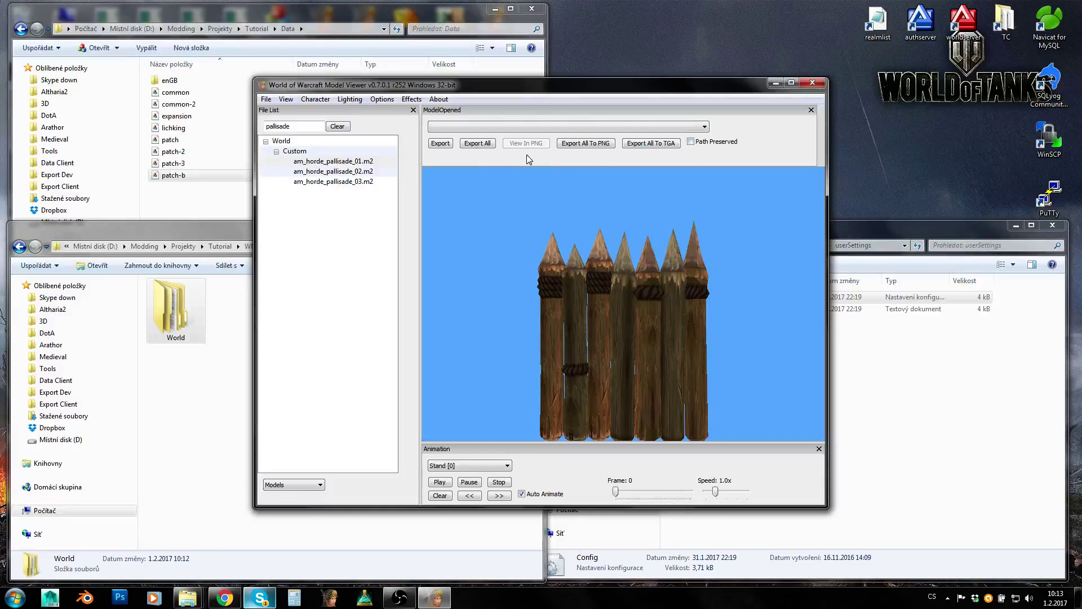
pyautogui.click(586, 143)
pyautogui.click(563, 327)
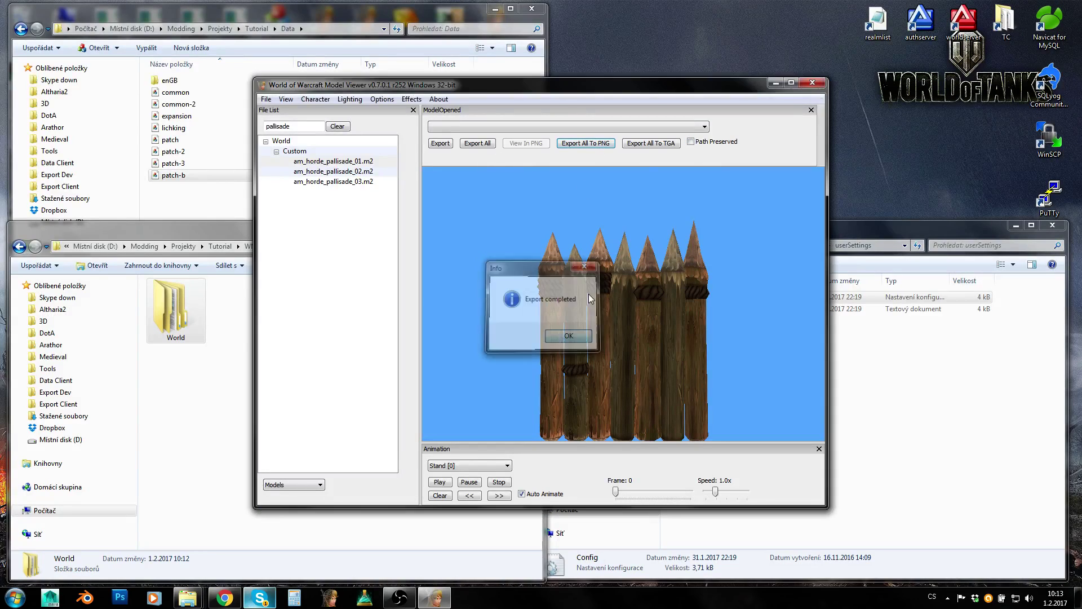
pyautogui.click(652, 142)
pyautogui.click(564, 328)
pyautogui.click(245, 391)
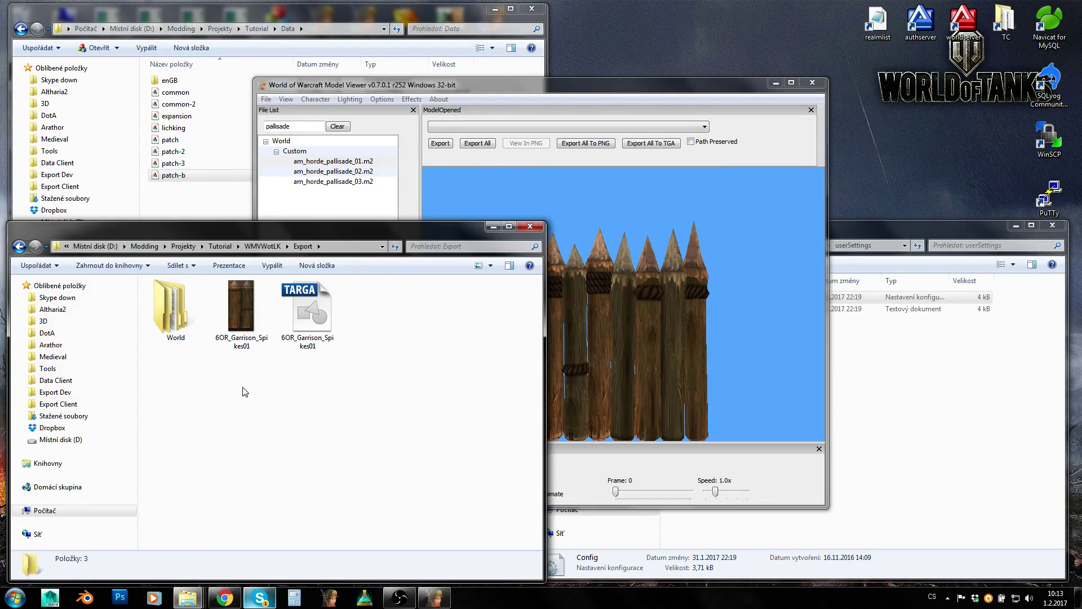
# Step: Export all files of the palisade model without preserved paths and view them in the Export folder
pyautogui.click(197, 342)
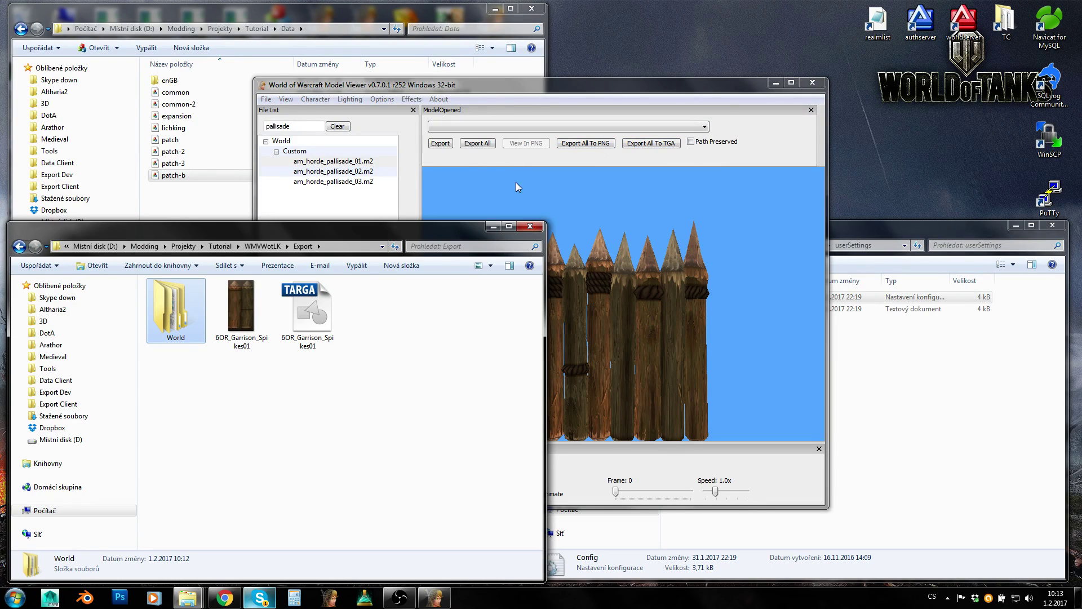
pyautogui.click(478, 143)
pyautogui.click(563, 328)
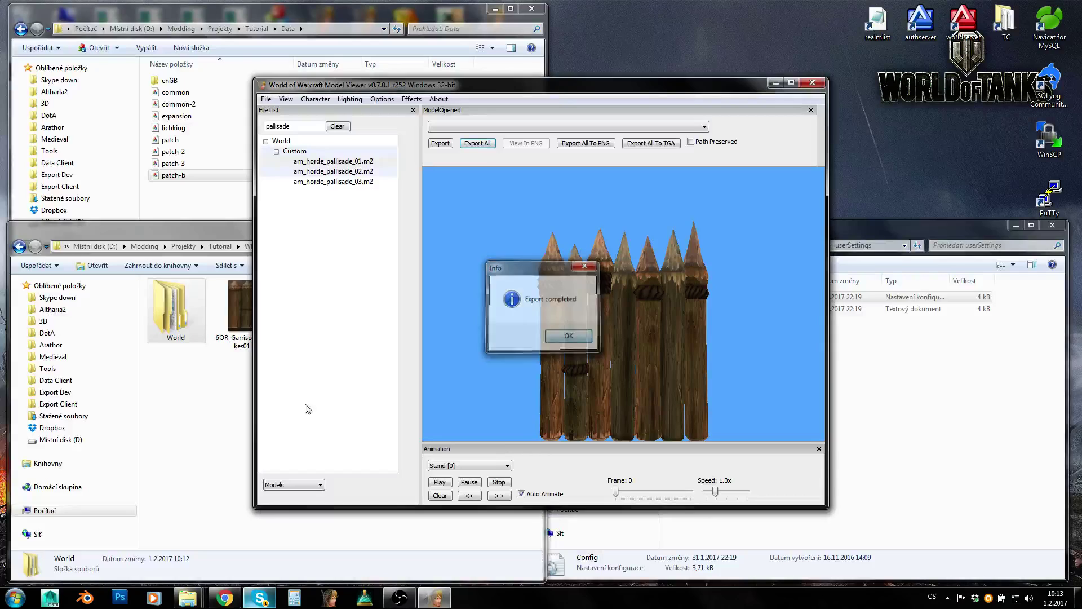
pyautogui.click(265, 490)
pyautogui.moveTo(252, 424); pyautogui.dragTo(533, 281)
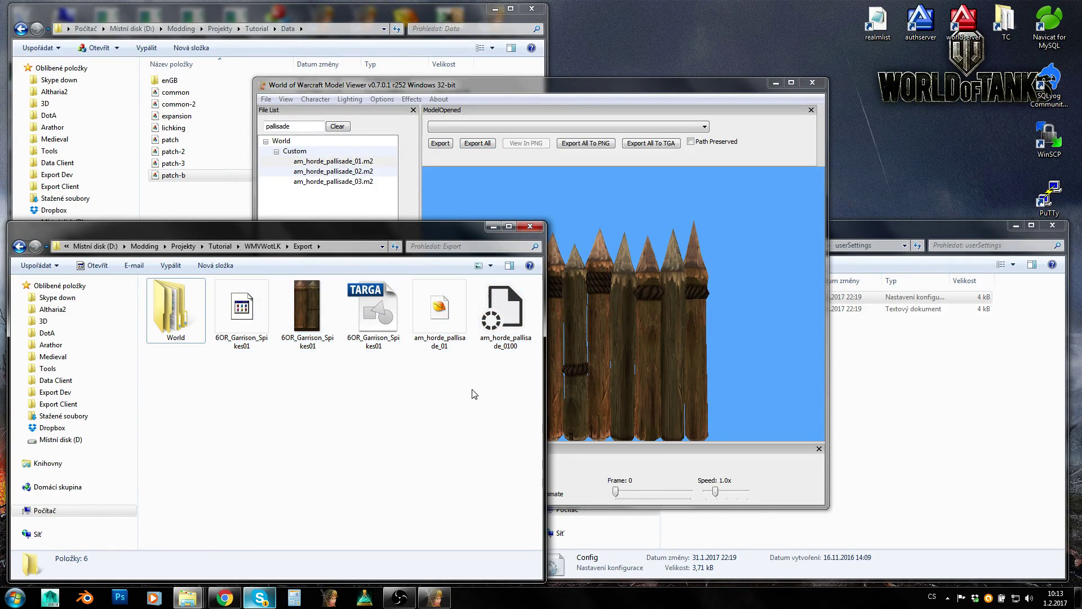
# Step: Permanently delete everything in the Export folder, including the World folder and the exported palisade files
pyautogui.click(506, 315)
pyautogui.keyDown('shift'); pyautogui.click(175, 314); pyautogui.keyUp('shift')
pyautogui.press('Delete')
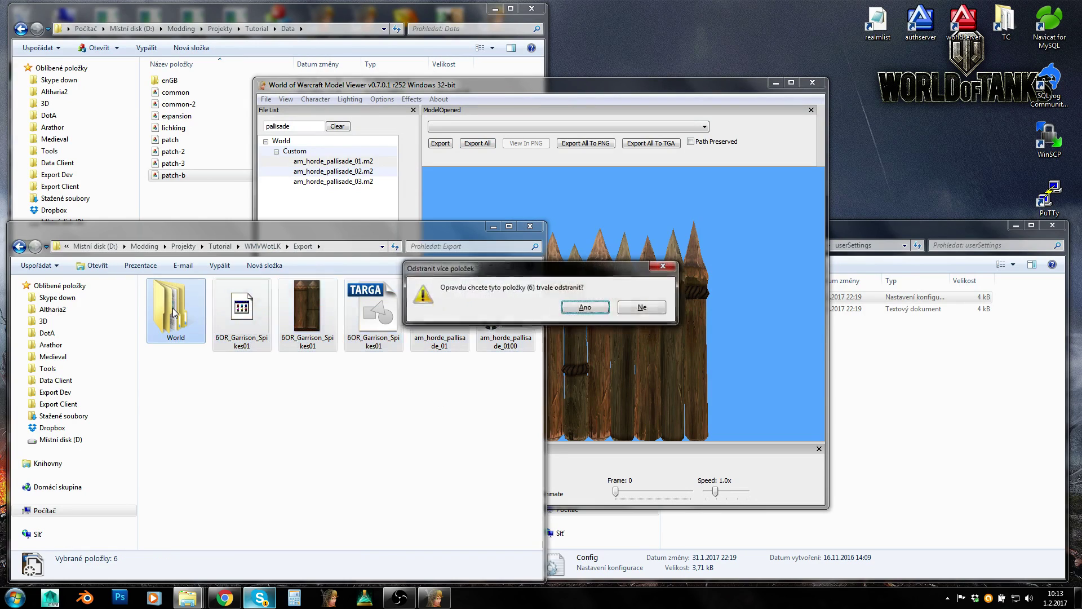
pyautogui.press('Return')
# Step: Filter the model viewer's file list for "farm", set the file type to WMOs, and select the buildings group
pyautogui.click(608, 246)
pyautogui.doubleClick(300, 123)
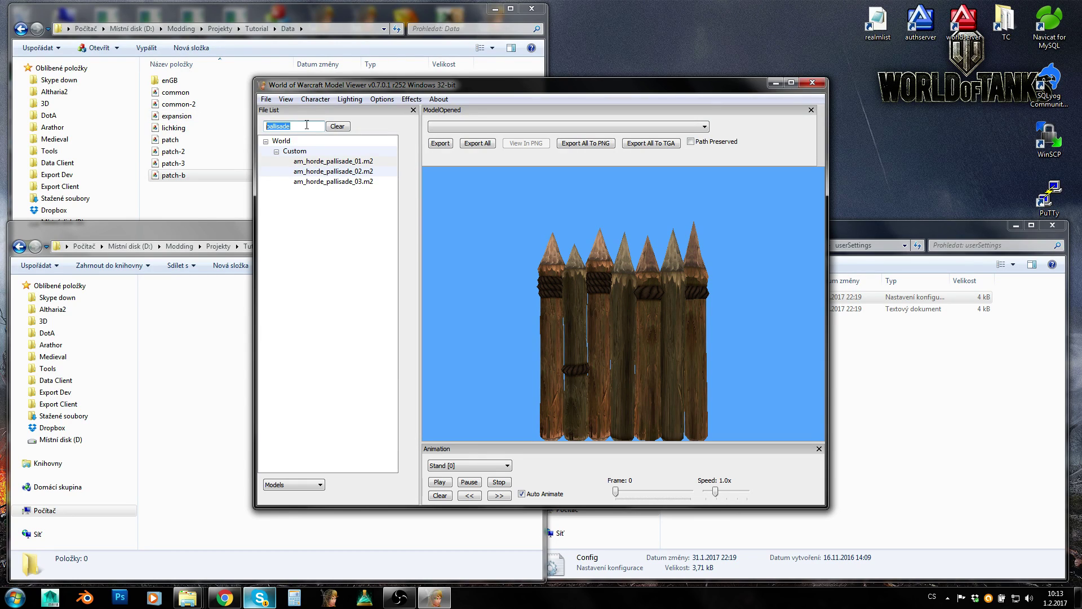
pyautogui.write('farm')
pyautogui.click(288, 485)
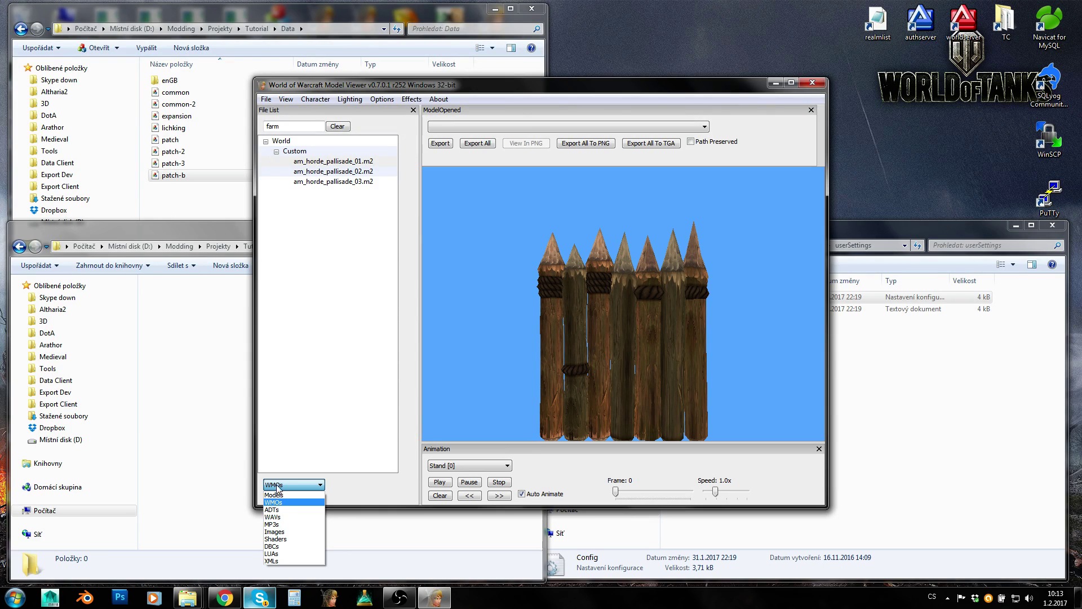
pyautogui.click(276, 502)
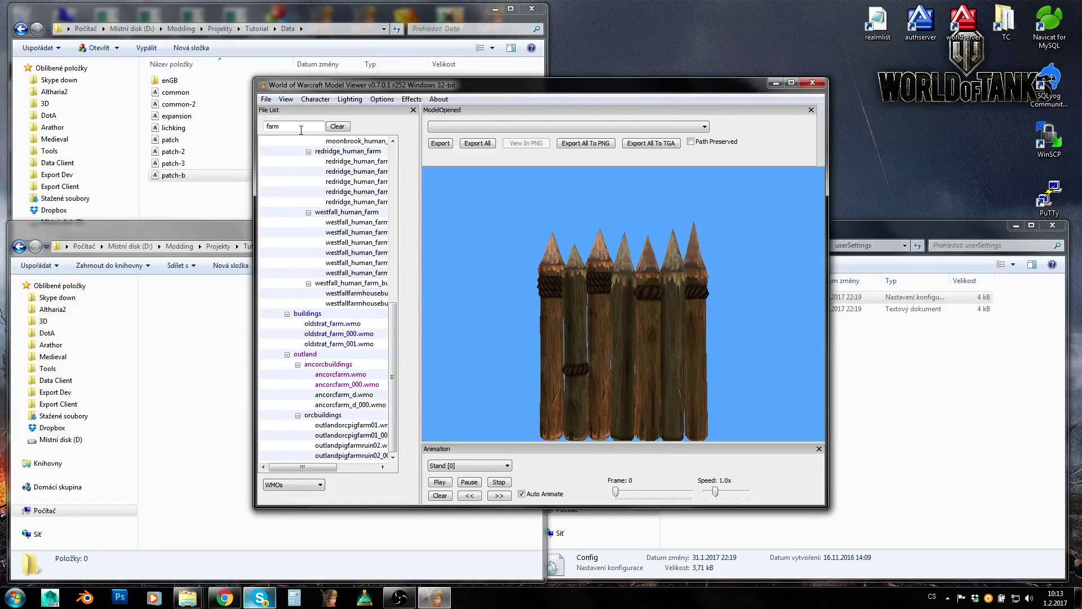
pyautogui.click(314, 320)
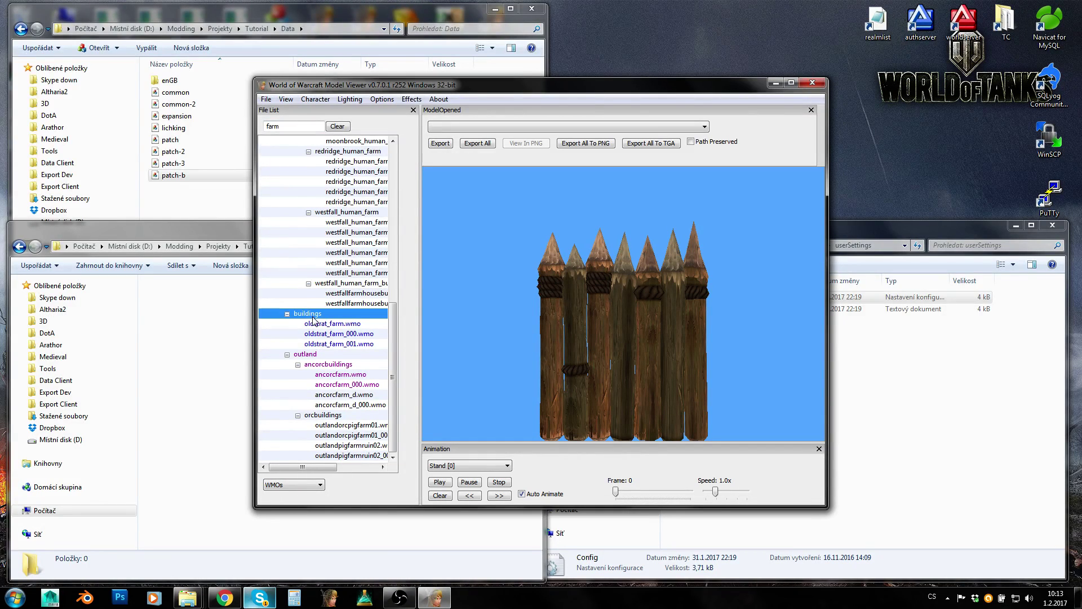
# Step: Clear the farm filter, list all files of type Models, and switch the file type back to WMOs
pyautogui.doubleClick(288, 126)
pyautogui.press('BackSpace')
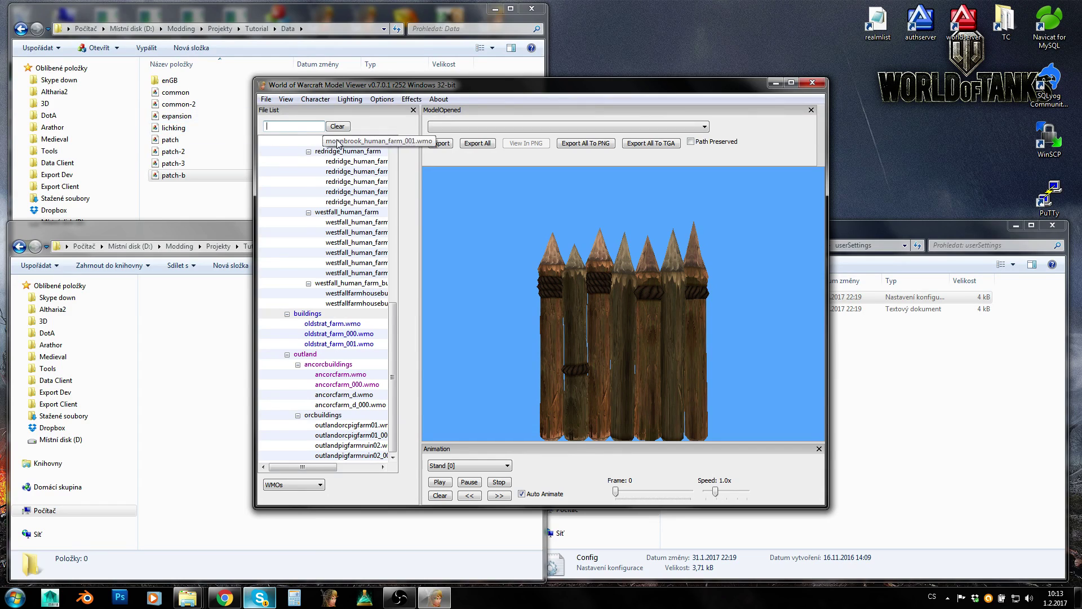
pyautogui.click(279, 485)
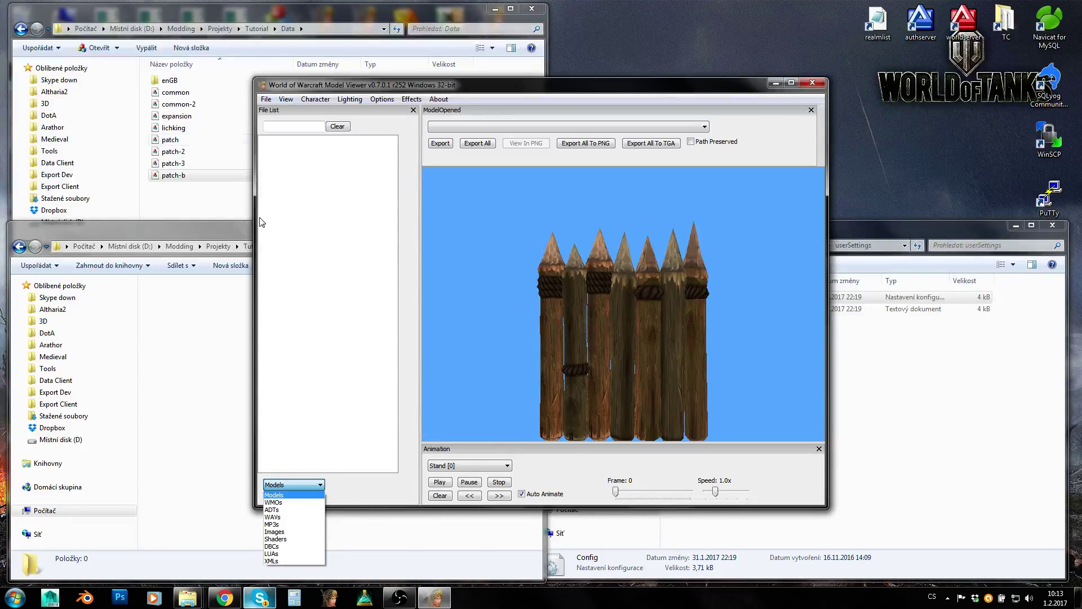
pyautogui.click(287, 485)
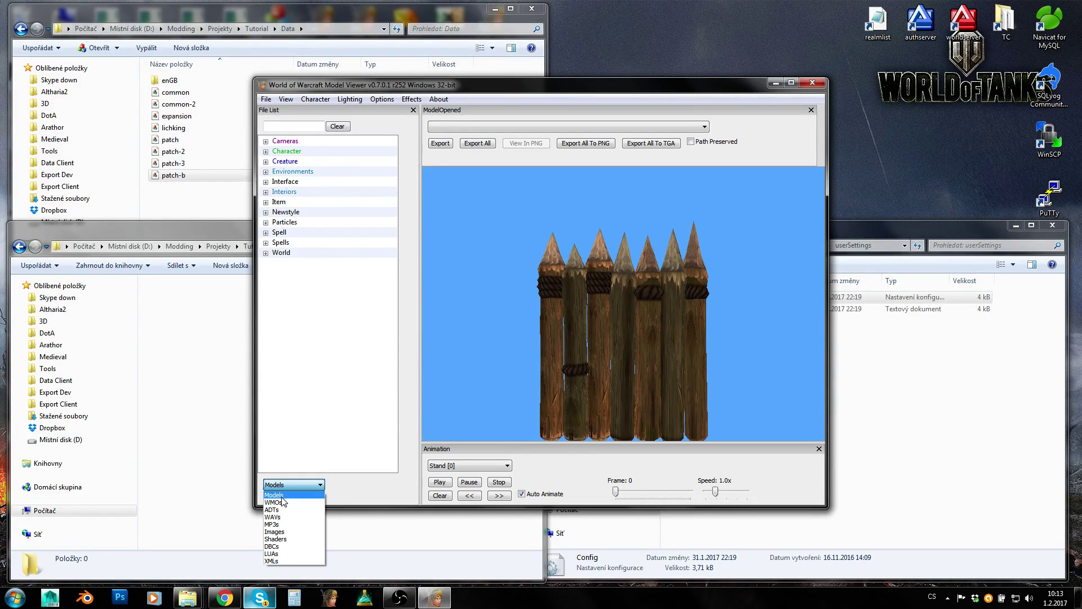
pyautogui.click(287, 486)
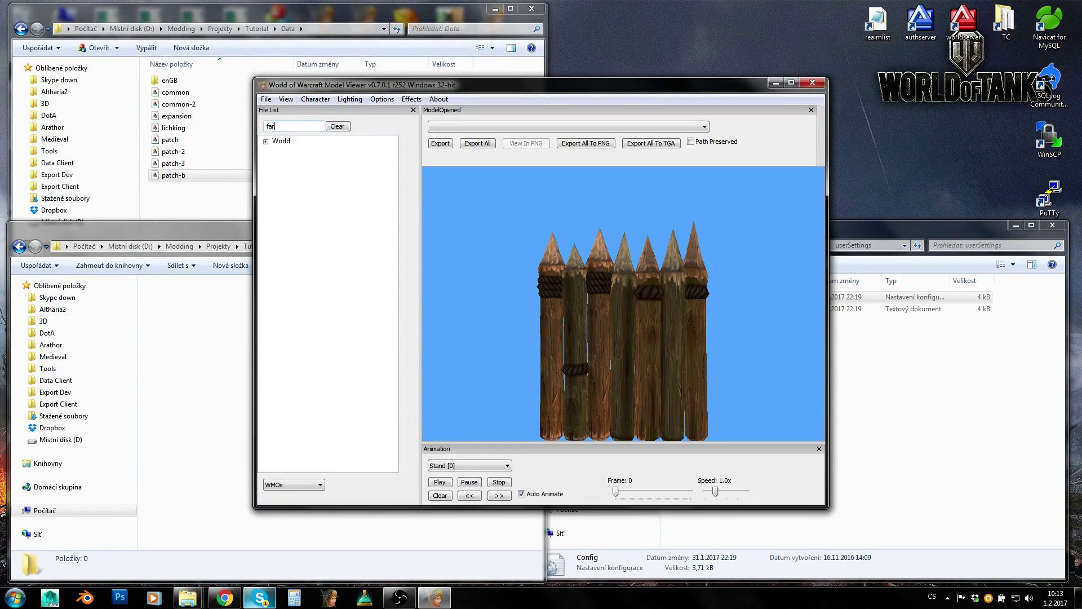
# Step: Filter the WMOs for "farm", load oldstrat_farm.wmo from the buildings group, and inspect its doorway and interior
pyautogui.press('Return')
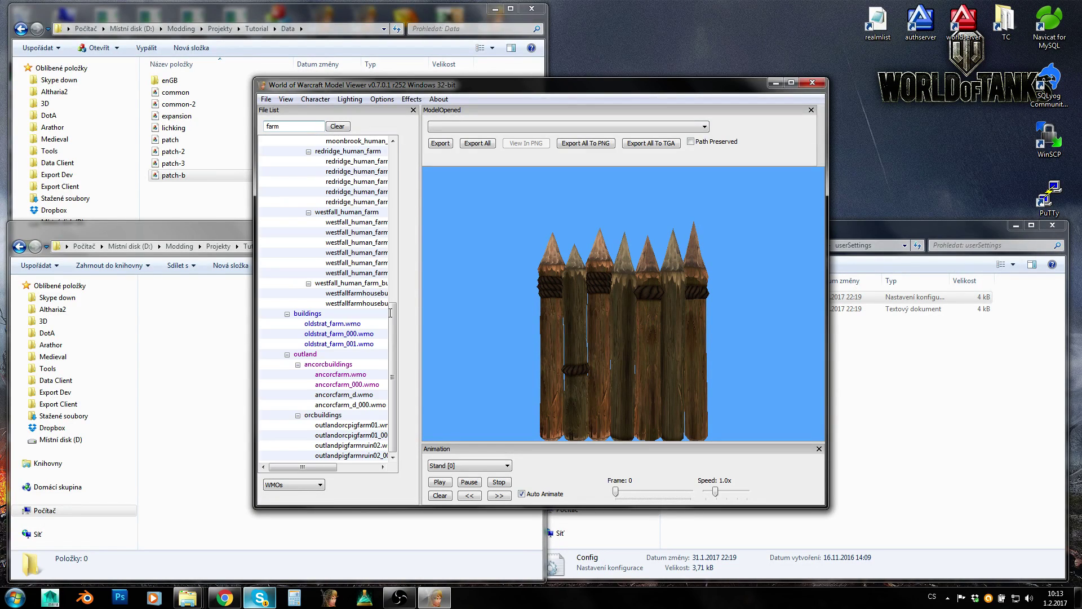
pyautogui.click(304, 315)
pyautogui.click(318, 324)
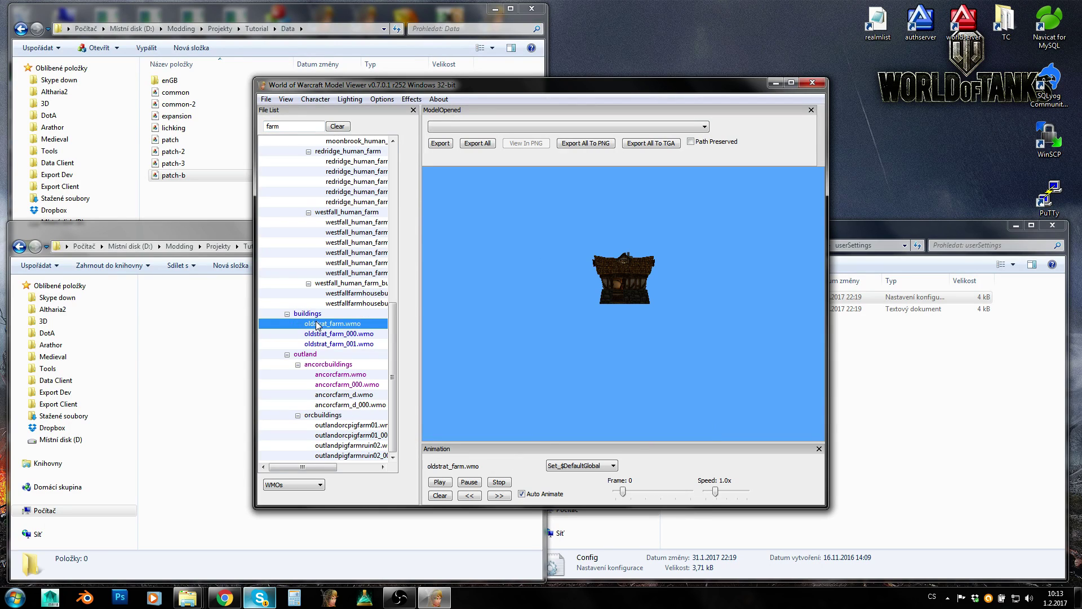
pyautogui.scroll(5, 566, 330)
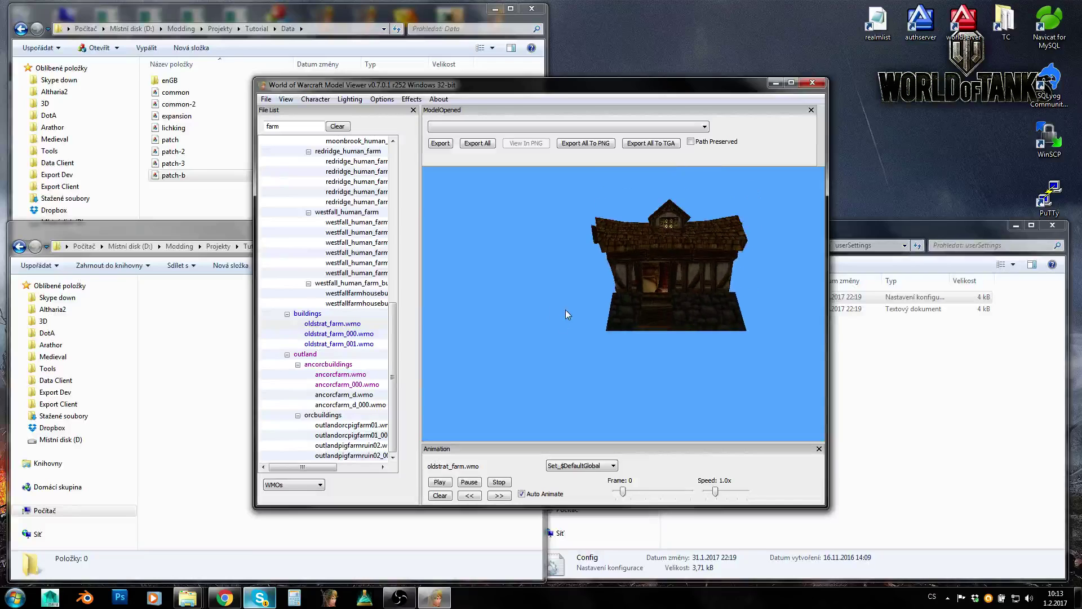
pyautogui.scroll(5, 570, 286)
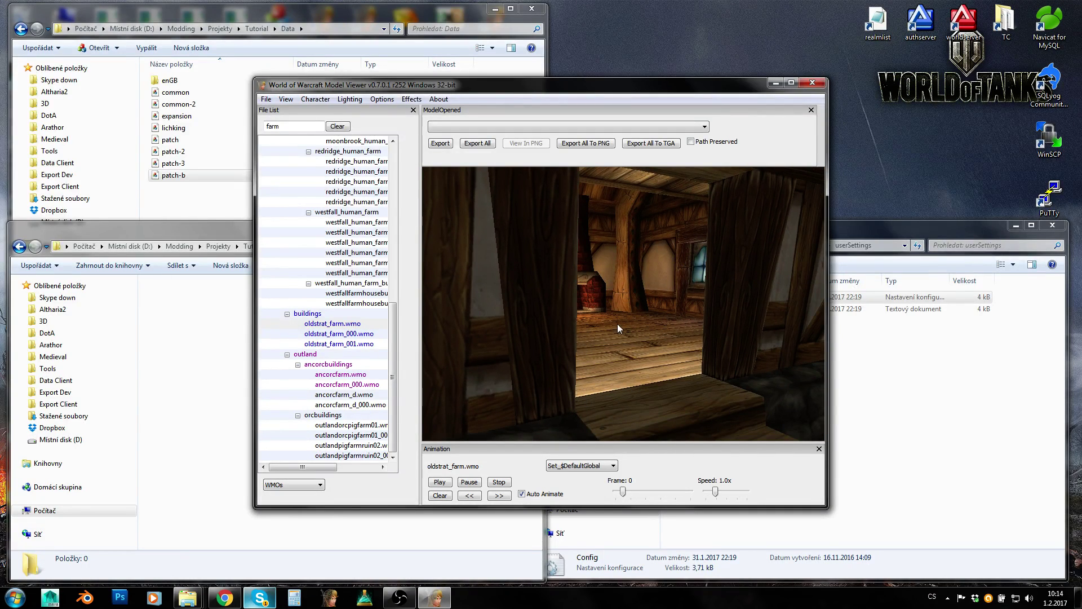
# Step: Preview the Set_C doodad set in the farm building, switch it to Set_B, and view the house from outside
pyautogui.click(581, 467)
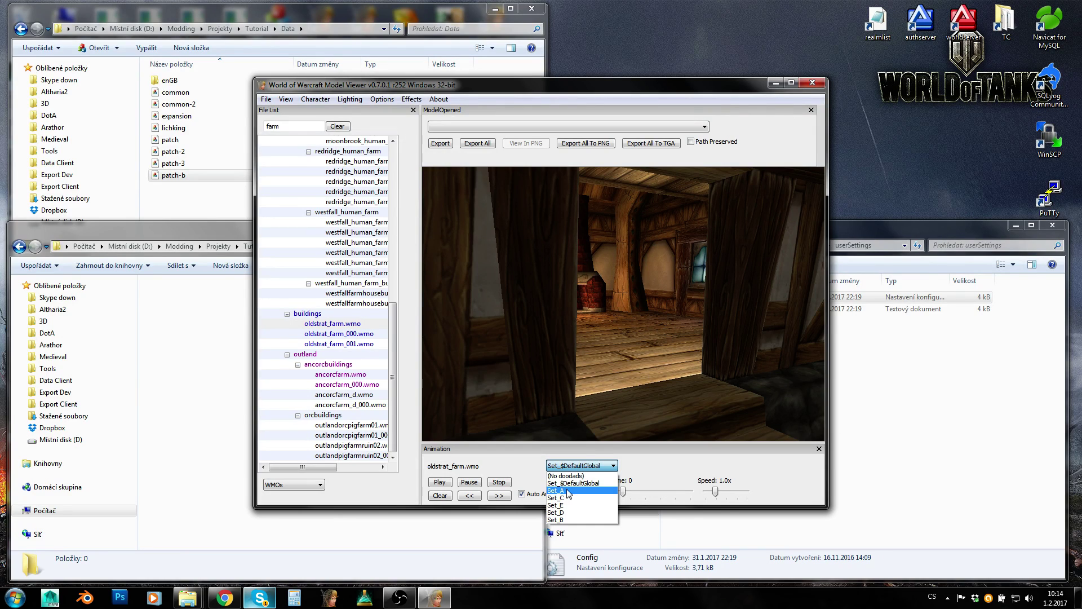
pyautogui.click(570, 497)
pyautogui.click(574, 467)
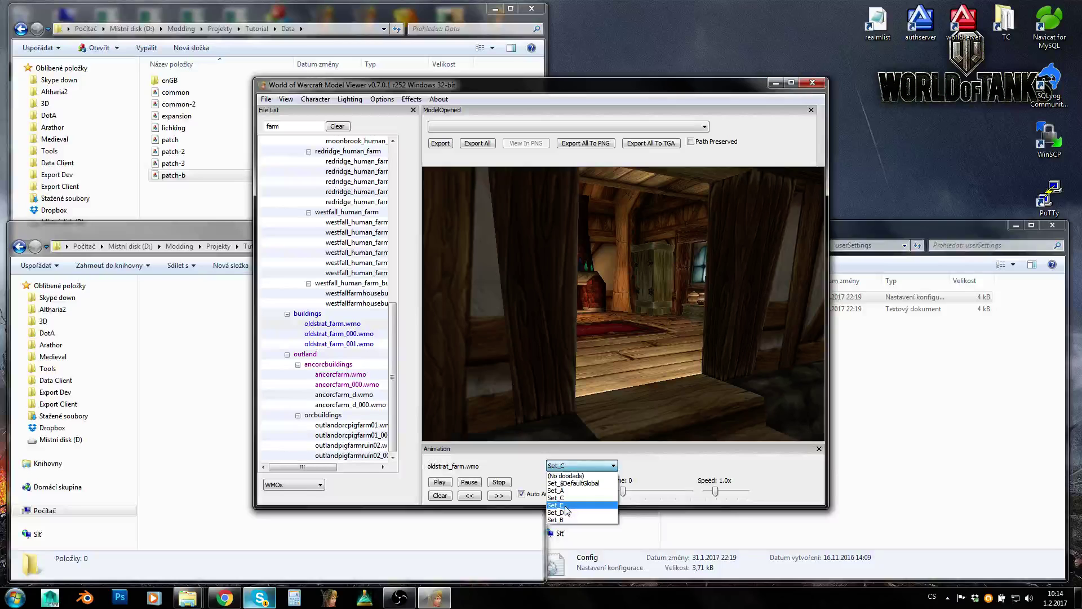
pyautogui.click(563, 519)
pyautogui.click(573, 467)
pyautogui.click(564, 519)
pyautogui.moveTo(586, 371); pyautogui.dragTo(580, 324)
pyautogui.scroll(3, 577, 326)
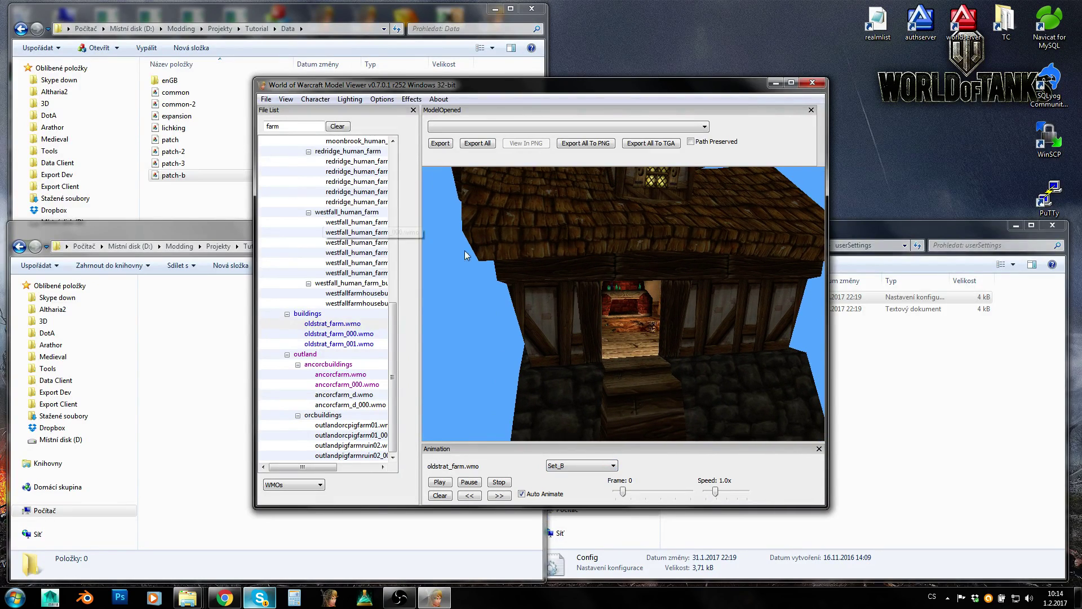
# Step: Export all files of oldstrat_farm.wmo with Path Preserved enabled and bring up the Export folder
pyautogui.click(477, 144)
pyautogui.click(560, 336)
pyautogui.click(196, 362)
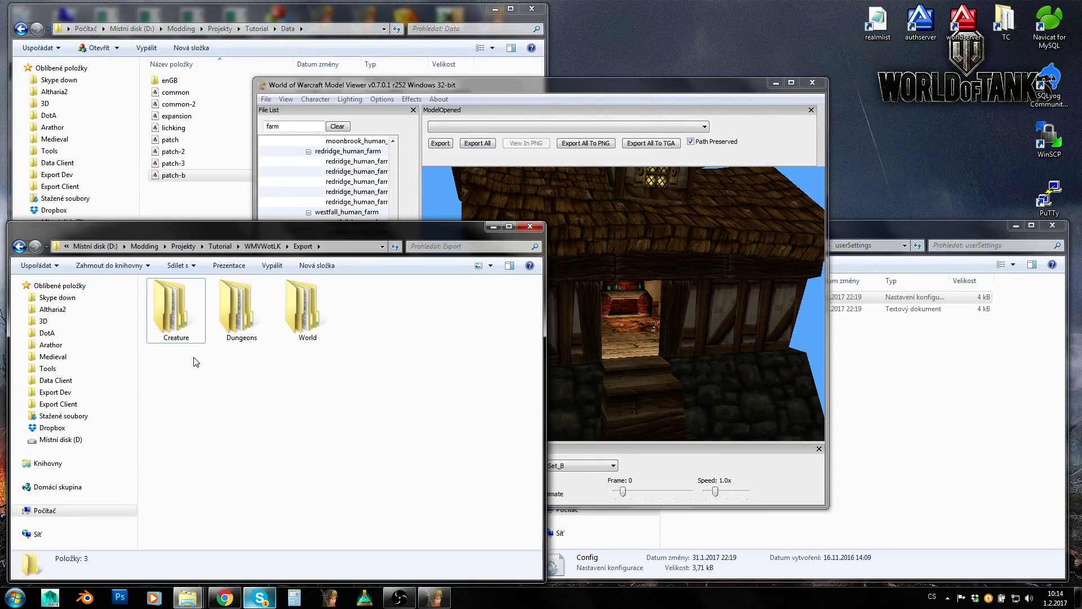
# Step: Browse the exported World\Generic\GOBLIN\PASSIVEDOODADS folders and check the contents of GoblinRocketCarts and GOBLINMACHINERY
pyautogui.doubleClick(330, 311)
pyautogui.doubleClick(180, 312)
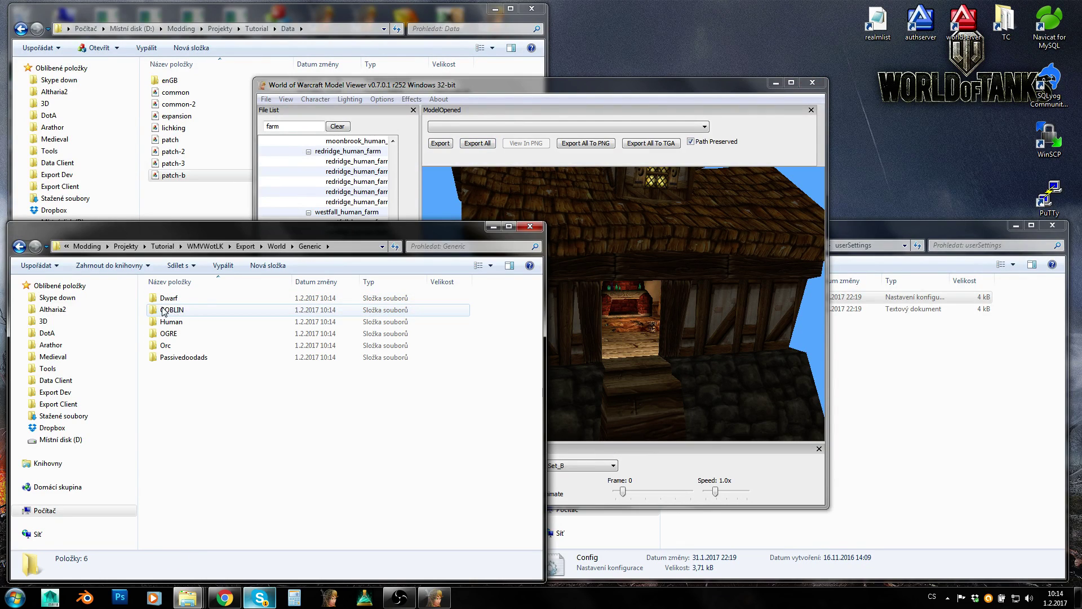
pyautogui.doubleClick(164, 310)
pyautogui.doubleClick(170, 299)
pyautogui.doubleClick(172, 310)
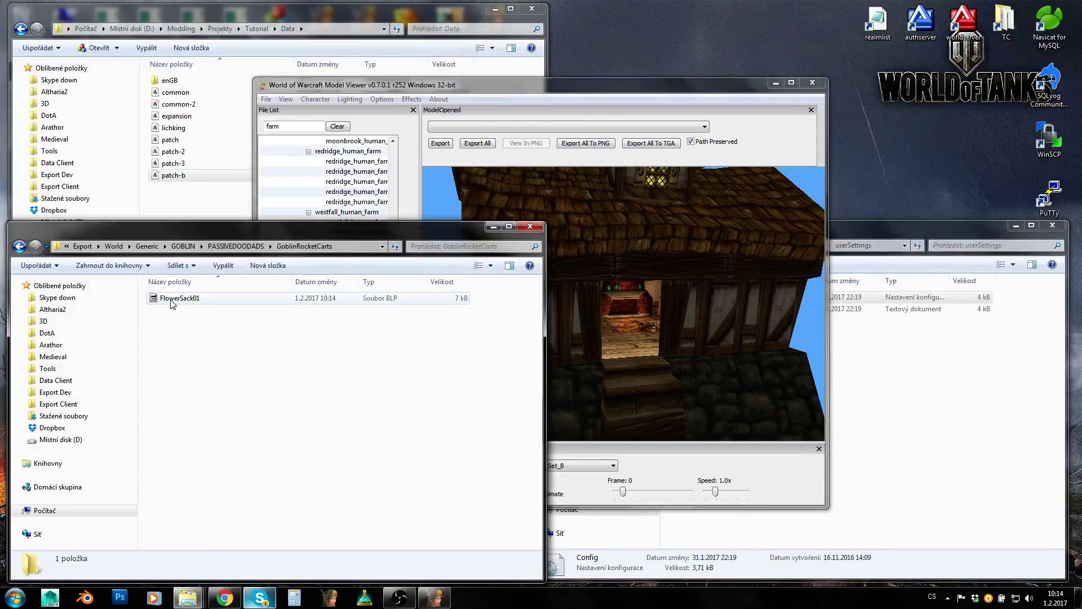
pyautogui.click(239, 246)
pyautogui.doubleClick(173, 297)
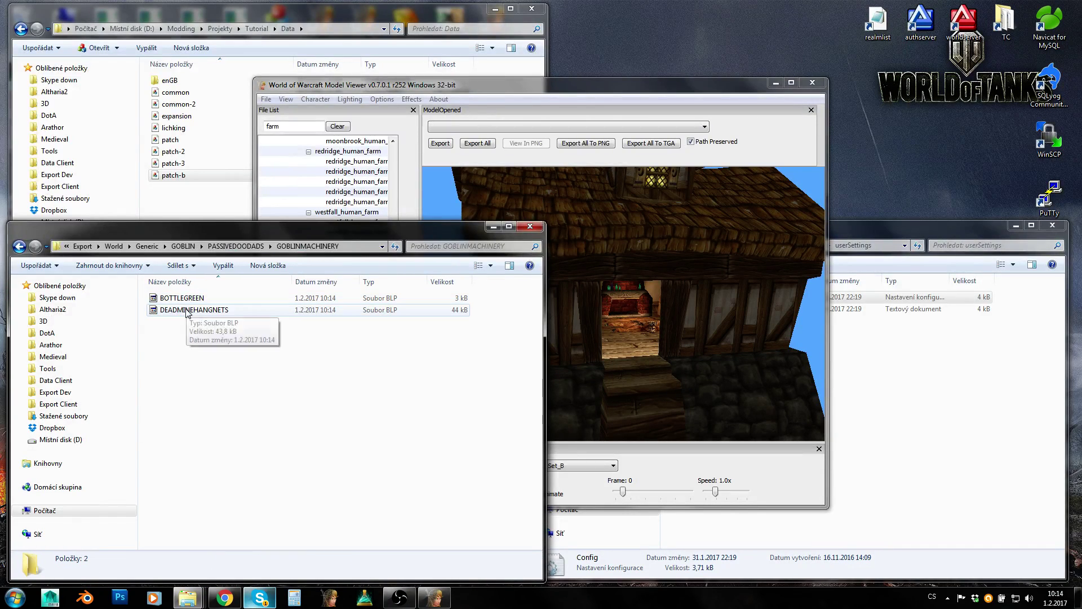
# Step: Open the exported Generic\Human\Passive Doodads\Artwork folder and select the THOUSANDNEEDLESPAINTING BLP file
pyautogui.click(183, 246)
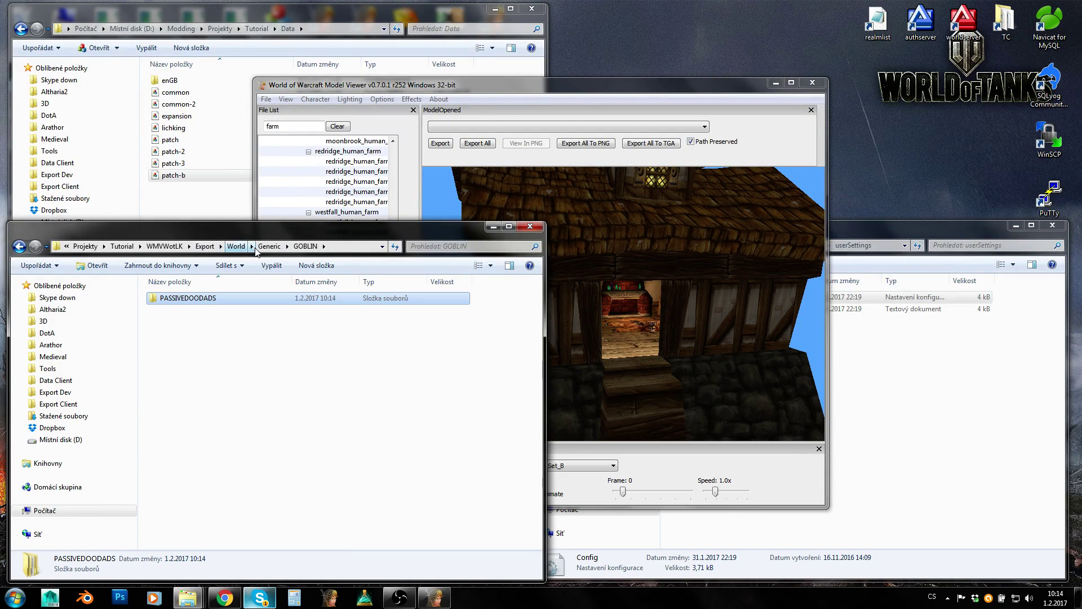
pyautogui.click(269, 246)
pyautogui.doubleClick(194, 310)
pyautogui.doubleClick(182, 299)
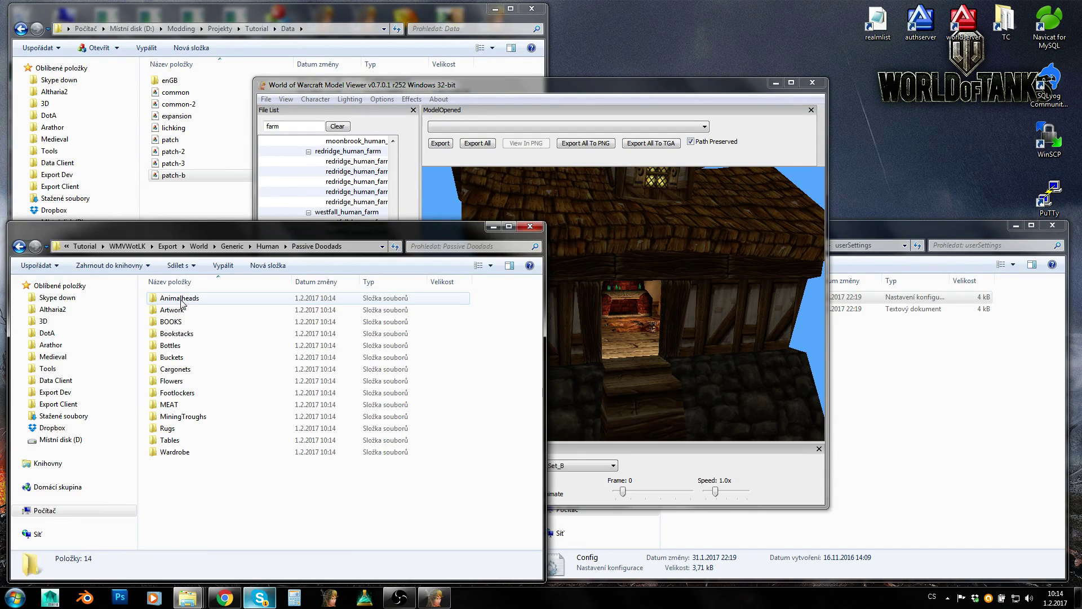
pyautogui.doubleClick(174, 310)
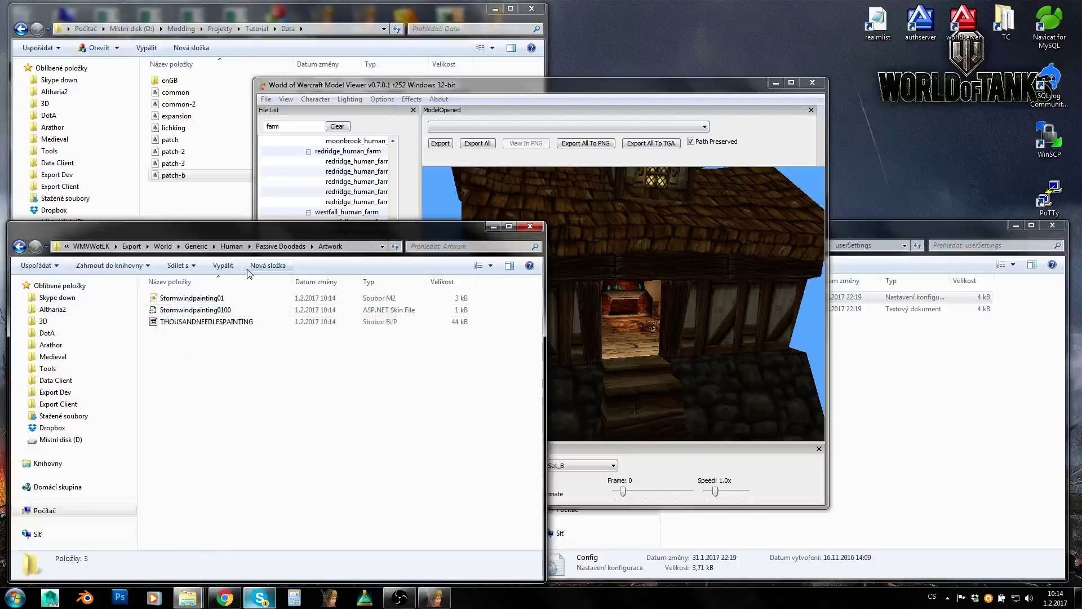
pyautogui.click(191, 322)
# Step: Check the exported World\Azeroth folder, open Dungeons\Textures\Walls, and select all the wall textures
pyautogui.click(162, 246)
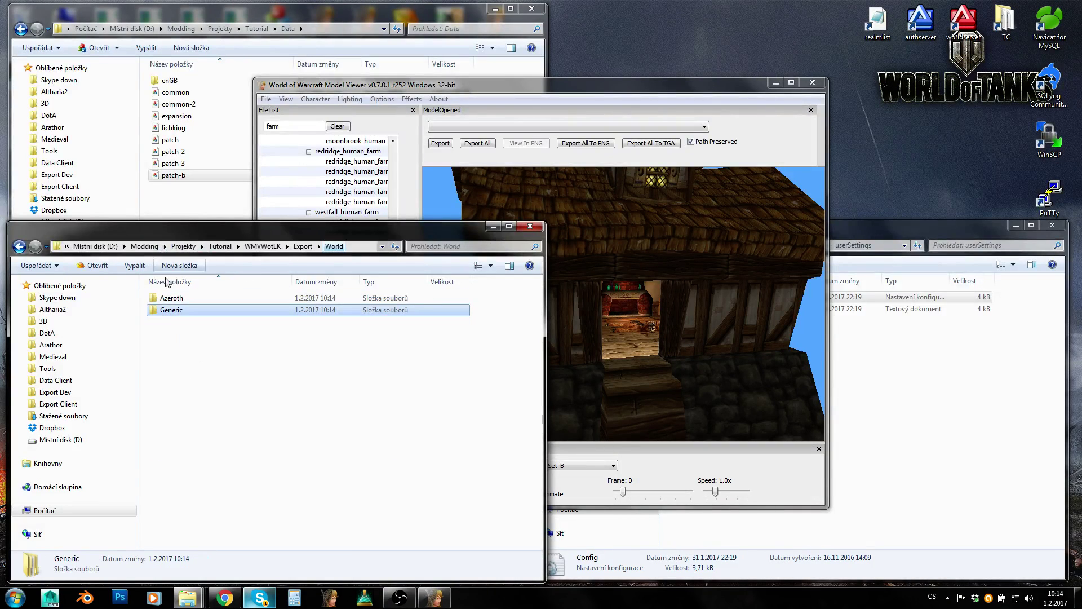
pyautogui.doubleClick(171, 299)
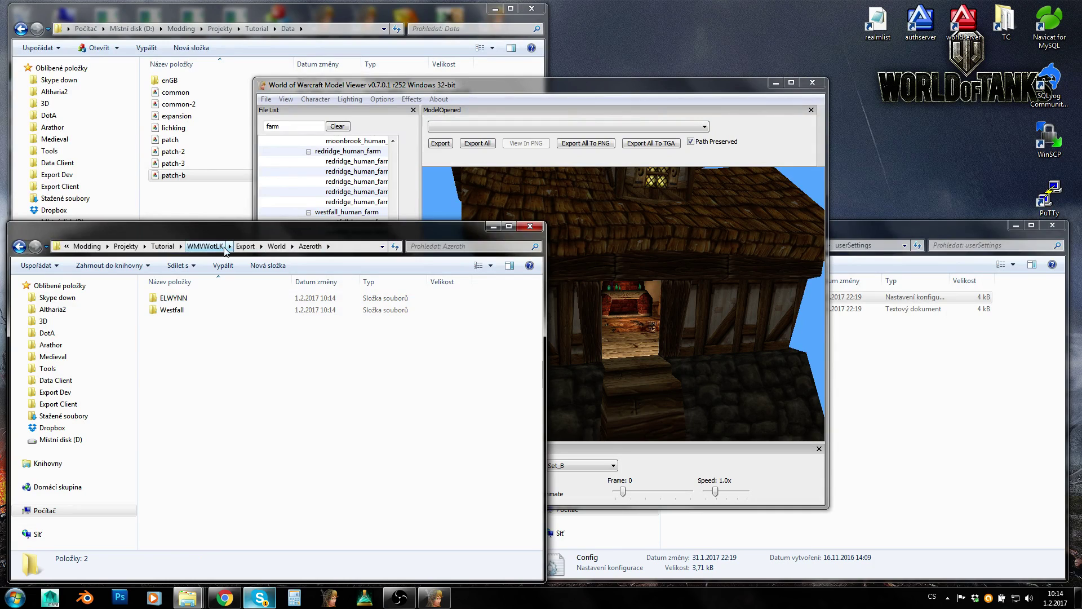
pyautogui.click(245, 246)
pyautogui.doubleClick(237, 305)
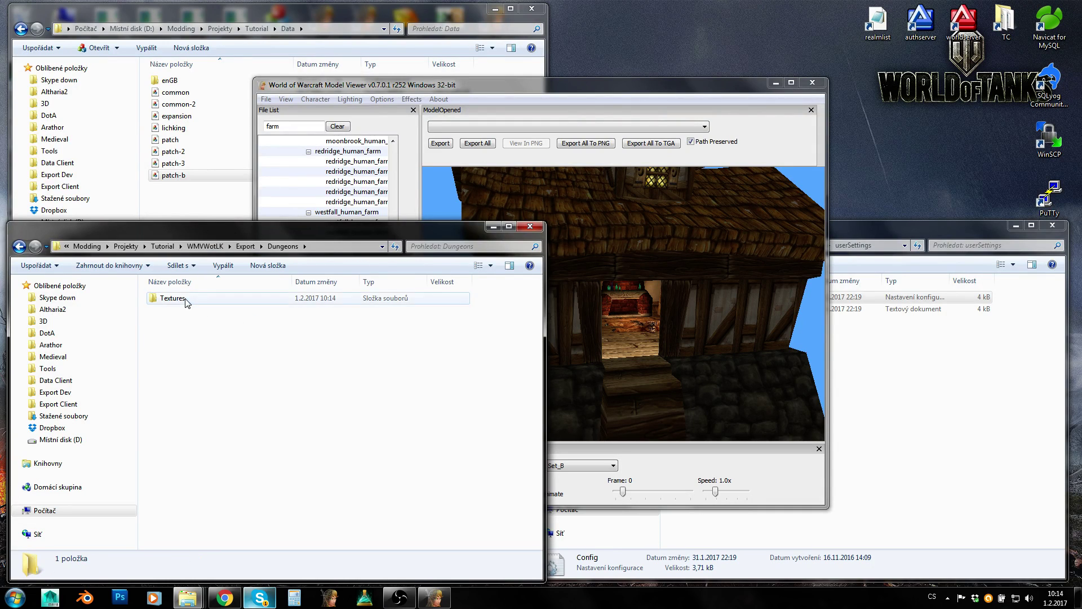
pyautogui.doubleClick(186, 299)
pyautogui.doubleClick(168, 381)
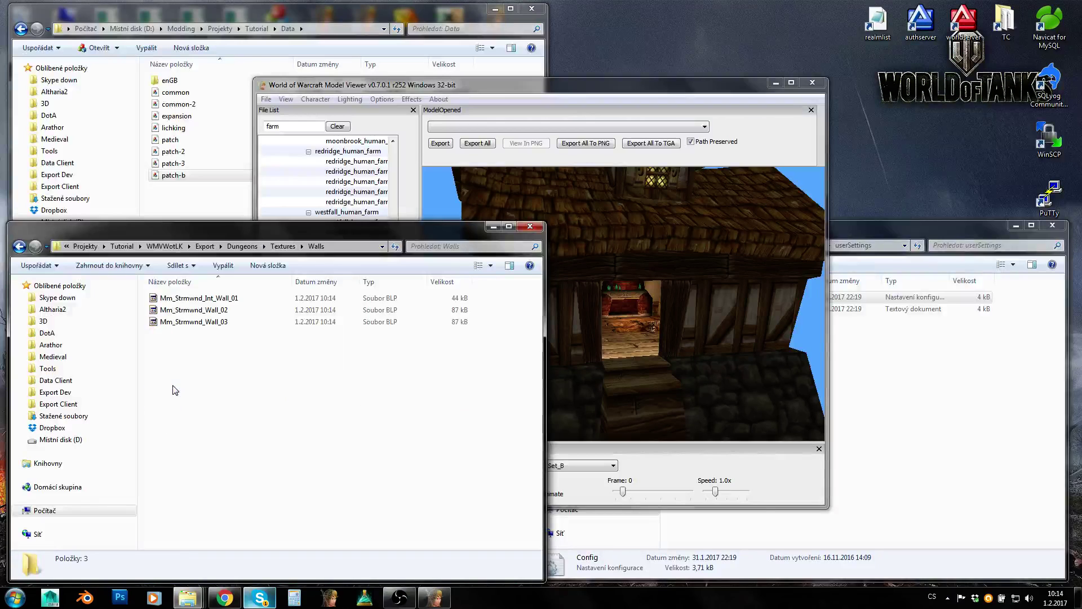
pyautogui.hotkey('ctrl', 'a')
# Step: Examine the farm building's walls and roof in the model viewer from several angles and distances
pyautogui.click(563, 271)
pyautogui.moveTo(564, 271); pyautogui.dragTo(582, 273)
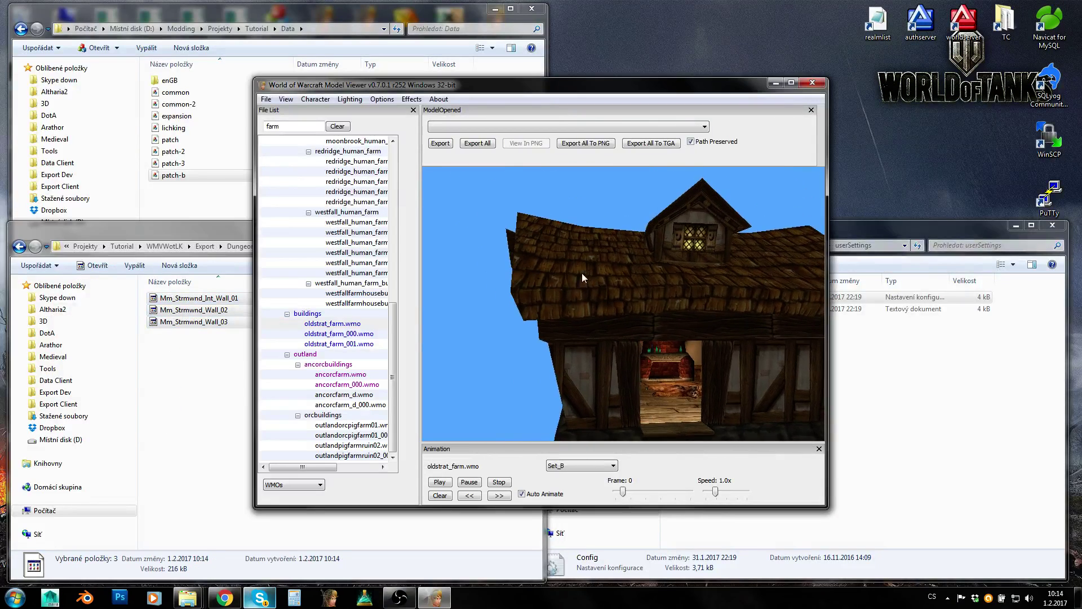
pyautogui.scroll(5, 582, 273)
pyautogui.scroll(-5, 588, 288)
pyautogui.scroll(5, 577, 285)
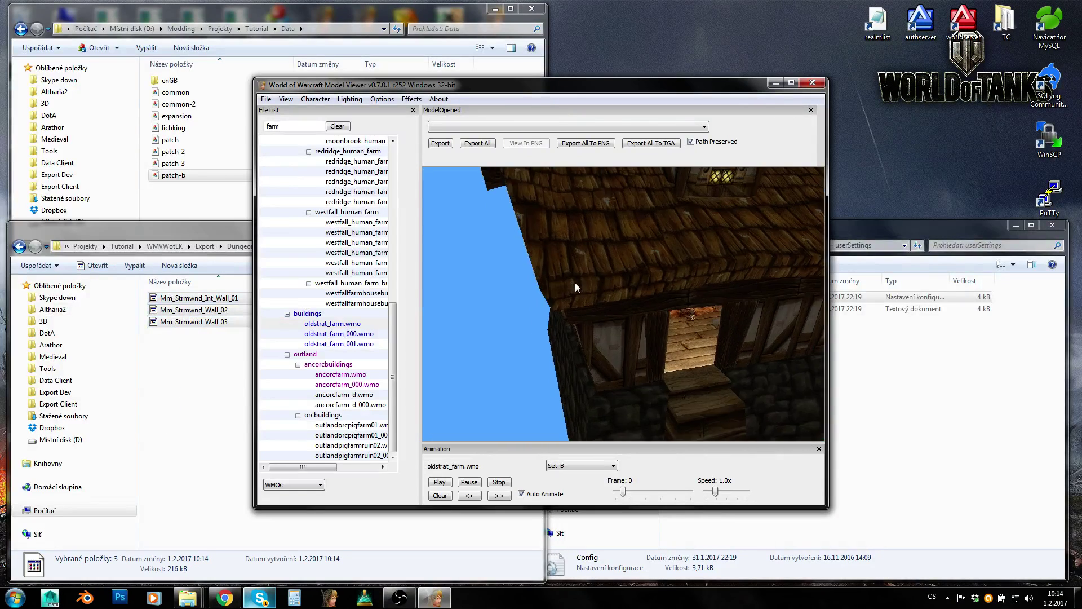
pyautogui.moveTo(583, 293); pyautogui.dragTo(644, 343)
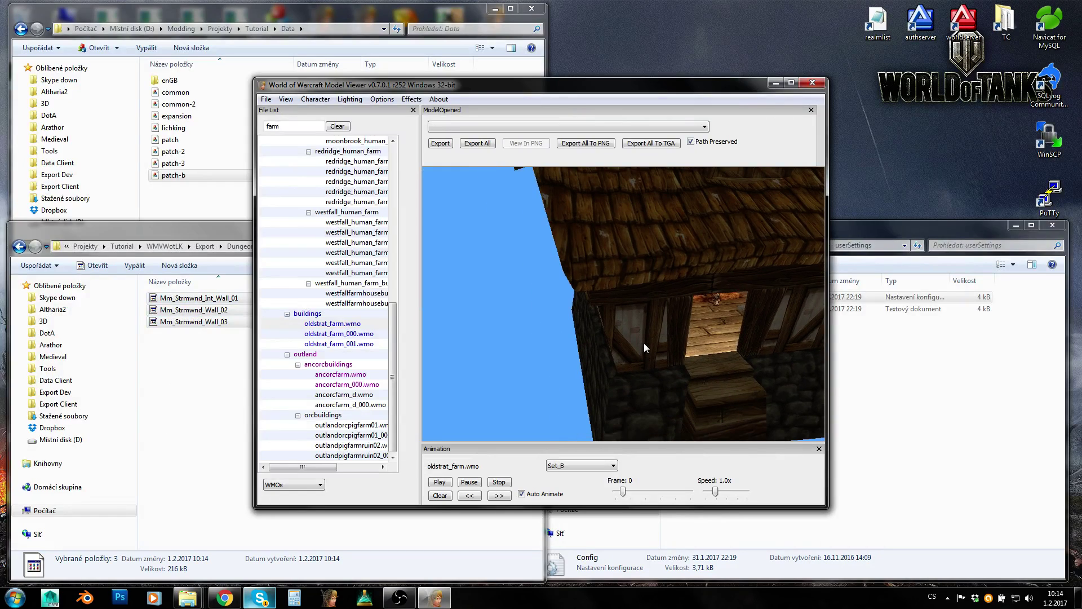
# Step: Select the Mm_Strmwnd_Wall_02 texture, return to the Export folder, and select the Creature folder
pyautogui.click(168, 367)
pyautogui.click(179, 311)
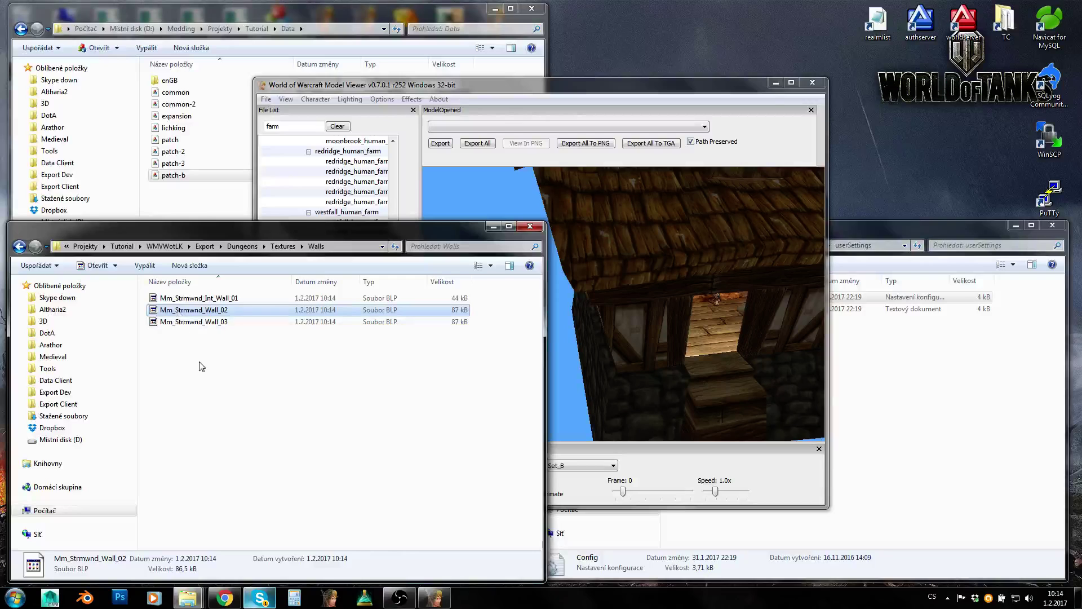
pyautogui.click(204, 246)
pyautogui.click(178, 324)
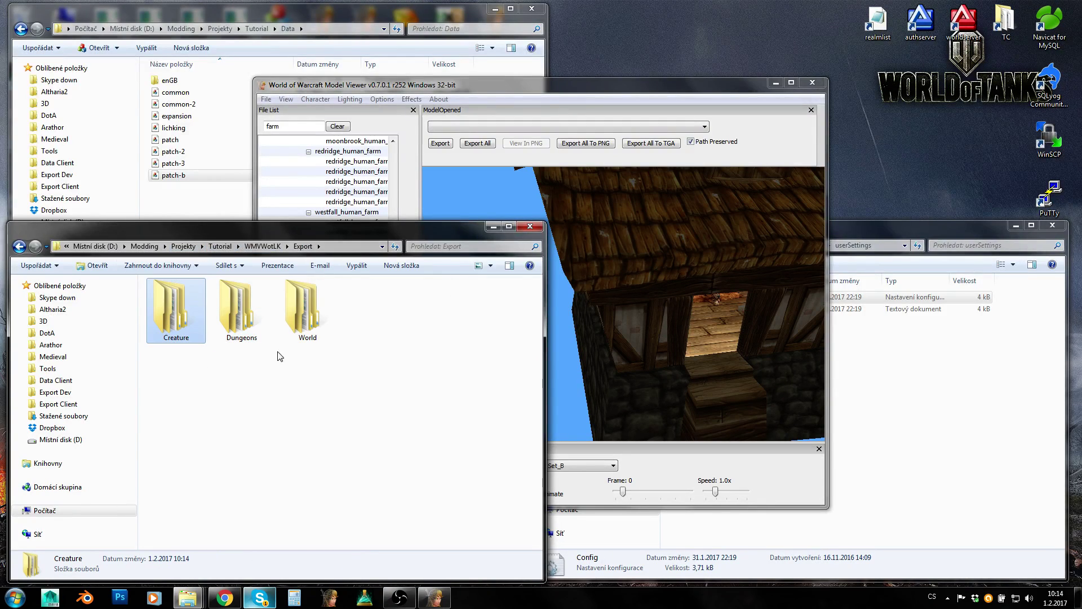
# Step: Open the exported World folder, return to the model viewer's farm WMO list, and load oldstrat_farm.wmo
pyautogui.doubleClick(325, 323)
pyautogui.click(538, 203)
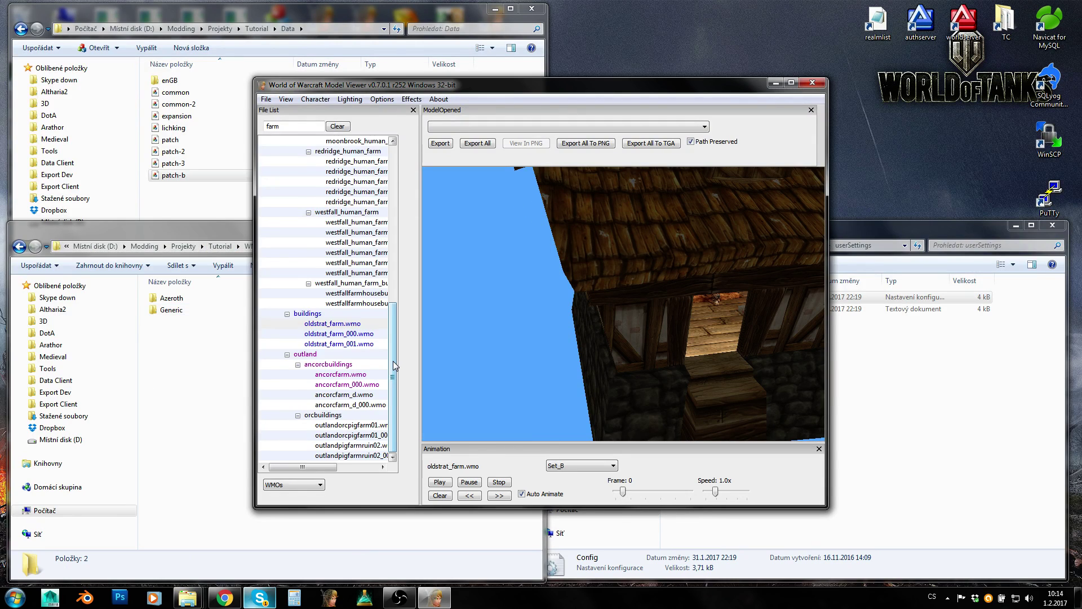
pyautogui.moveTo(393, 378); pyautogui.dragTo(415, 205)
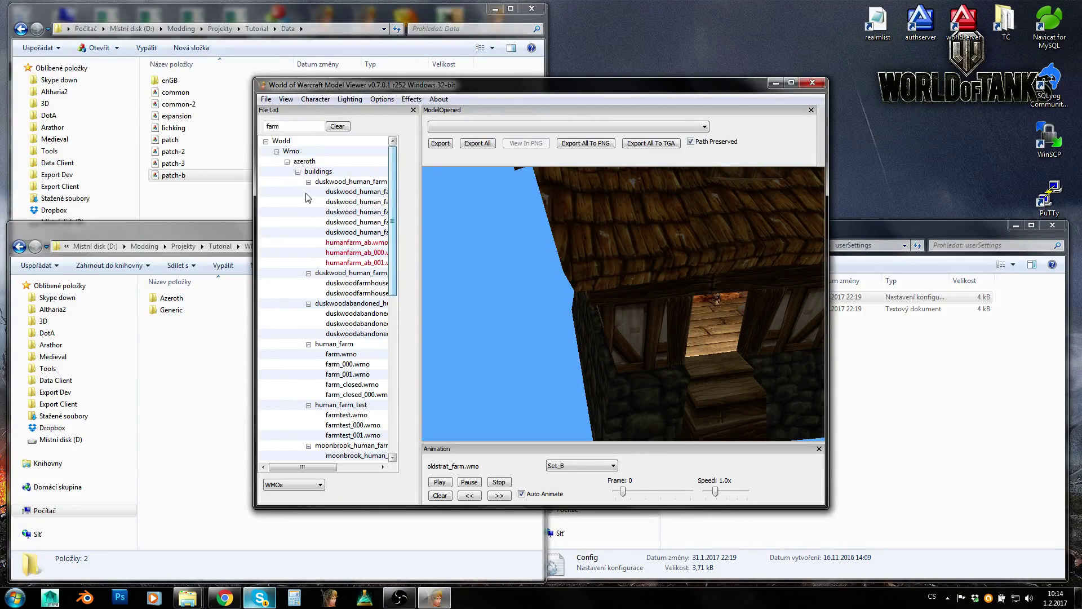
pyautogui.moveTo(396, 194); pyautogui.dragTo(379, 353)
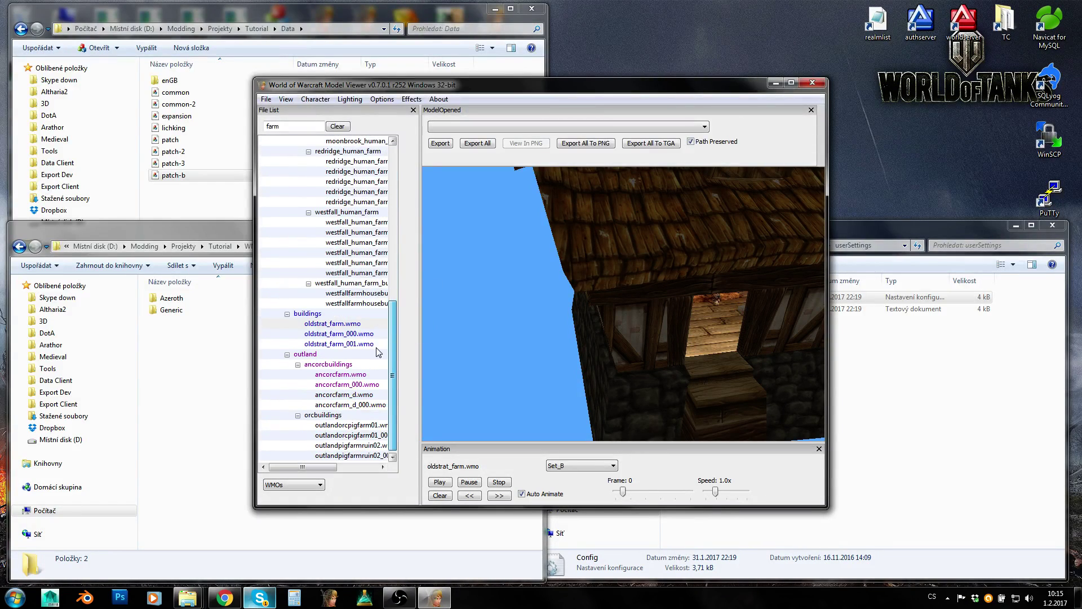
pyautogui.click(305, 314)
pyautogui.click(310, 326)
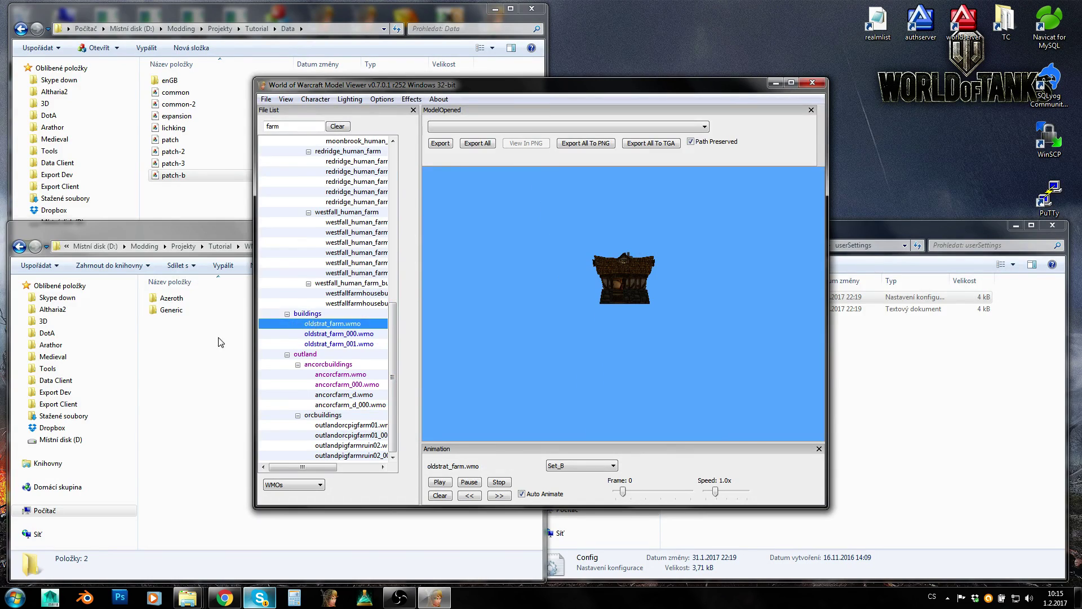
# Step: Return to the Export folder and reopen its World folder to check which subfolders were exported
pyautogui.click(186, 338)
pyautogui.click(303, 248)
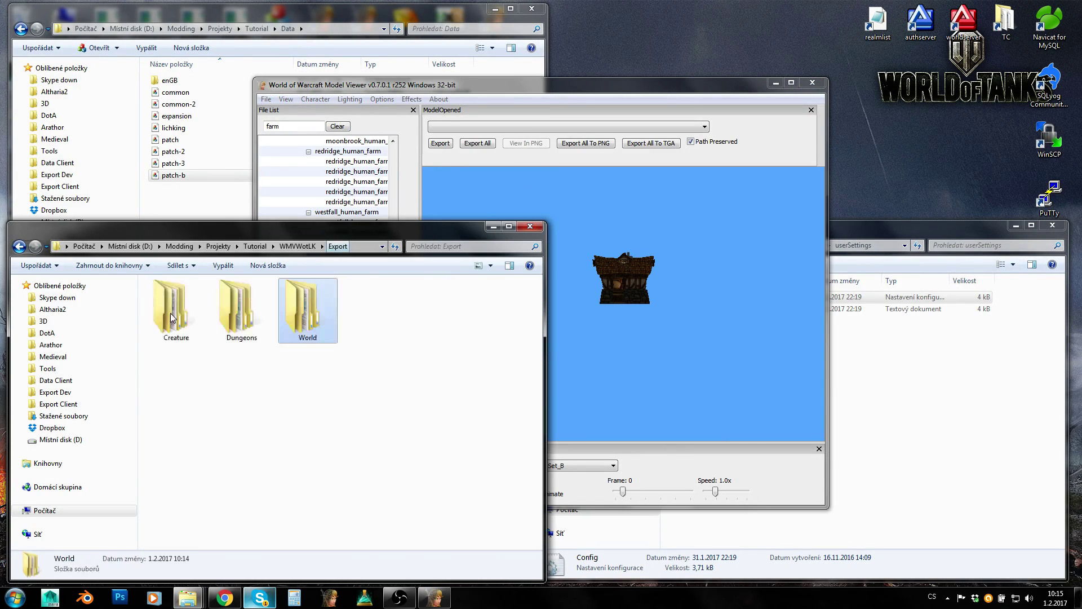
pyautogui.doubleClick(317, 312)
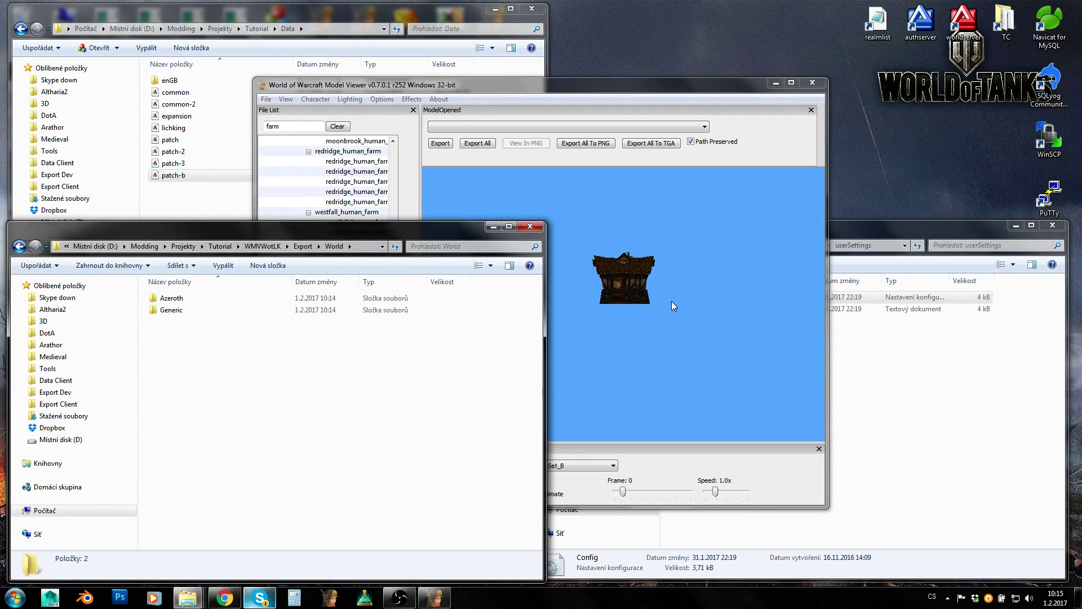
# Step: Check the loaded farm's texture list and the file export commands in the model viewer
pyautogui.click(501, 102)
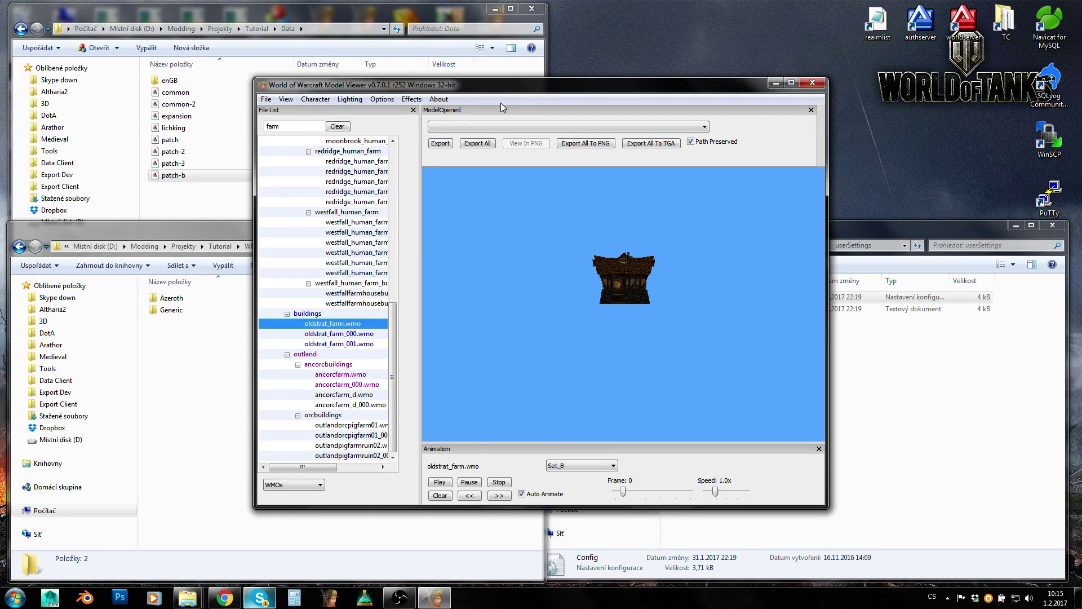
pyautogui.click(510, 128)
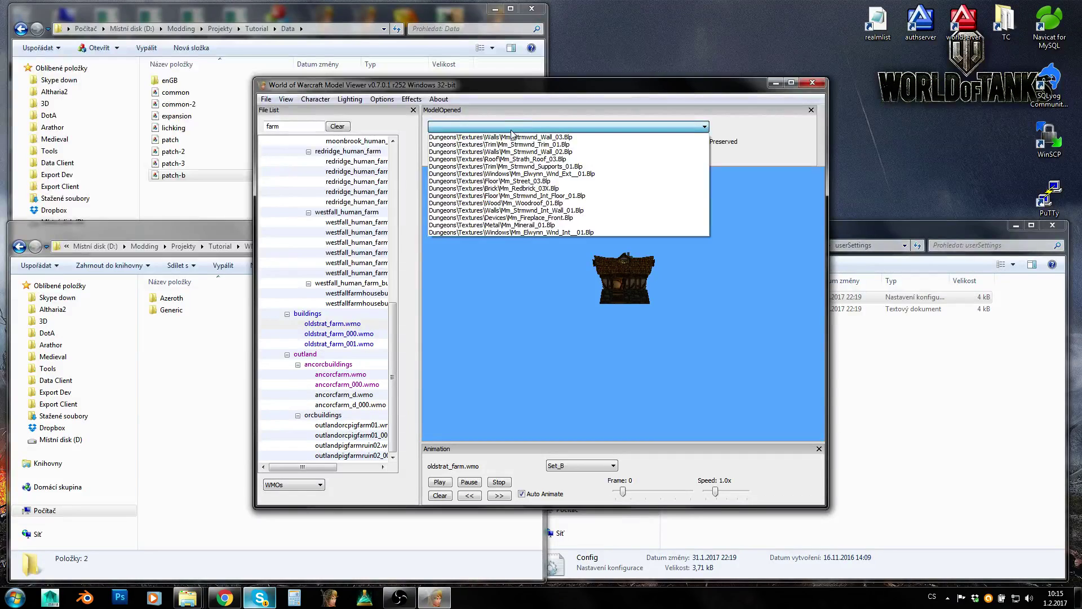
pyautogui.click(504, 128)
pyautogui.click(265, 99)
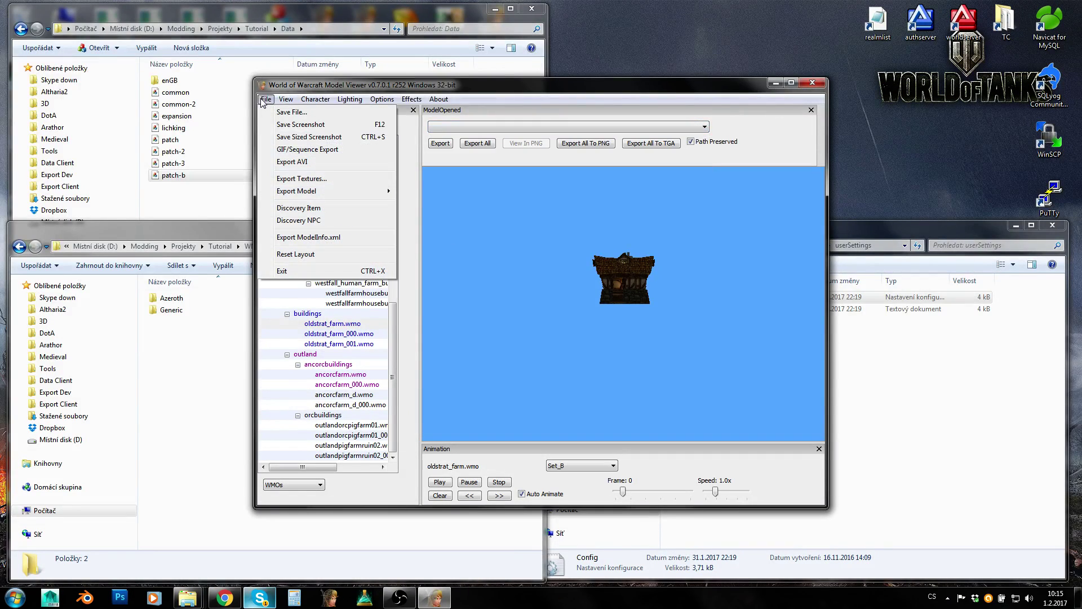
pyautogui.click(261, 99)
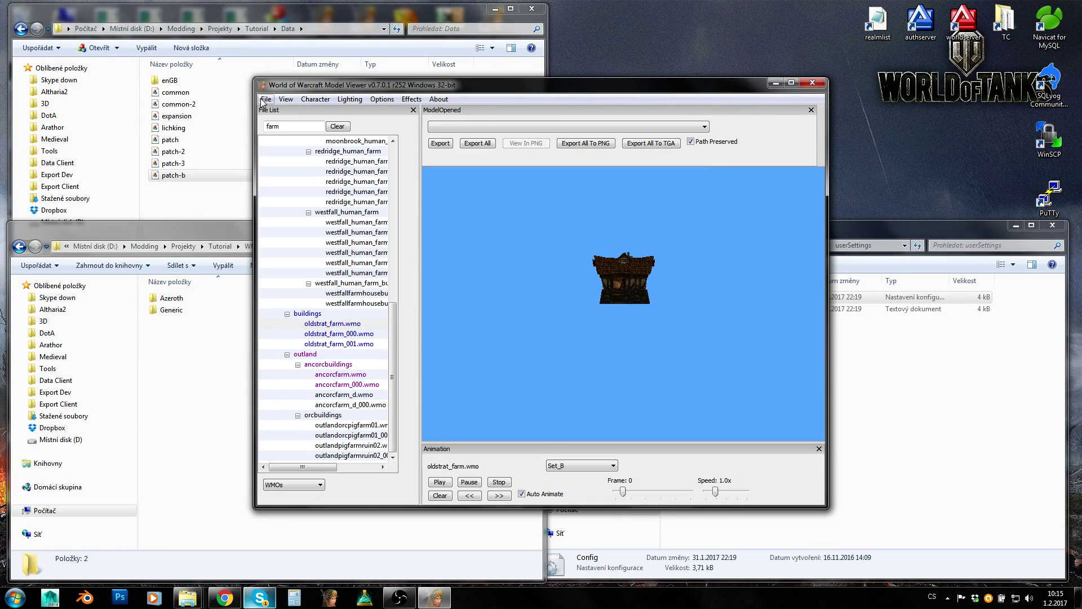
# Step: Switch to Ladik's MPQ Editor and open all the MPQ archives in Tutorial\Data, from common to patch-b, in Merged mode
pyautogui.hotkey('alt', 'Tab')
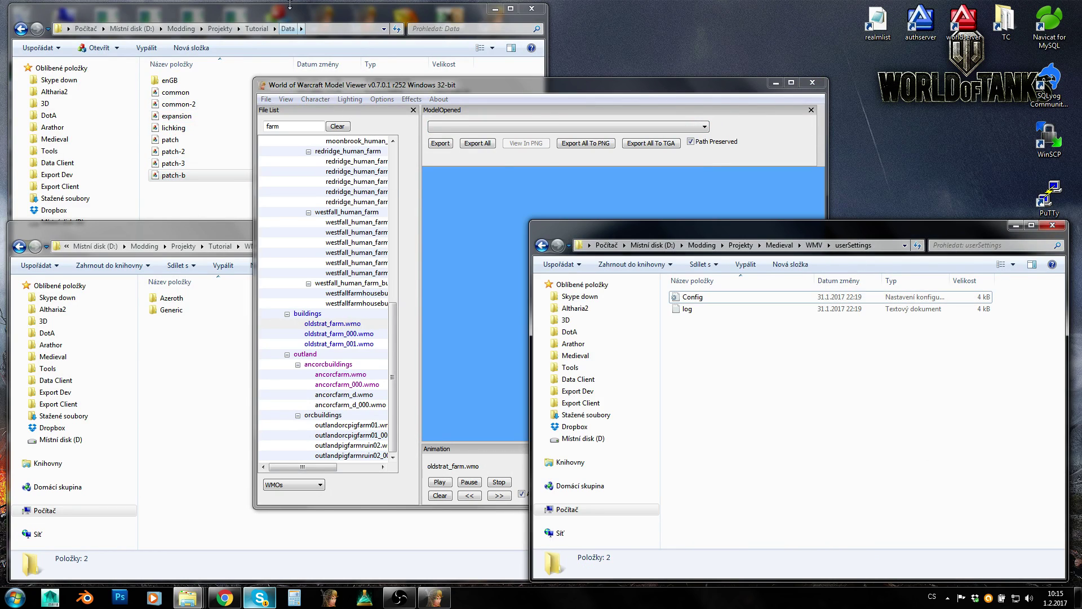
pyautogui.moveTo(290, 5); pyautogui.dragTo(290, 13)
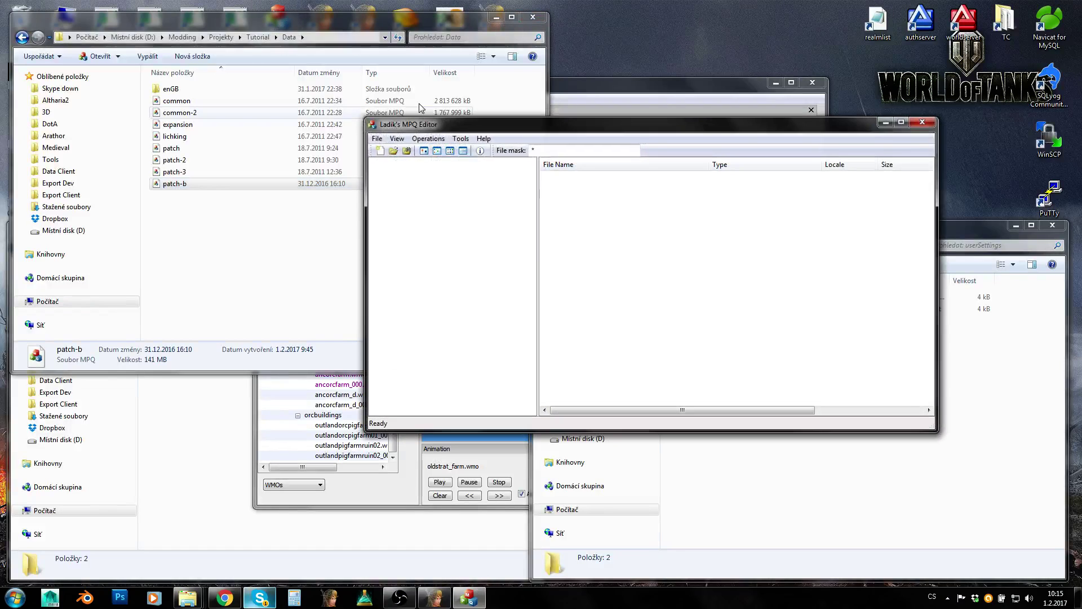
pyautogui.click(377, 138)
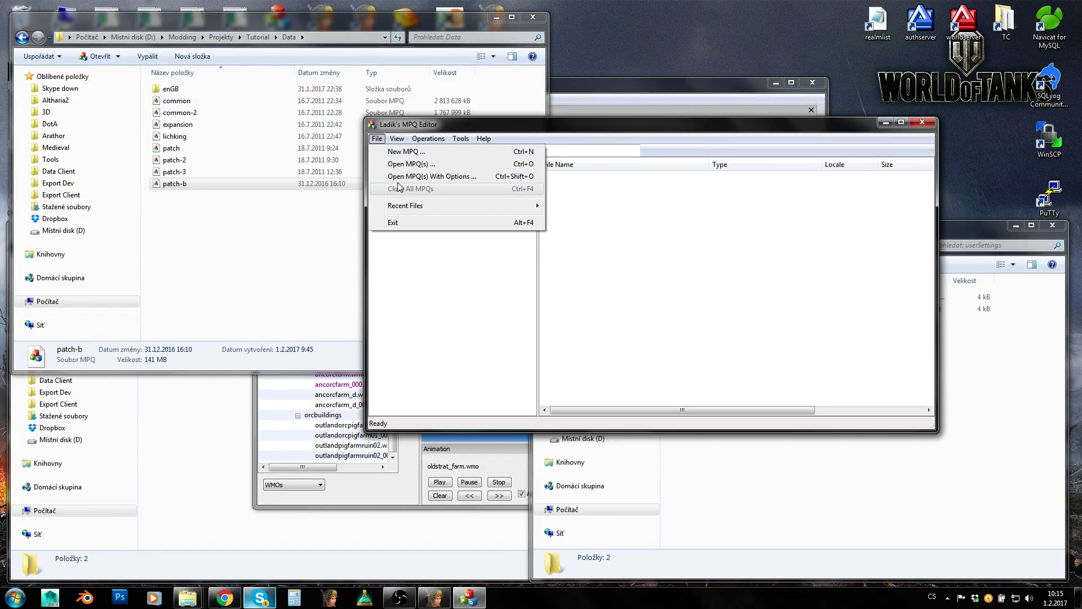
pyautogui.click(417, 176)
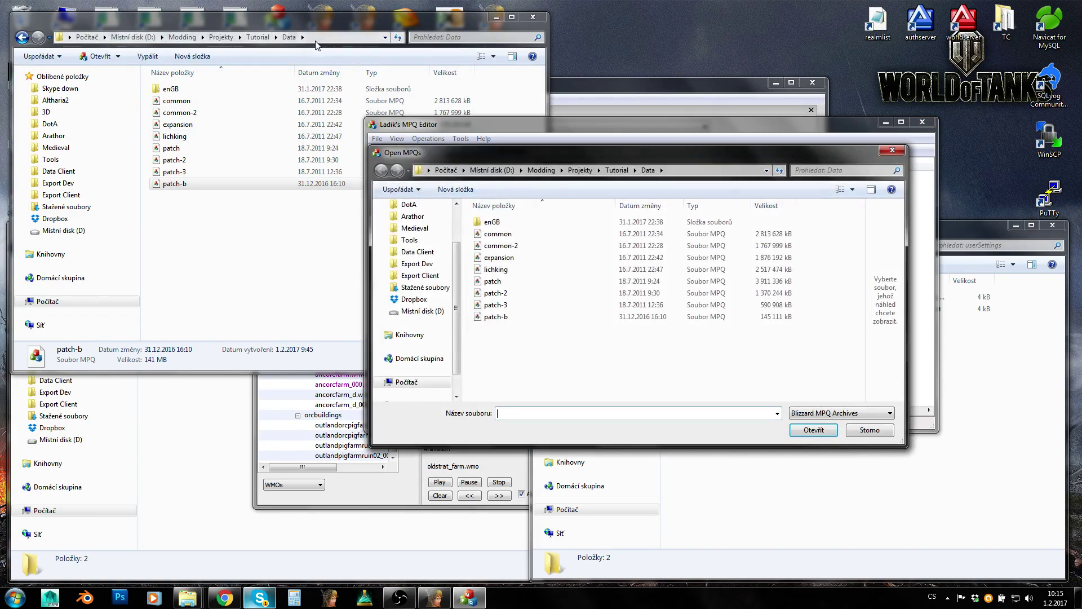
pyautogui.click(319, 38)
pyautogui.click(687, 172)
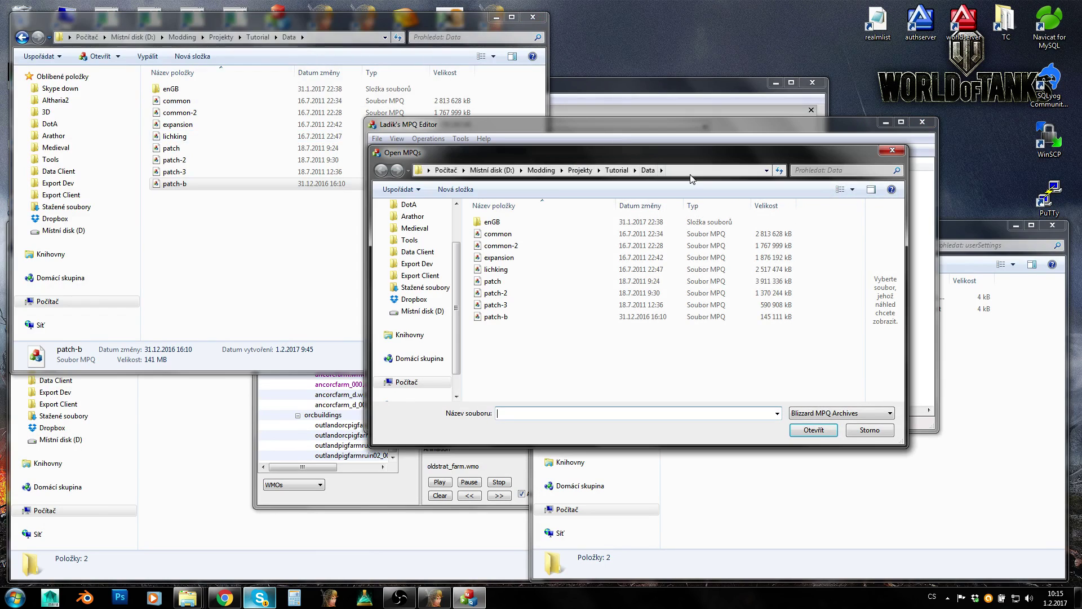
pyautogui.click(687, 172)
pyautogui.click(647, 186)
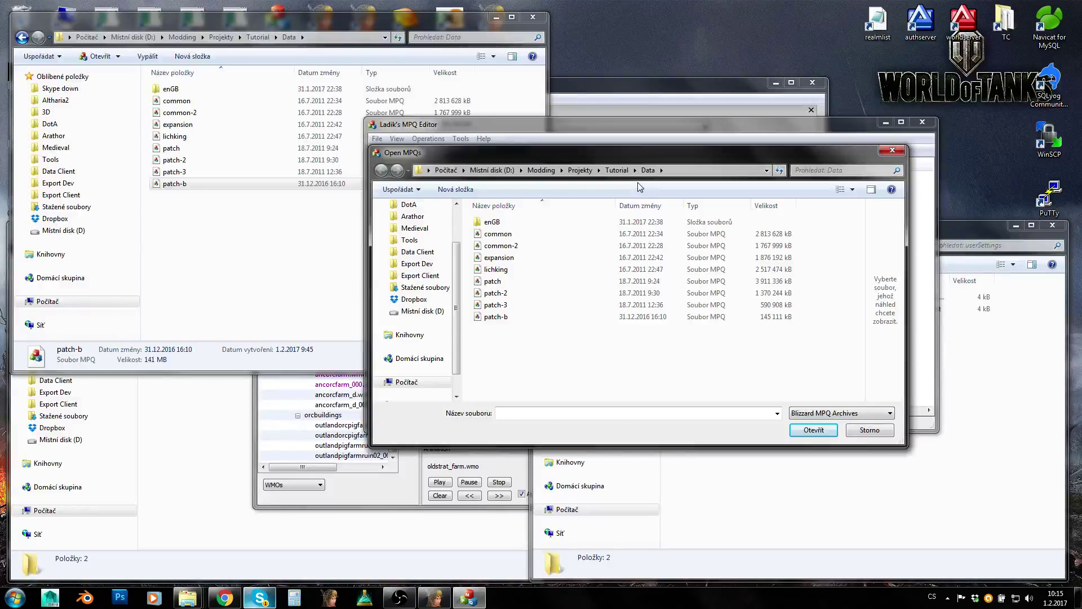
pyautogui.moveTo(495, 336); pyautogui.dragTo(497, 223)
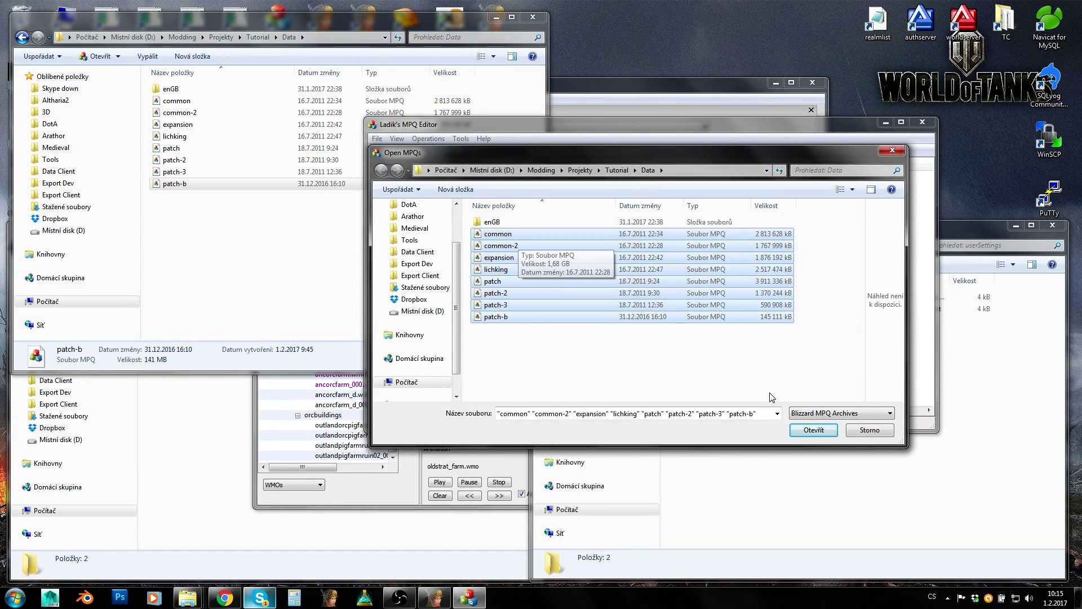
pyautogui.click(813, 430)
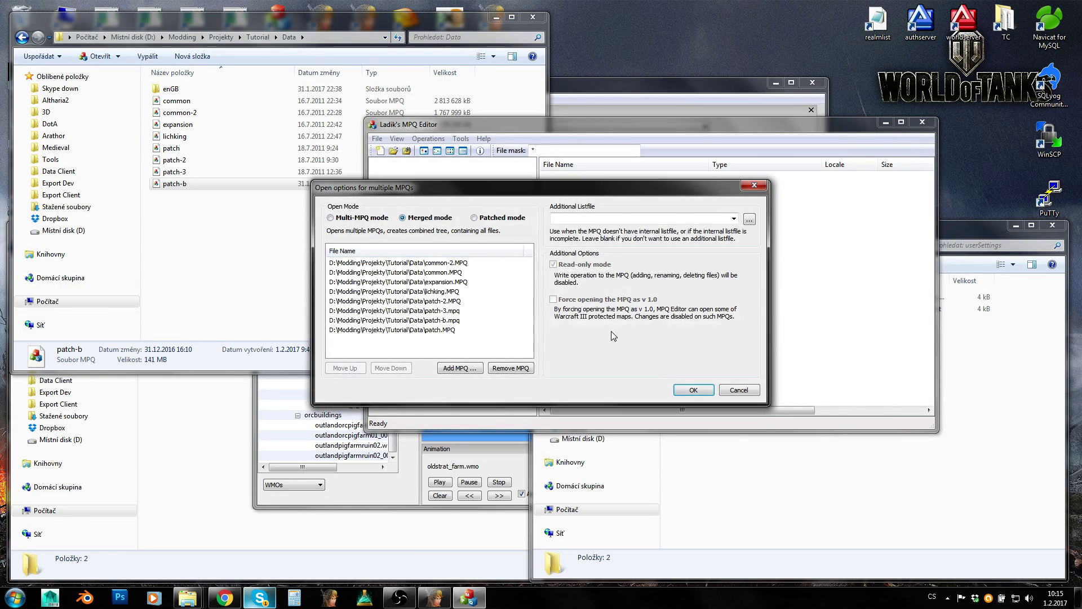
pyautogui.click(683, 390)
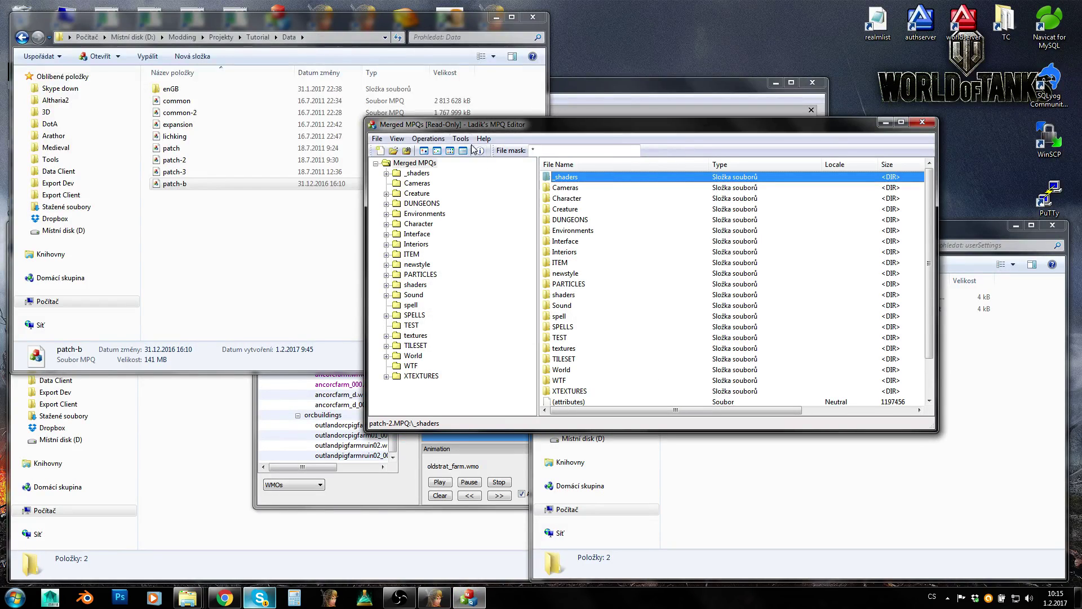
# Step: Reposition the MPQ Editor window and browse the merged archives to the World\wmo\buildings folder
pyautogui.moveTo(469, 125); pyautogui.dragTo(310, 199)
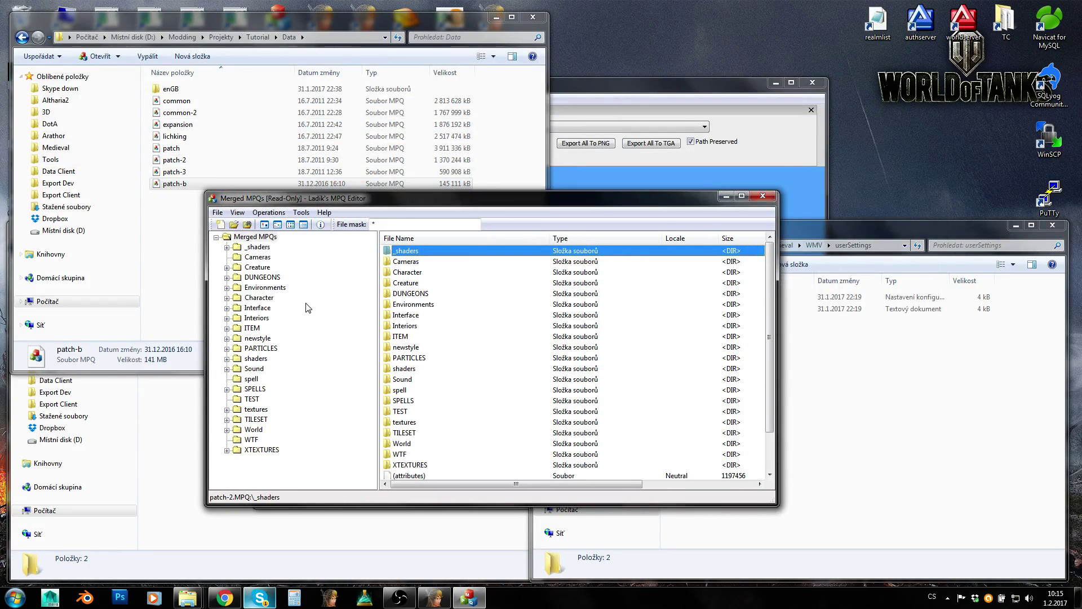
pyautogui.click(437, 401)
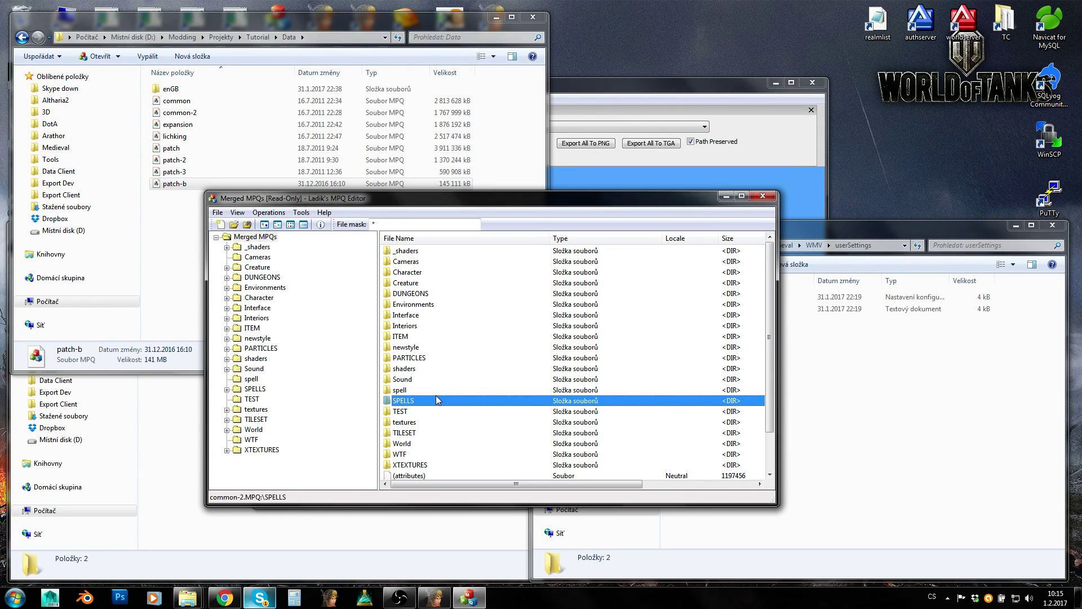
pyautogui.doubleClick(411, 444)
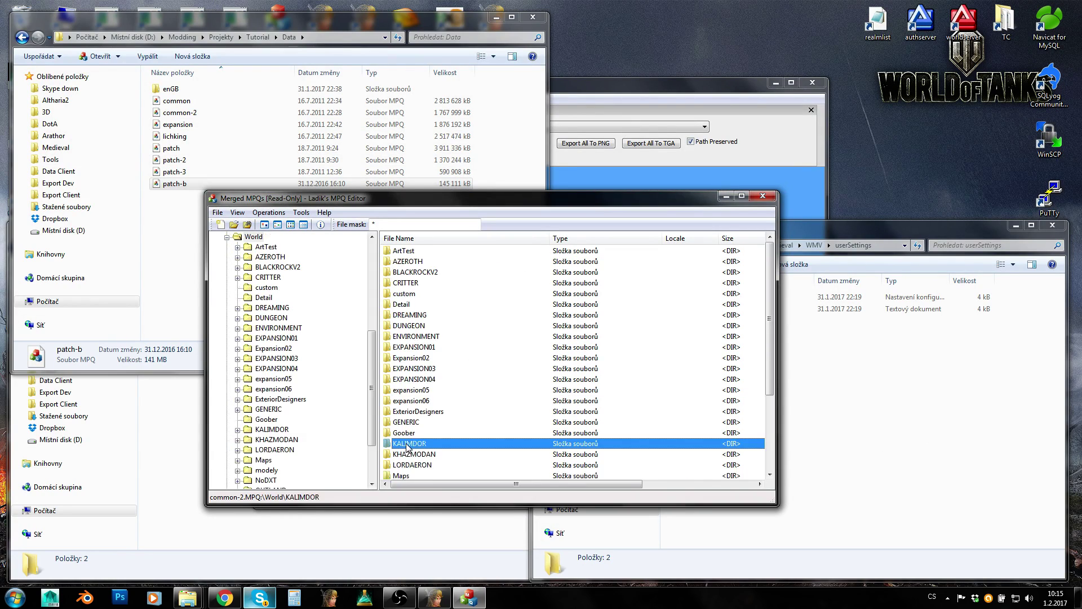
pyautogui.press('w')
pyautogui.press('Return')
pyautogui.click(410, 284)
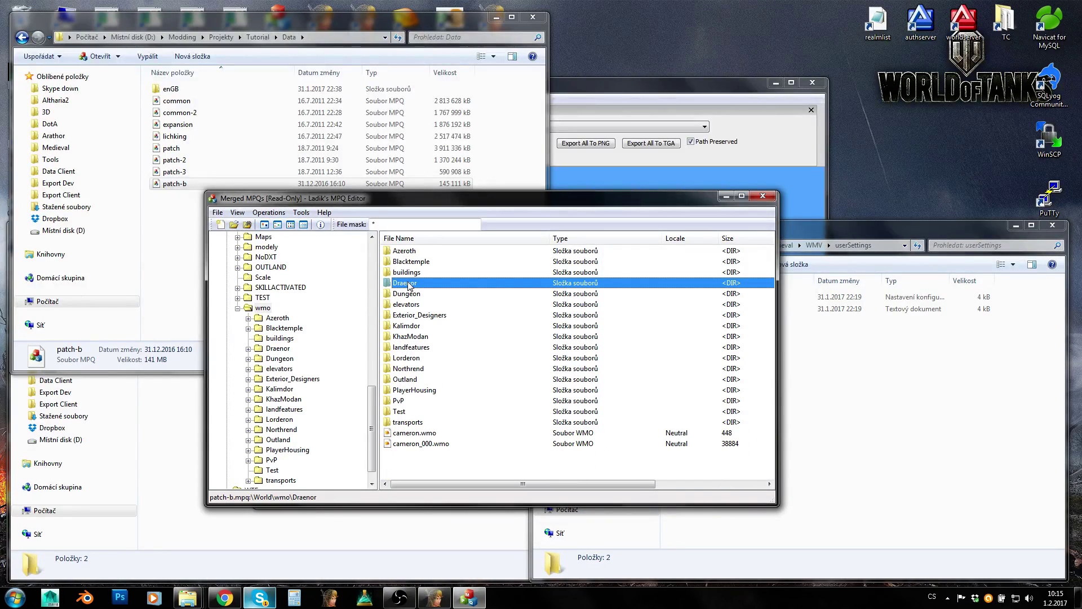
pyautogui.doubleClick(407, 273)
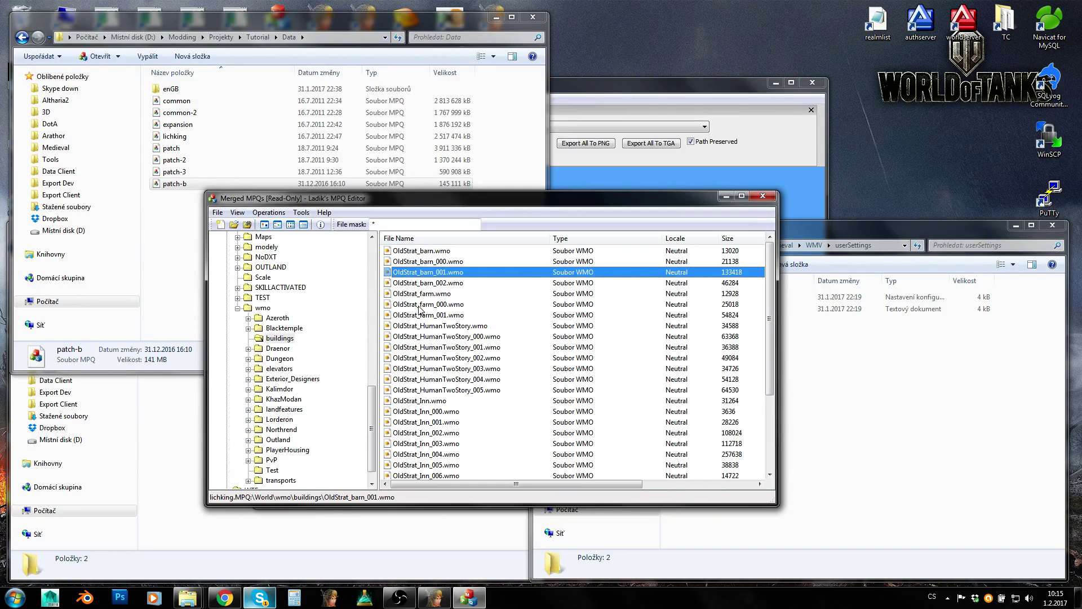
# Step: Extract OldStrat_farm.wmo, OldStrat_farm_000.wmo and OldStrat_farm_001.wmo to D:\Modding\Projekty\Tutorial\WMVWotLK\Export, keeping the MPQ directory structure
pyautogui.click(418, 294)
pyautogui.keyDown('shift'); pyautogui.click(423, 316); pyautogui.keyUp('shift')
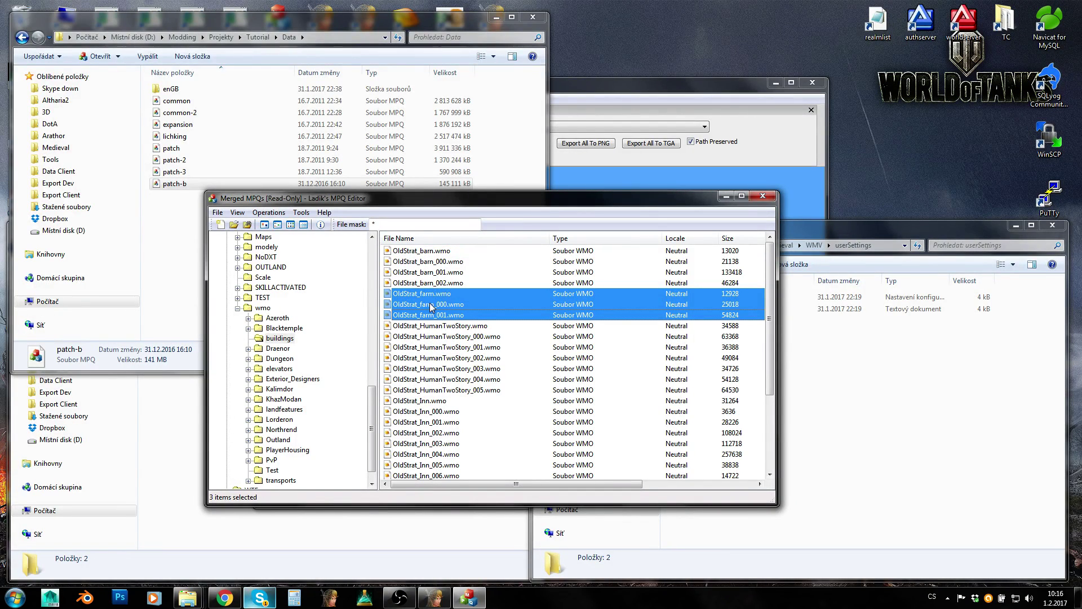
pyautogui.hotkey('ctrl', 'e')
pyautogui.click(164, 445)
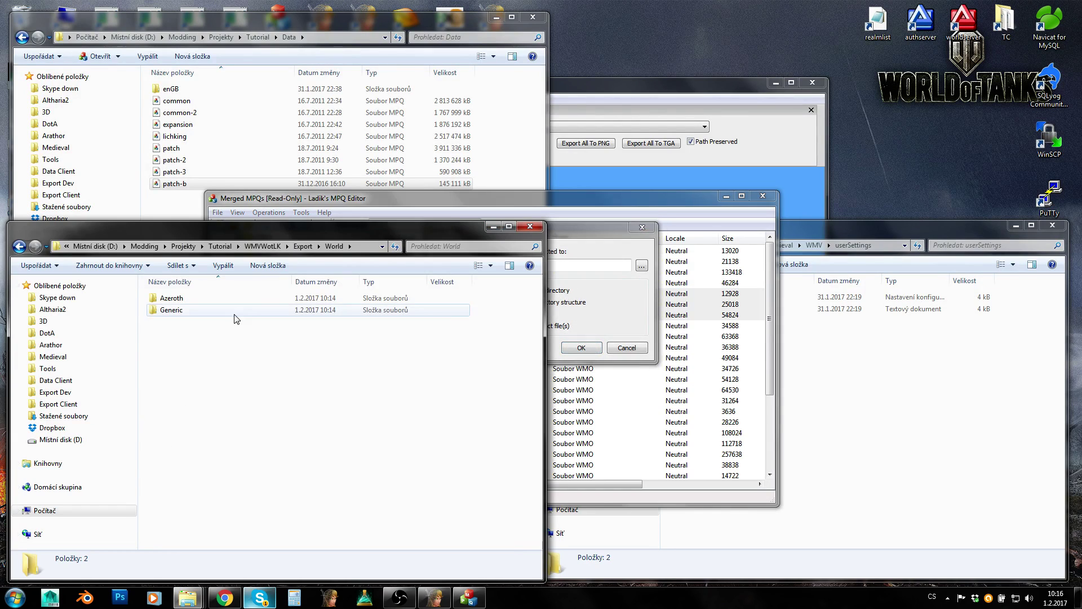
pyautogui.click(304, 248)
pyautogui.click(364, 246)
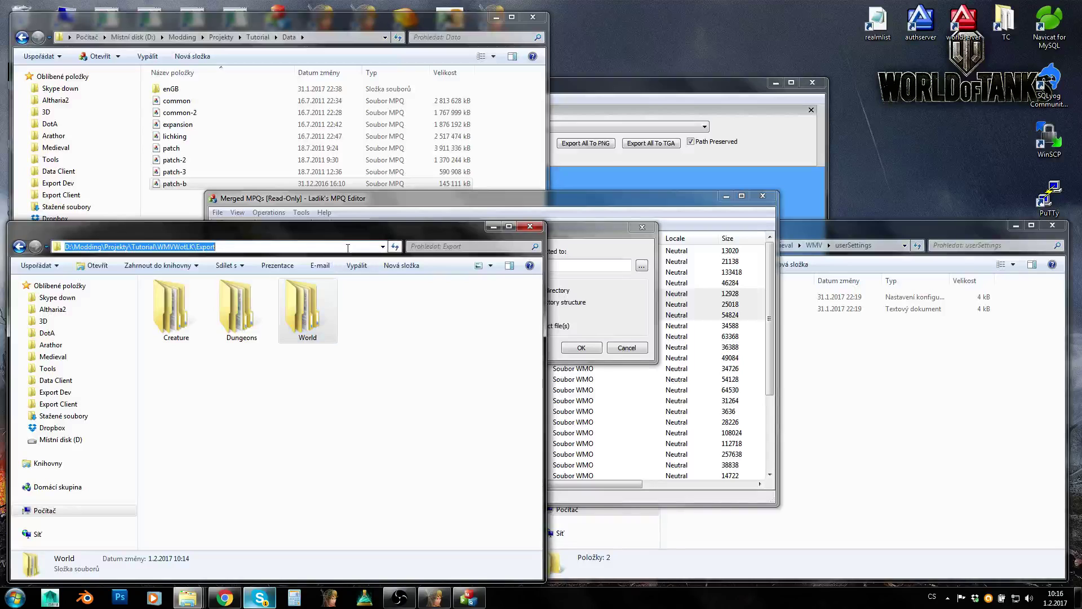
pyautogui.moveTo(561, 265); pyautogui.dragTo(421, 261)
pyautogui.hotkey('ctrl', 'v')
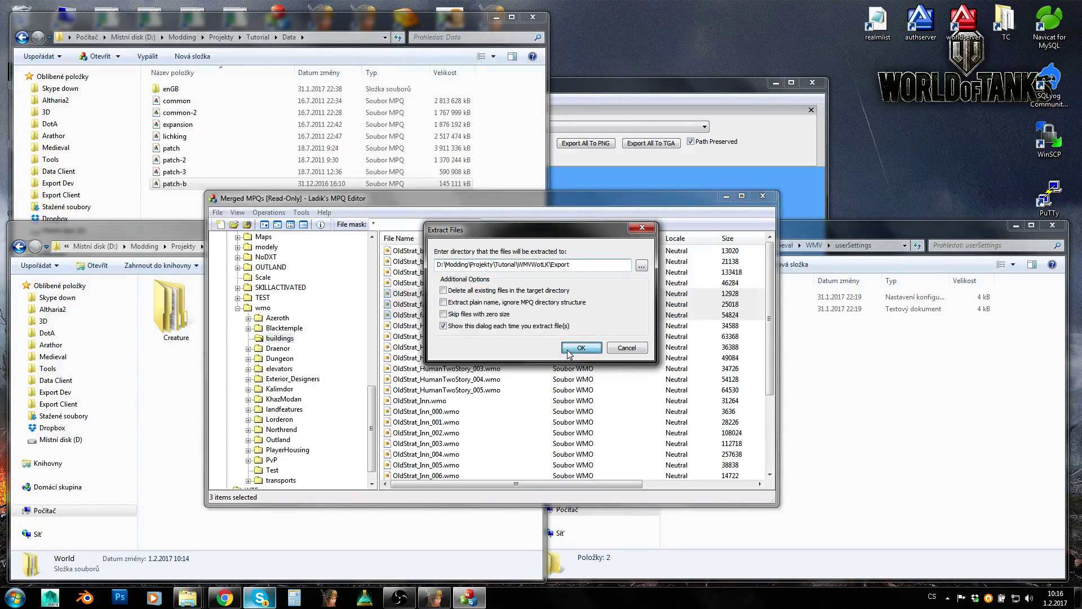
pyautogui.click(583, 344)
# Step: Open World\wmo\buildings inside the Export folder and check the extracted OldStrat_farm files
pyautogui.click(176, 396)
pyautogui.doubleClick(301, 311)
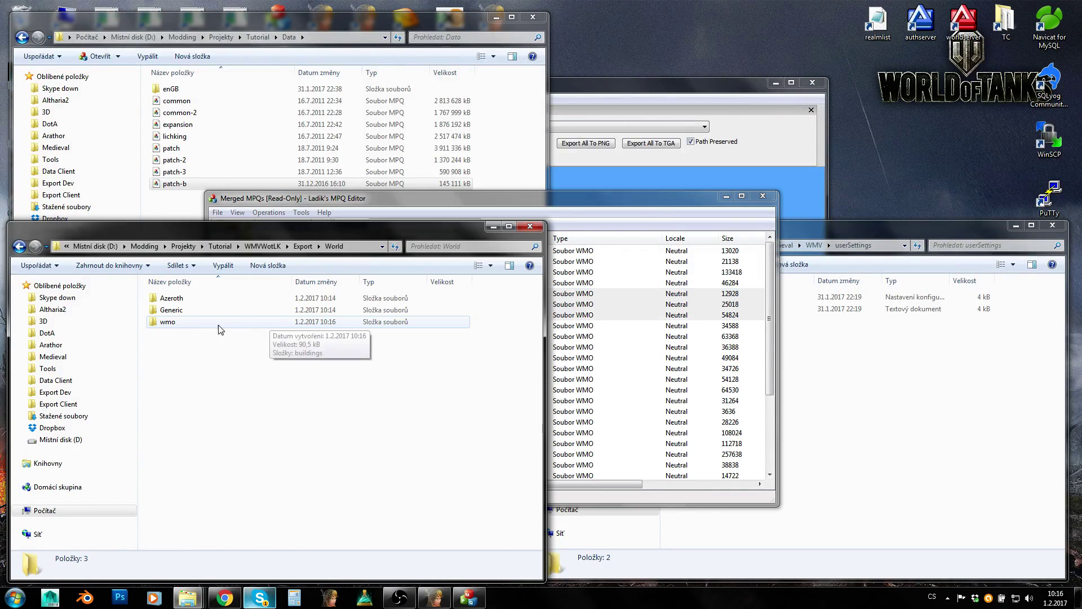
pyautogui.doubleClick(186, 329)
pyautogui.doubleClick(186, 299)
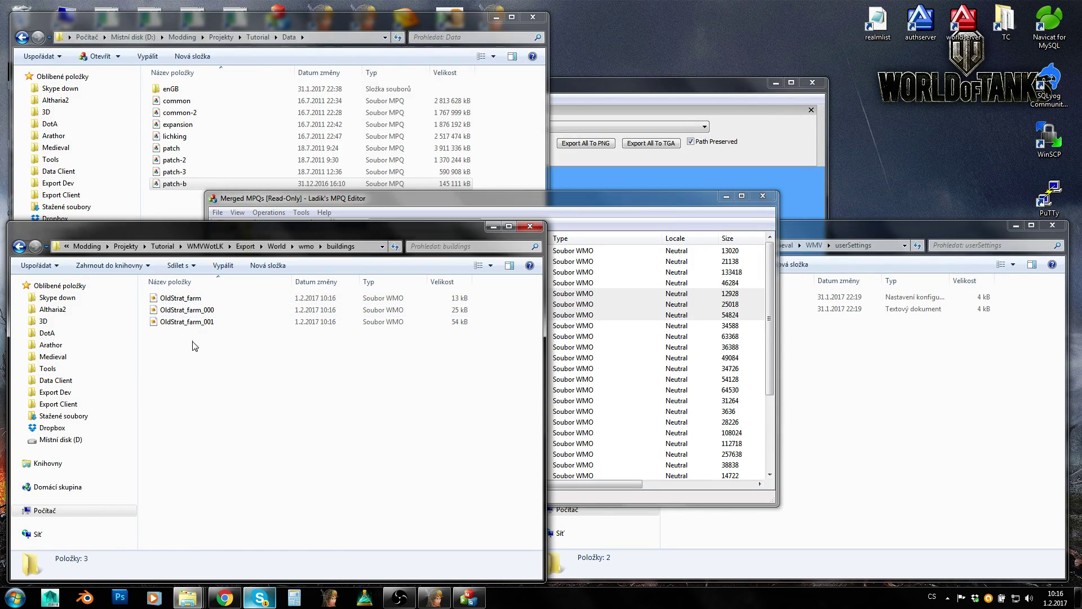
pyautogui.moveTo(192, 346); pyautogui.dragTo(191, 295)
pyautogui.click(207, 405)
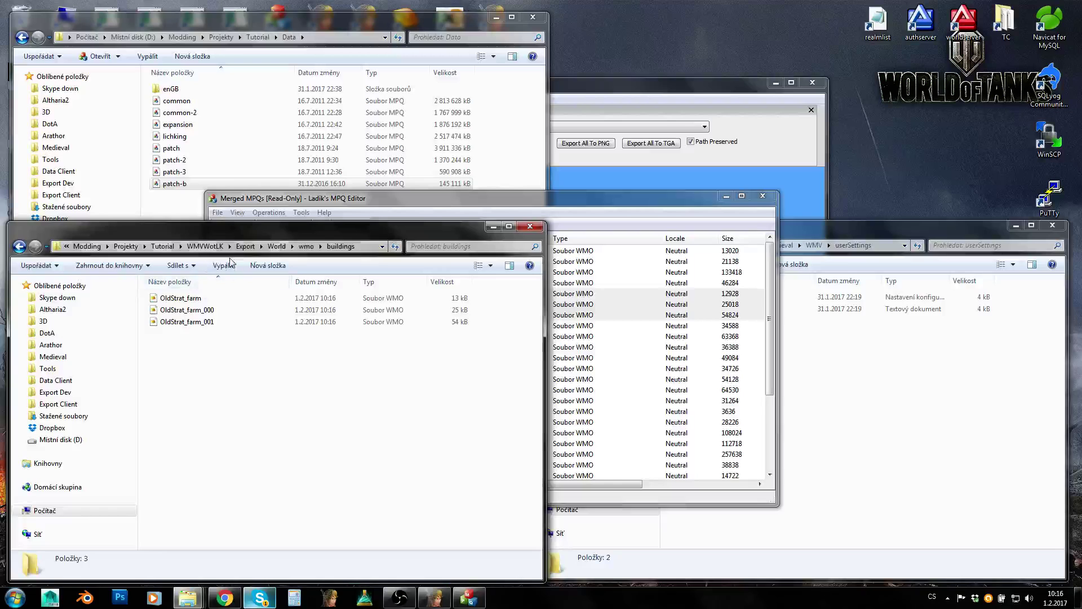
# Step: Go back to the Export folder and retrace the preserved path through World and wmo to buildings
pyautogui.click(245, 246)
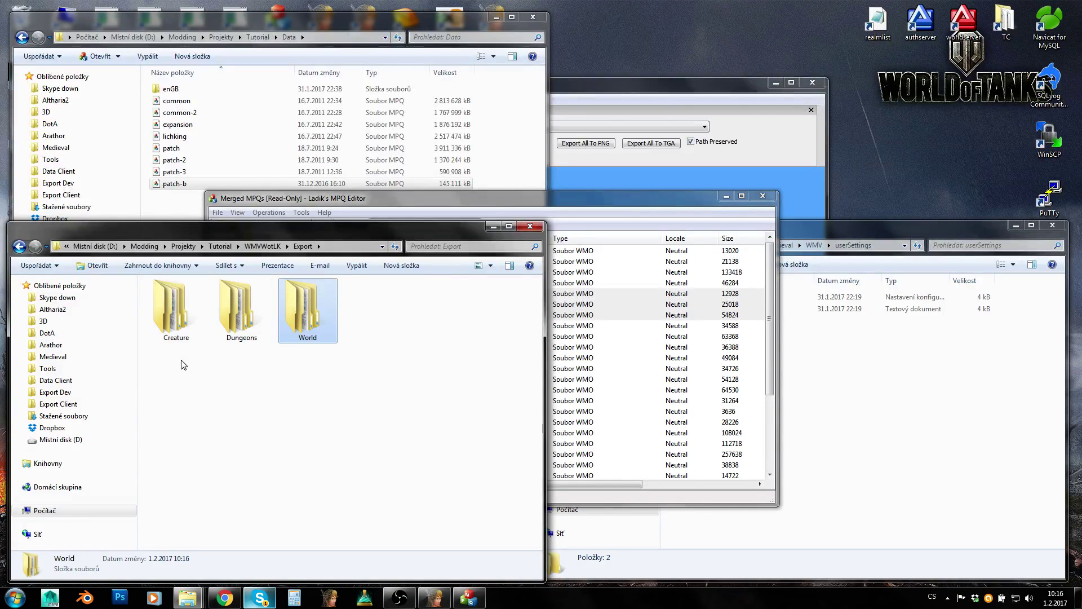
pyautogui.moveTo(183, 365); pyautogui.dragTo(314, 320)
pyautogui.click(314, 319)
pyautogui.doubleClick(307, 315)
pyautogui.doubleClick(163, 322)
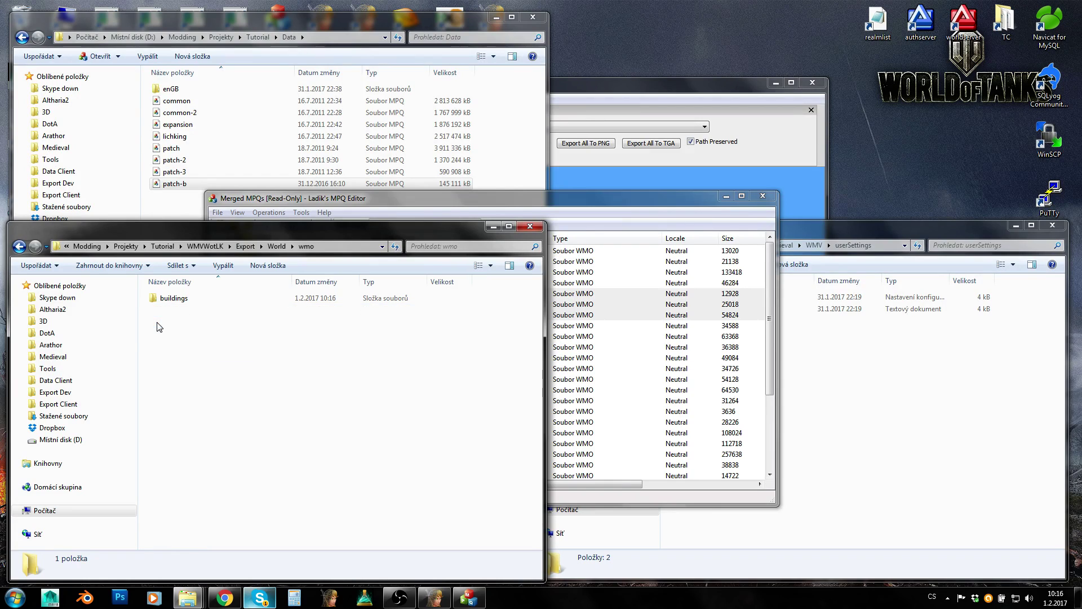
pyautogui.doubleClick(192, 304)
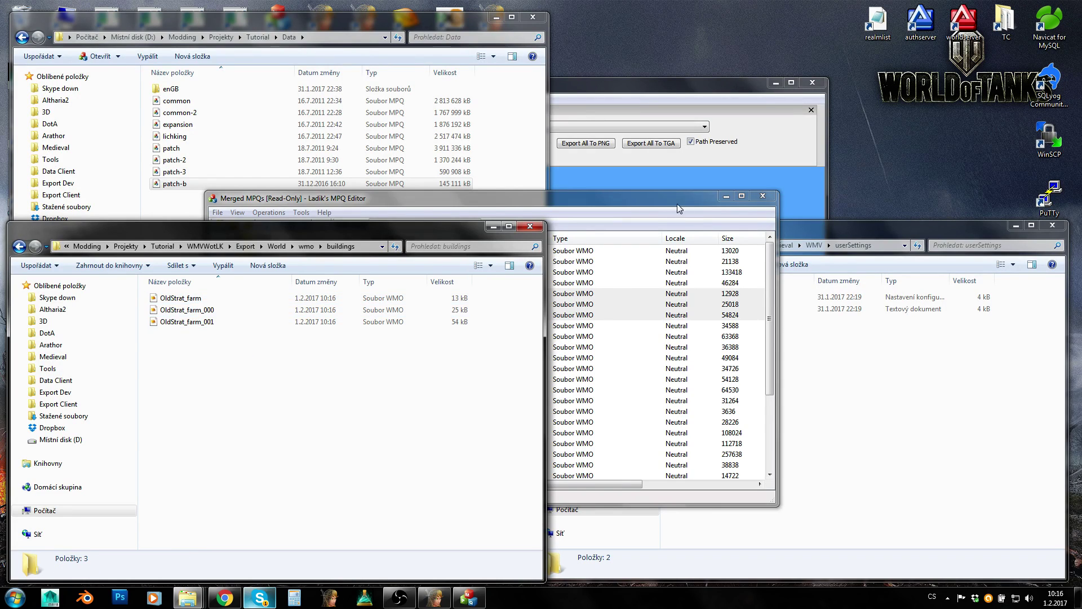
# Step: Move the MPQ Editor window aside and close it
pyautogui.moveTo(678, 209); pyautogui.dragTo(799, 154)
pyautogui.click(883, 151)
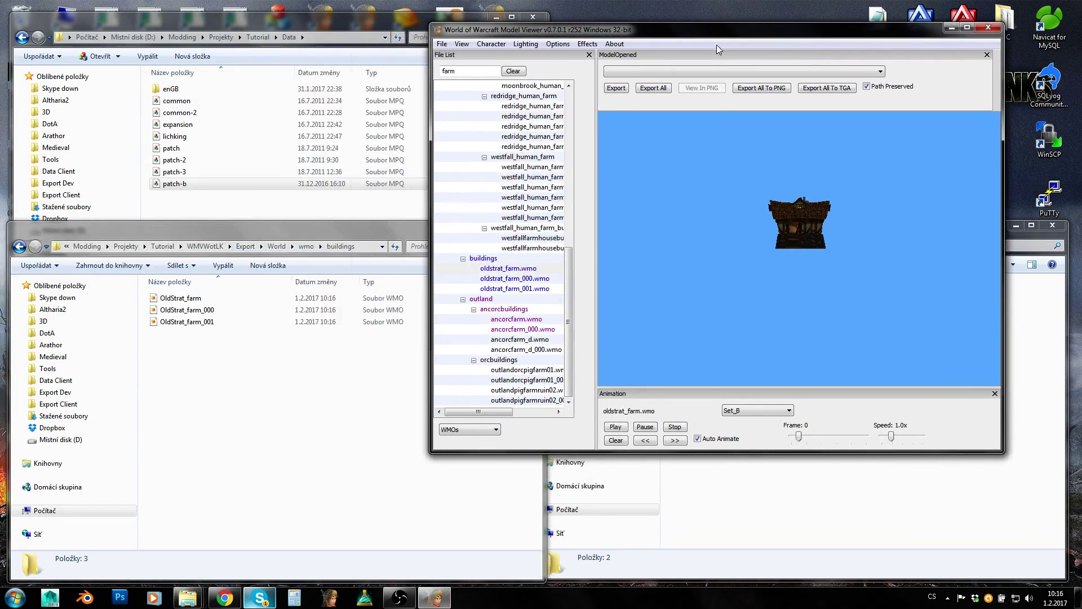
# Step: Go up to the World folder inside Export and delete its Azeroth, Generic and wmo folders
pyautogui.click(208, 161)
pyautogui.click(243, 426)
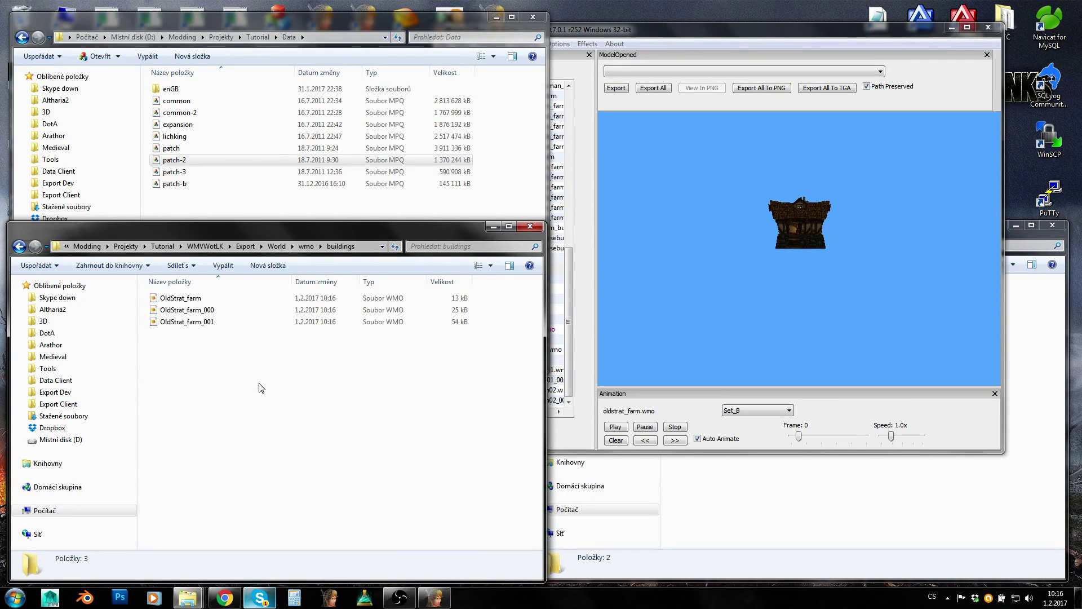
pyautogui.click(277, 246)
pyautogui.moveTo(183, 363); pyautogui.dragTo(171, 286)
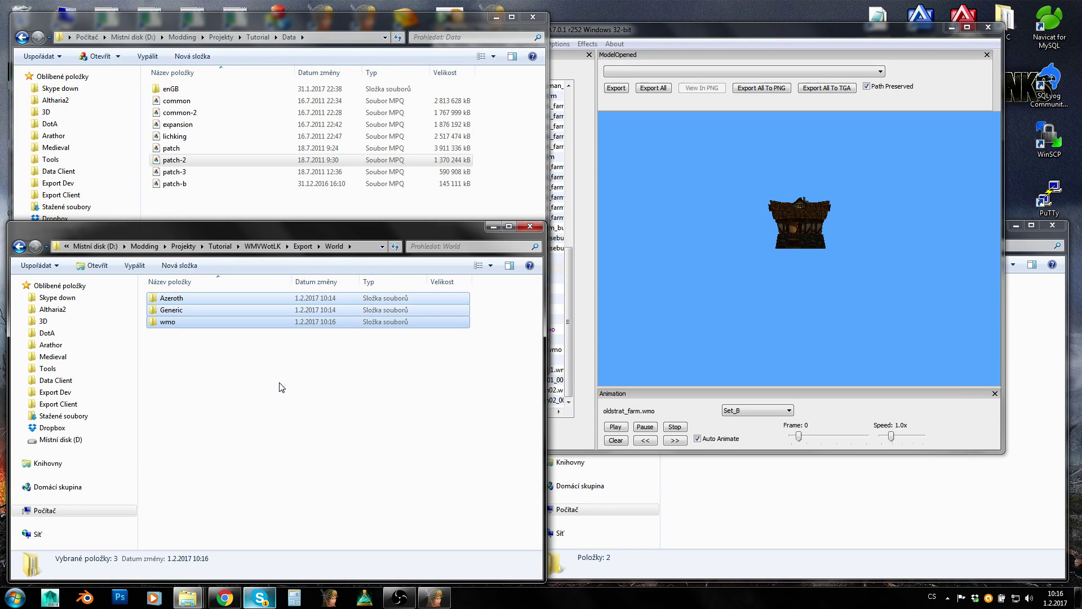
pyautogui.press('Delete')
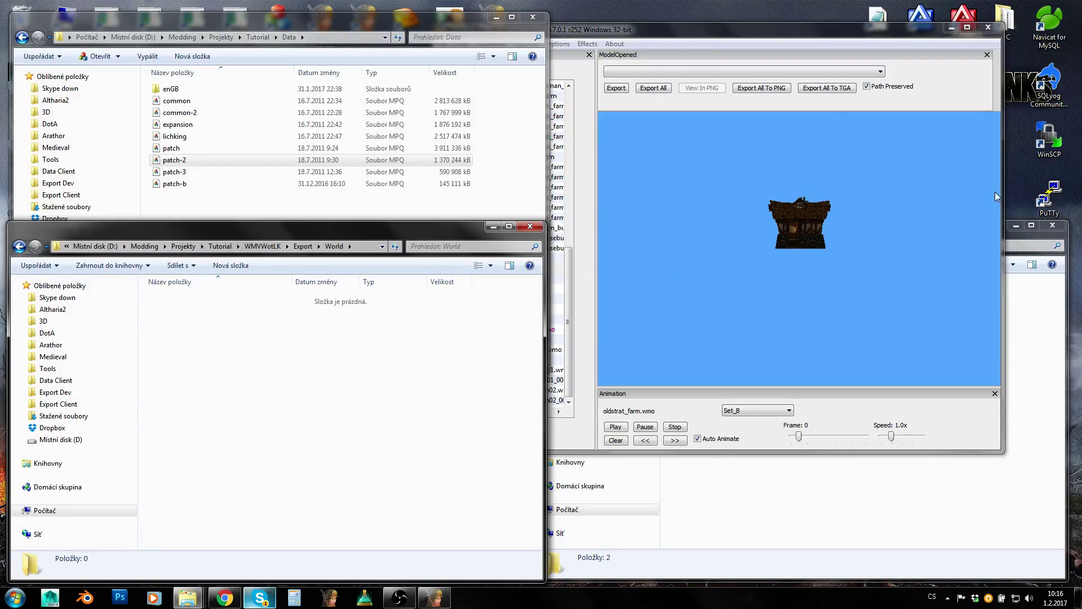
# Step: Filter the Model Viewer file list for "pallisade" among Models and load am_horde_pallisade_01.m2
pyautogui.click(802, 163)
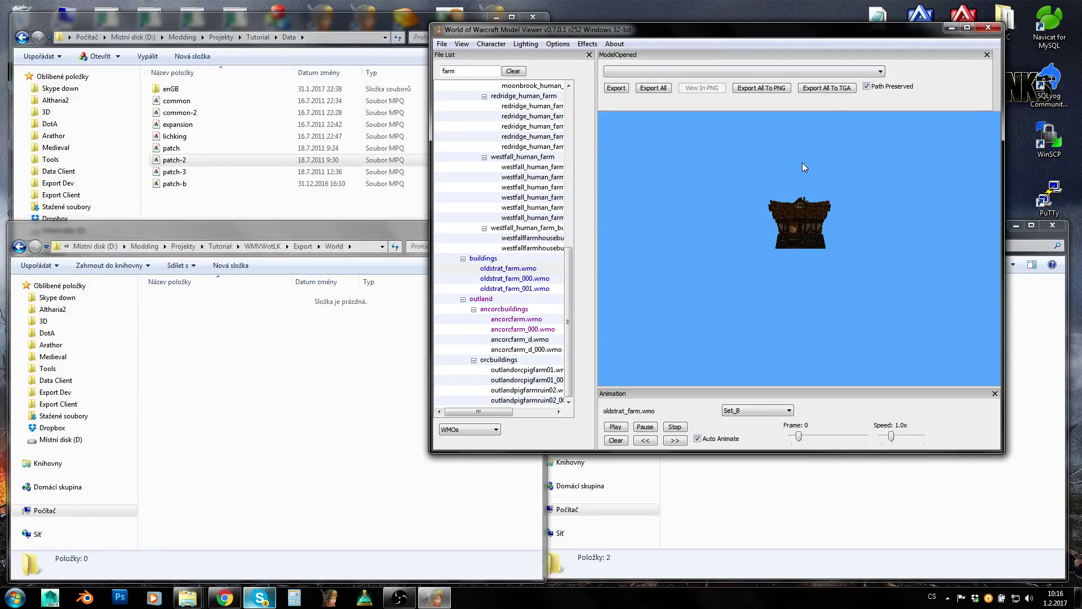
pyautogui.click(442, 44)
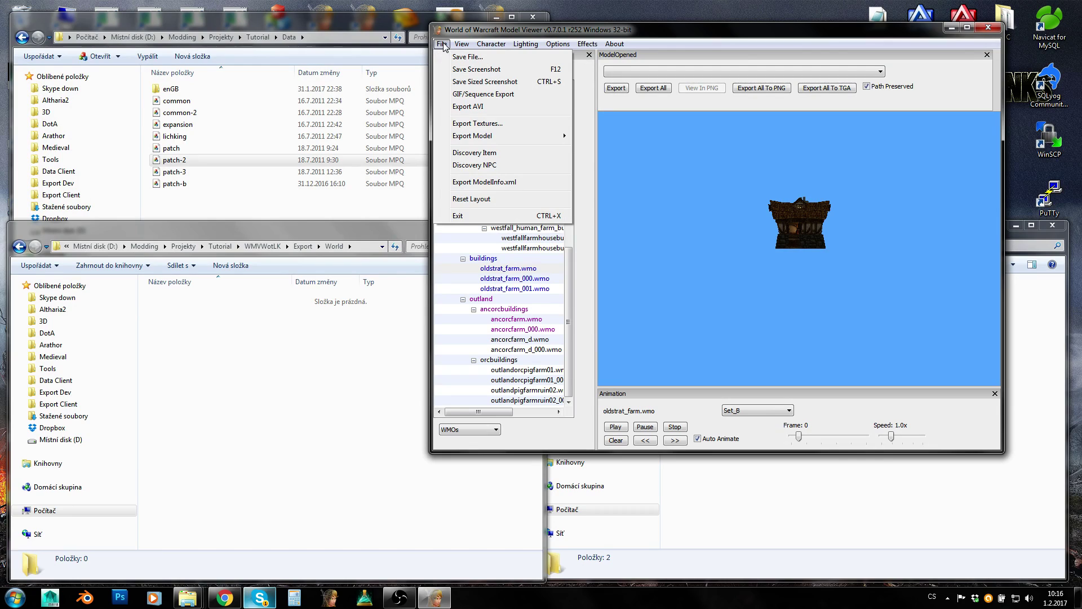
pyautogui.click(444, 46)
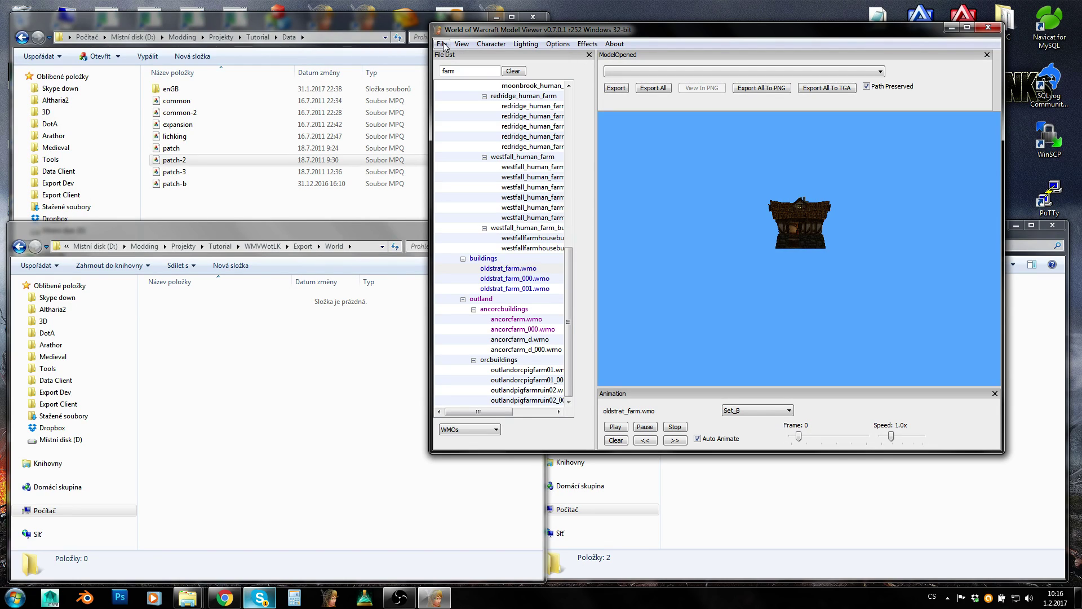
pyautogui.moveTo(465, 71); pyautogui.dragTo(413, 71)
pyautogui.press('Return')
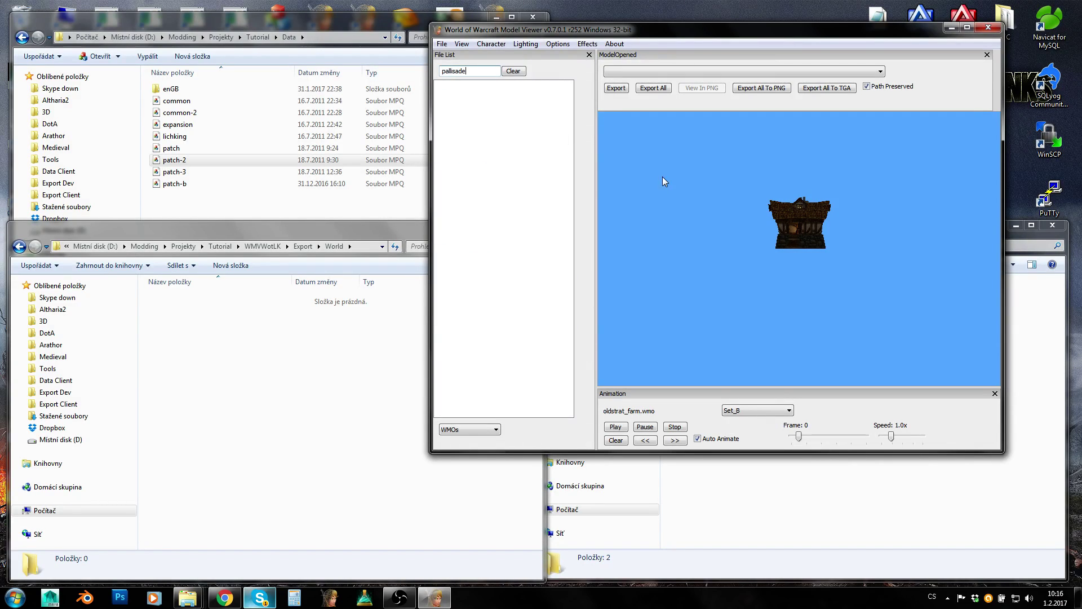
pyautogui.click(470, 429)
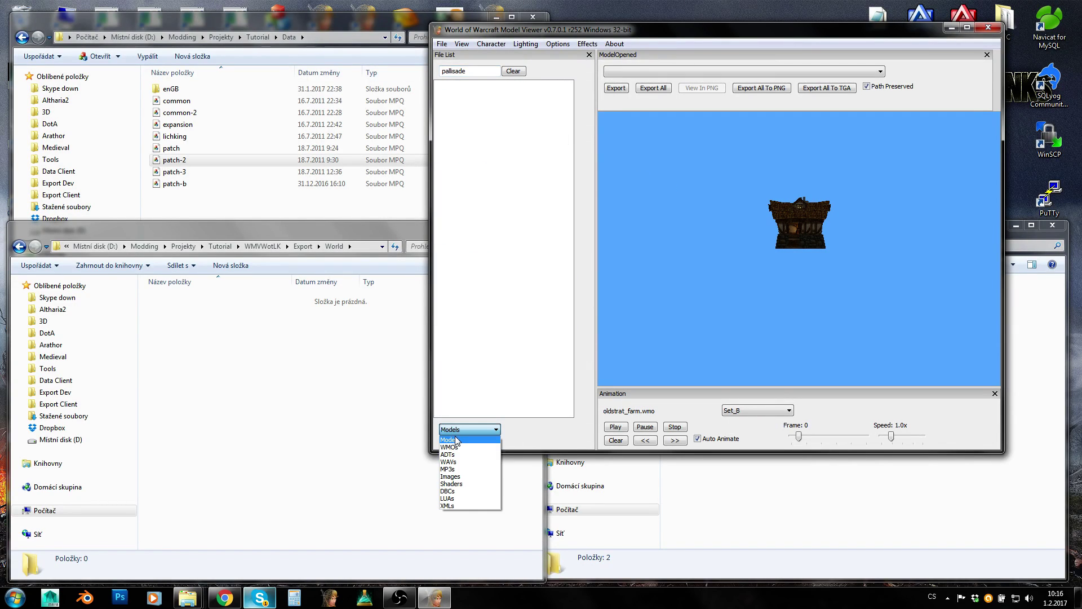
pyautogui.click(575, 302)
pyautogui.click(503, 107)
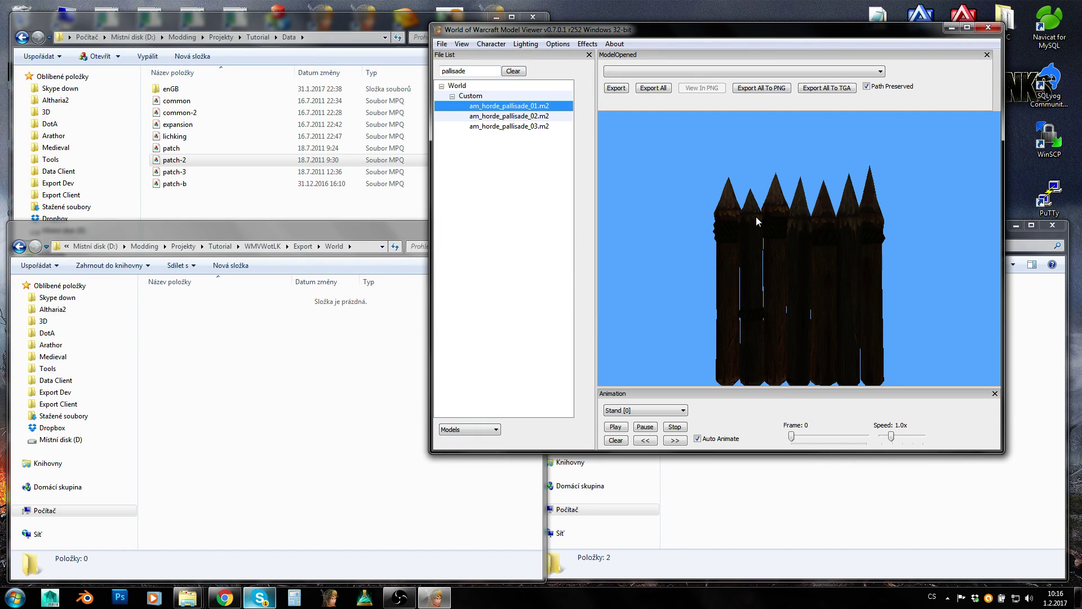
# Step: Switch the palisade's lighting to ambient light and inspect the model
pyautogui.moveTo(778, 253); pyautogui.dragTo(573, 95)
pyautogui.click(524, 45)
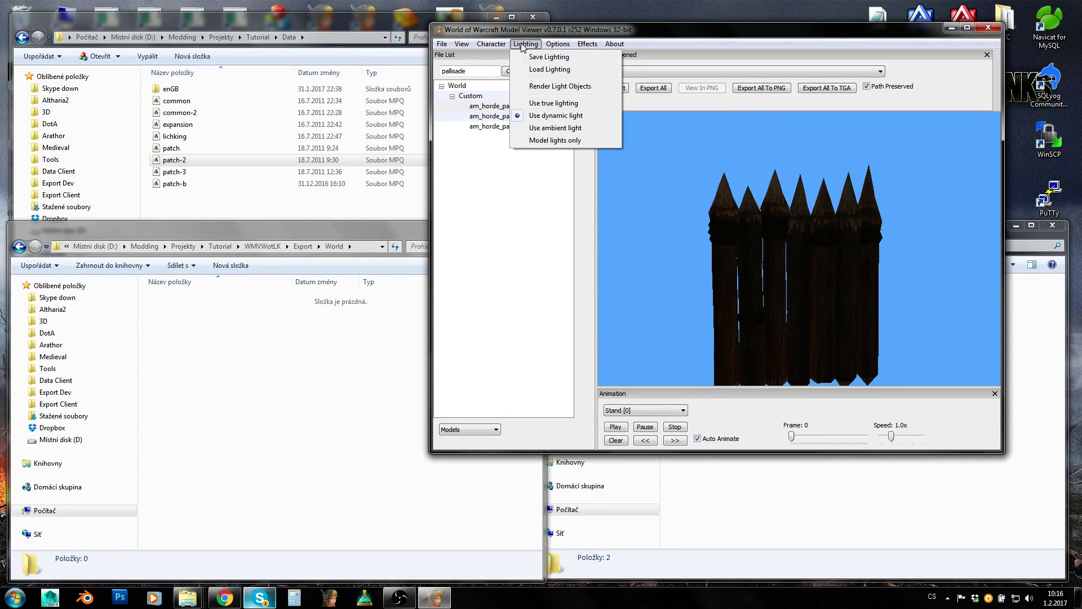
pyautogui.click(543, 128)
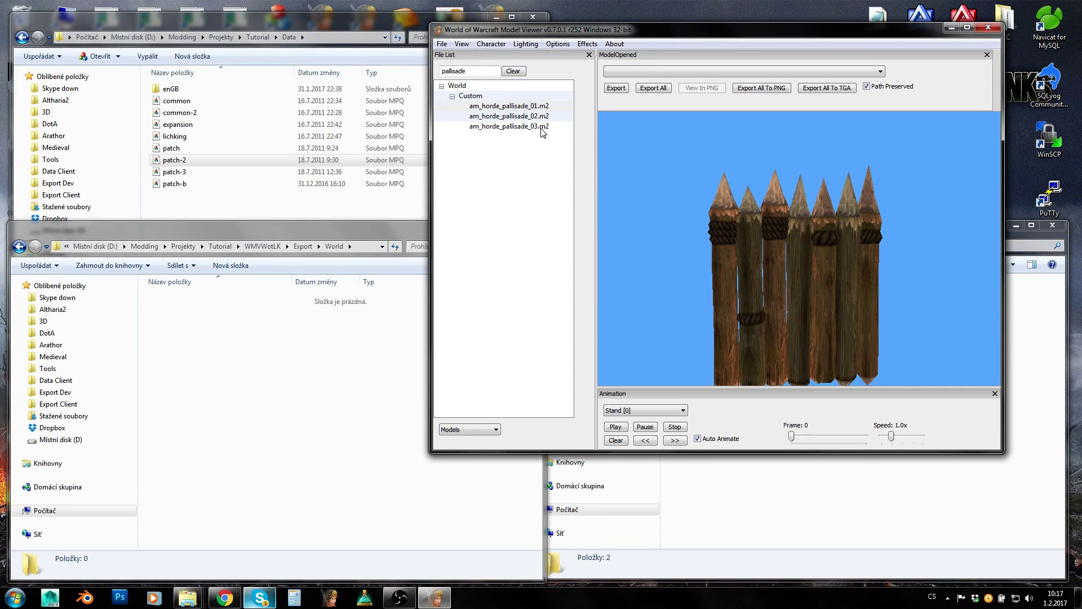
pyautogui.moveTo(789, 253); pyautogui.dragTo(850, 293)
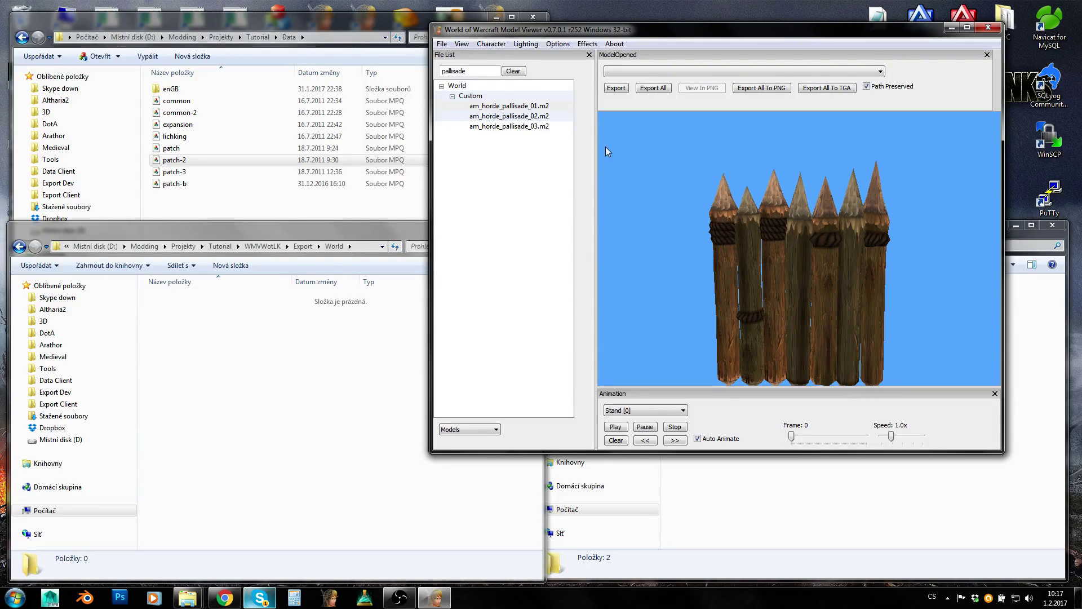
# Step: Start a Wavefront OBJ export of the palisade, and in Explorer copy the path D:\Modding\Projekty\Tutorial\WMVWotLK\Export and go to that folder
pyautogui.click(440, 47)
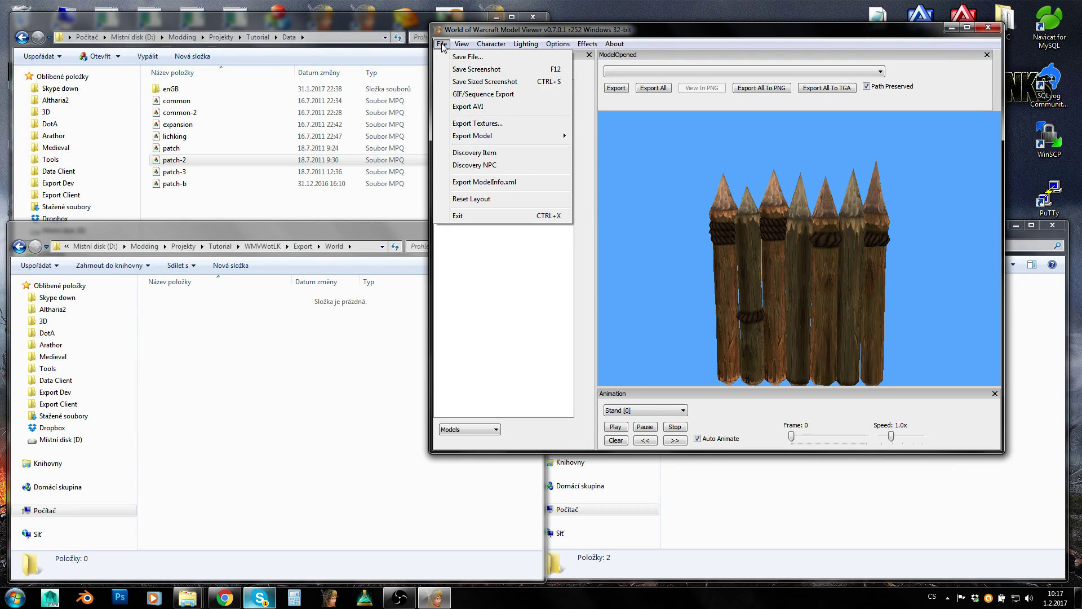
pyautogui.moveTo(505, 139)
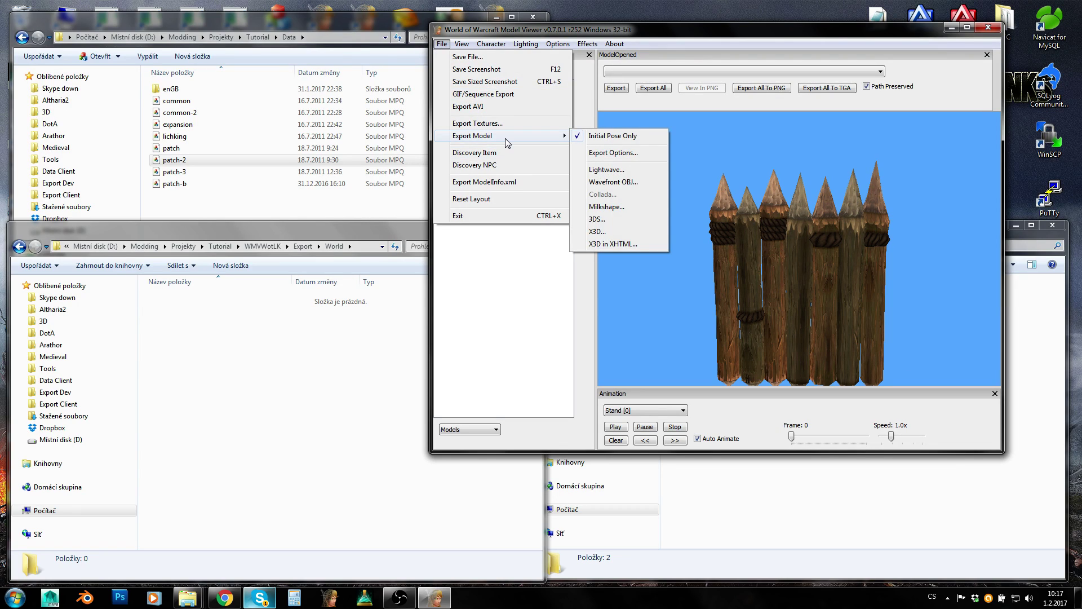
pyautogui.click(614, 182)
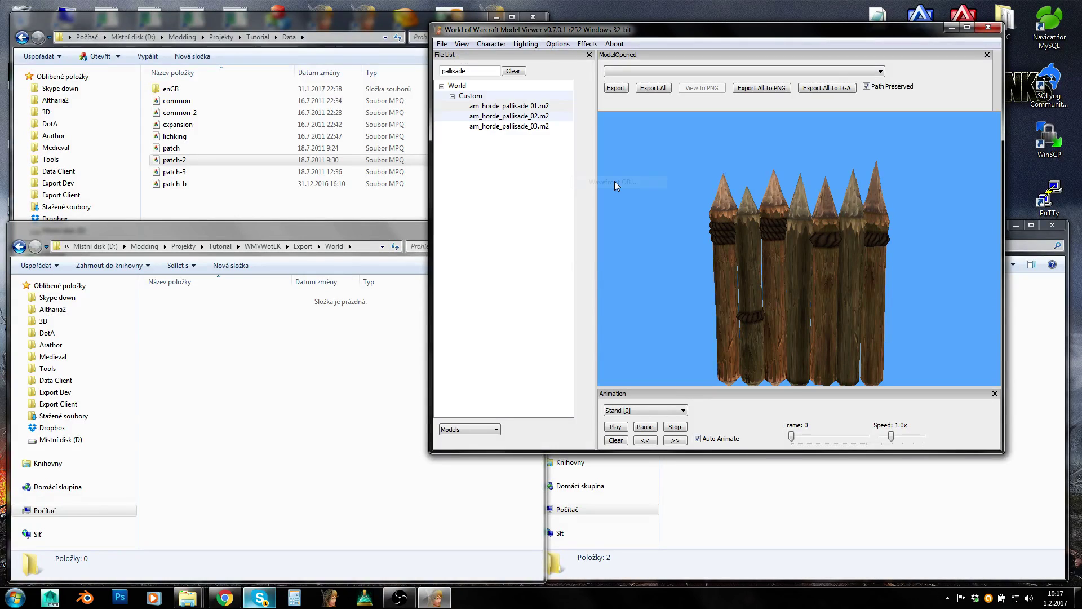
pyautogui.click(366, 246)
pyautogui.hotkey('ctrl', 'c')
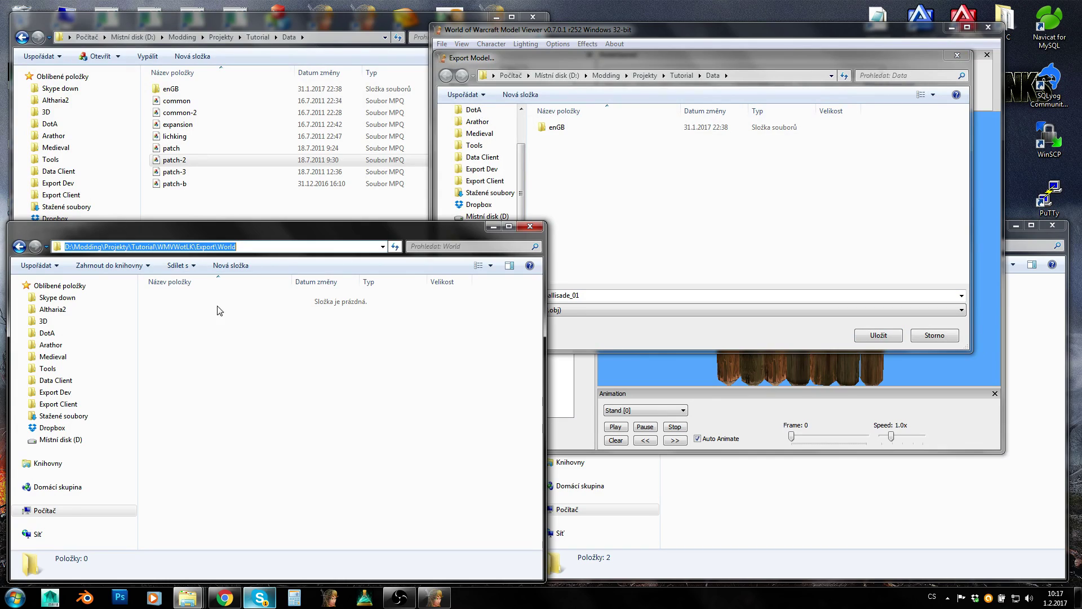
pyautogui.click(314, 244)
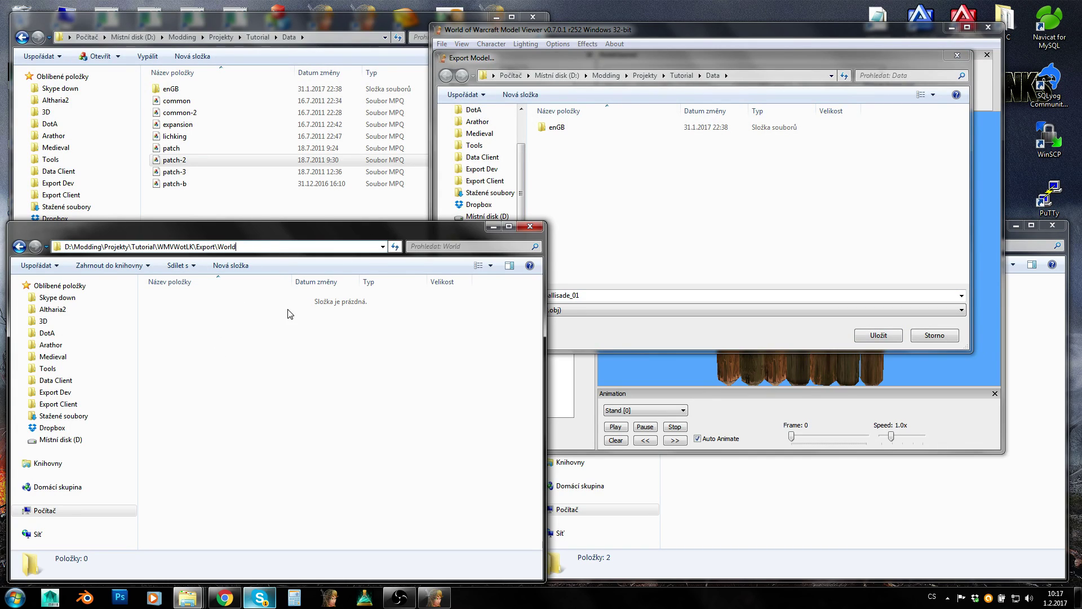
pyautogui.moveTo(214, 246); pyautogui.dragTo(286, 246)
pyautogui.press('BackSpace')
pyautogui.press('Return')
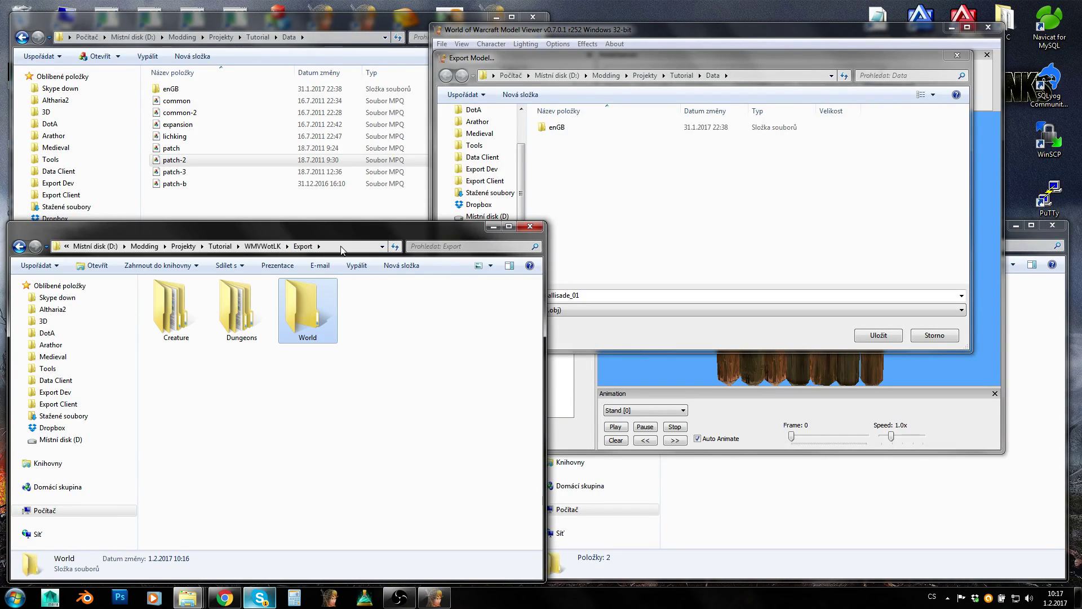
# Step: Permanently delete the Creature, Dungeons and World folders from the Export folder
pyautogui.moveTo(385, 366); pyautogui.dragTo(172, 295)
pyautogui.press('Delete')
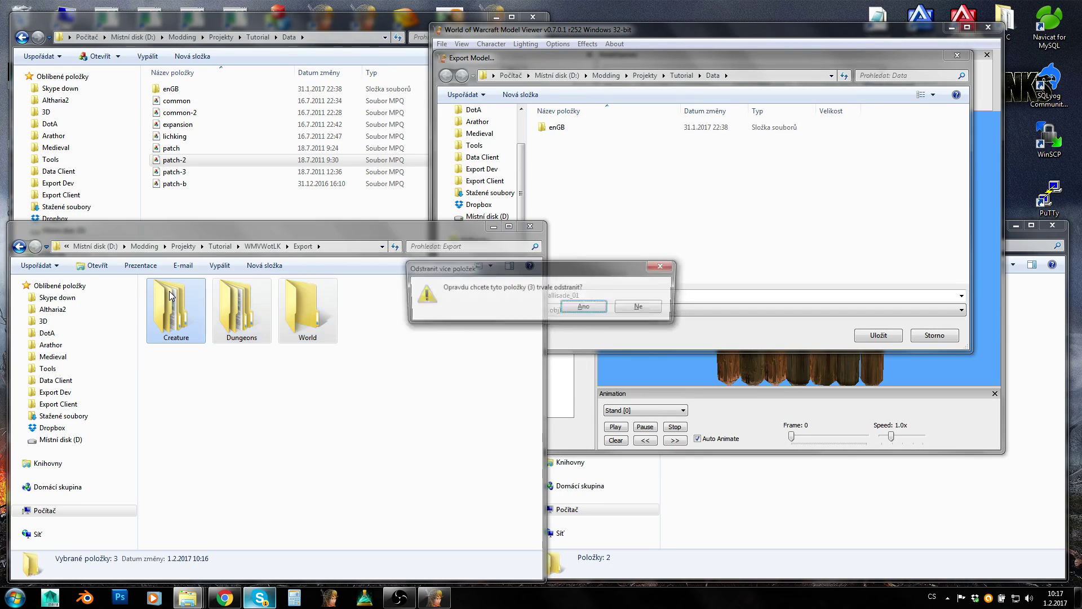
pyautogui.press('Return')
# Step: Save the OBJ export as am_horde_pallisade_01 in D:\Modding\Projekty\Tutorial\WMVWotLK\Export
pyautogui.click(616, 201)
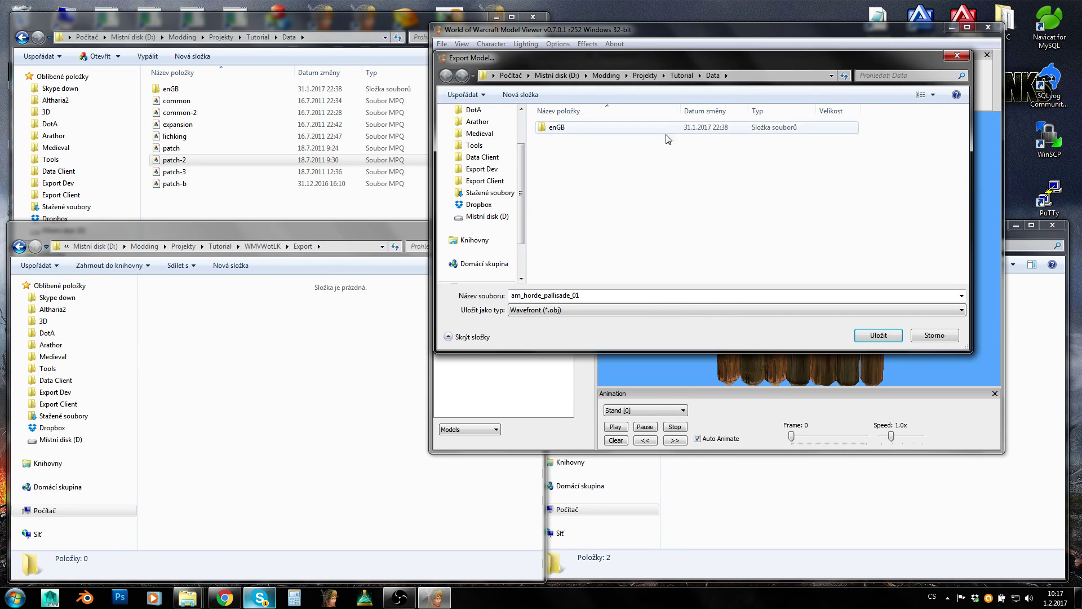
pyautogui.click(752, 78)
pyautogui.hotkey('ctrl', 'v')
pyautogui.press('Return')
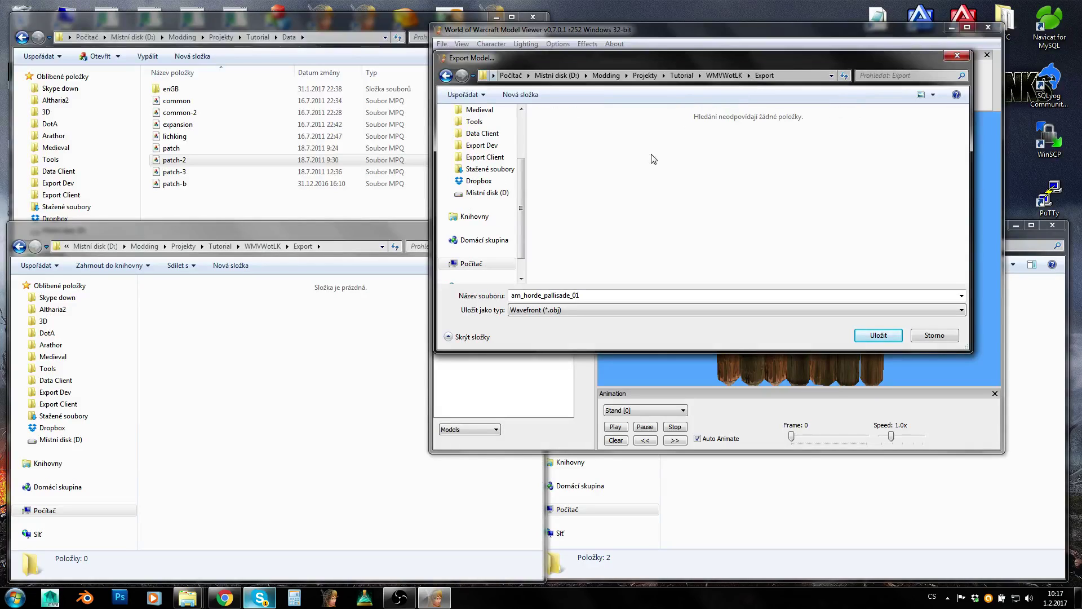
pyautogui.click(881, 334)
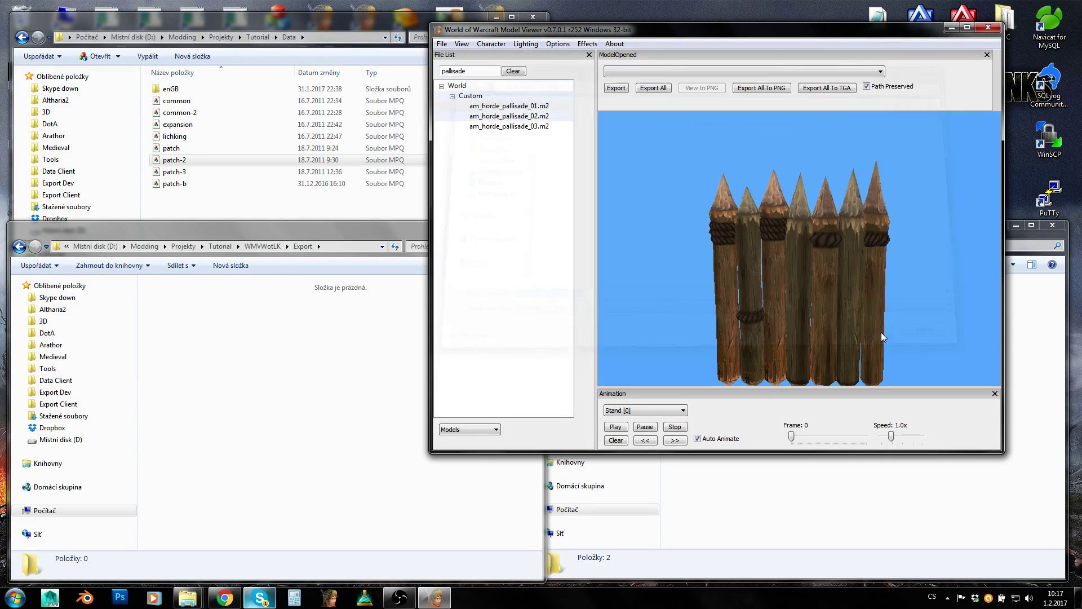
# Step: Check the exported palisade files in the Export folder: the 6OR_Garrison_Spikes01 texture and the MTL and OBJ files
pyautogui.click(350, 359)
pyautogui.click(191, 339)
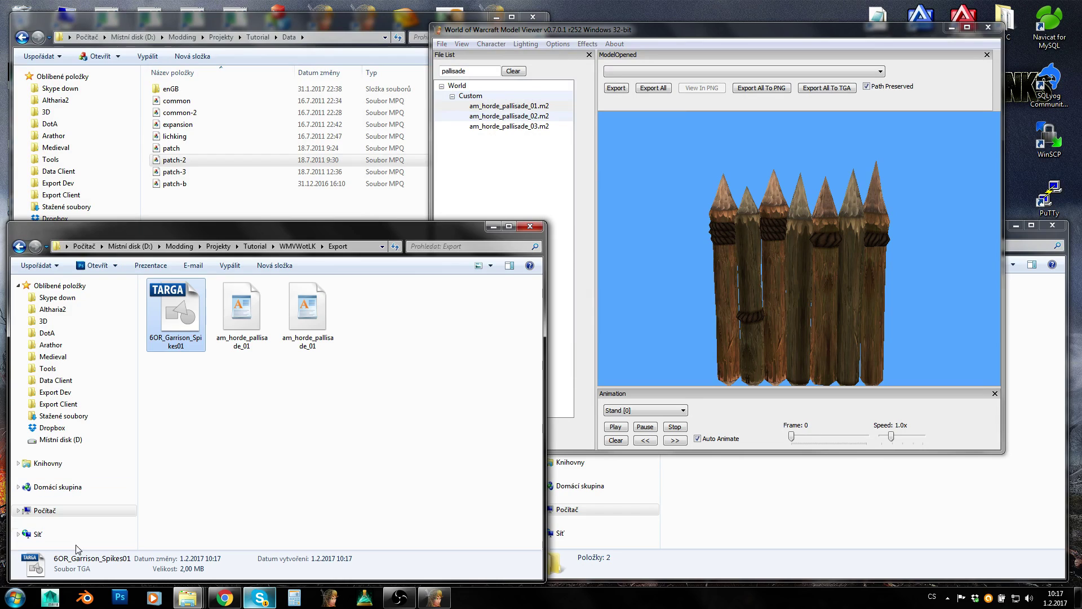
pyautogui.click(266, 311)
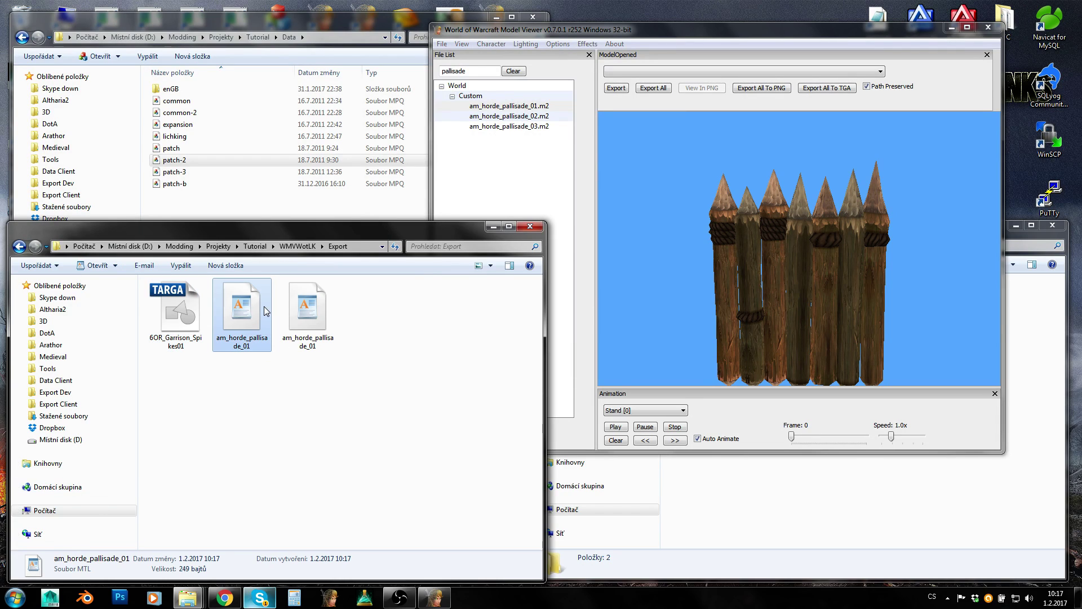
pyautogui.click(305, 310)
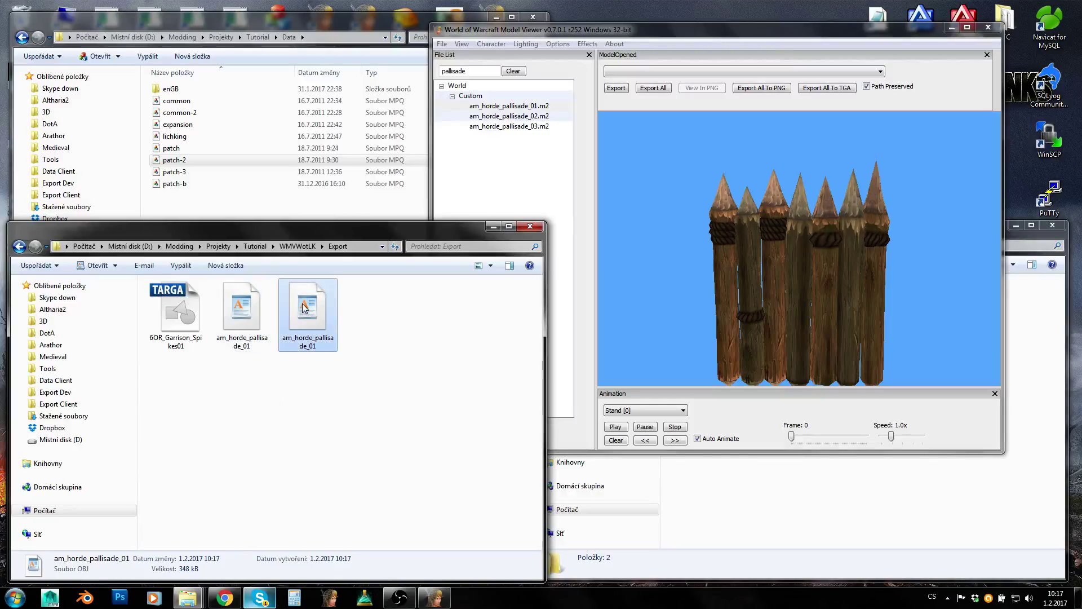
pyautogui.click(441, 44)
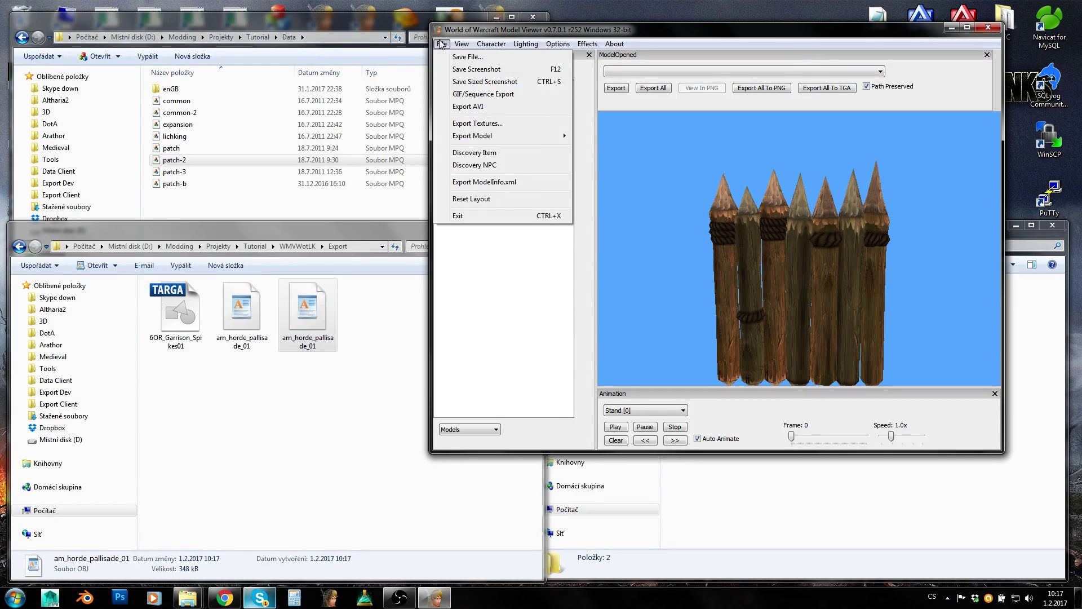
pyautogui.click(350, 400)
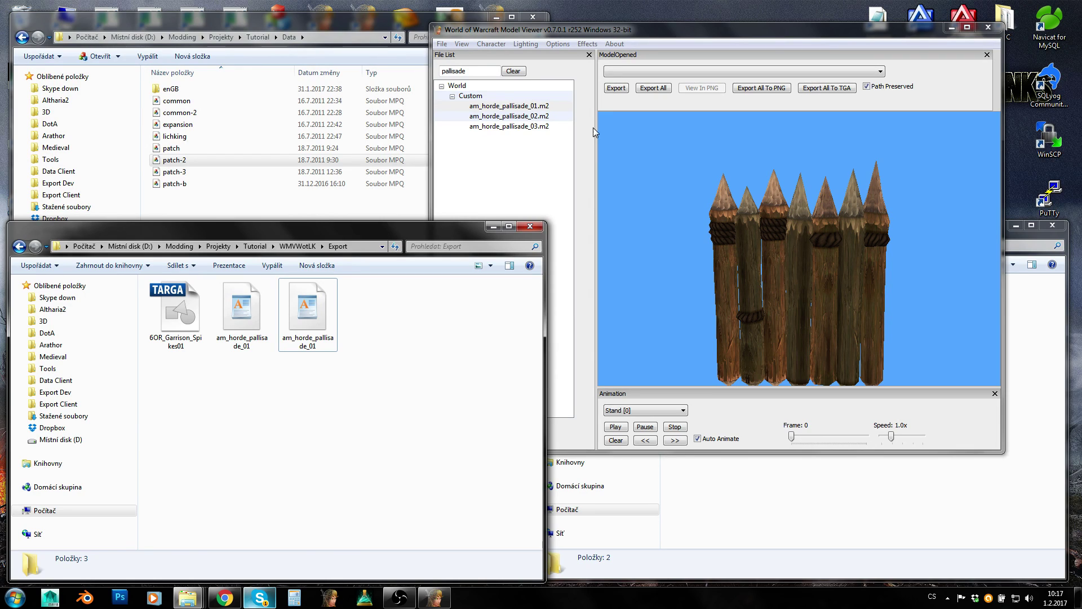
pyautogui.click(317, 348)
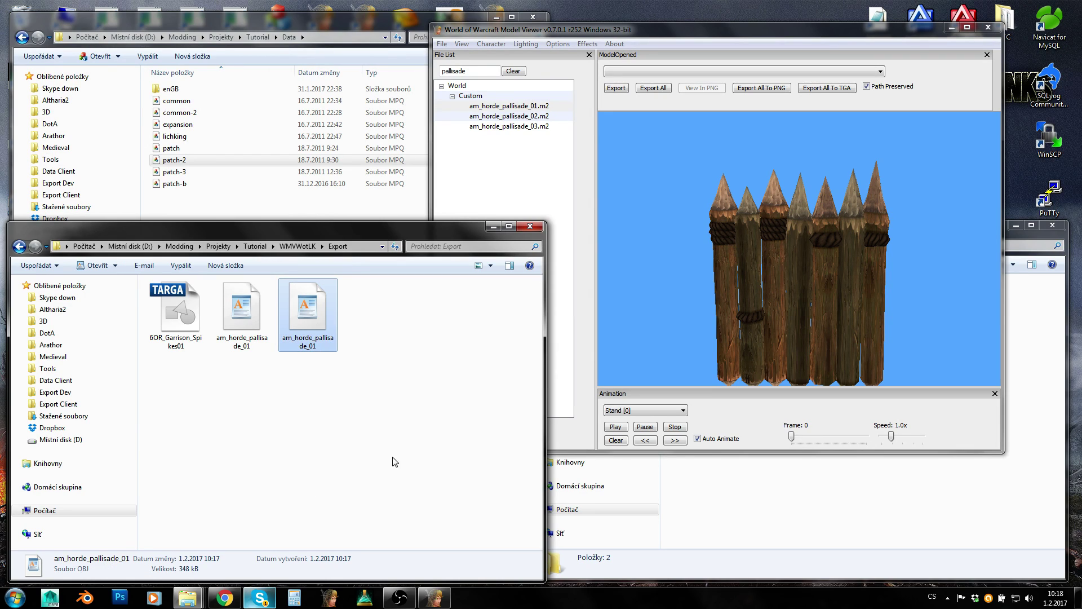
pyautogui.click(401, 359)
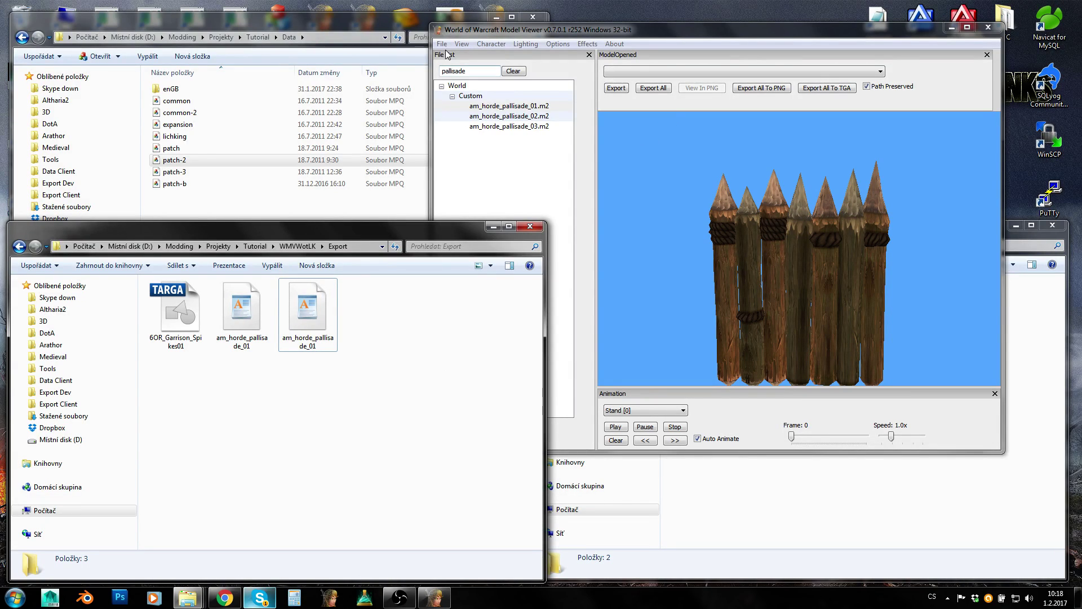
# Step: Clear the Model Viewer file list filter and expand the Character category
pyautogui.doubleClick(469, 70)
pyautogui.press('BackSpace')
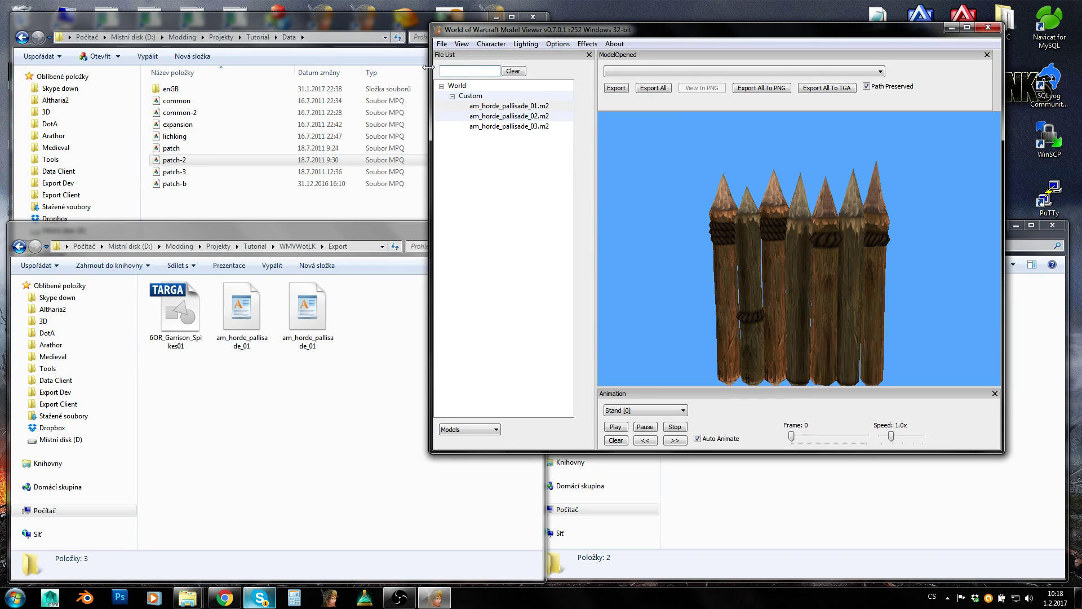
pyautogui.press('Return')
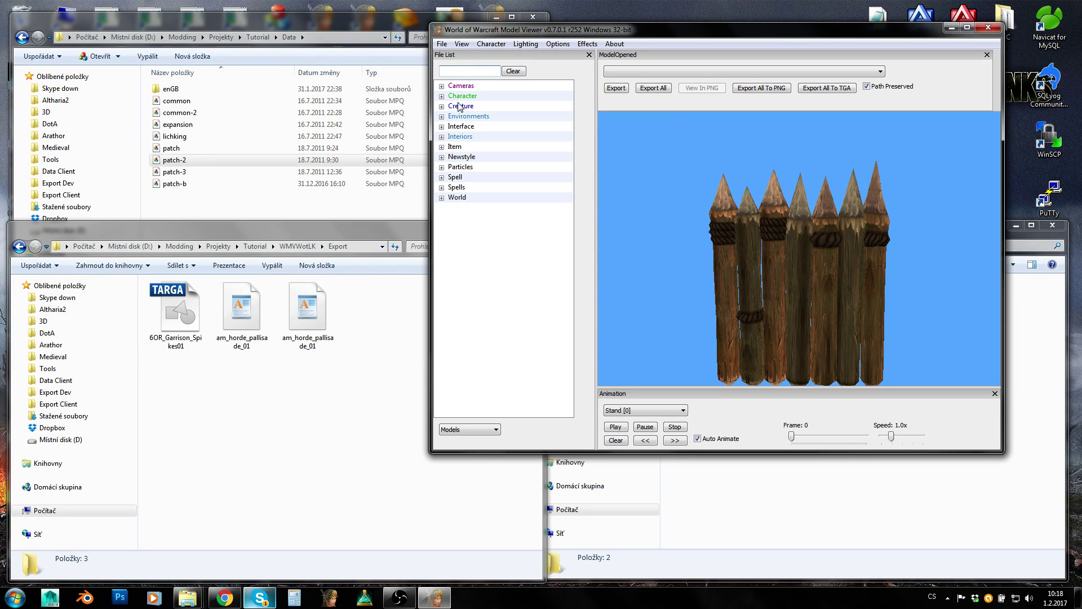
pyautogui.click(457, 97)
pyautogui.click(442, 96)
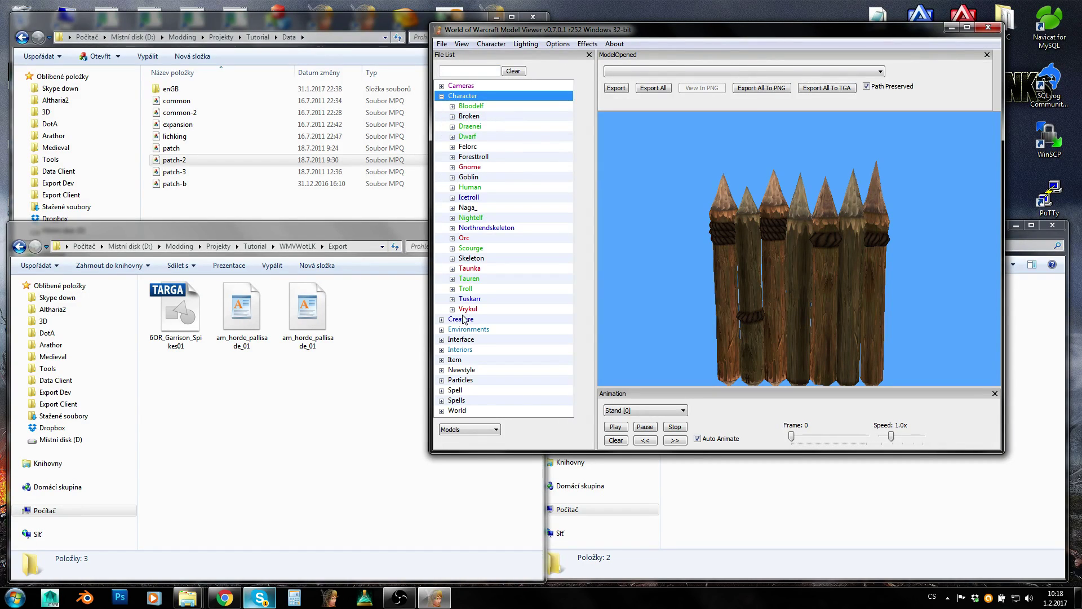
# Step: Browse the Skeleton, Taunka and Tuskarr entries under Character
pyautogui.click(475, 258)
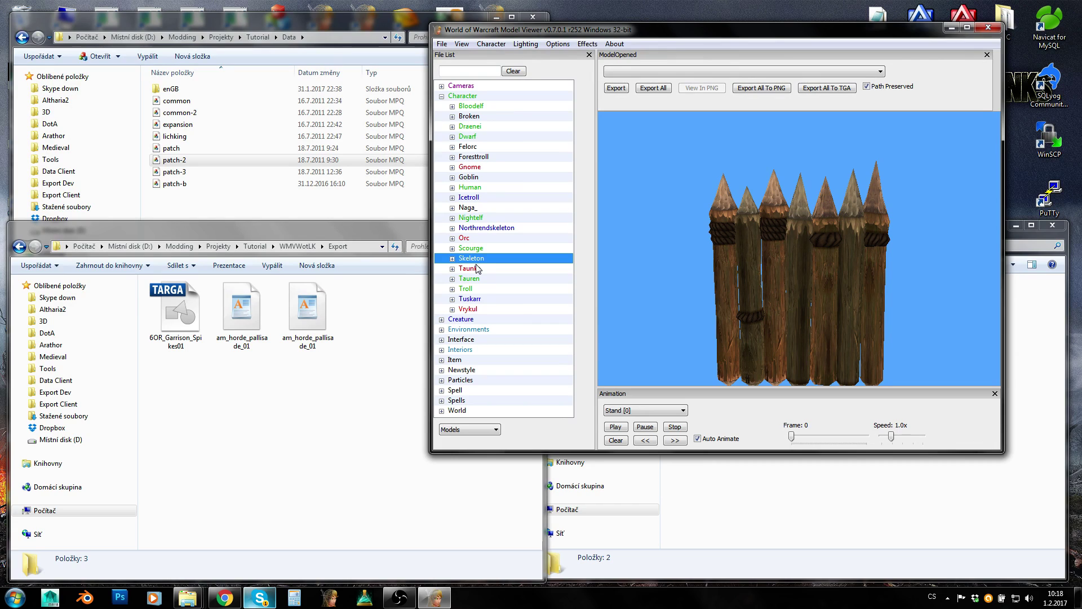
pyautogui.click(477, 270)
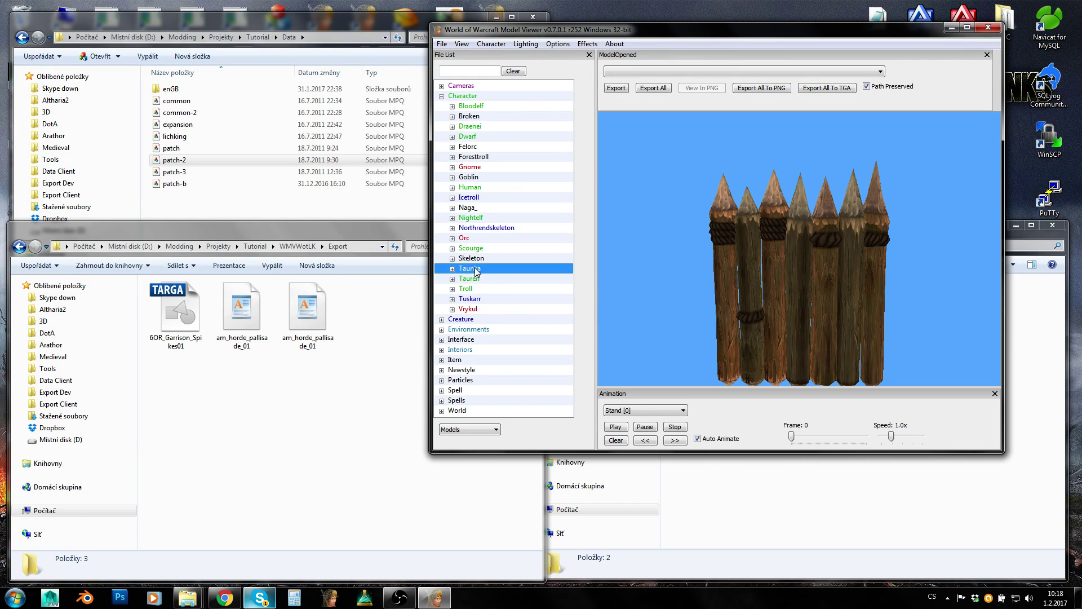
pyautogui.click(479, 299)
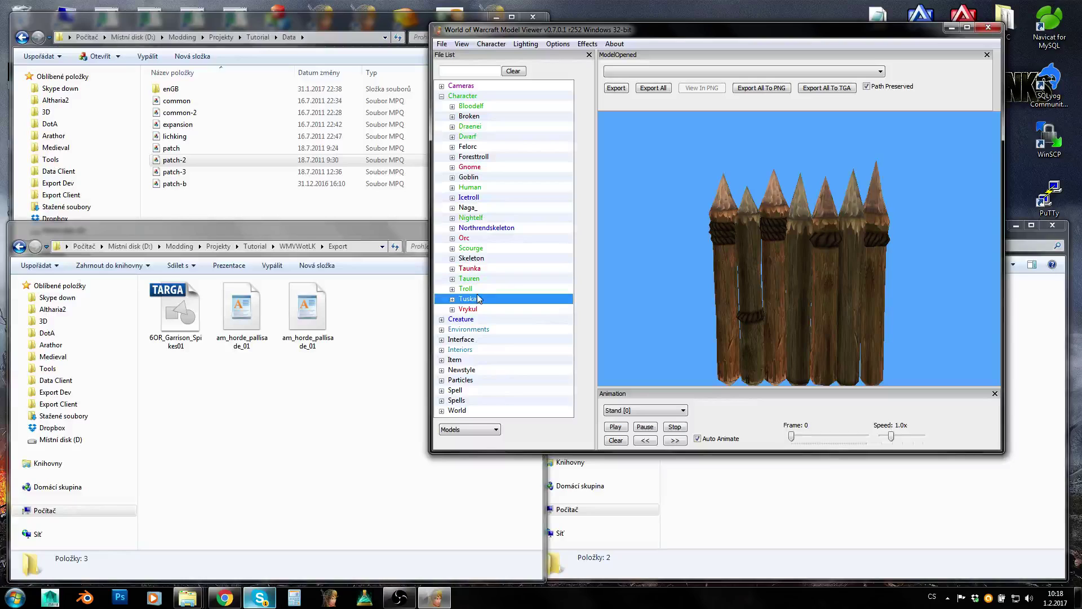
# Step: Load the humanmale.m2 model from the male subfolder of Human in the Character category
pyautogui.click(480, 218)
pyautogui.click(468, 188)
pyautogui.click(452, 187)
pyautogui.click(463, 208)
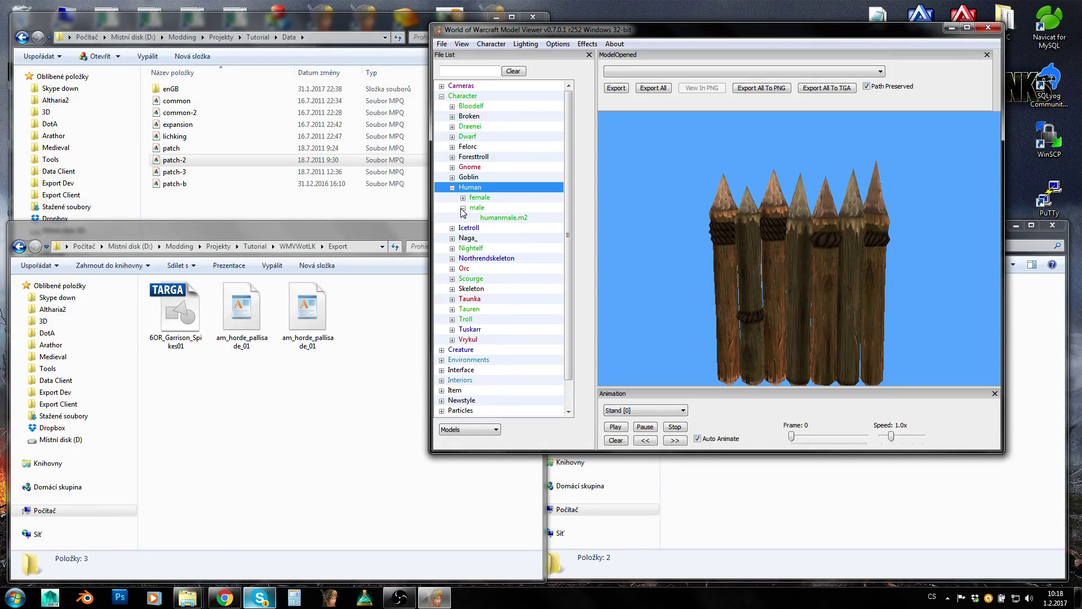
pyautogui.click(485, 220)
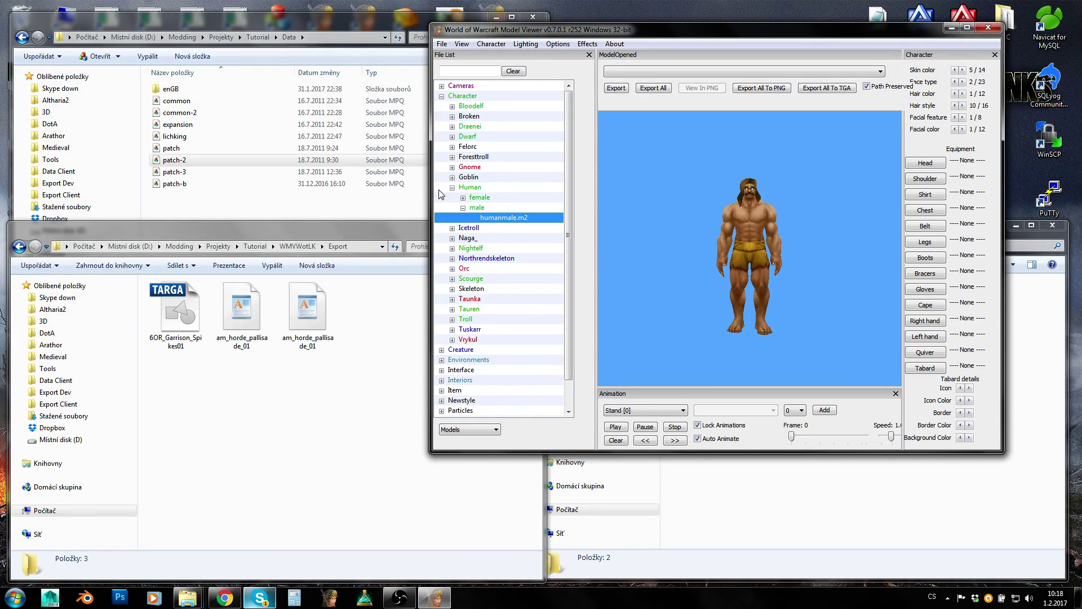
pyautogui.scroll(5, 724, 238)
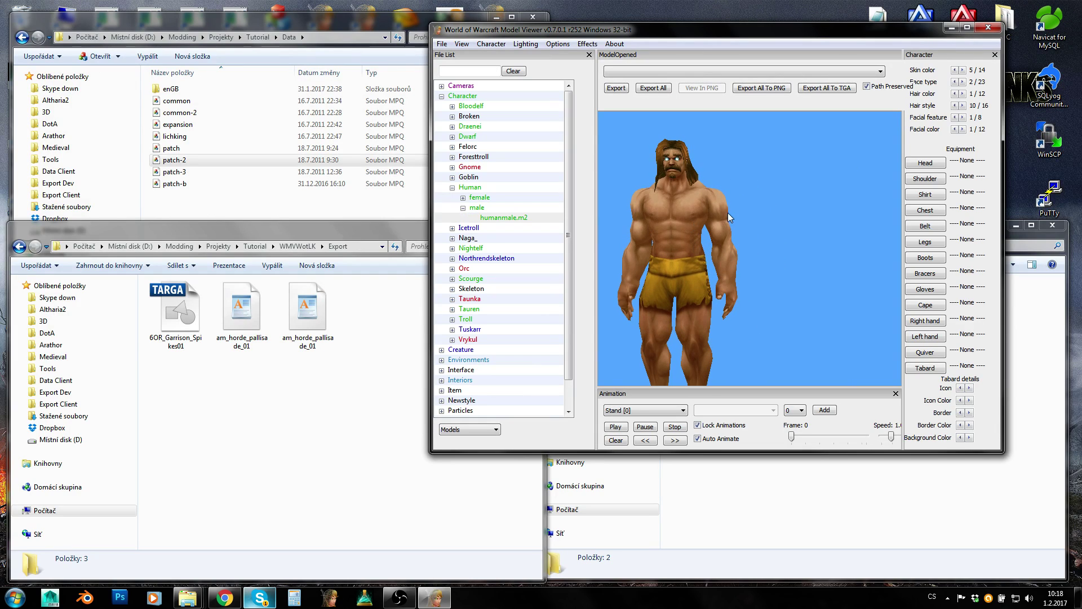
# Step: Move the Model Viewer window aside and enlarge it so the Character equipment options fit completely
pyautogui.moveTo(902, 29); pyautogui.dragTo(615, 37)
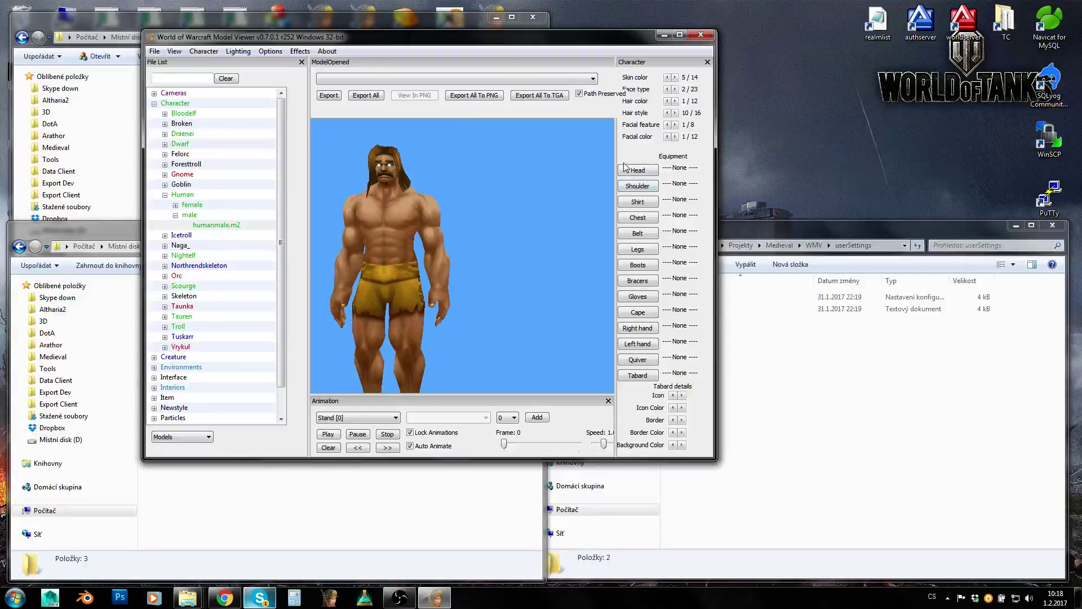
pyautogui.moveTo(614, 169); pyautogui.dragTo(711, 171)
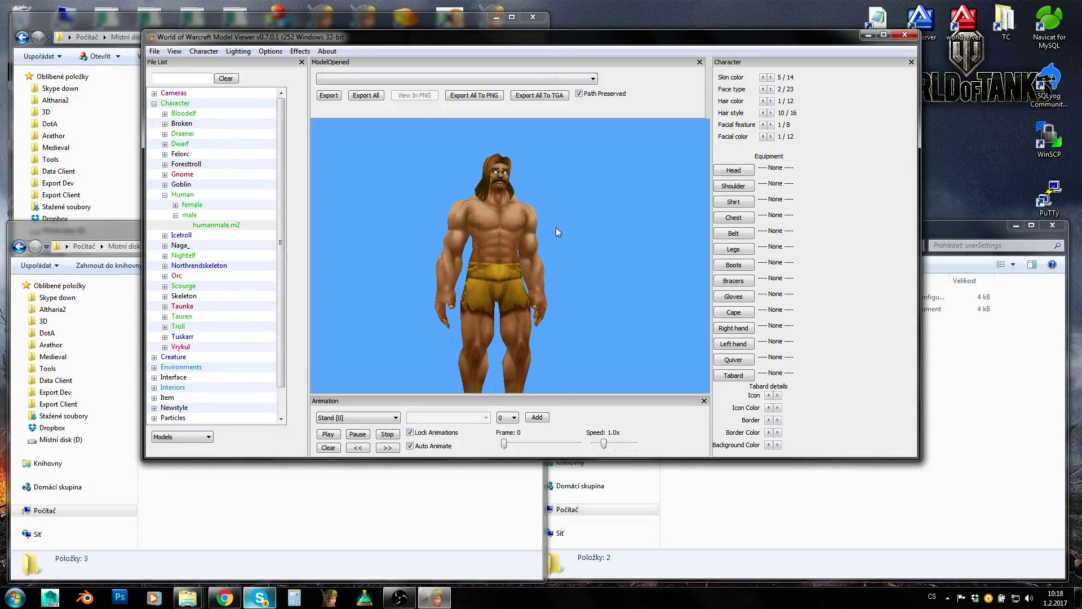
pyautogui.scroll(1, 556, 228)
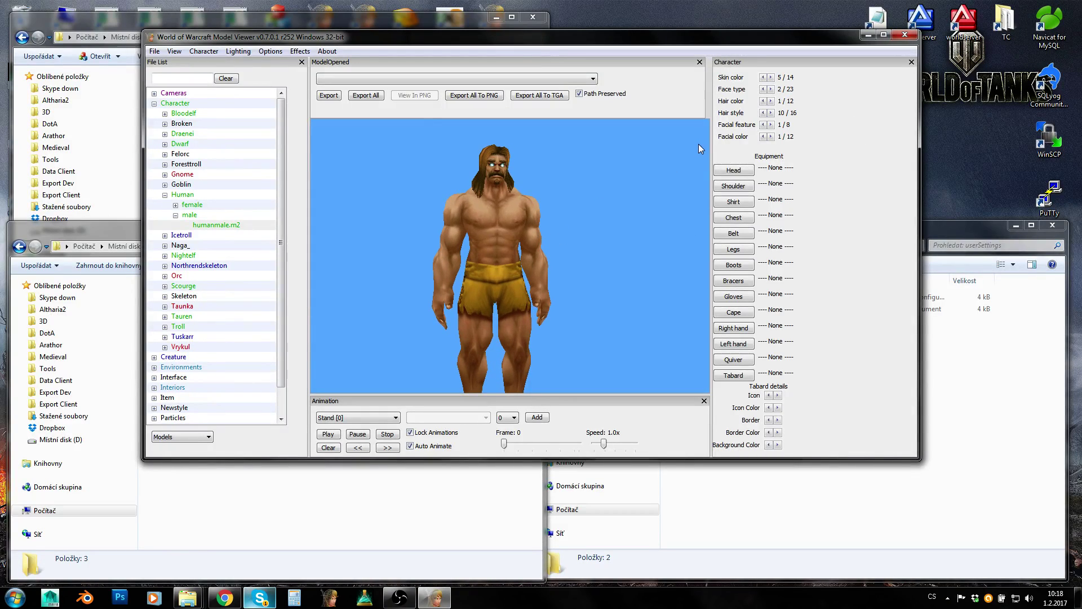
# Step: Step the human male's skin color to 13 and his face type to 8
pyautogui.click(770, 77)
pyautogui.click(770, 77)
pyautogui.click(771, 78)
pyautogui.click(770, 77)
pyautogui.click(770, 78)
pyautogui.click(770, 77)
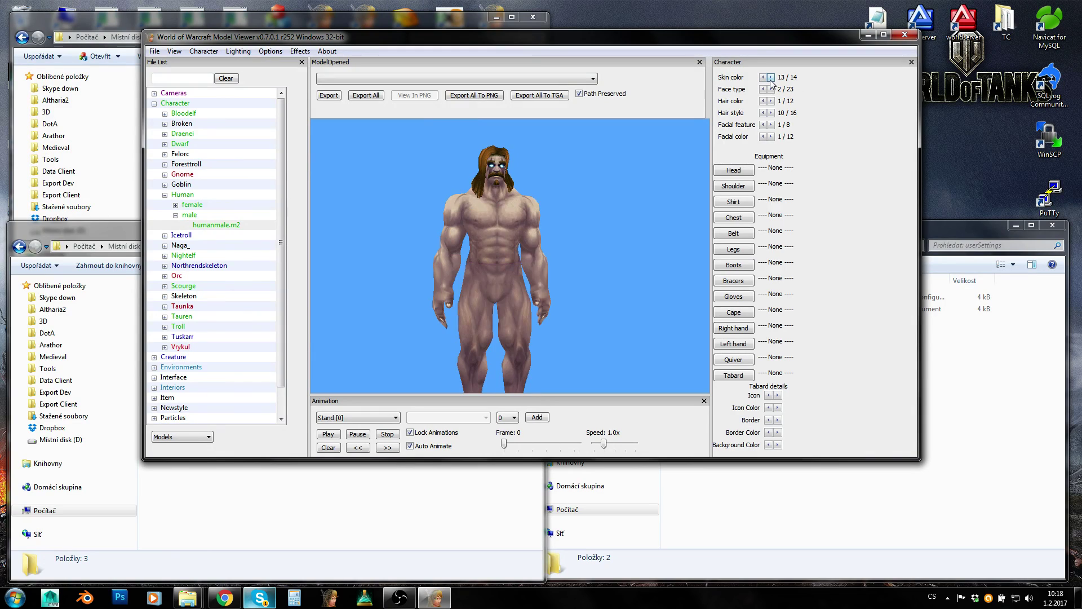
pyautogui.click(770, 77)
pyautogui.click(770, 77)
pyautogui.click(770, 89)
pyautogui.click(771, 89)
pyautogui.click(770, 89)
pyautogui.click(770, 89)
pyautogui.click(770, 89)
pyautogui.click(770, 89)
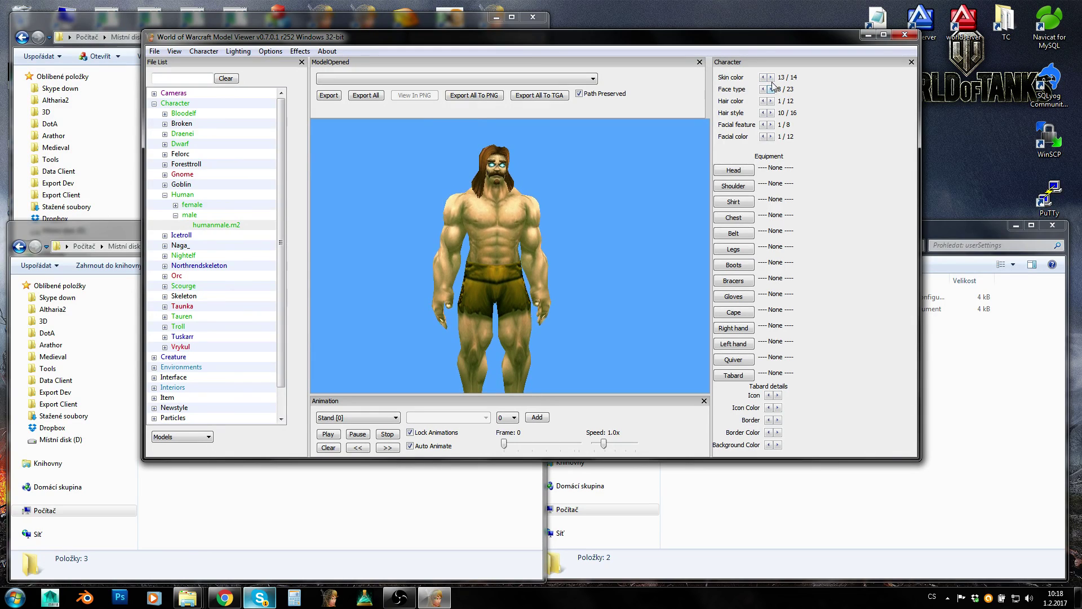
# Step: Set the human male's skin color to 2 and his face type to 16
pyautogui.click(771, 77)
pyautogui.click(770, 77)
pyautogui.click(771, 77)
pyautogui.click(770, 89)
pyautogui.click(770, 89)
pyautogui.click(770, 89)
pyautogui.click(771, 89)
pyautogui.click(770, 89)
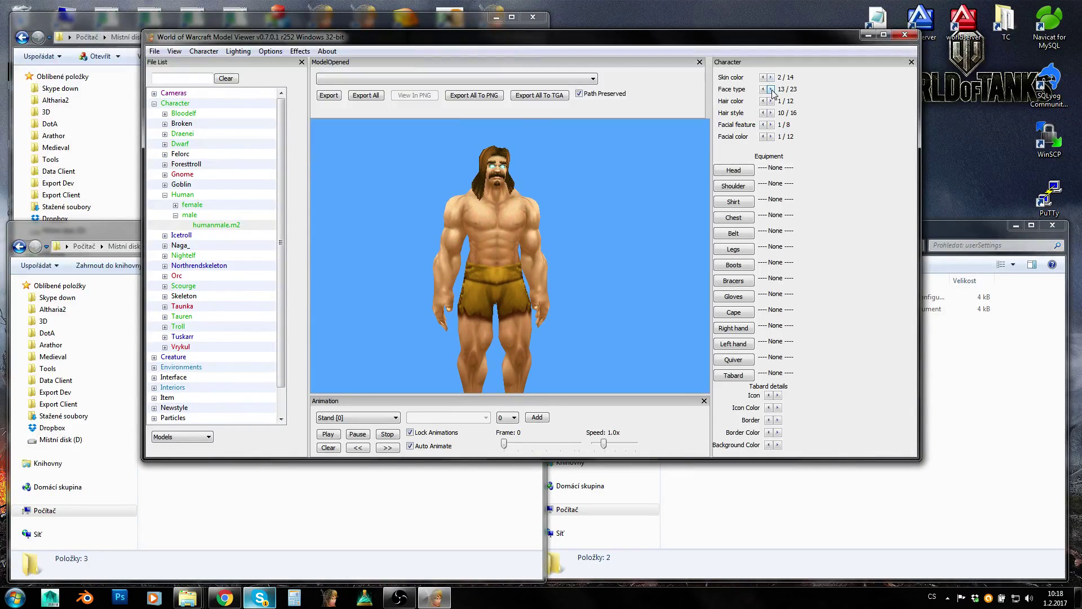
pyautogui.doubleClick(770, 89)
pyautogui.click(771, 89)
# Step: Set the human male's hair color to 8
pyautogui.click(771, 101)
pyautogui.click(771, 101)
pyautogui.click(770, 100)
pyautogui.click(770, 101)
pyautogui.click(770, 101)
pyautogui.click(770, 101)
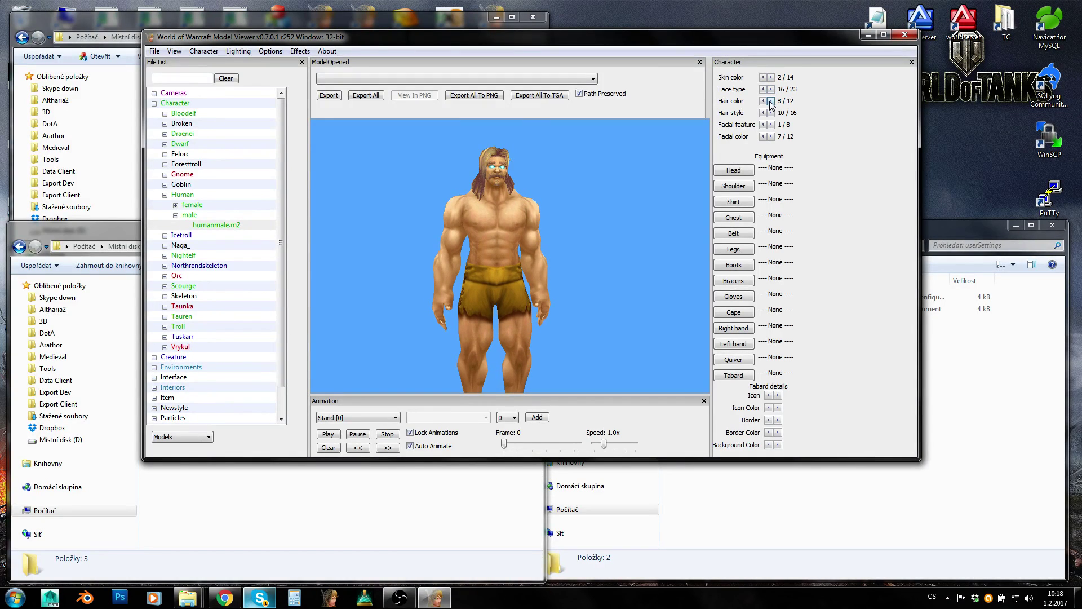
pyautogui.click(770, 100)
# Step: Set the human male's hair style to 16 and his facial feature to 8
pyautogui.click(771, 112)
pyautogui.click(770, 113)
pyautogui.click(770, 113)
pyautogui.click(771, 112)
pyautogui.click(770, 113)
pyautogui.click(771, 113)
pyautogui.click(771, 125)
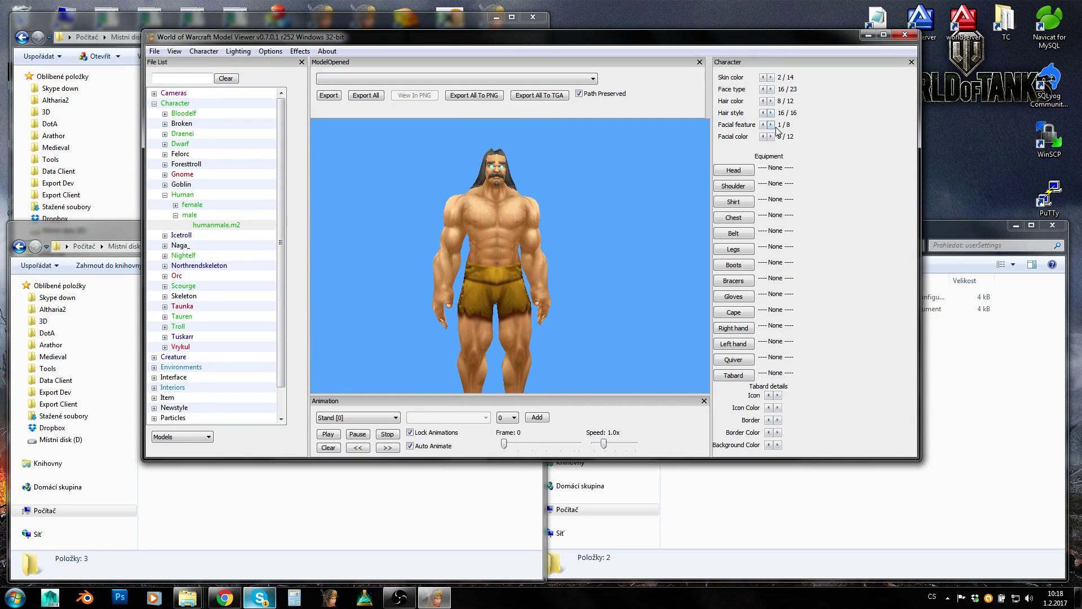
pyautogui.click(770, 125)
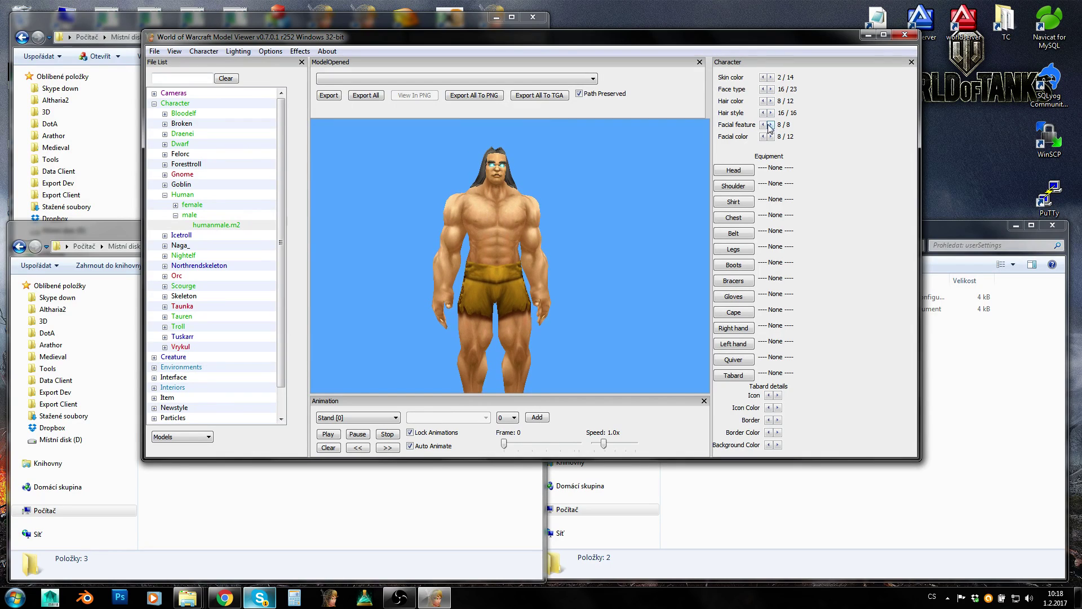
pyautogui.scroll(-3, 600, 204)
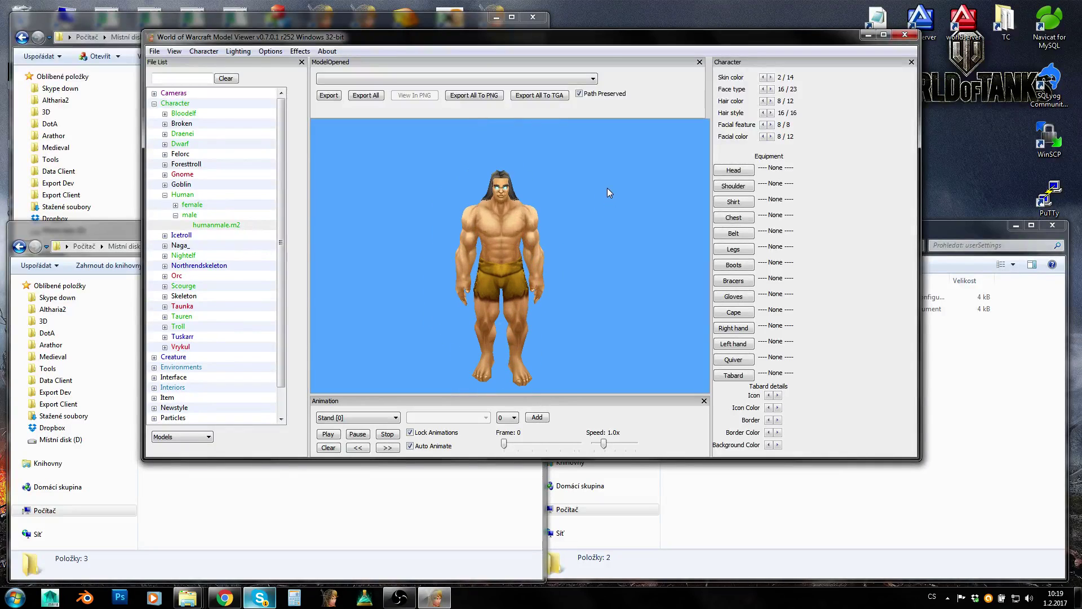
# Step: Equip the character's chest slot with Agin's Crushing Carapace
pyautogui.click(734, 217)
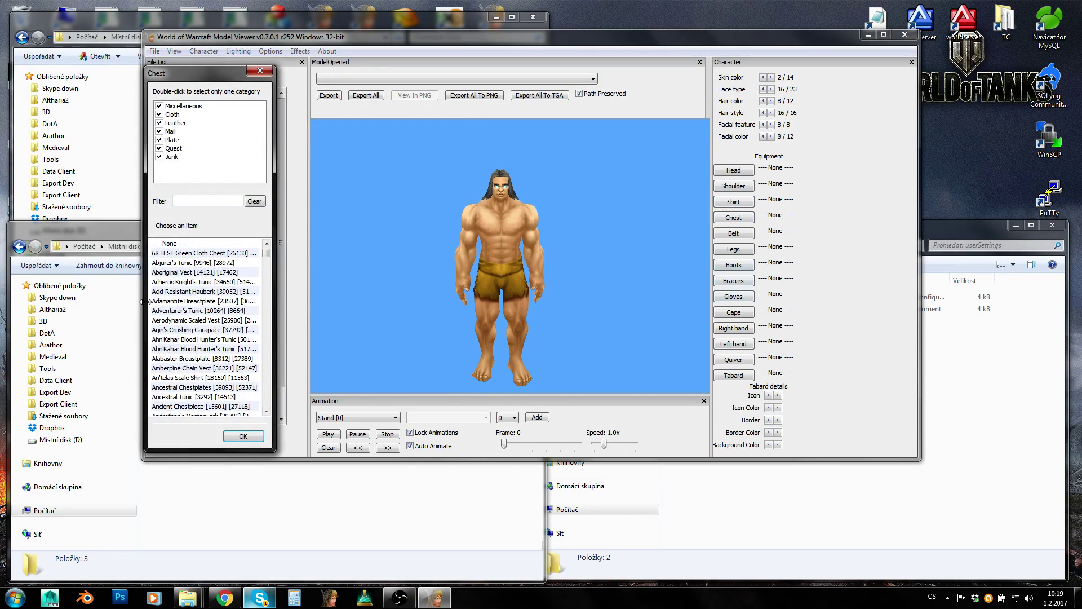
pyautogui.click(203, 292)
pyautogui.click(203, 330)
# Step: Try Adventurer's Belt and Aged Abomination Tripe in the belt slot, and equip the Amberplate Waistguard
pyautogui.click(734, 234)
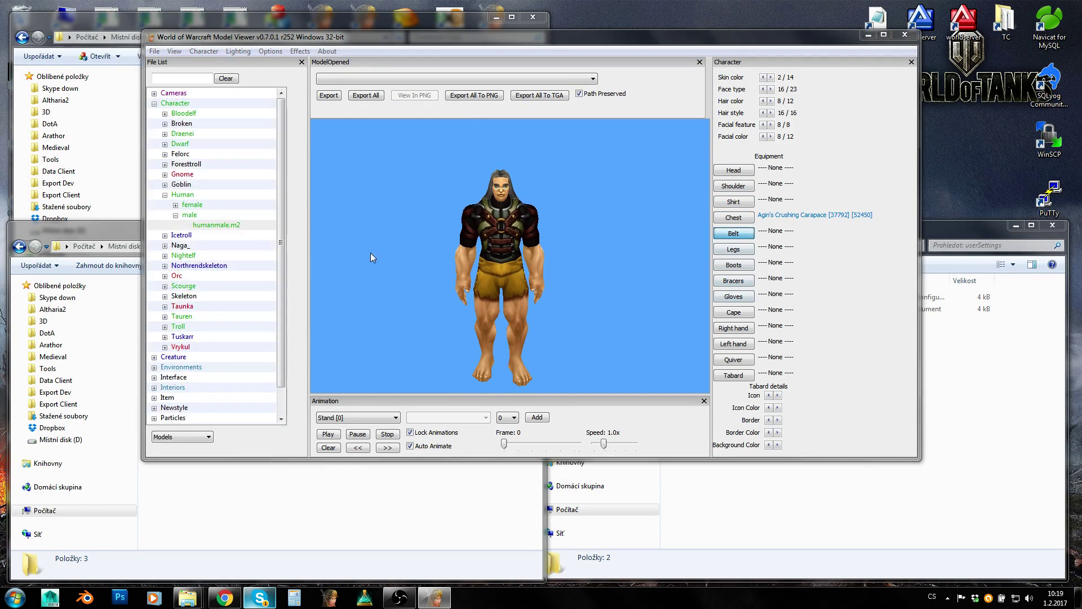
pyautogui.click(203, 249)
pyautogui.click(202, 296)
pyautogui.scroll(-2, 192, 369)
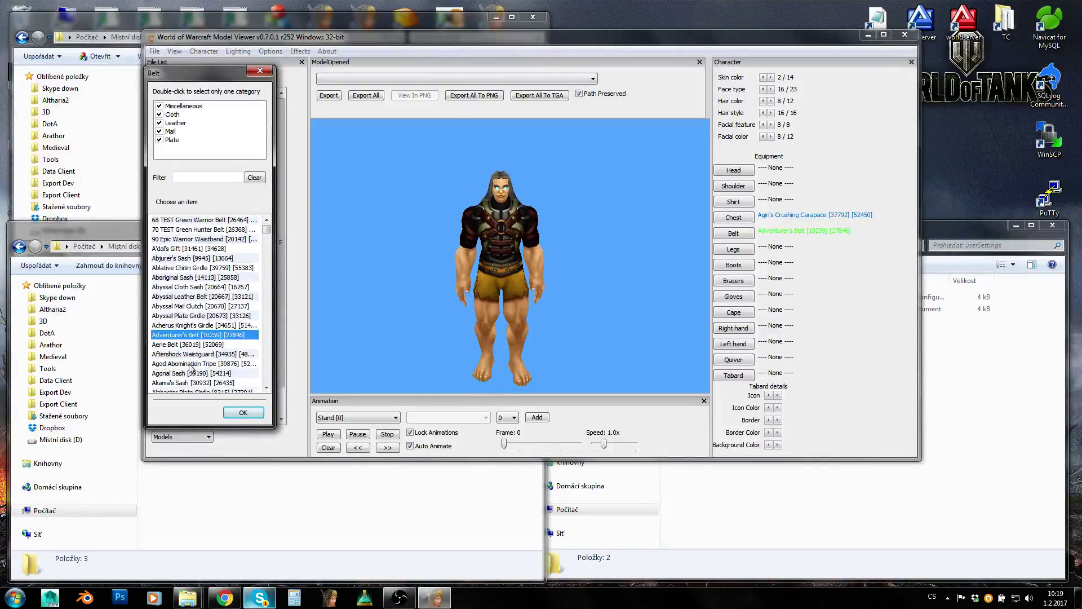
pyautogui.click(200, 335)
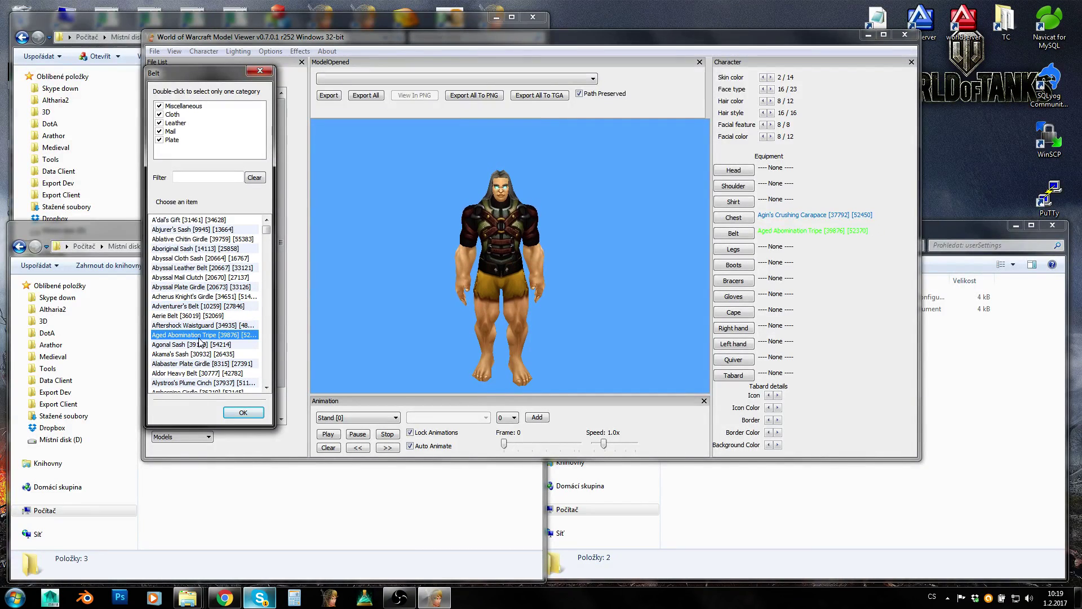
pyautogui.scroll(-3, 205, 331)
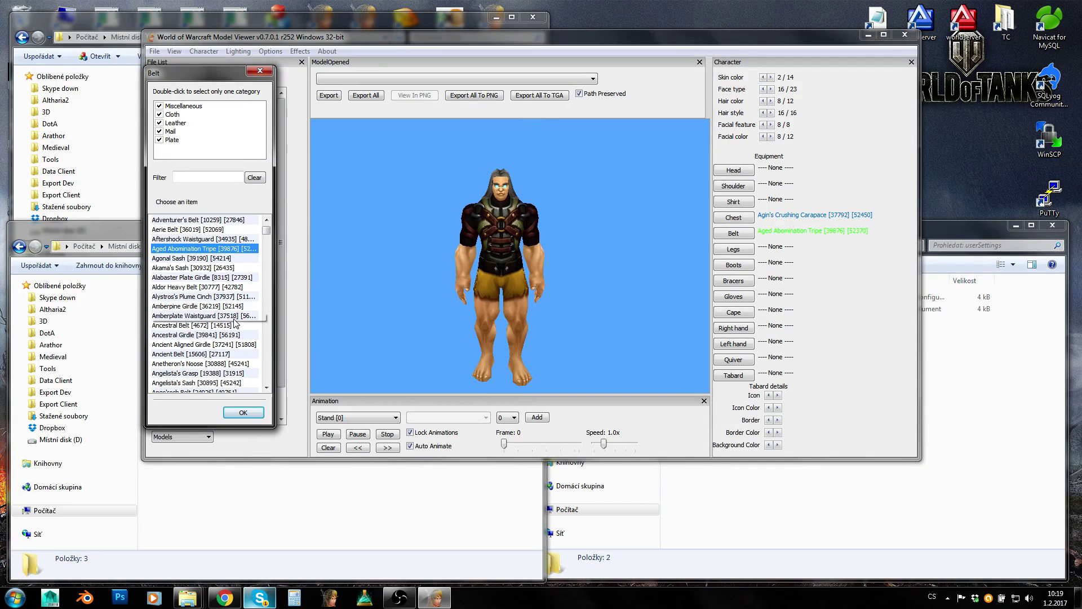
pyautogui.click(216, 315)
pyautogui.click(513, 262)
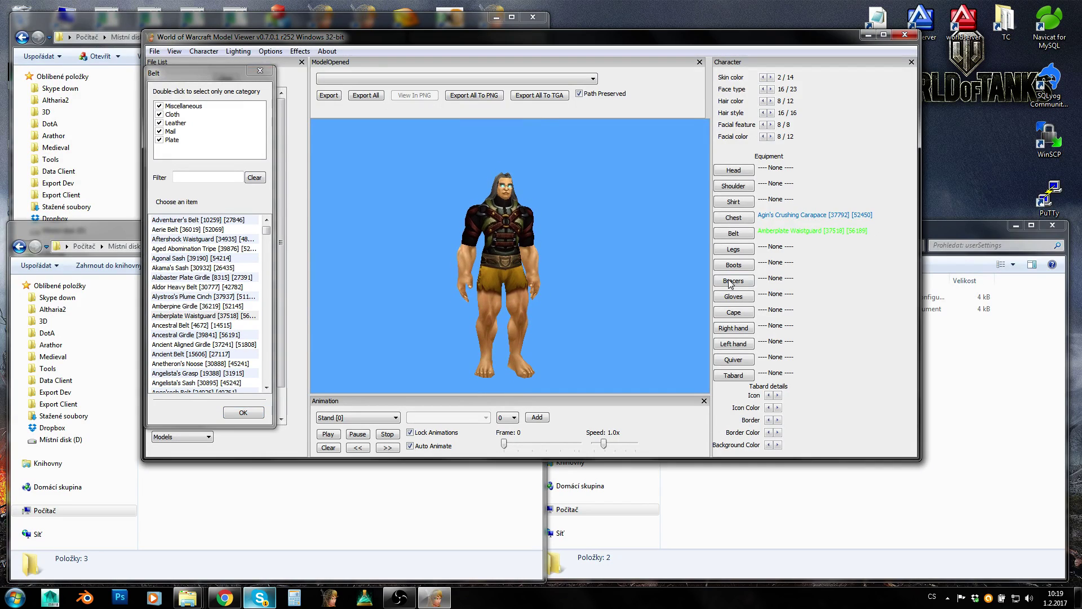
# Step: Try Achromic Trousers of the Naaru in the legs slot and equip Adorned Supernal Legwraps
pyautogui.click(732, 248)
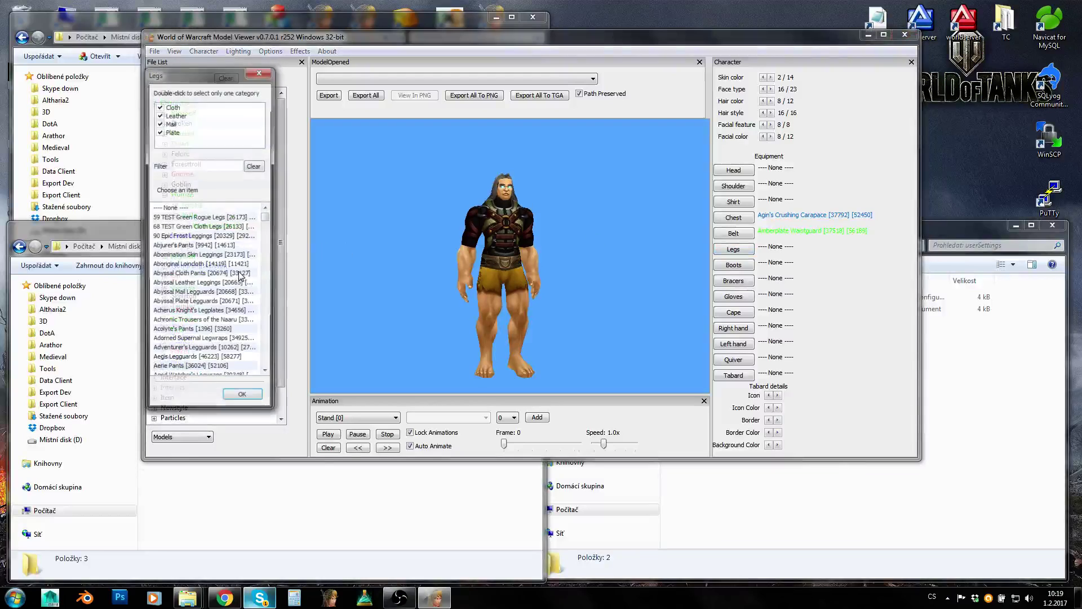
pyautogui.click(220, 266)
pyautogui.click(224, 323)
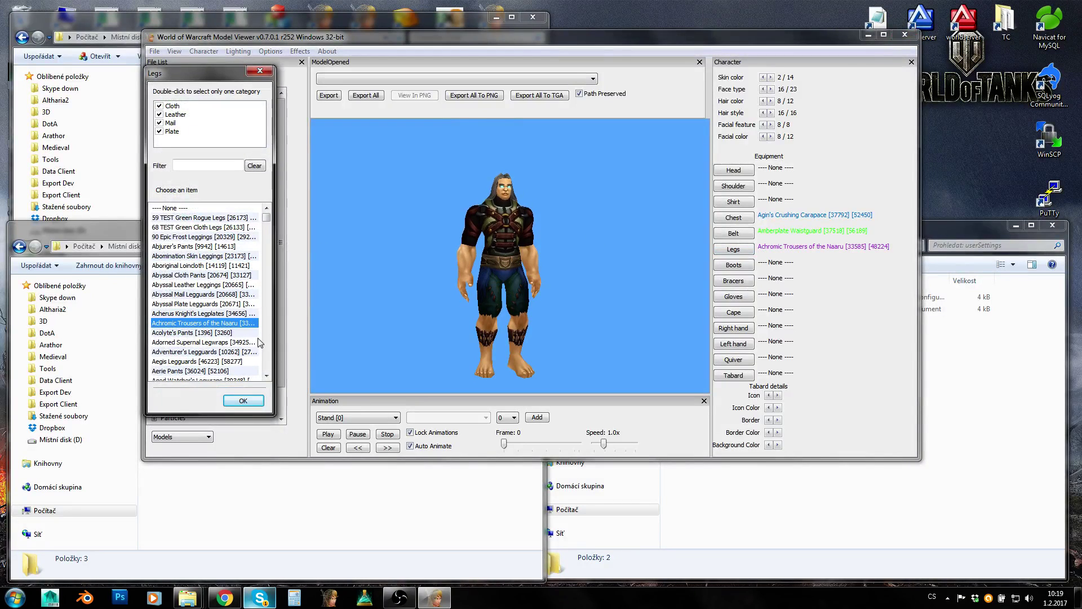
pyautogui.click(223, 343)
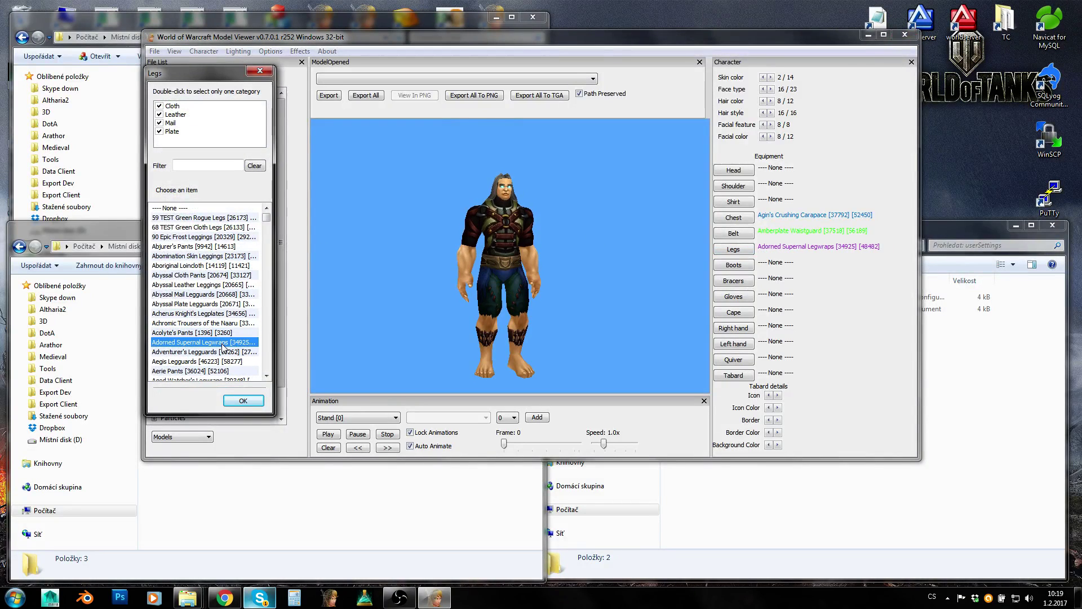
# Step: Equip the character's boots slot with Abjurer's Boots and view the outfit from the side
pyautogui.click(737, 266)
pyautogui.click(213, 258)
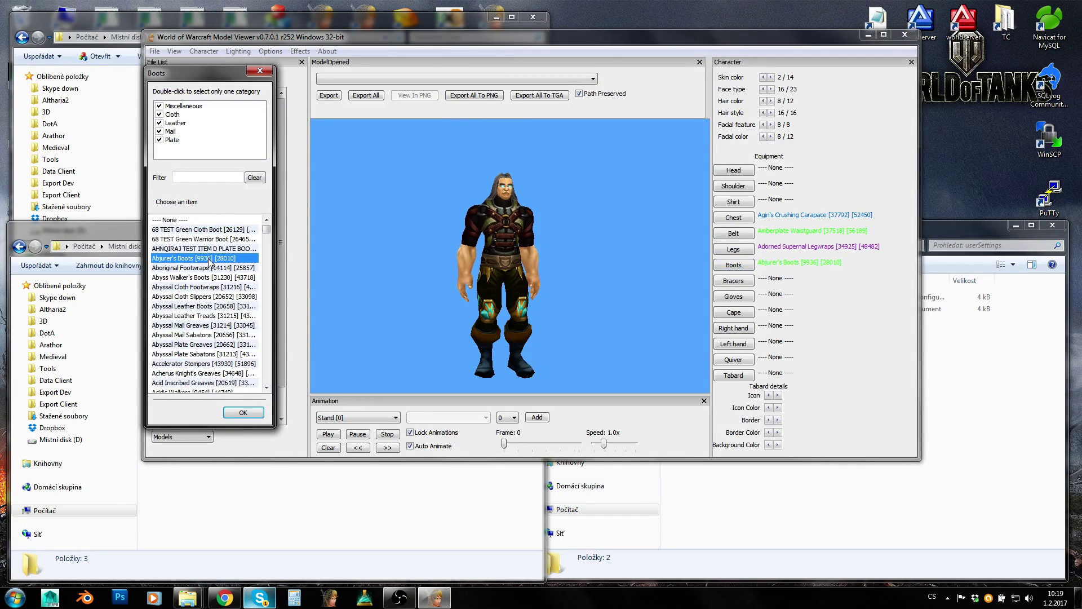
pyautogui.click(208, 277)
pyautogui.click(203, 258)
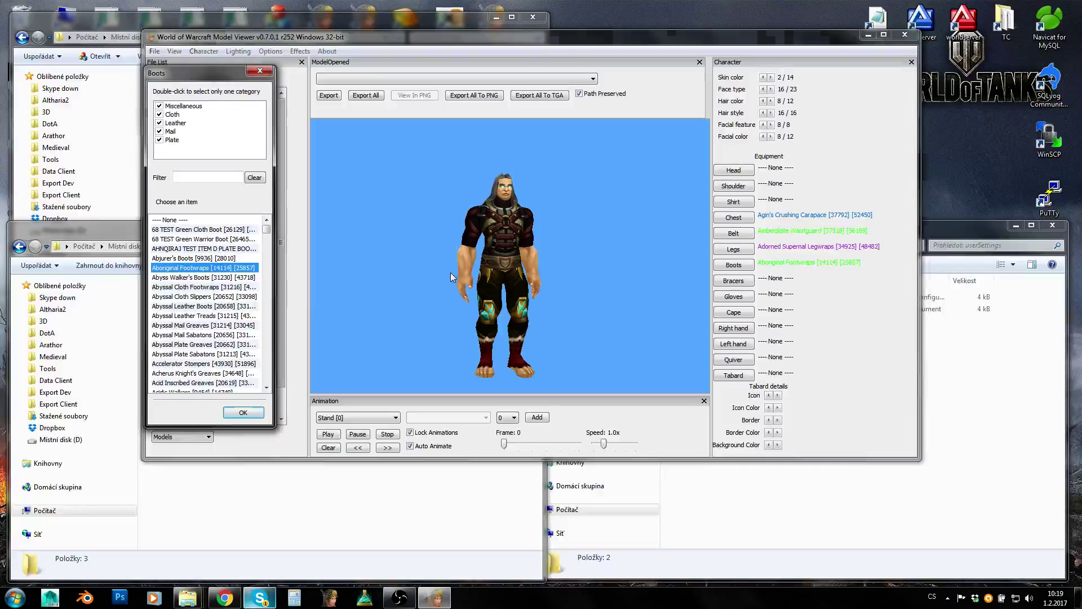
pyautogui.moveTo(603, 305); pyautogui.dragTo(565, 303)
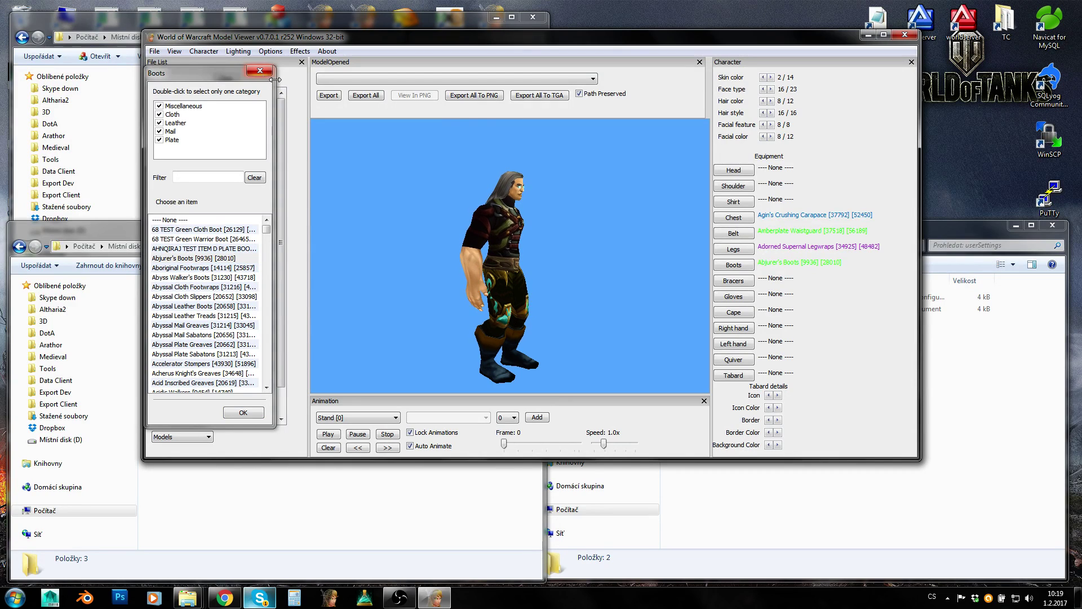
# Step: Compare other boots, including Abyssal Cloth Slippers and Aboriginal Footwraps, and confirm Abjurer's Boots as the equipped pair
pyautogui.moveTo(353, 37); pyautogui.dragTo(438, 20)
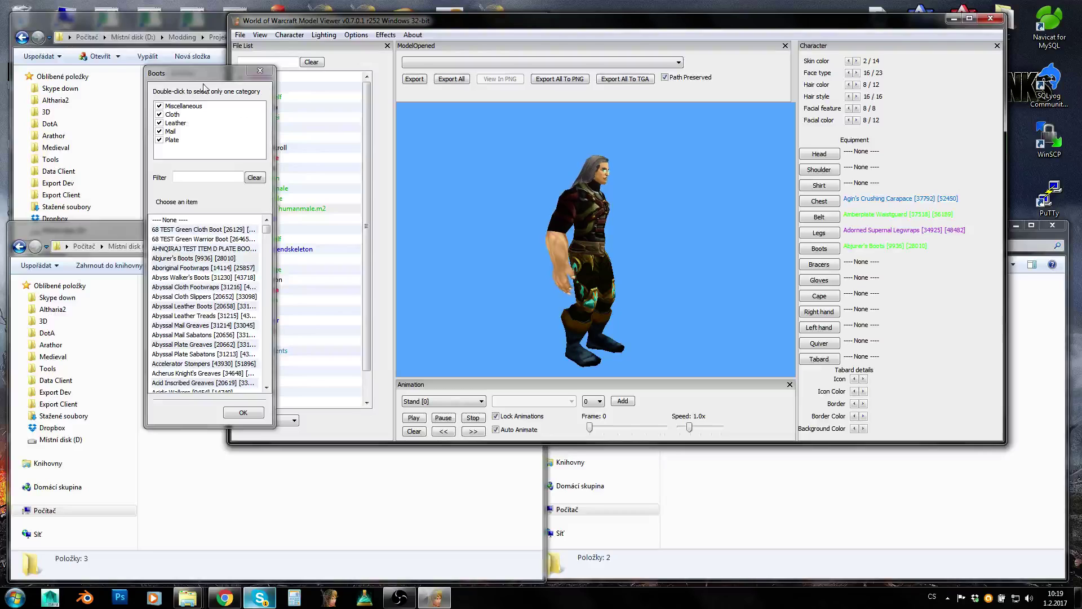
pyautogui.moveTo(197, 72); pyautogui.dragTo(135, 60)
pyautogui.click(146, 284)
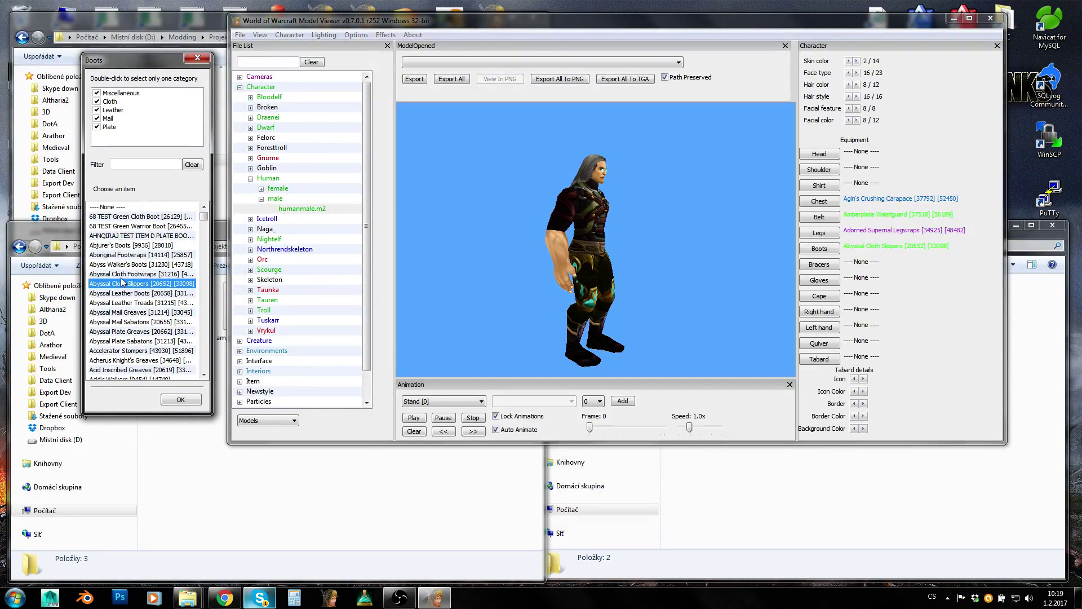
pyautogui.click(135, 274)
pyautogui.click(128, 265)
pyautogui.click(122, 257)
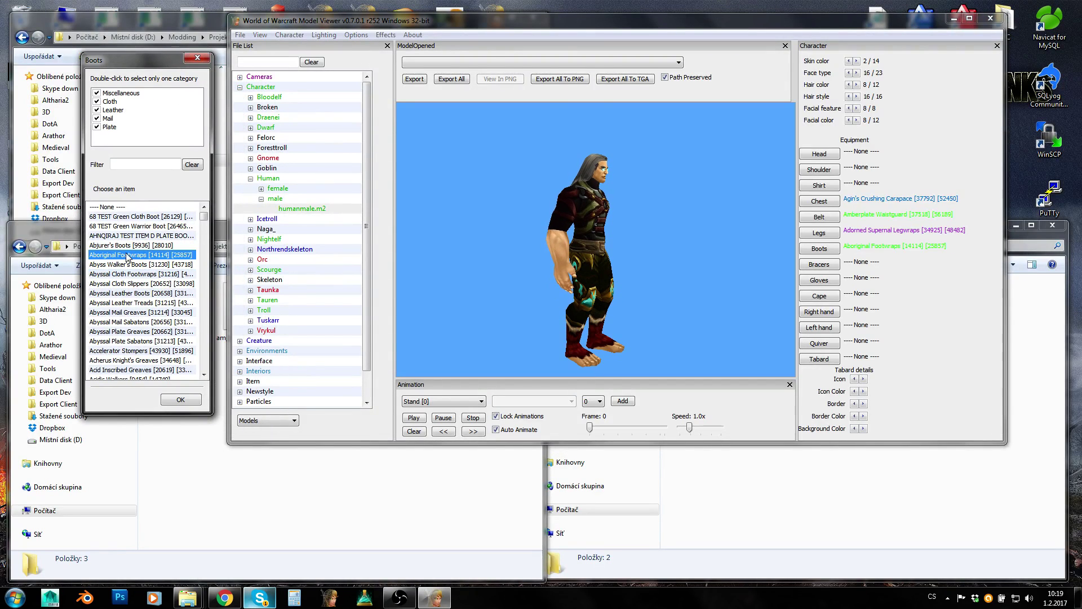
pyautogui.click(121, 246)
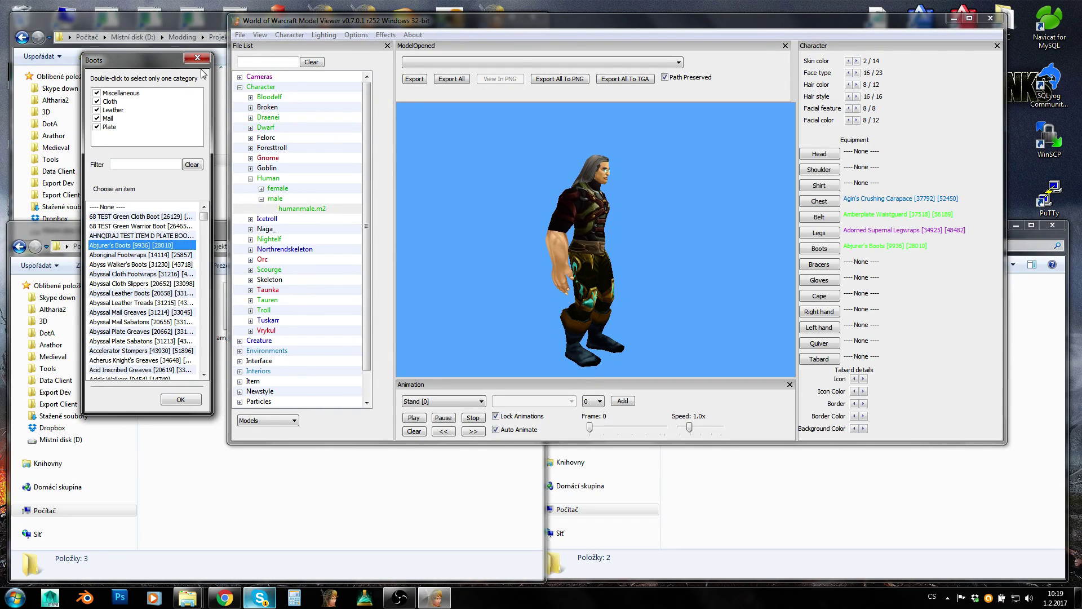
pyautogui.click(180, 399)
# Step: Open the items CSV from the WMVWotLK enUS folder in Notepad and examine its list of item entries
pyautogui.click(194, 450)
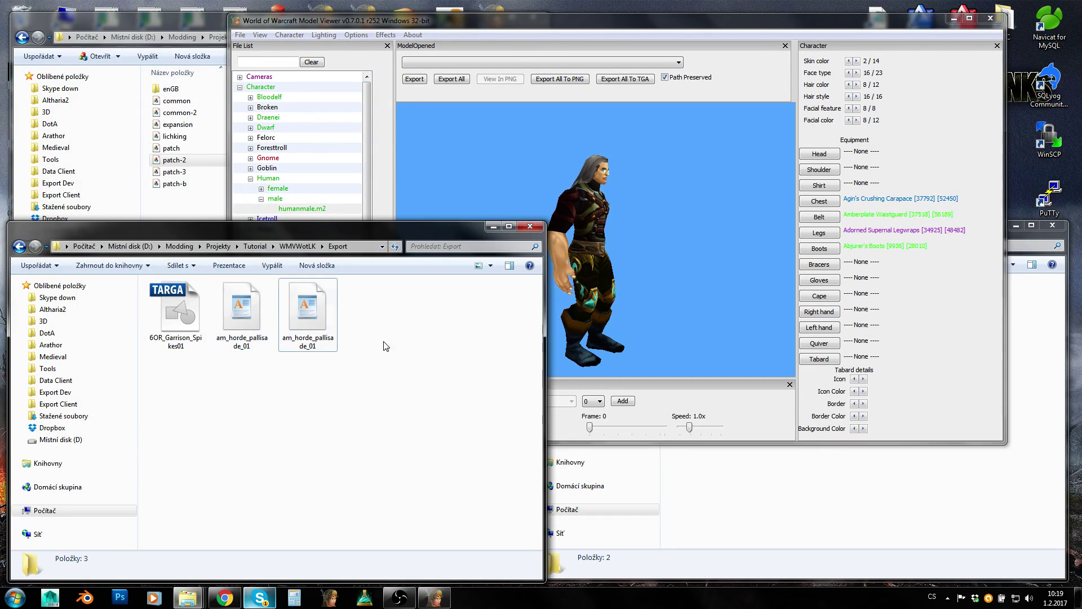
pyautogui.click(298, 246)
pyautogui.doubleClick(187, 299)
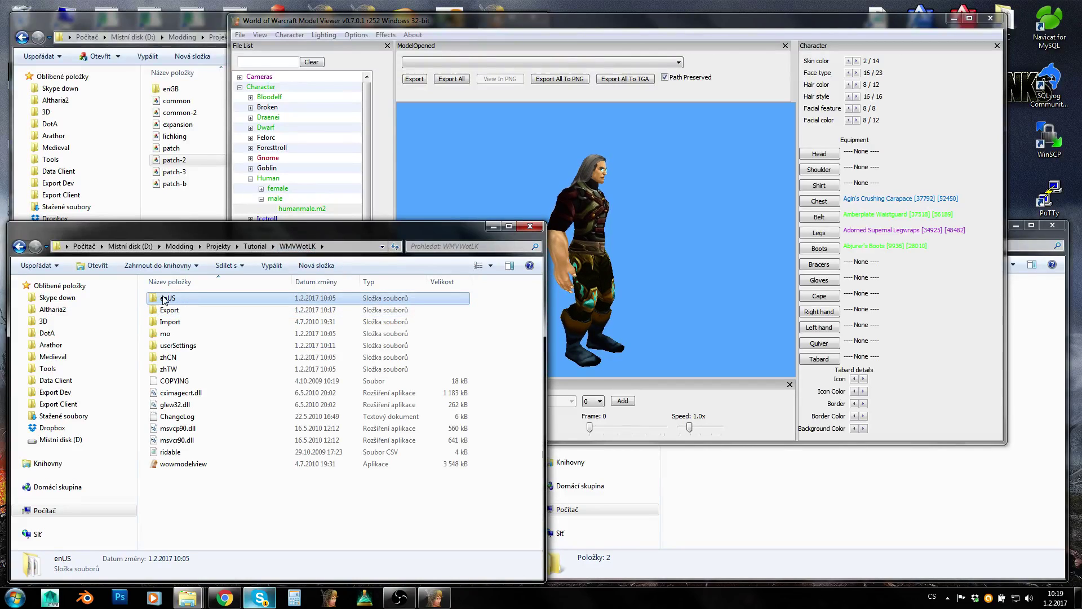
pyautogui.click(174, 300)
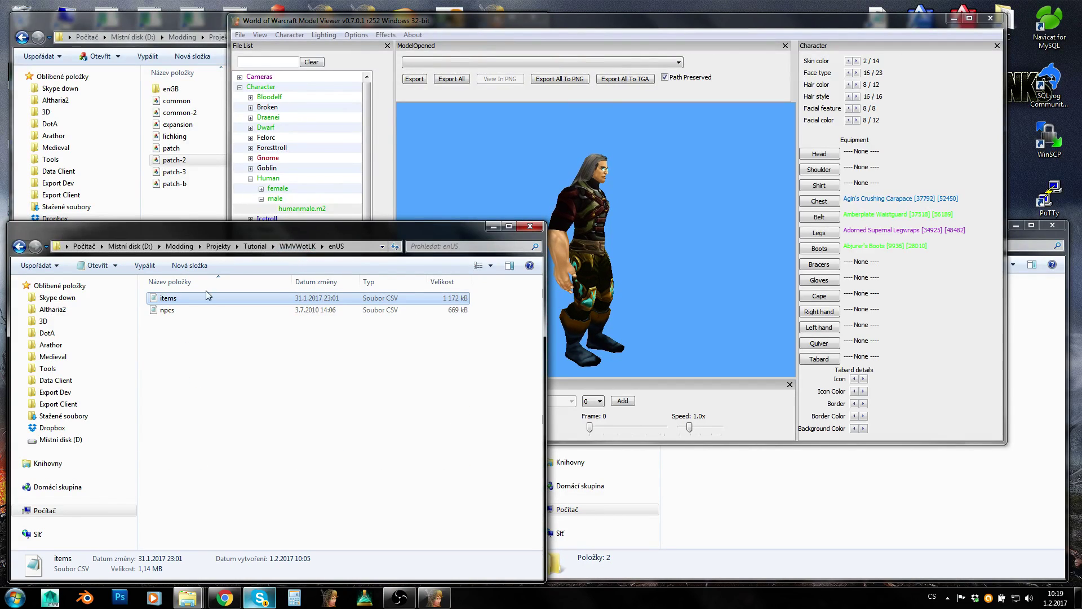
pyautogui.doubleClick(177, 299)
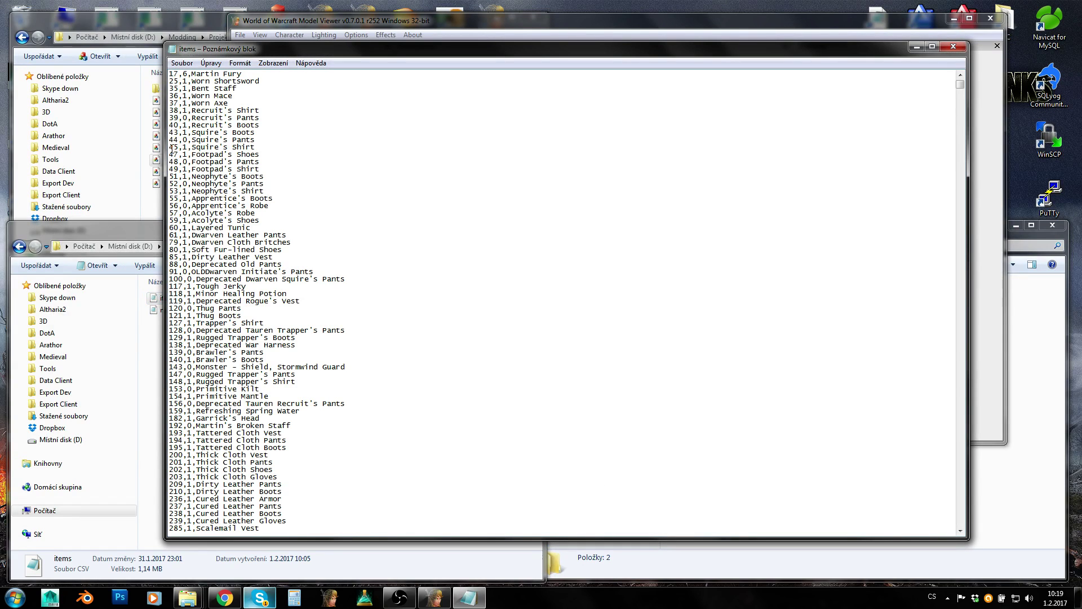
pyautogui.moveTo(170, 257); pyautogui.dragTo(293, 383)
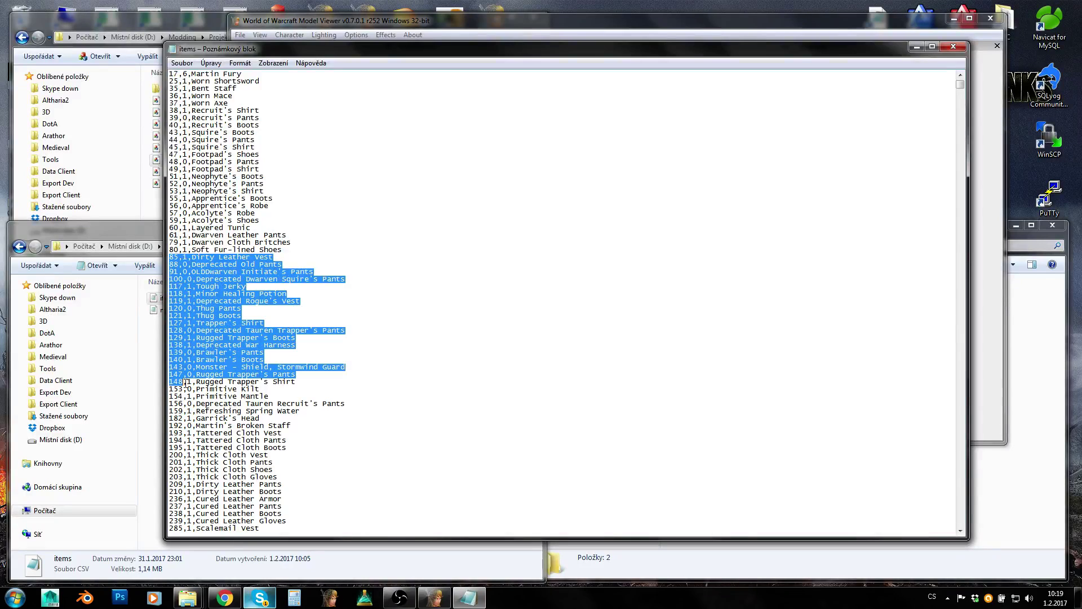
pyautogui.click(192, 235)
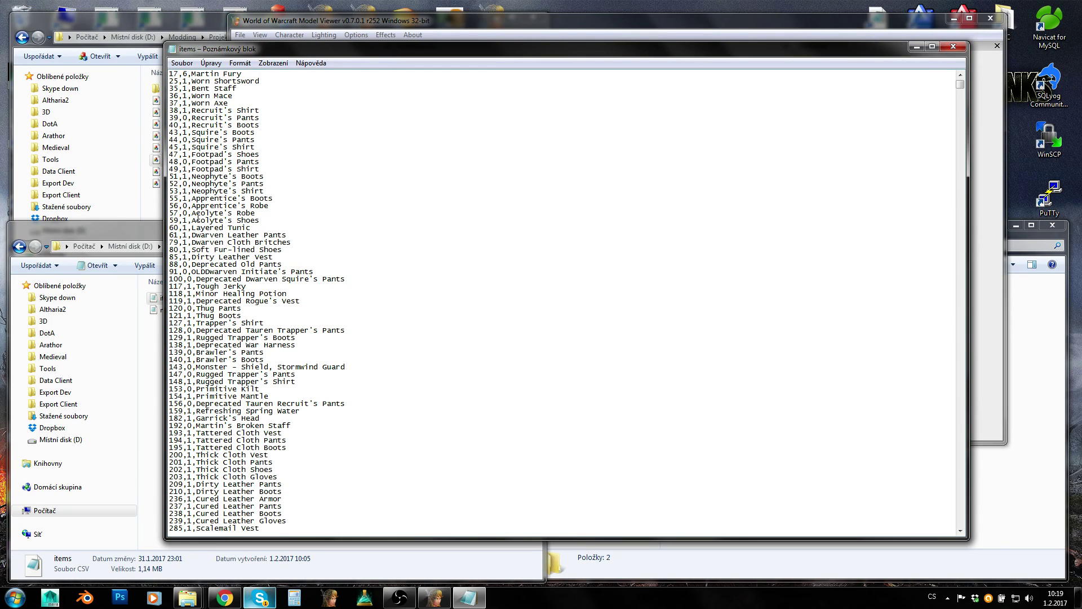
# Step: Examine the shirt and pants entries and the Formula: Enchant entries around ID 37330 in the items CSV, and close the file
pyautogui.click(341, 28)
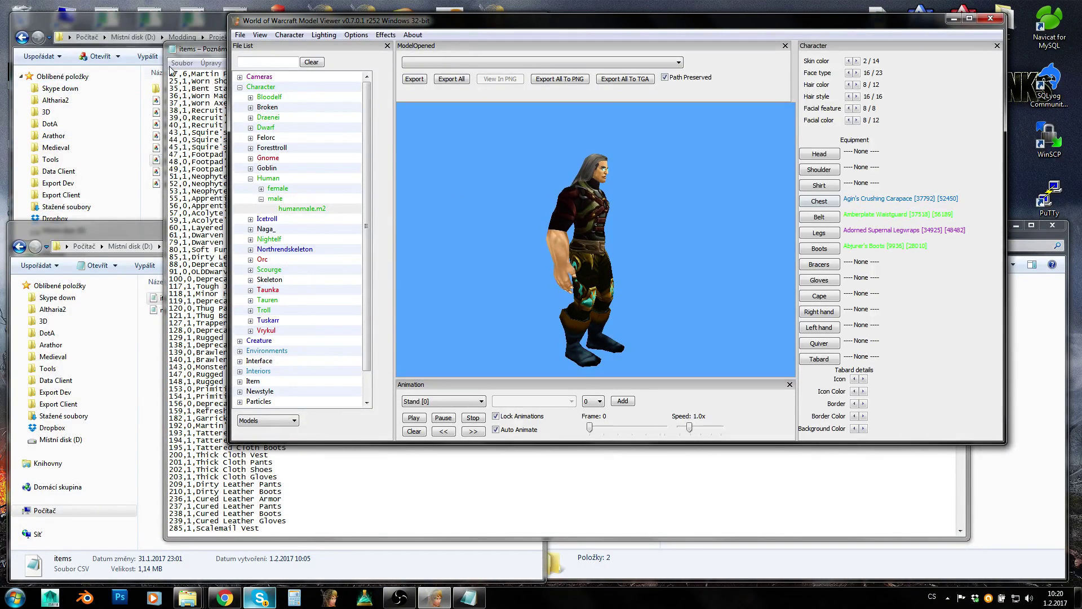
pyautogui.click(208, 56)
pyautogui.moveTo(317, 150); pyautogui.dragTo(312, 162)
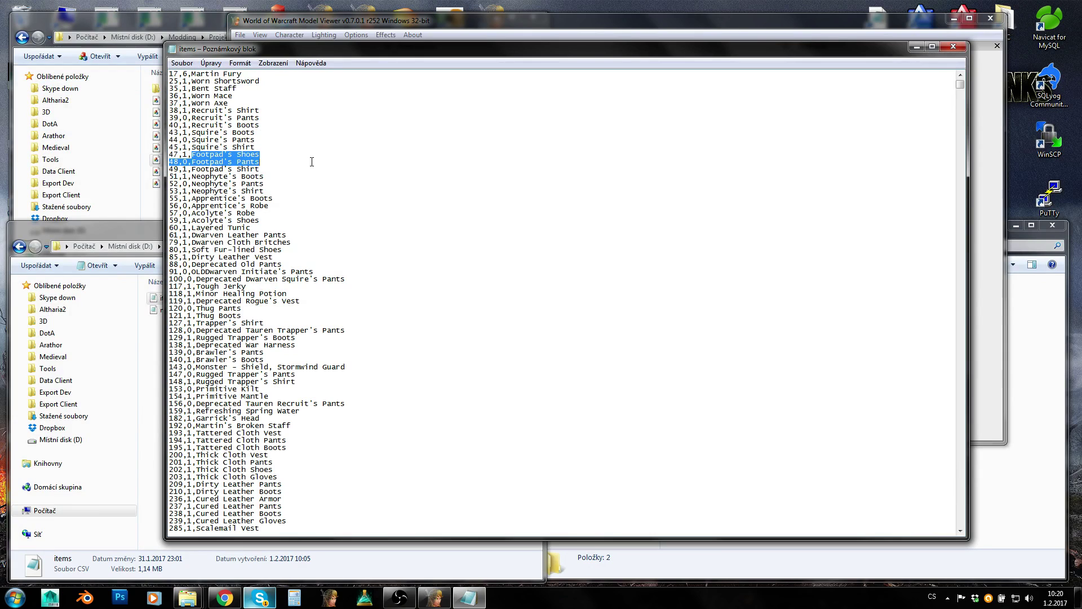
pyautogui.click(310, 177)
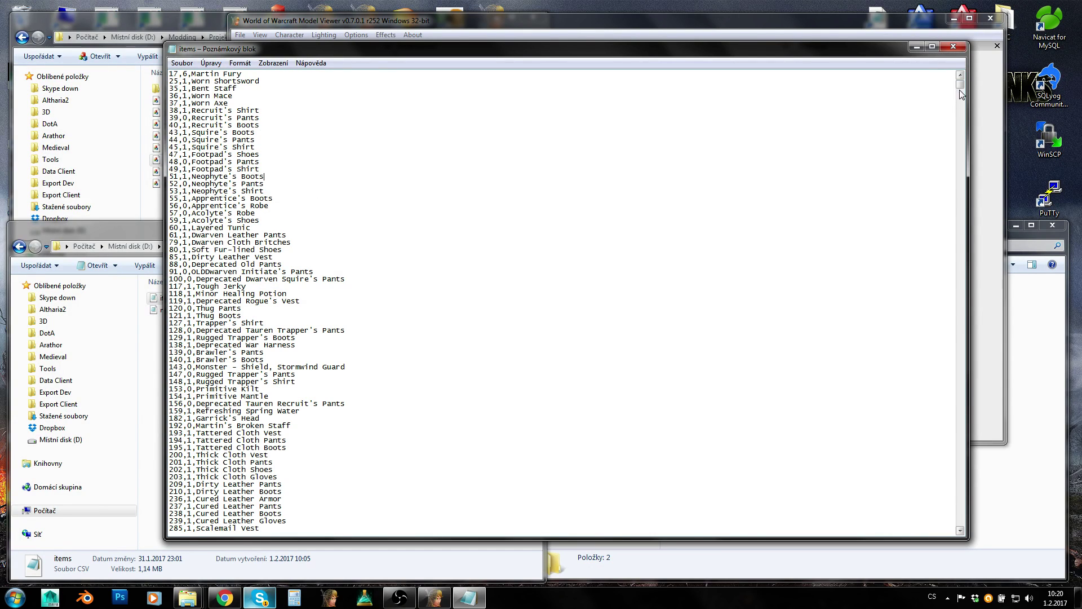
pyautogui.moveTo(960, 85); pyautogui.dragTo(960, 386)
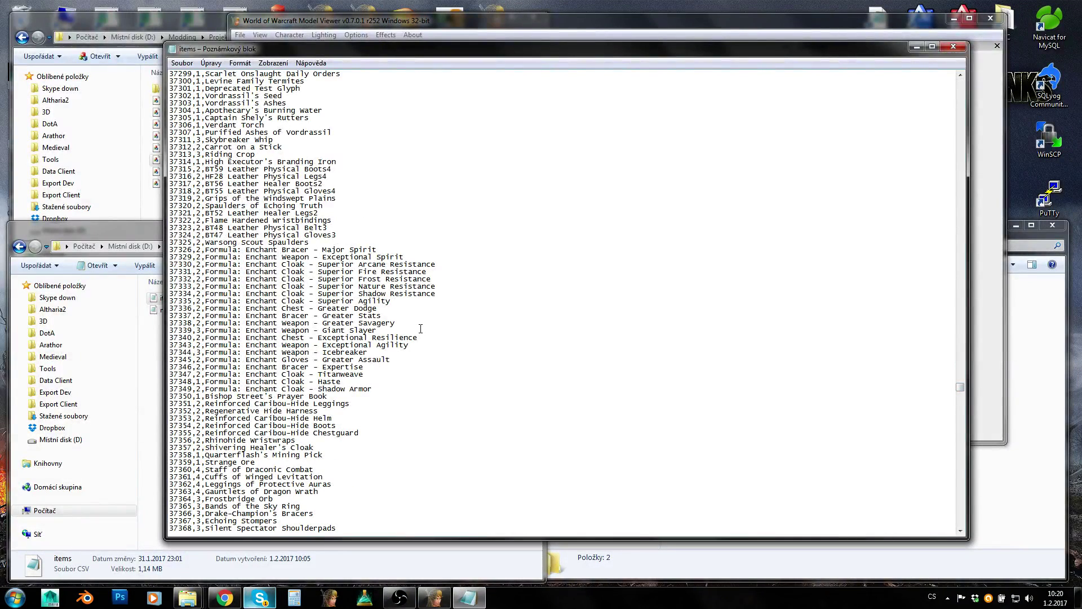
pyautogui.moveTo(342, 301); pyautogui.dragTo(169, 301)
pyautogui.click(398, 337)
pyautogui.moveTo(409, 313); pyautogui.dragTo(130, 251)
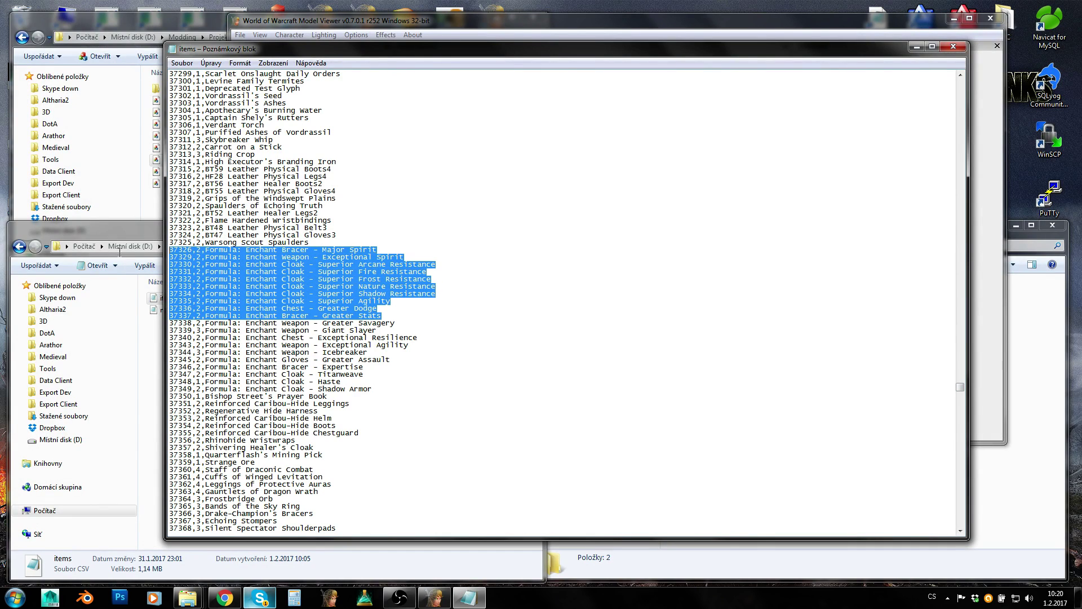
pyautogui.click(954, 49)
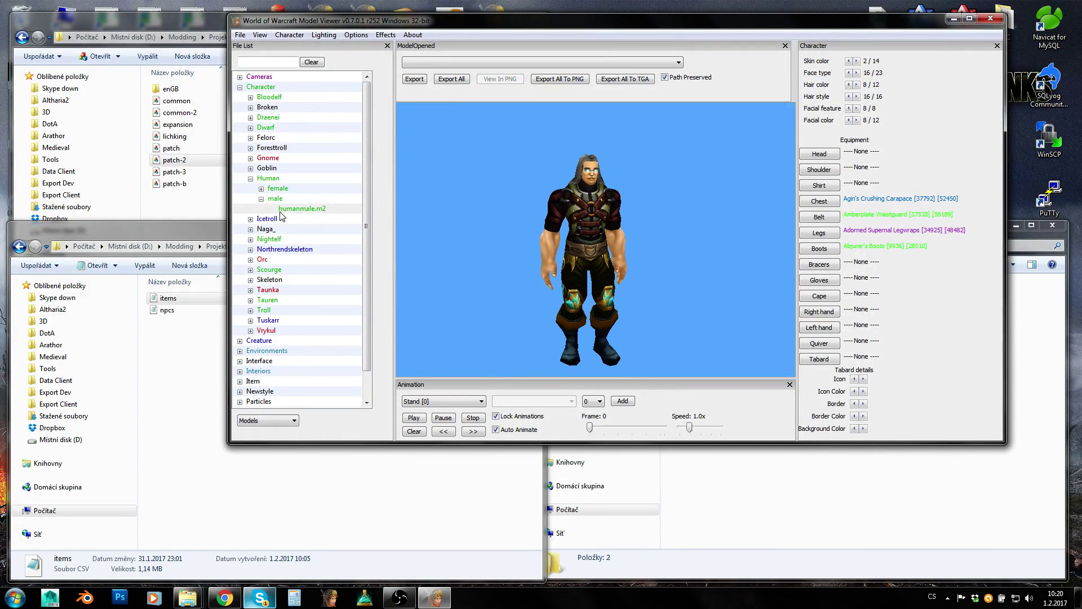
# Step: Try Acid-Resistant Hauberk and Acherus Knight's Tunic in the chest slot and equip Adamantite Breastplate
pyautogui.click(805, 205)
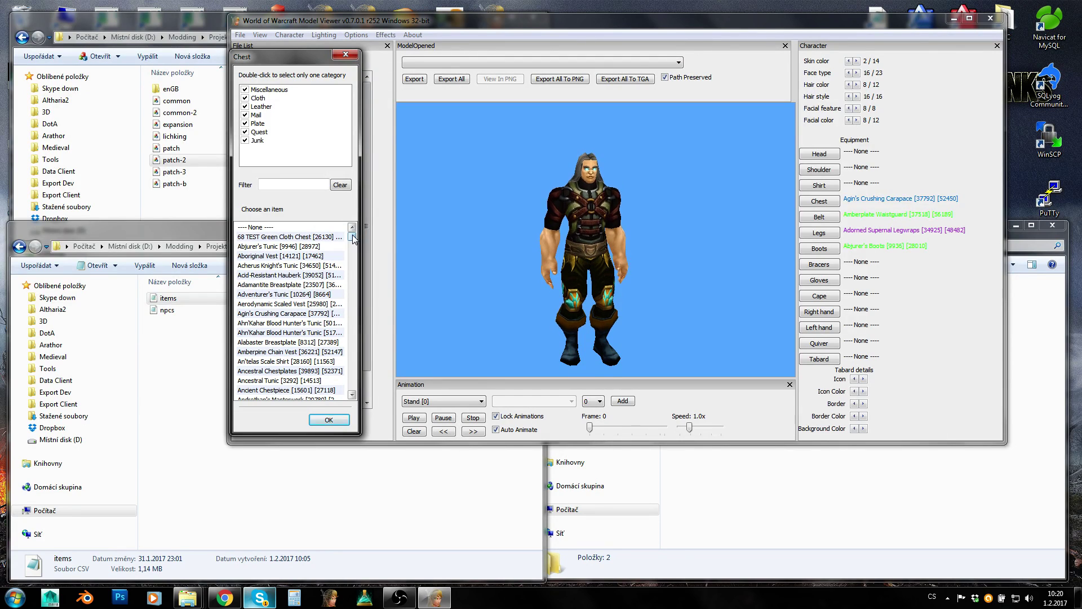
pyautogui.click(272, 275)
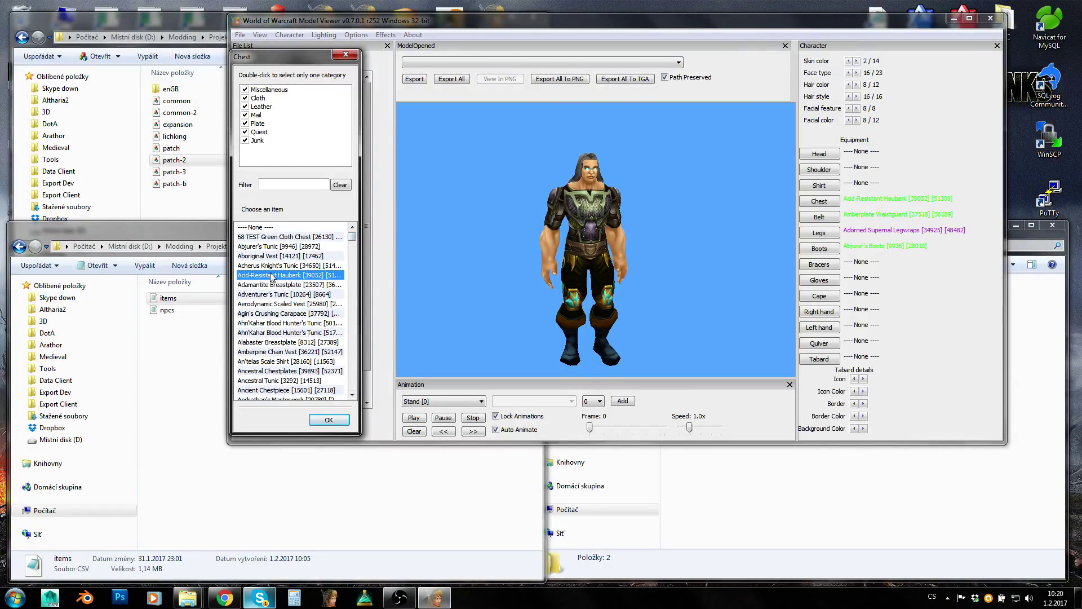
pyautogui.press('Up')
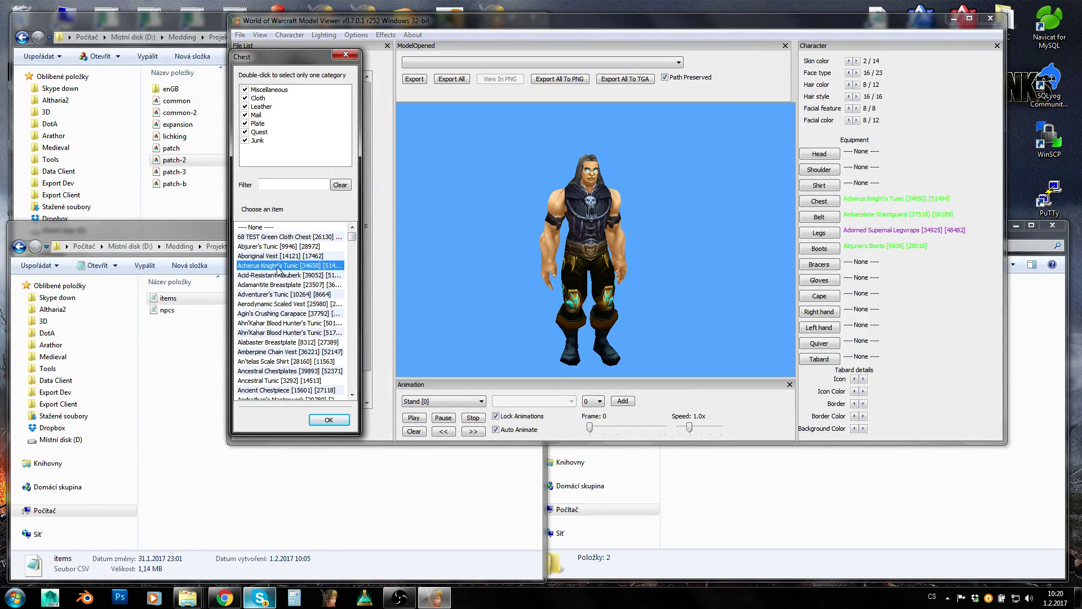
pyautogui.click(277, 285)
# Step: Review the items CSV again and open the npcs CSV from the same enUS folder
pyautogui.click(186, 344)
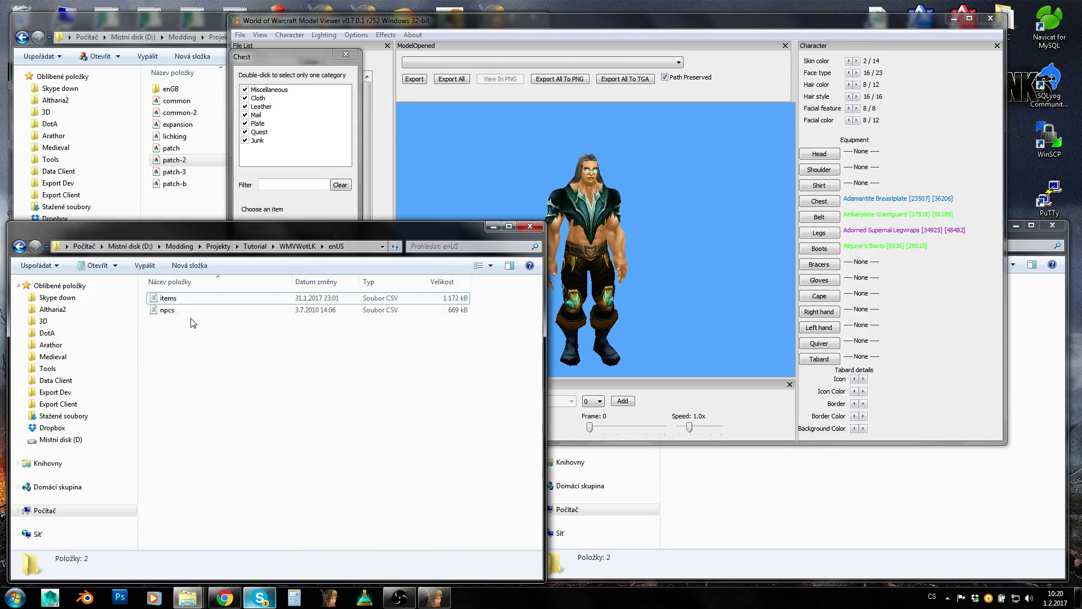
pyautogui.doubleClick(170, 298)
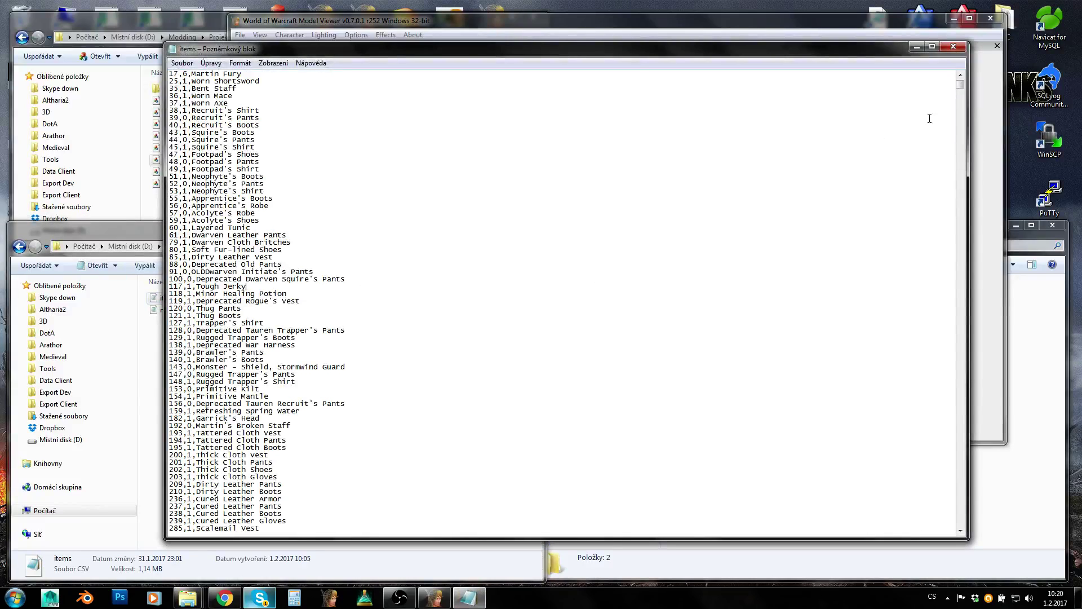
pyautogui.click(952, 47)
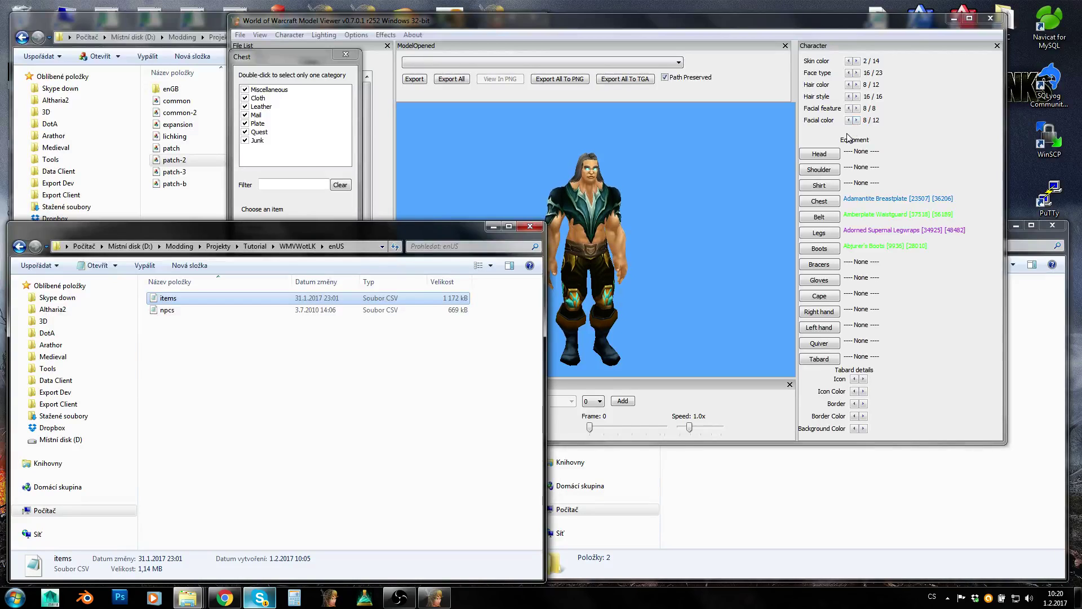
pyautogui.click(611, 232)
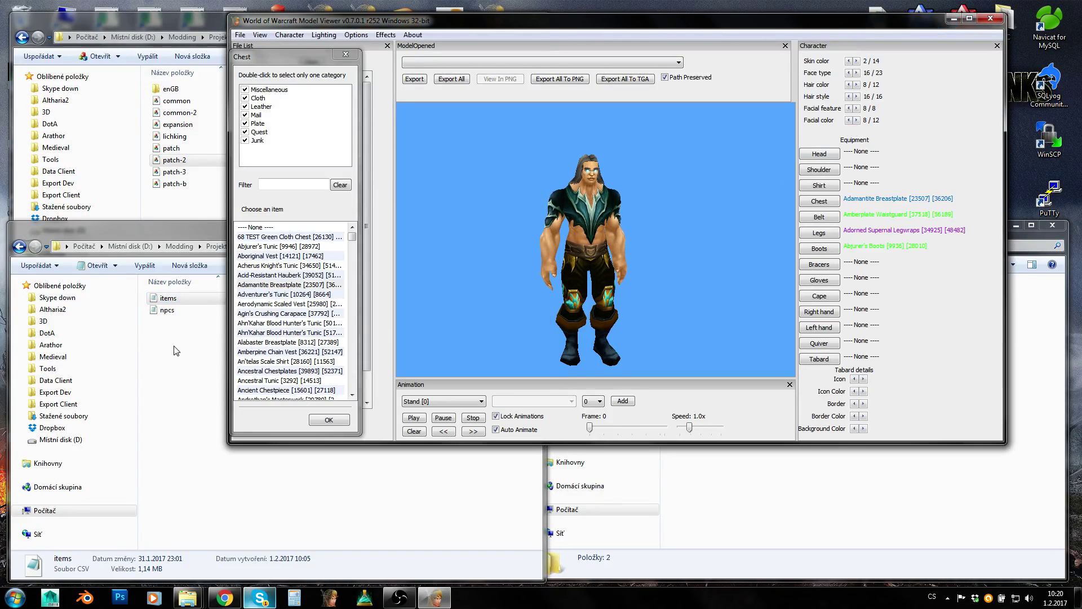
pyautogui.click(176, 300)
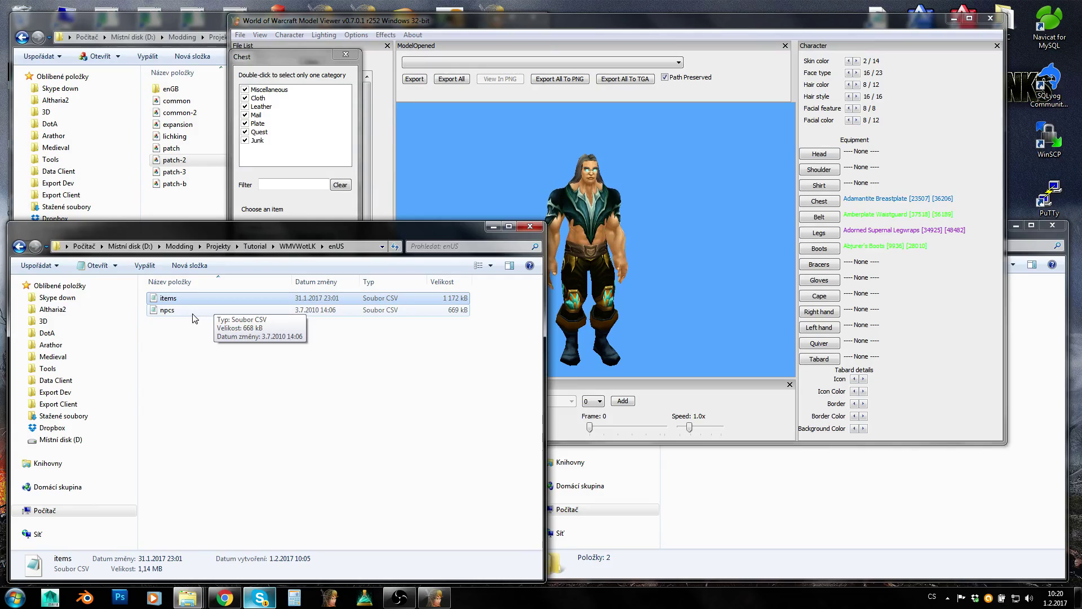
pyautogui.click(168, 312)
pyautogui.doubleClick(167, 310)
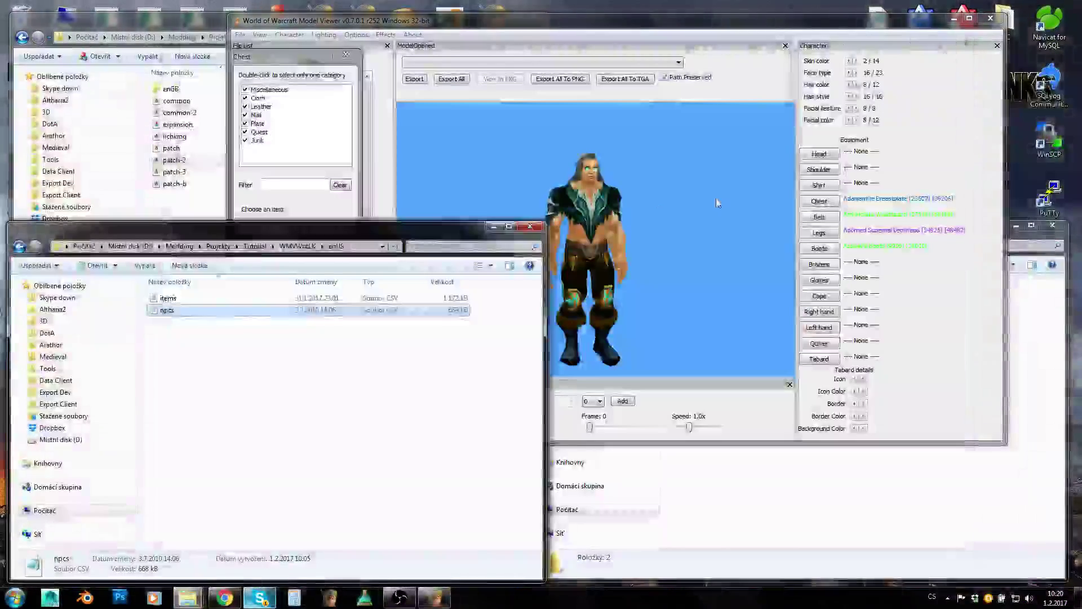
# Step: Delete the garrison spikes texture and both horde palisade files from the WMVWotLK Export folder
pyautogui.click(819, 202)
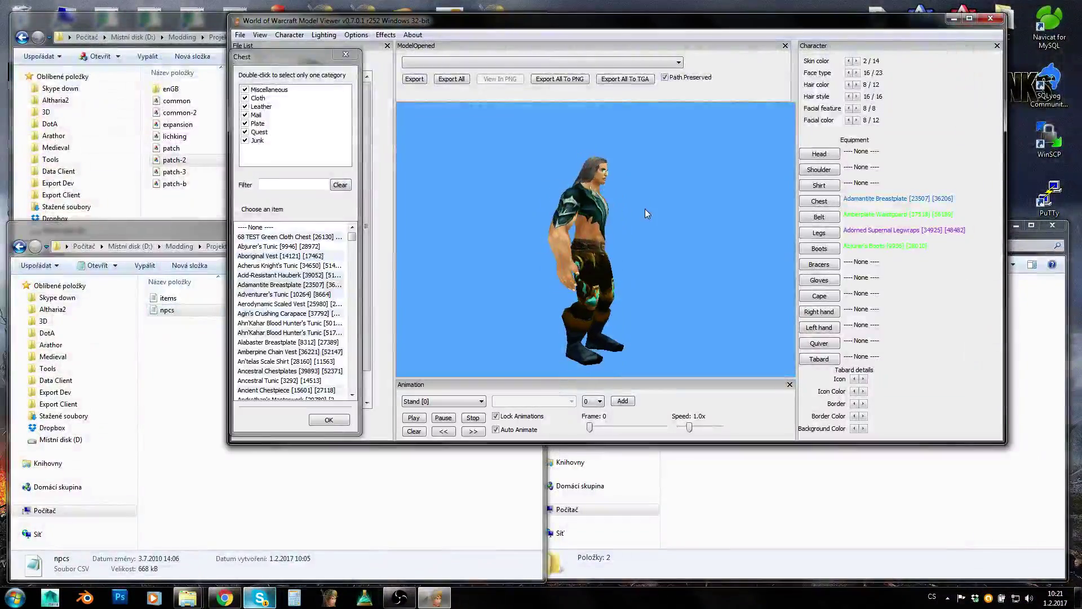
pyautogui.moveTo(492, 209); pyautogui.dragTo(592, 209)
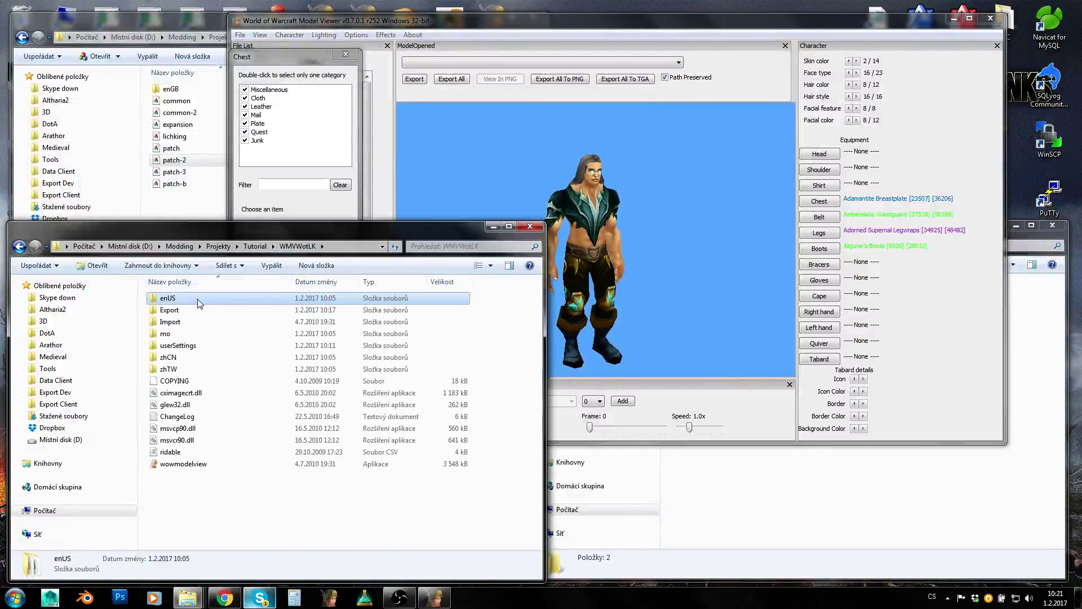
pyautogui.doubleClick(195, 312)
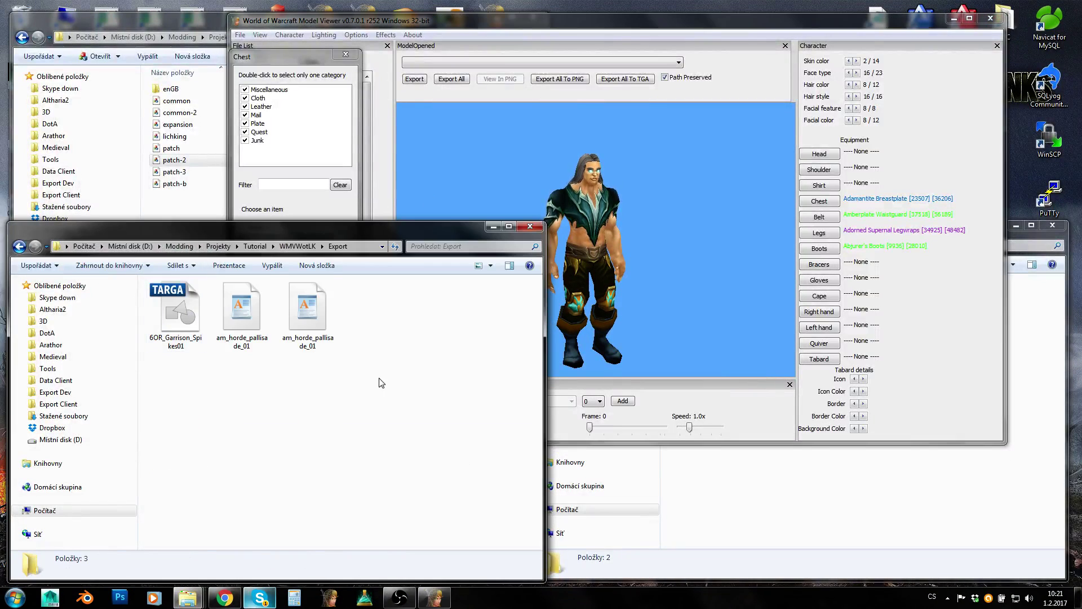
pyautogui.moveTo(380, 382); pyautogui.dragTo(145, 317)
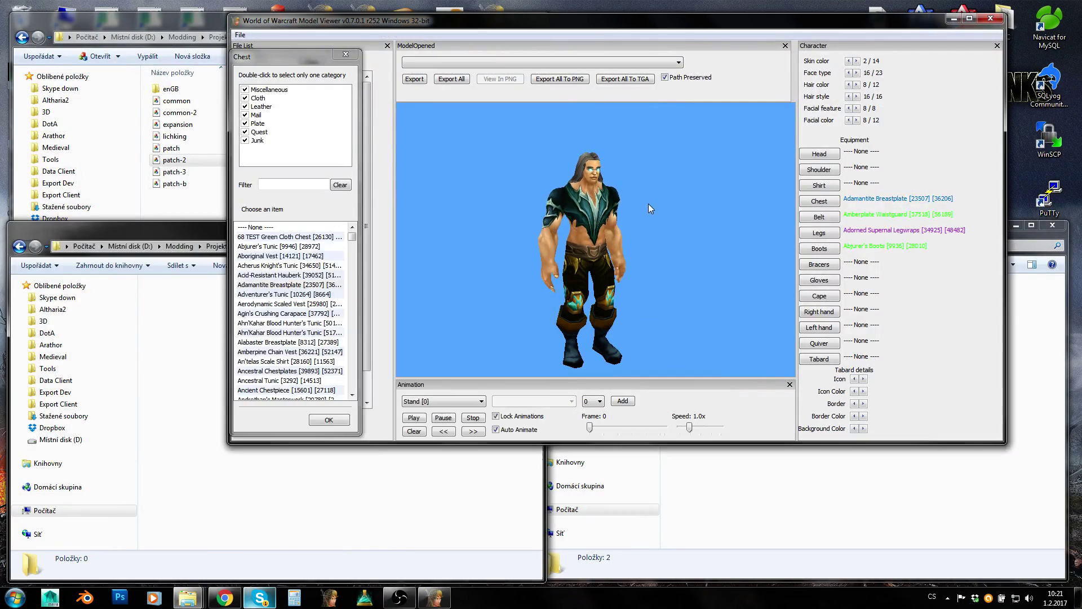
# Step: Save the customized character as a character file named char in the WMVWotLK Export folder
pyautogui.click(293, 35)
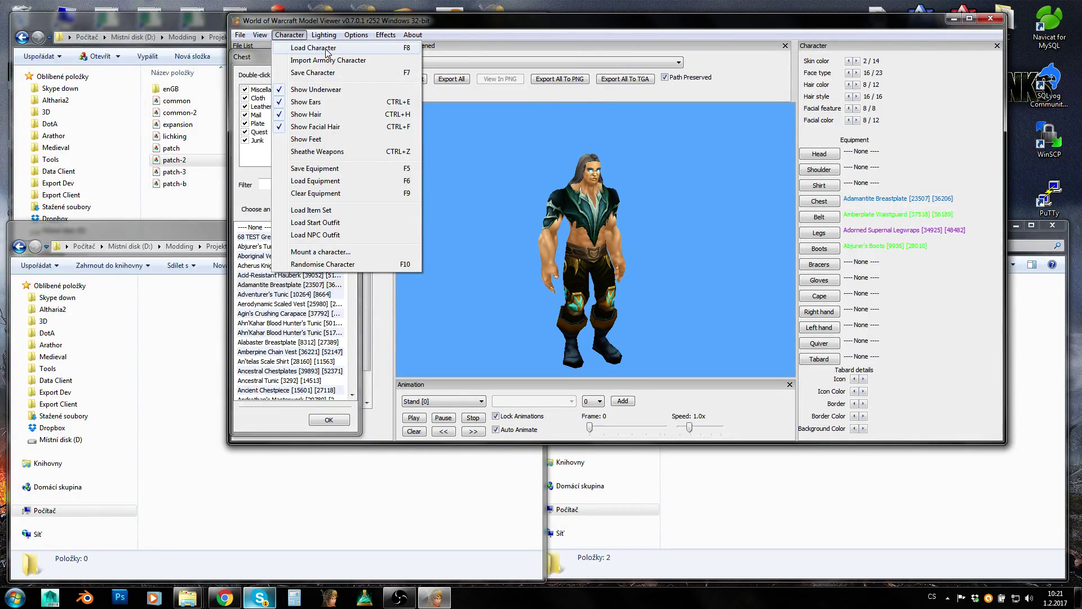
pyautogui.click(375, 73)
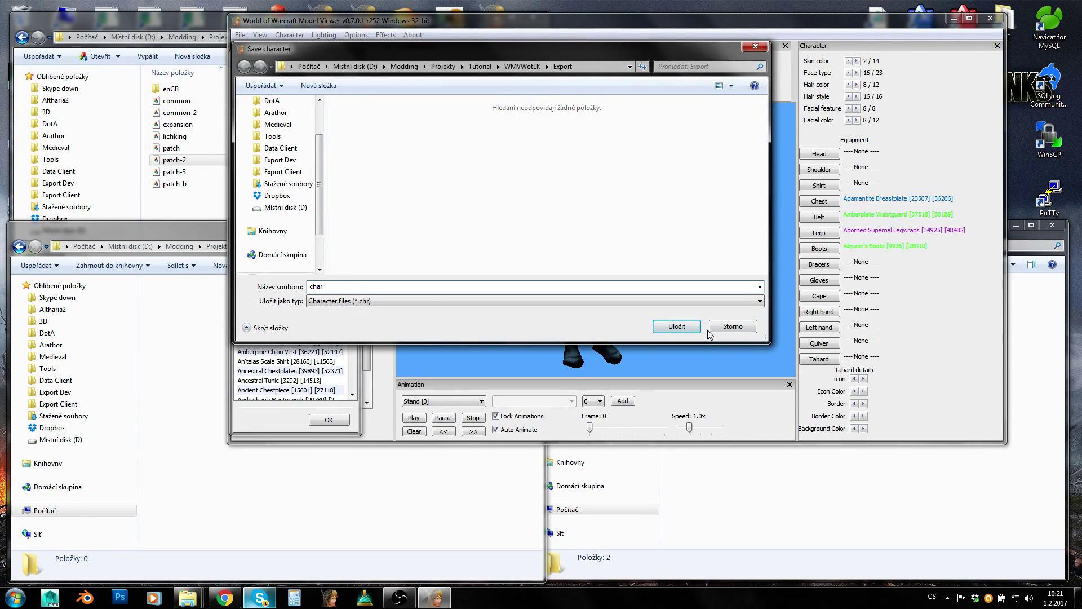
pyautogui.click(676, 326)
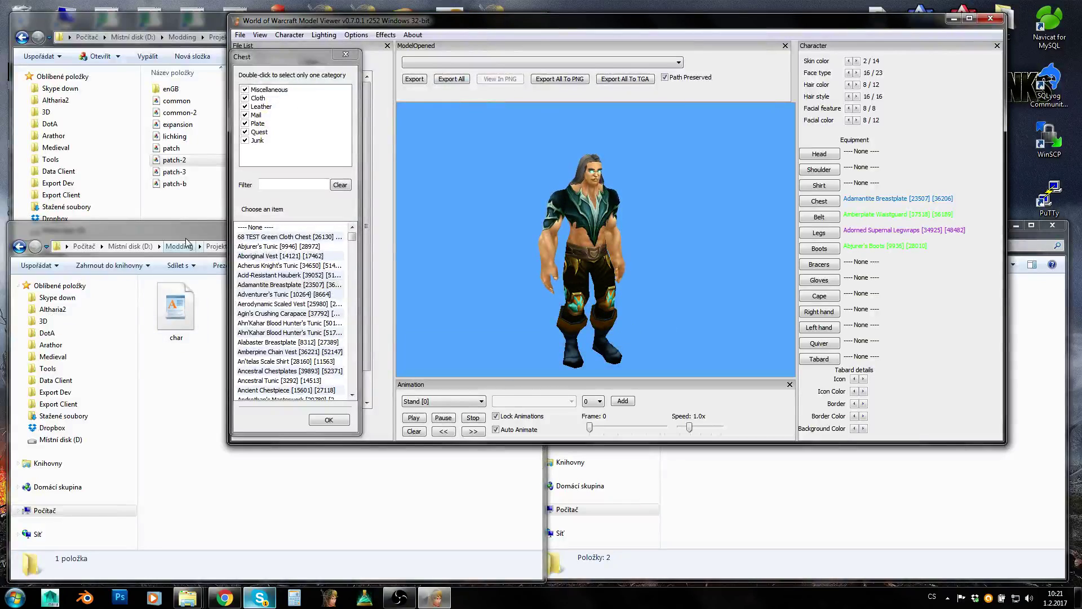
# Step: Open the saved char file in WordPad, examine its model path, customization values and equipment item IDs, and close it
pyautogui.click(222, 352)
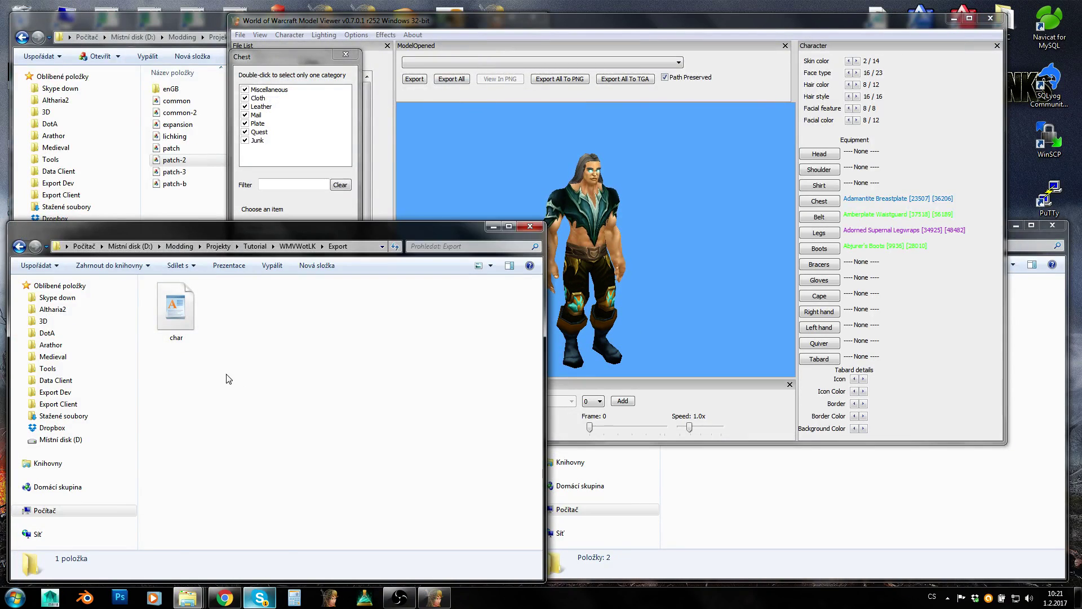
pyautogui.doubleClick(187, 319)
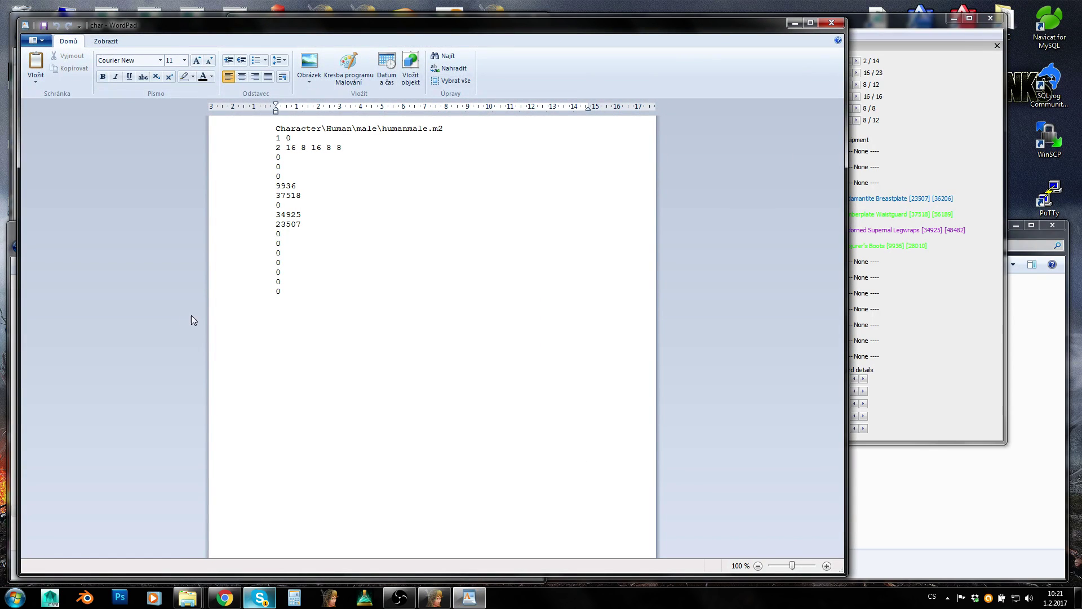
pyautogui.click(265, 132)
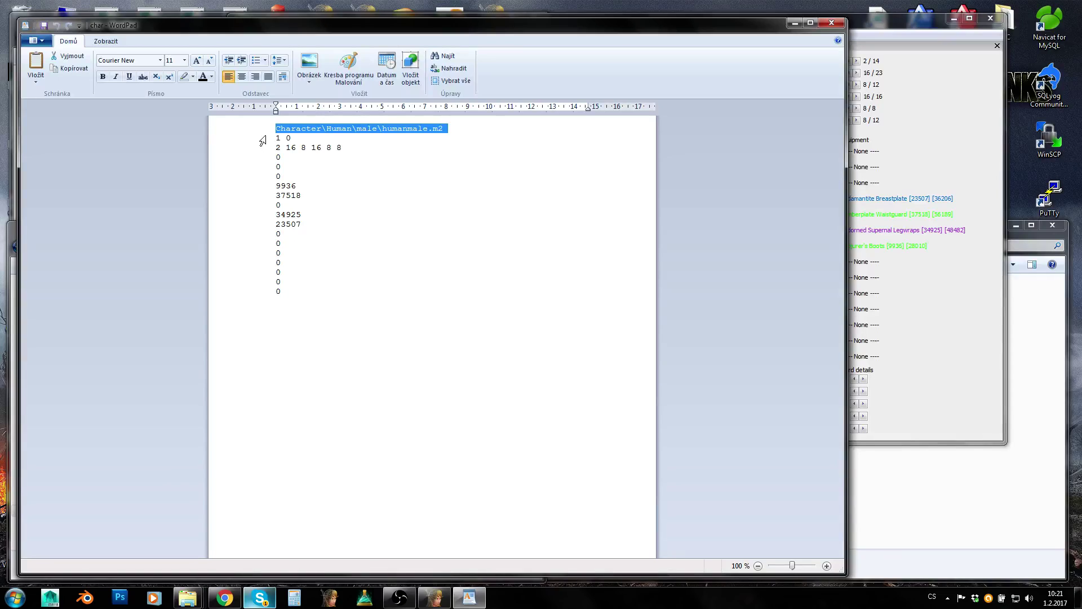
pyautogui.click(278, 138)
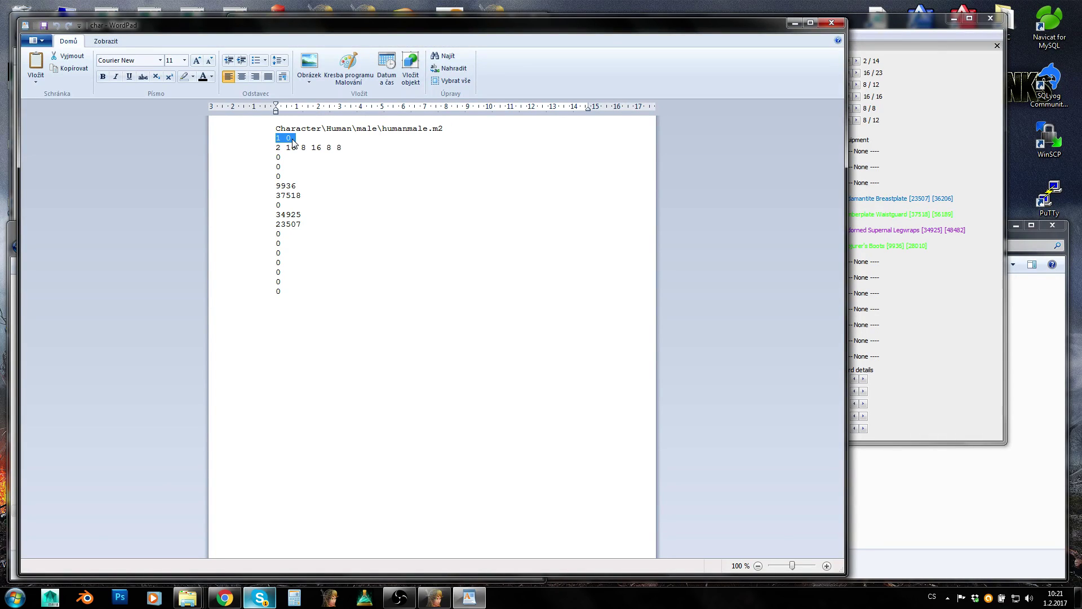
pyautogui.click(248, 154)
pyautogui.click(348, 176)
pyautogui.click(251, 148)
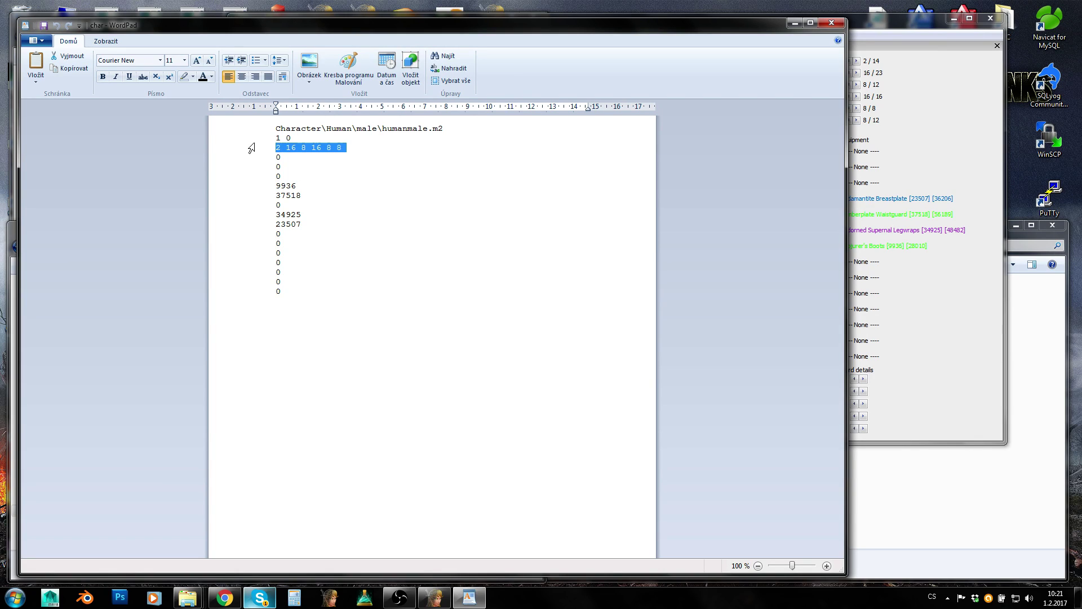
pyautogui.click(353, 150)
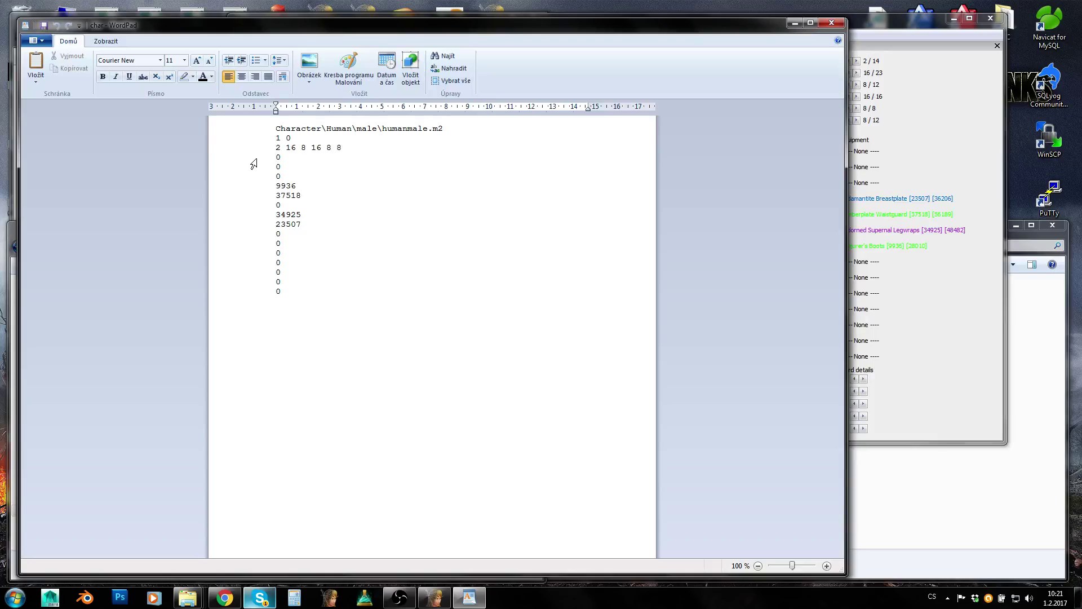
pyautogui.moveTo(251, 164); pyautogui.dragTo(248, 266)
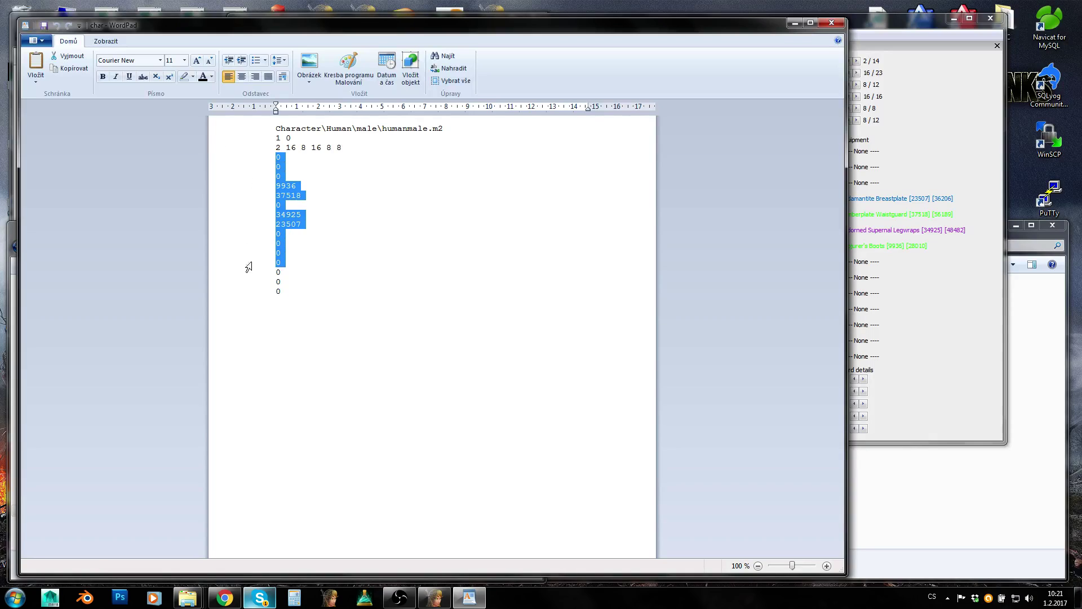
pyautogui.click(832, 22)
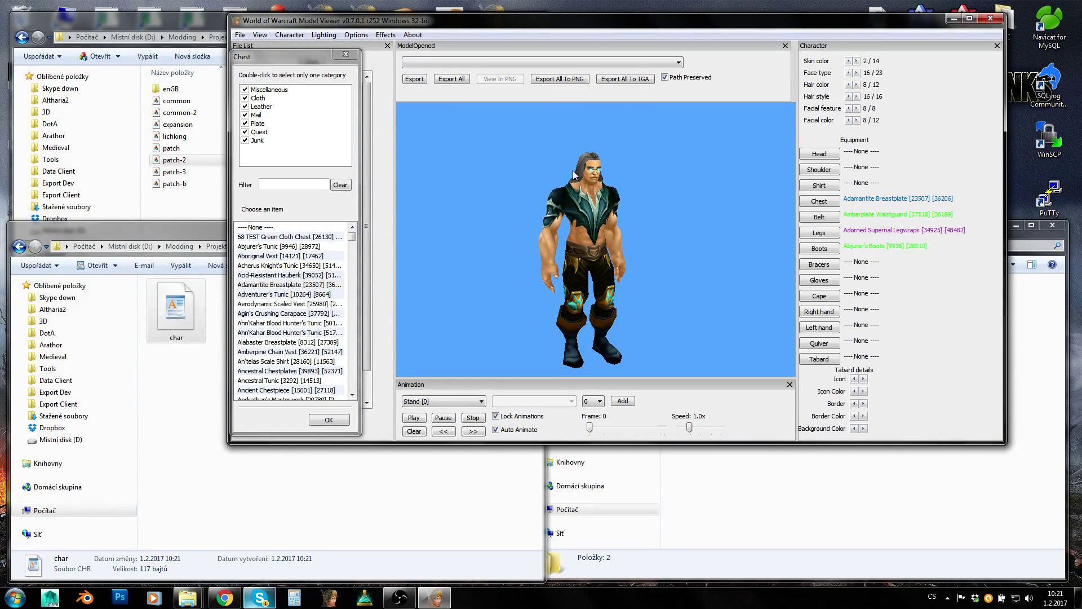
# Step: Export the character as an X3D model named humanmale into the WMVWotLK Export folder and view the exported humanmale_0 texture
pyautogui.moveTo(624, 194); pyautogui.dragTo(601, 202)
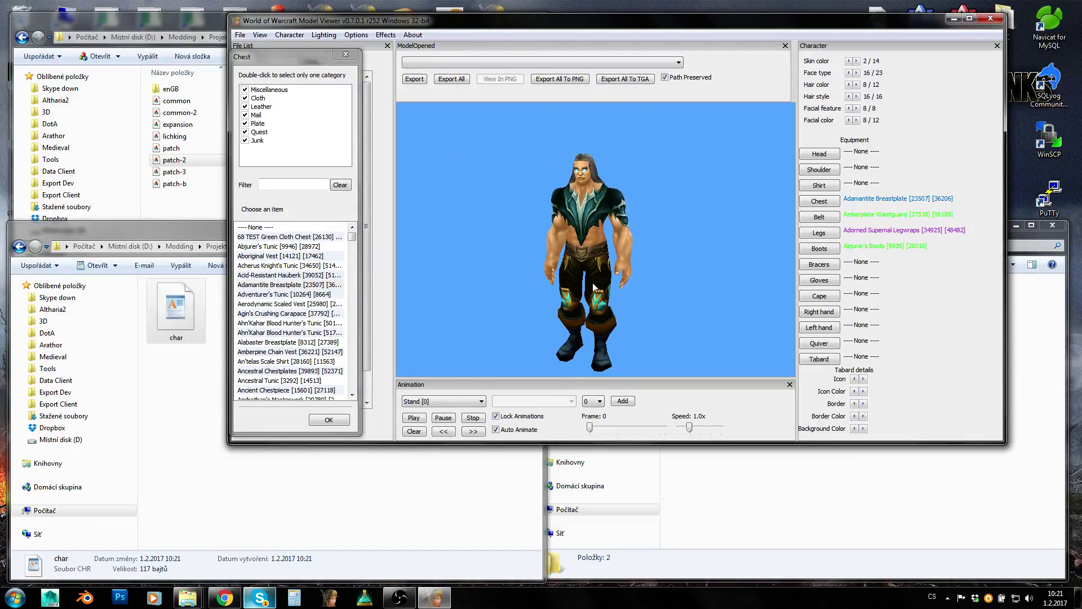
pyautogui.moveTo(597, 243); pyautogui.dragTo(551, 216)
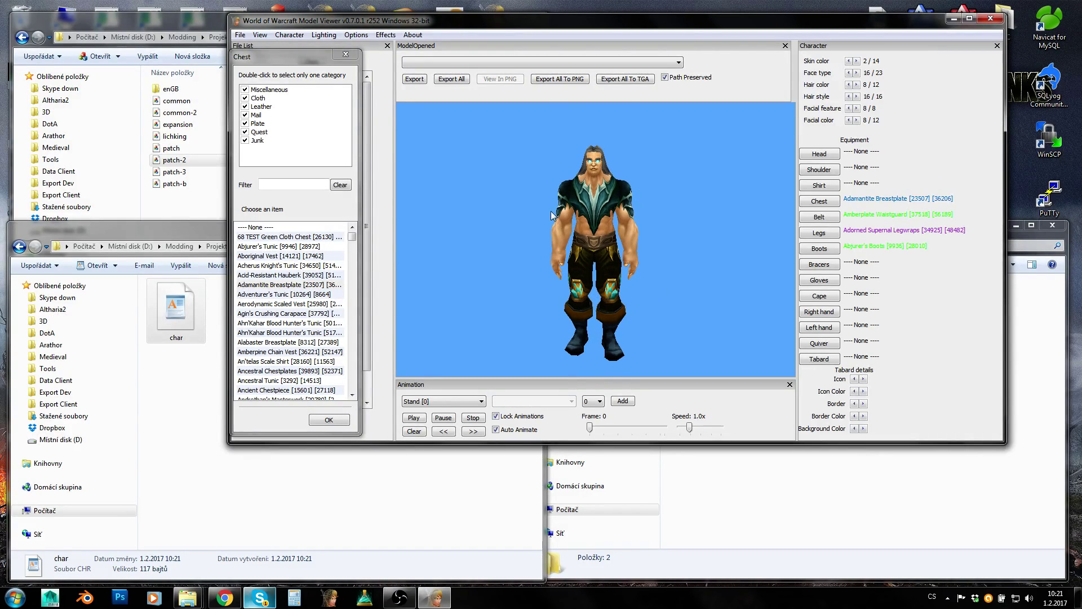
pyautogui.click(240, 35)
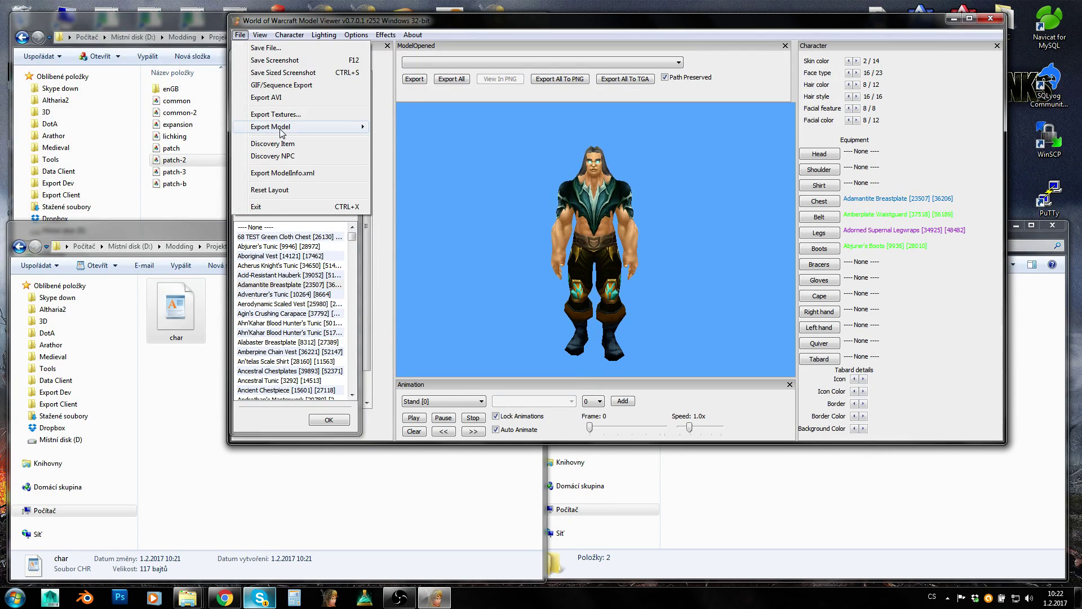
pyautogui.moveTo(350, 127)
pyautogui.click(407, 221)
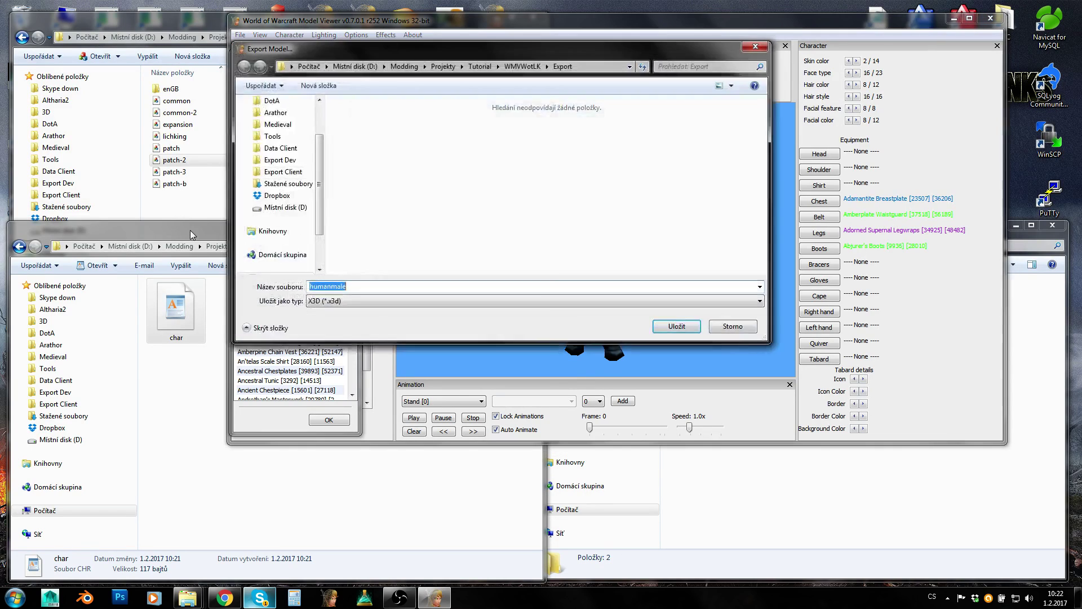
pyautogui.click(191, 230)
pyautogui.click(361, 246)
pyautogui.hotkey('ctrl', 'c')
pyautogui.click(602, 66)
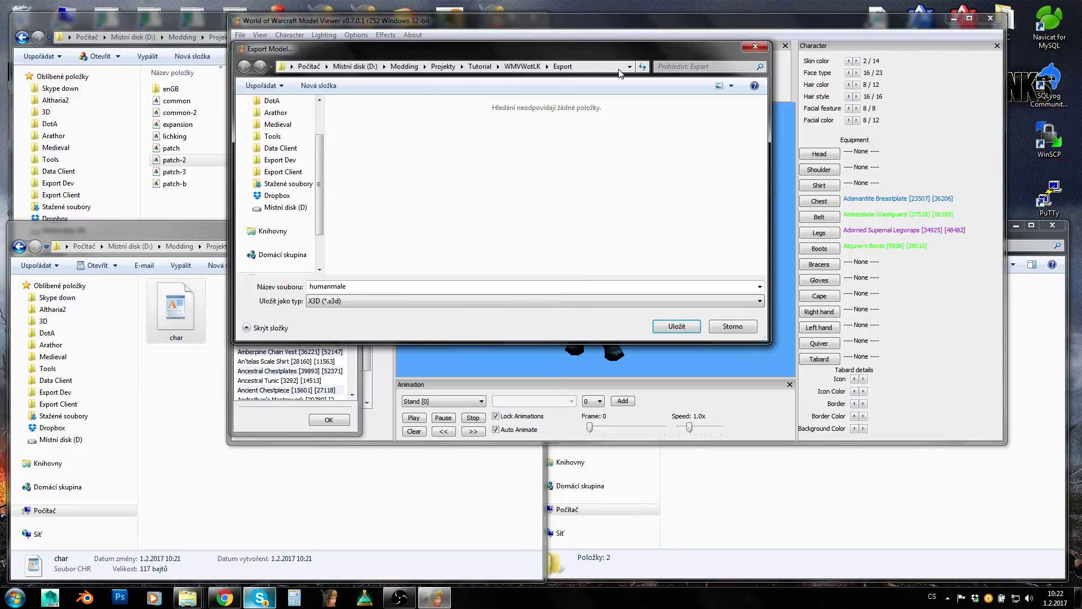
pyautogui.click(603, 66)
pyautogui.hotkey('ctrl', 'v')
pyautogui.hotkey('ctrl', 'a')
pyautogui.hotkey('ctrl', 'v')
pyautogui.press('Return')
pyautogui.click(667, 331)
pyautogui.click(414, 451)
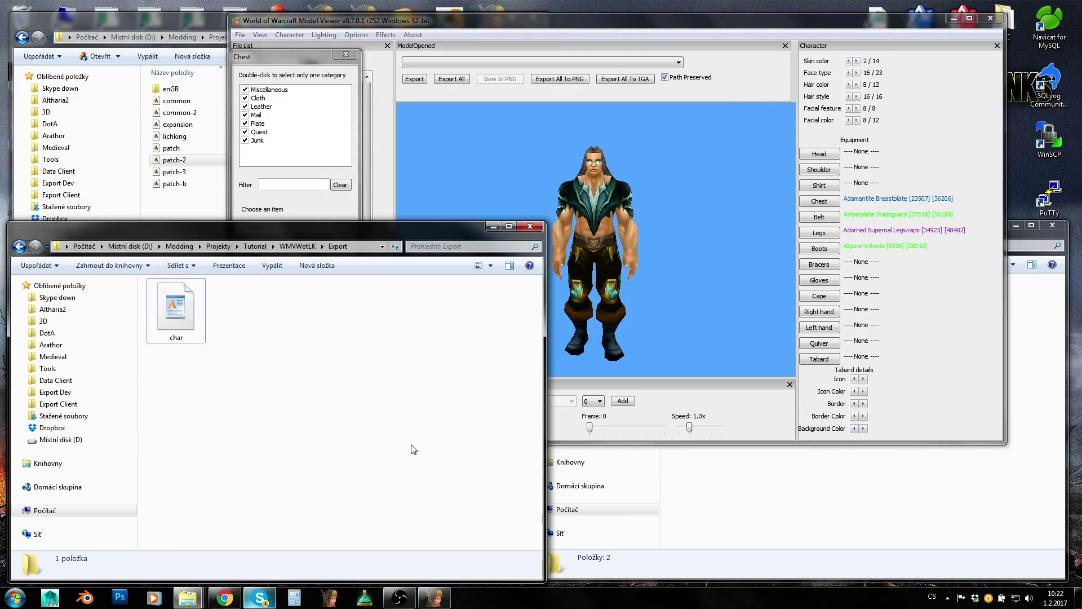
pyautogui.doubleClick(244, 303)
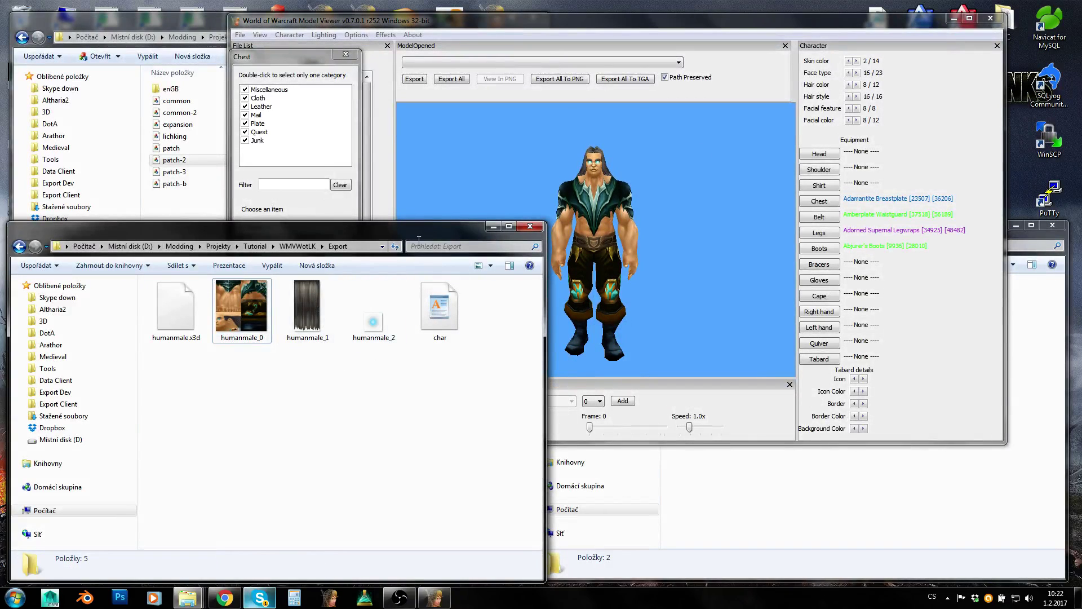
# Step: Export all the character's textures in their original BLP format with the folder paths preserved
pyautogui.click(240, 35)
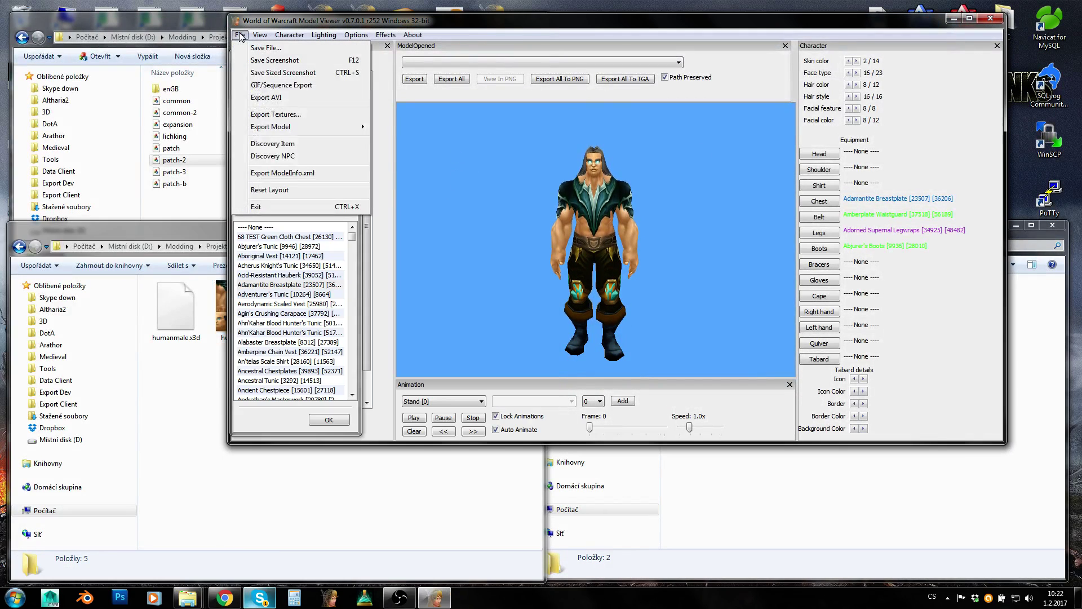
pyautogui.click(299, 115)
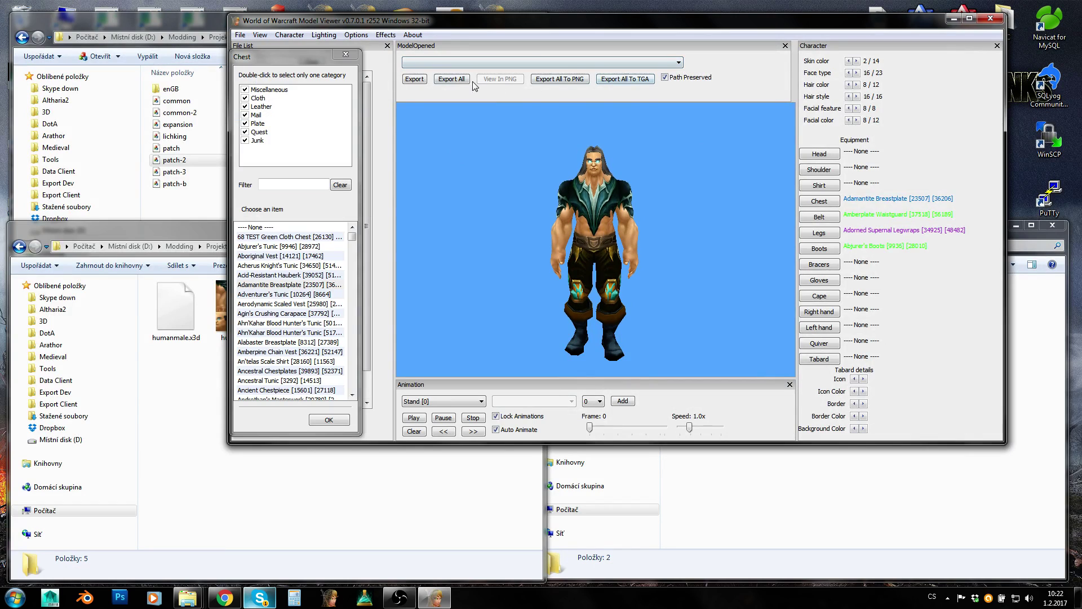
pyautogui.click(561, 339)
# Step: Browse the exported Item folder and the BLP textures in the Character Human folder
pyautogui.click(200, 403)
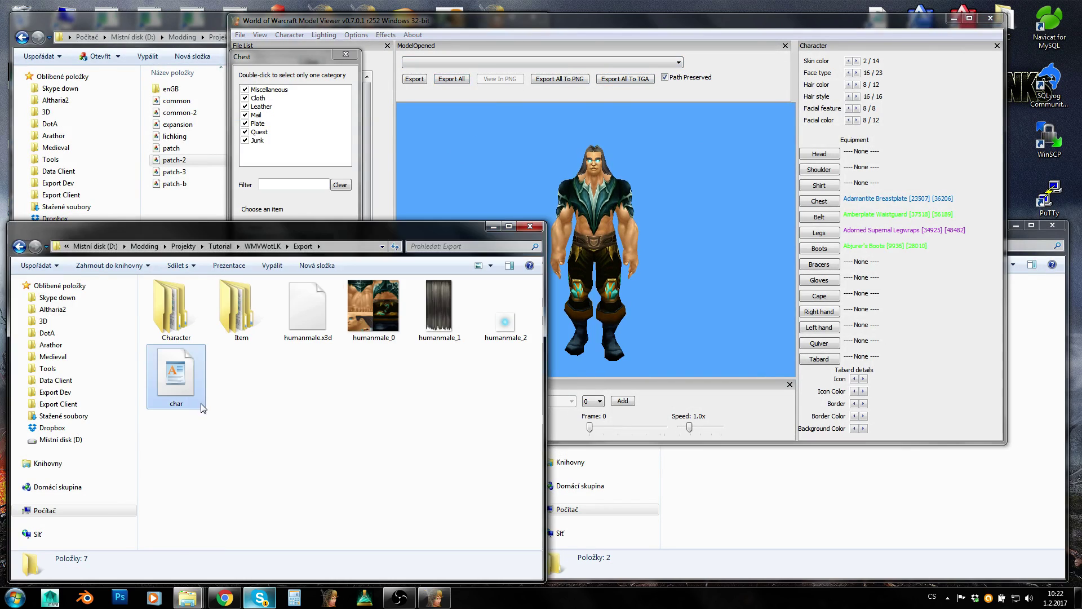
pyautogui.doubleClick(232, 332)
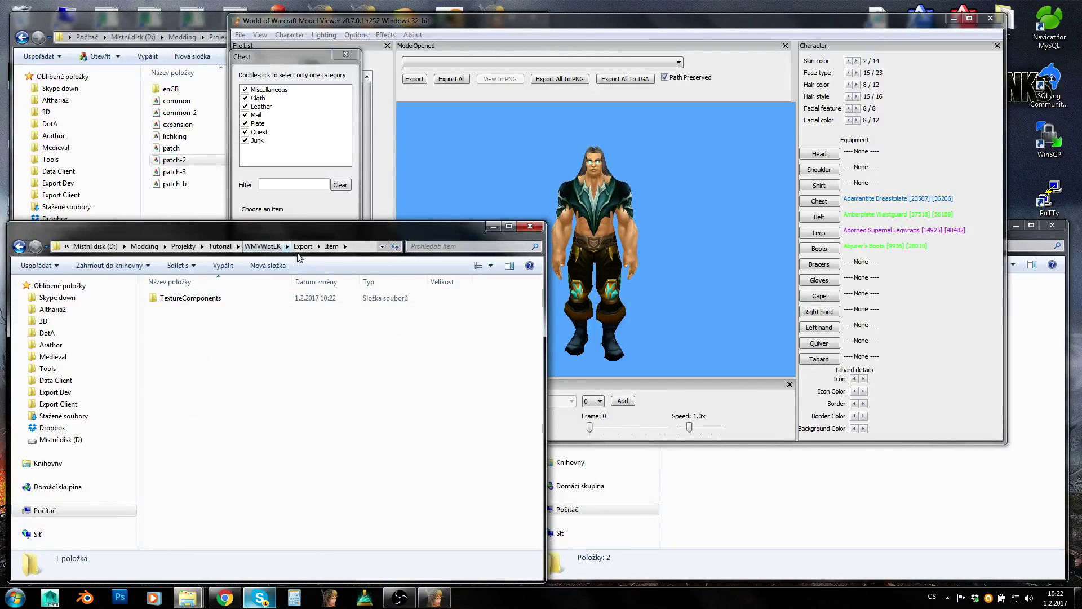
pyautogui.press('BackSpace')
pyautogui.doubleClick(172, 310)
pyautogui.doubleClick(169, 309)
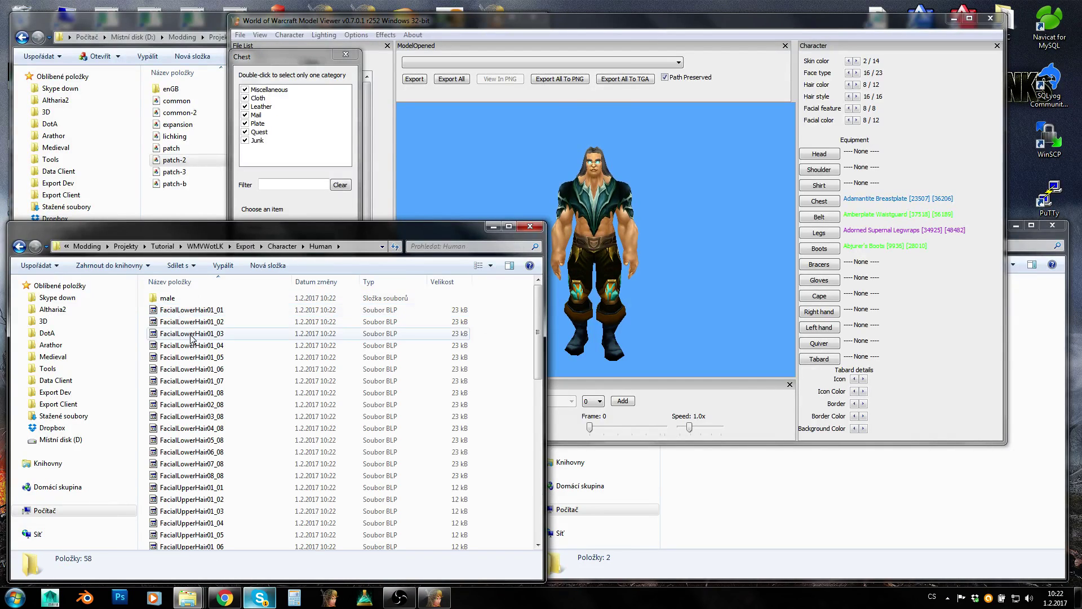
pyautogui.click(192, 334)
pyautogui.scroll(-10, 192, 339)
# Step: Export all the character's textures to PNG and check the hair images in the Character Human folder
pyautogui.click(566, 130)
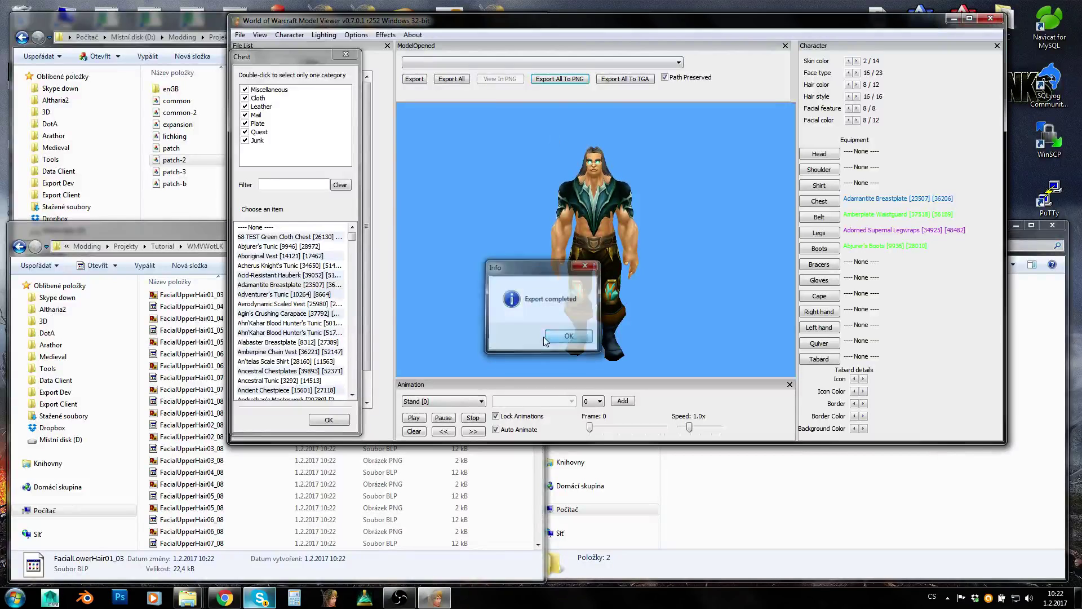
pyautogui.click(569, 338)
pyautogui.click(186, 375)
pyautogui.scroll(-10, 186, 389)
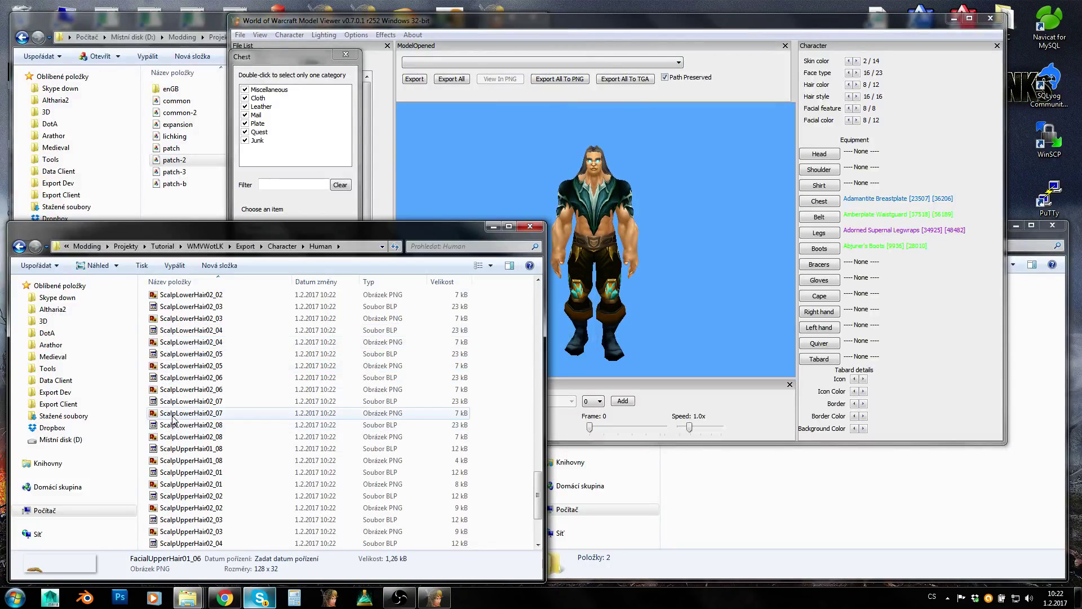
pyautogui.click(191, 413)
pyautogui.click(190, 483)
pyautogui.scroll(-3, 190, 480)
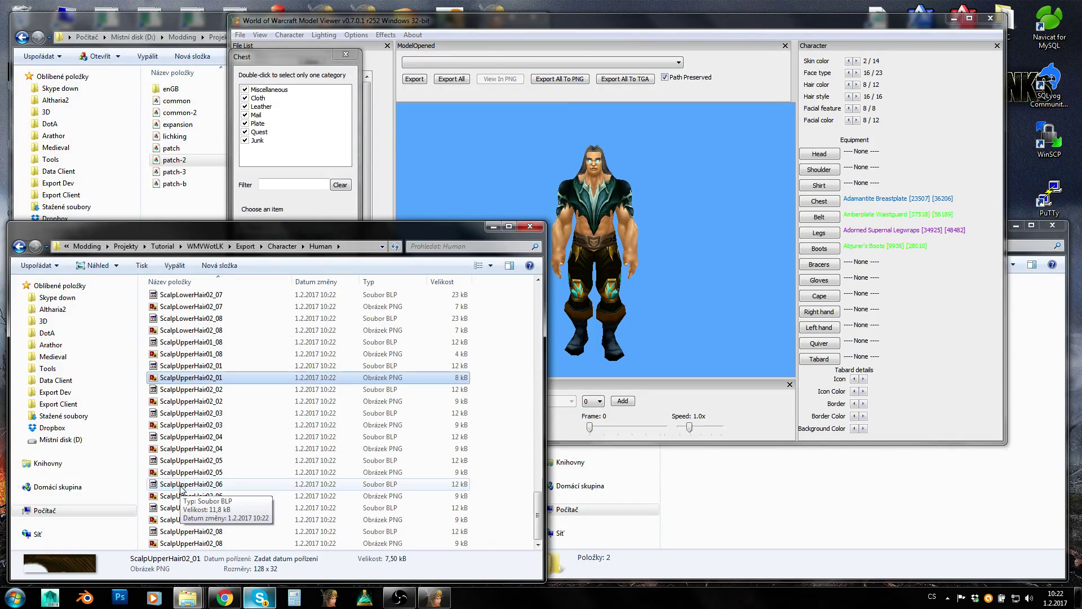
# Step: Inspect the PNG sleeve textures in the Item ArmUpperTexture folder, viewing Plate_Horde_C_05Blue_Sleeve_AU_U at full size
pyautogui.click(245, 246)
pyautogui.doubleClick(237, 307)
pyautogui.doubleClick(189, 298)
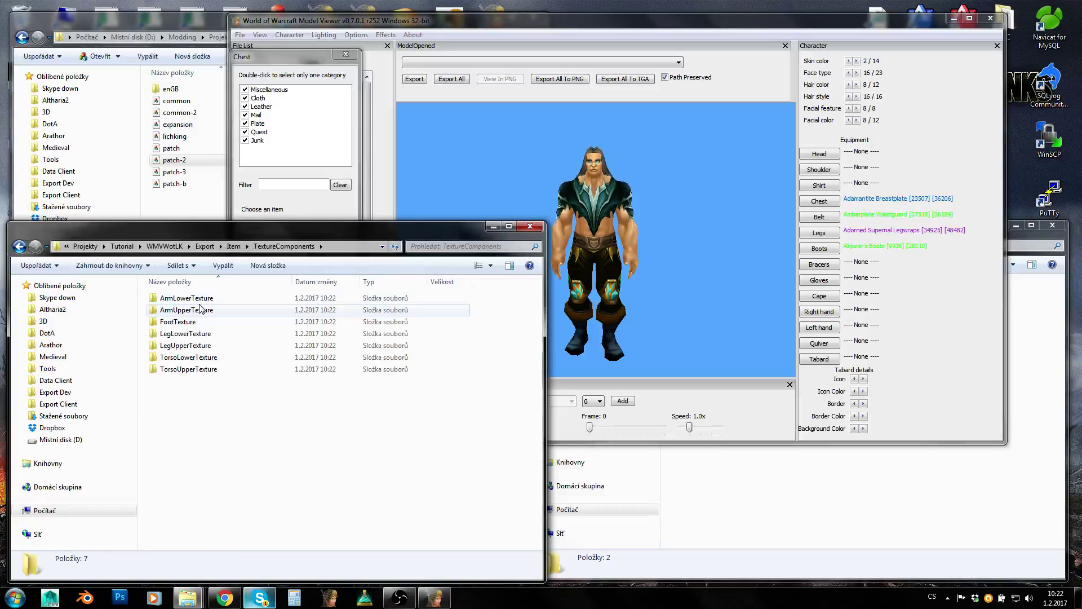
pyautogui.doubleClick(192, 311)
pyautogui.click(182, 310)
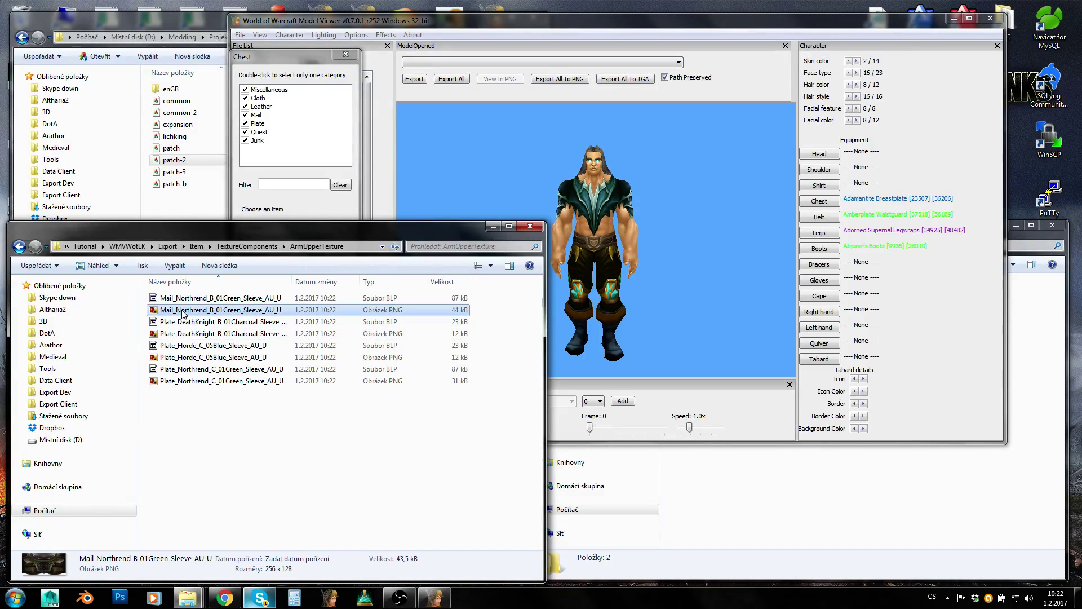
pyautogui.click(188, 333)
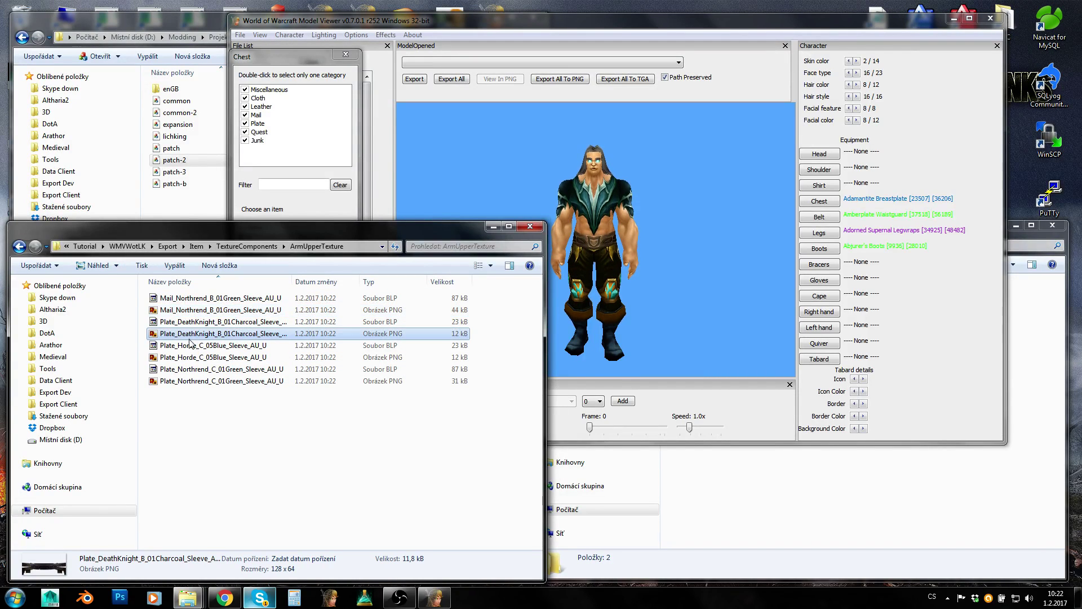
pyautogui.click(181, 357)
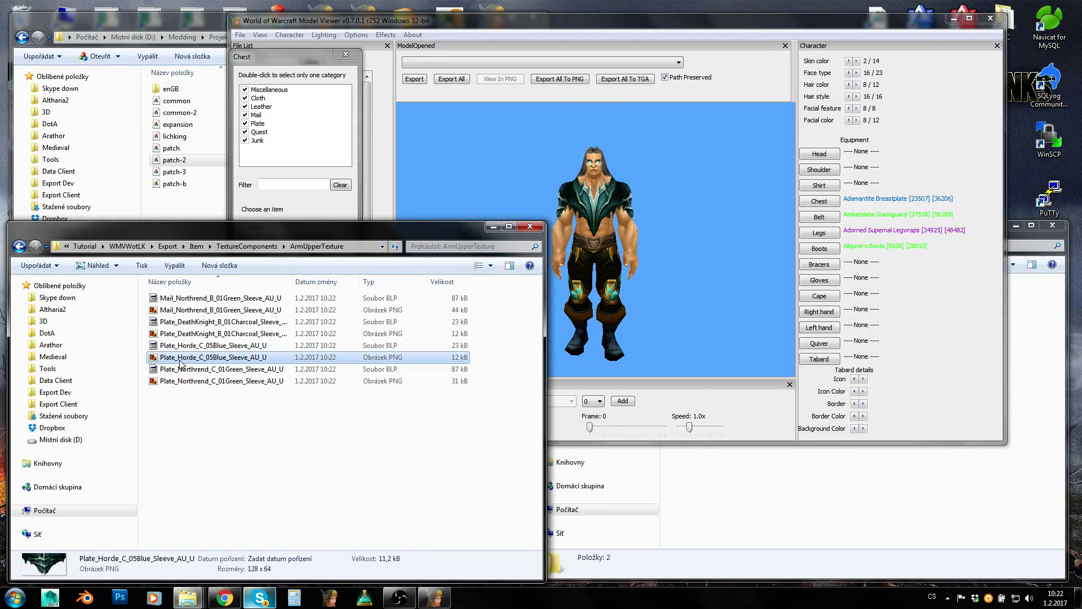
pyautogui.doubleClick(180, 362)
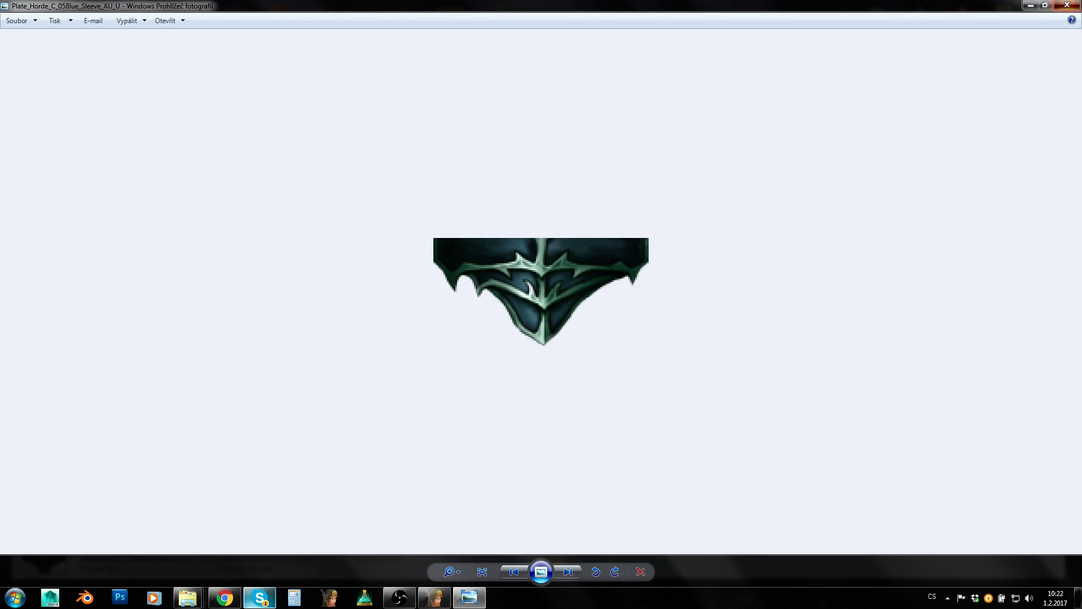
pyautogui.press('Escape')
# Step: Compare the Plate_Horde_C_05Blue_Sleeve_AU_U texture with the sleeve on the character's upper arm
pyautogui.scroll(5, 601, 185)
pyautogui.moveTo(601, 185); pyautogui.dragTo(573, 177)
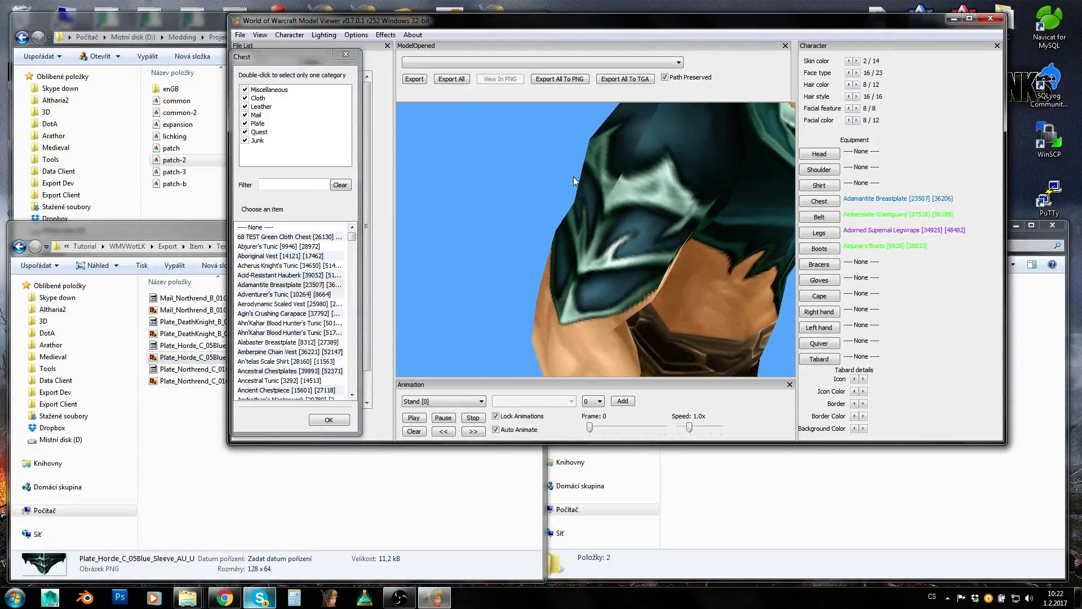
pyautogui.scroll(-5, 574, 177)
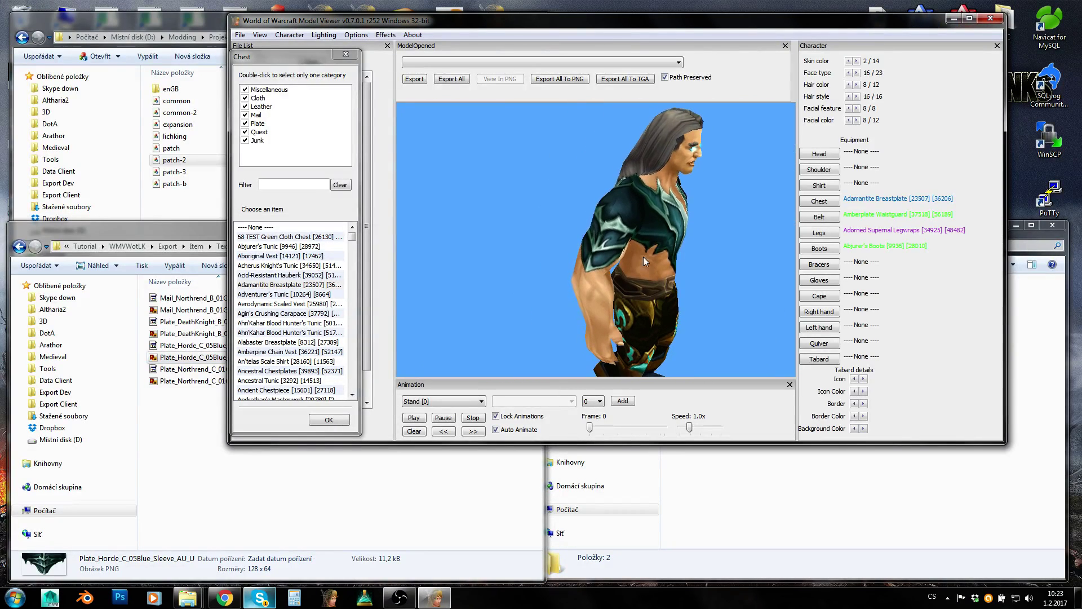
pyautogui.moveTo(644, 256); pyautogui.dragTo(585, 251)
pyautogui.click(193, 425)
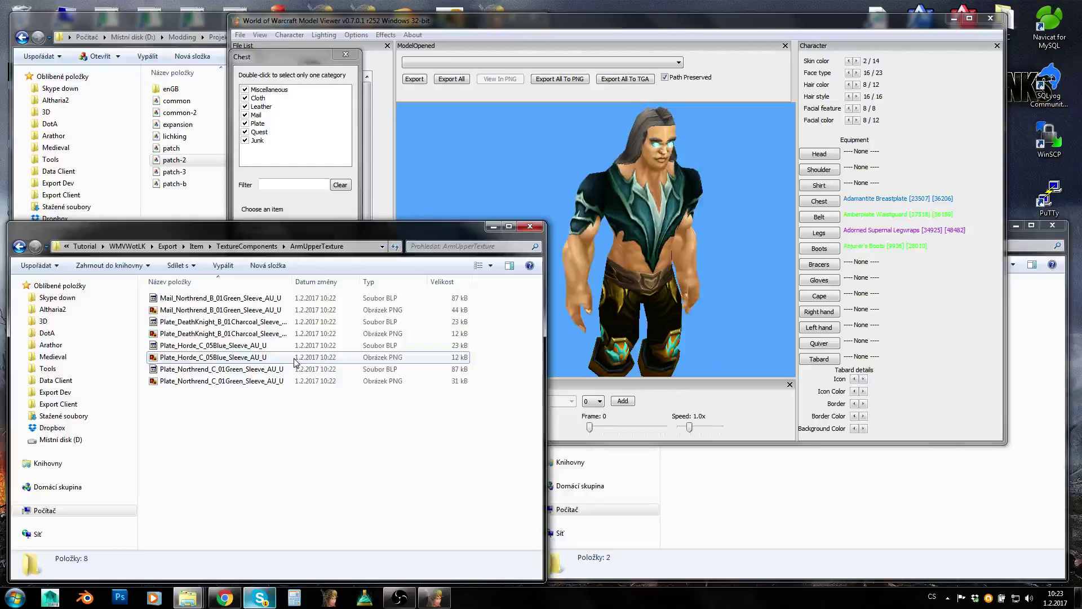
pyautogui.click(200, 360)
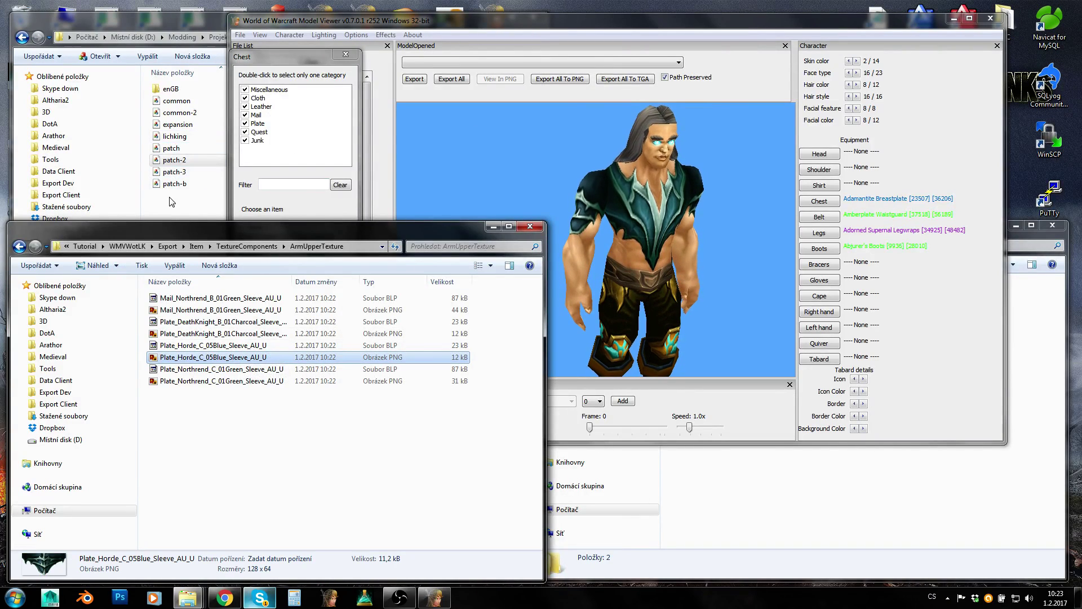
# Step: Examine the breastplate sleeves on the character model again and preview the Plate_Northrend_C_01Green_Sleeve_AU_U PNG
pyautogui.click(148, 202)
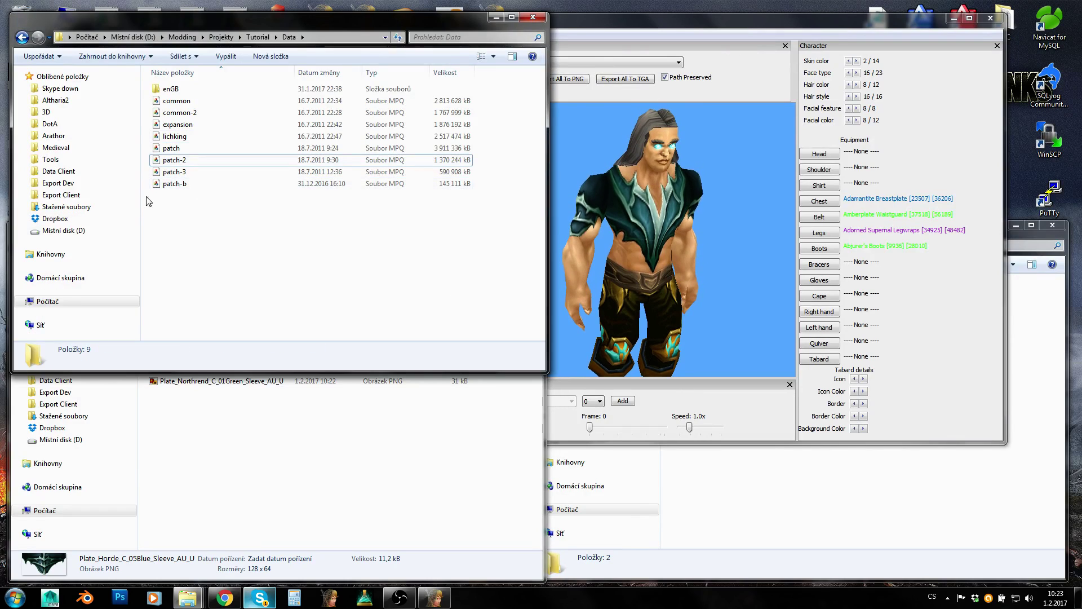
pyautogui.click(296, 451)
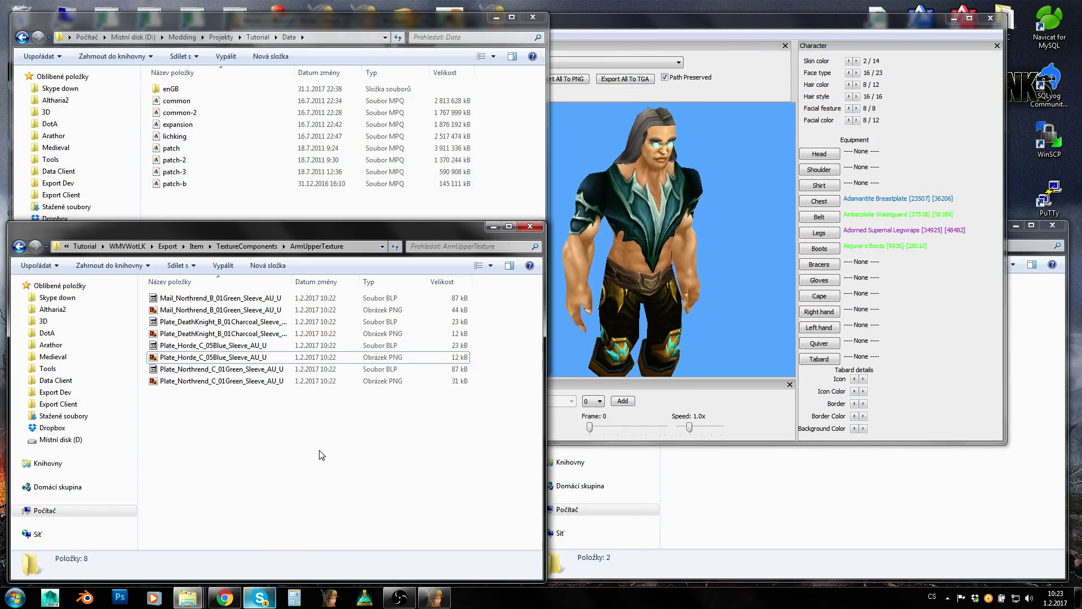
pyautogui.click(702, 233)
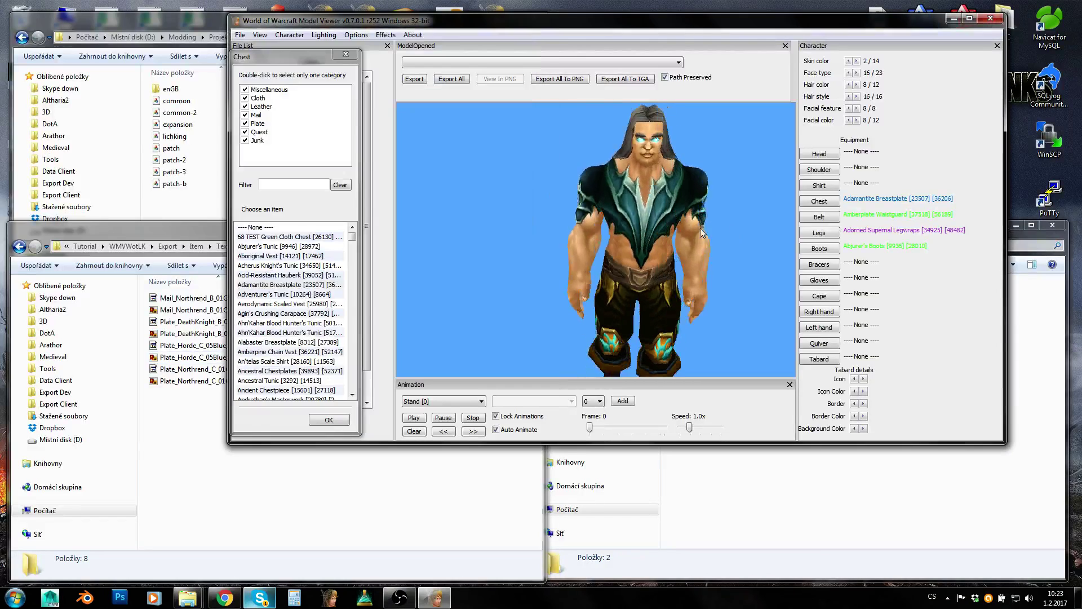
pyautogui.moveTo(702, 233); pyautogui.dragTo(678, 218)
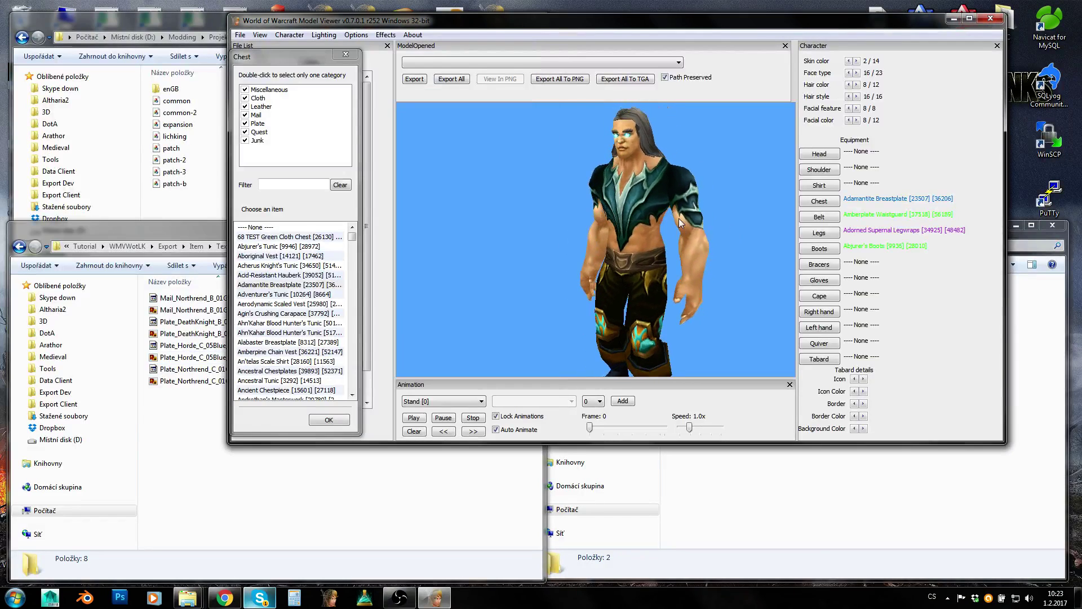
pyautogui.click(189, 383)
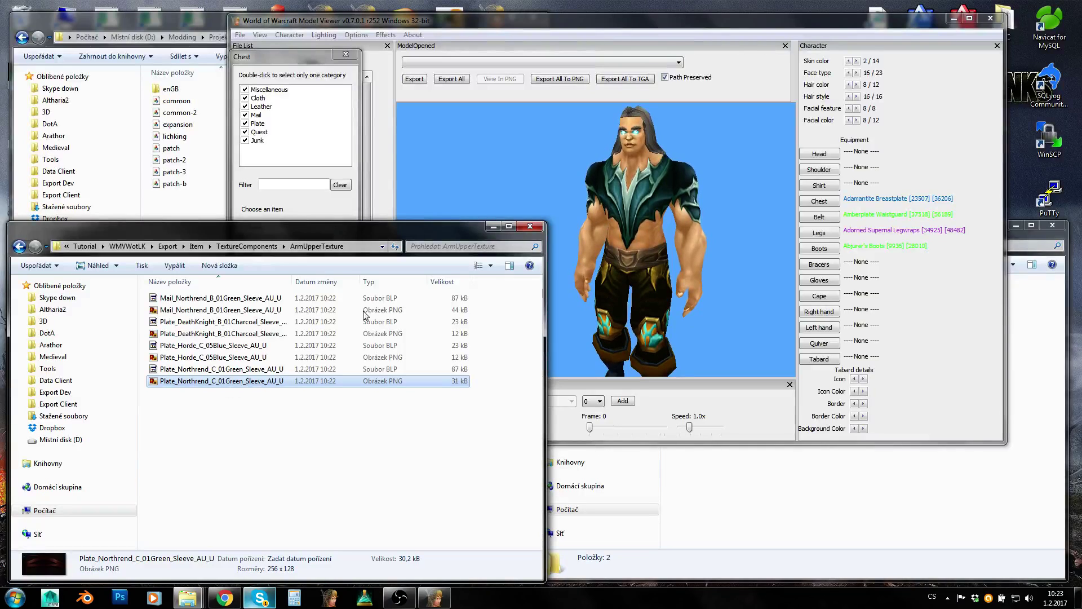
pyautogui.moveTo(643, 169); pyautogui.dragTo(667, 170)
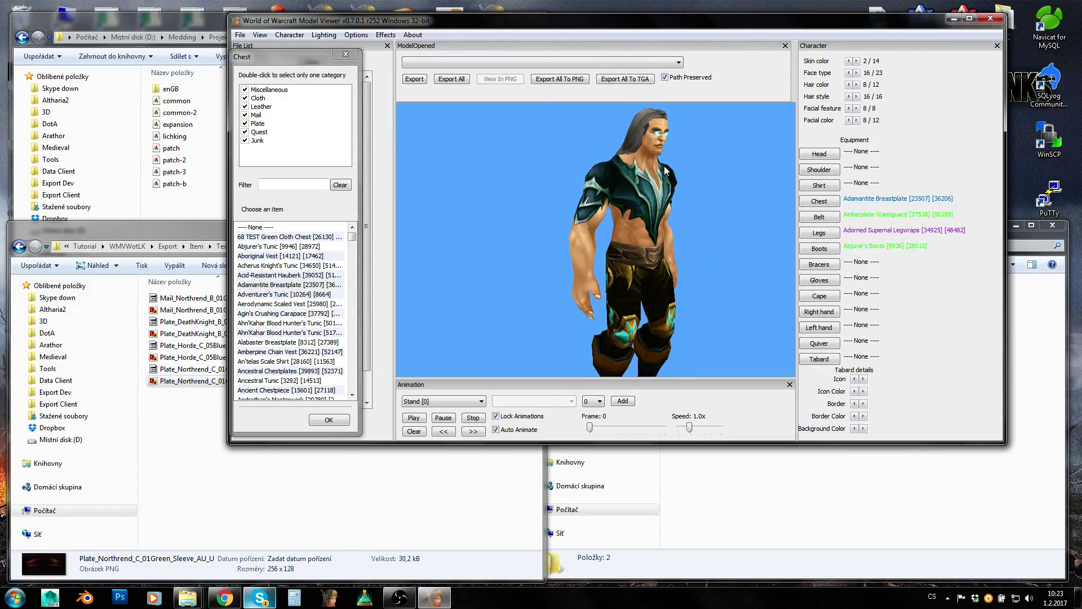
# Step: Return from the ArmUpperTexture folder to the main Export folder
pyautogui.click(198, 249)
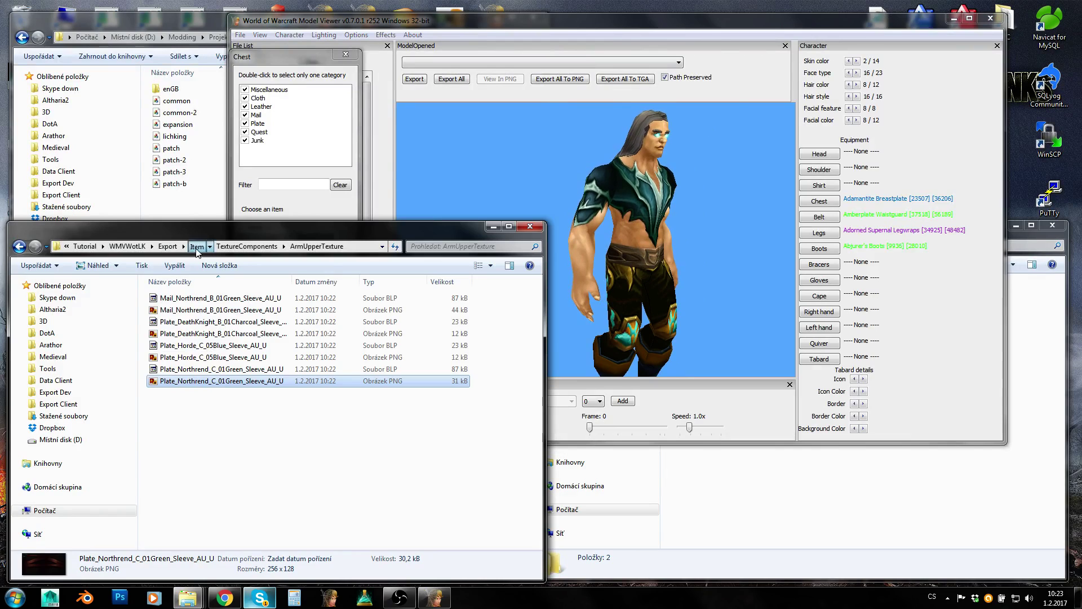
pyautogui.click(197, 249)
pyautogui.click(303, 248)
pyautogui.click(240, 35)
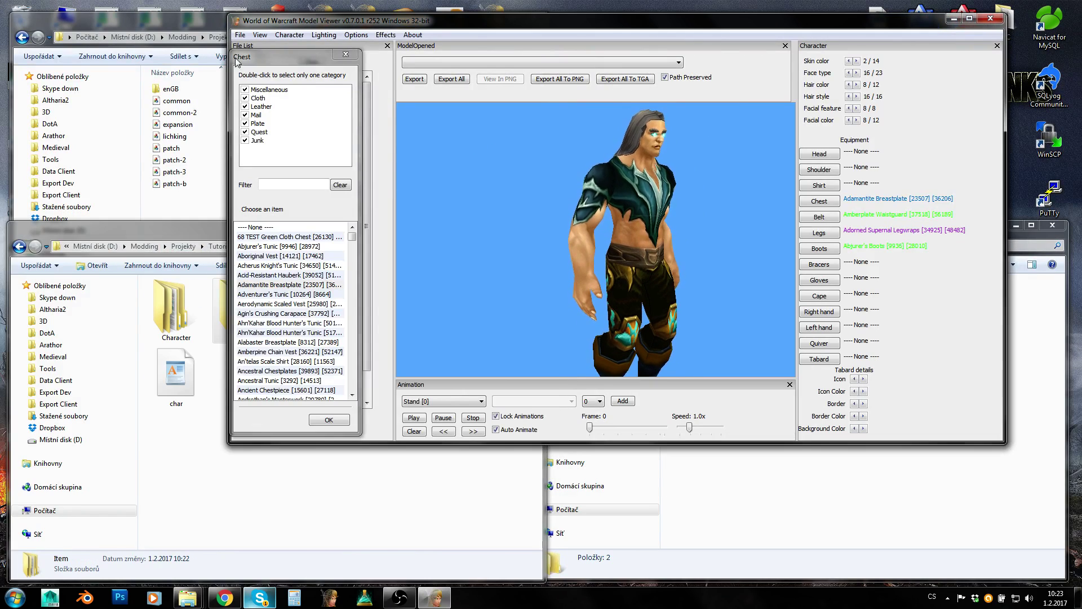
pyautogui.click(240, 35)
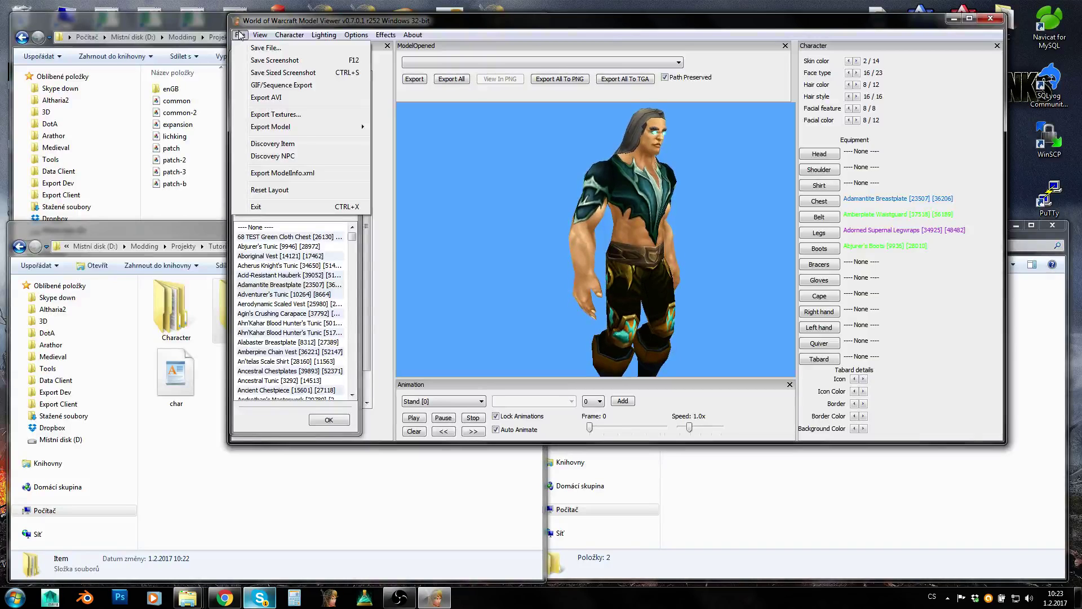
pyautogui.moveTo(259, 34)
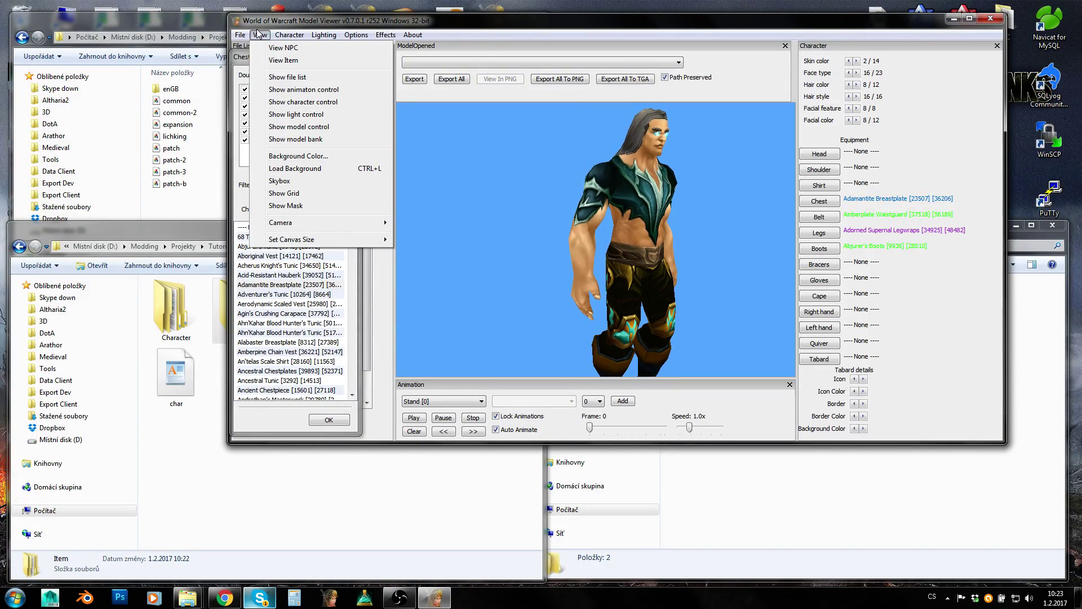
pyautogui.click(293, 168)
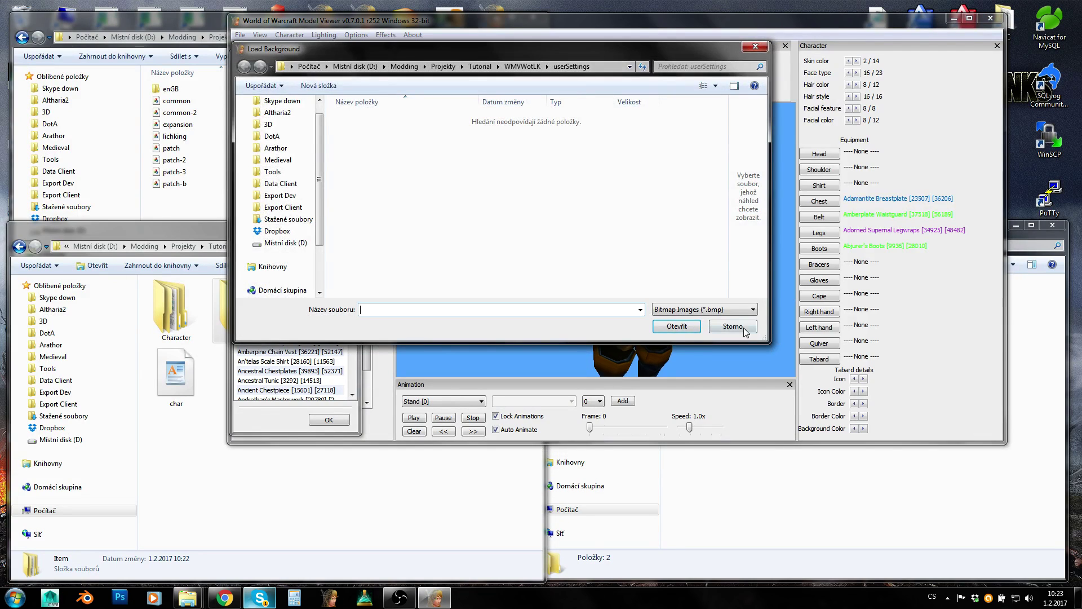
pyautogui.click(743, 330)
# Step: Open the viewport's background color selection and accept it with the current blue
pyautogui.click(260, 35)
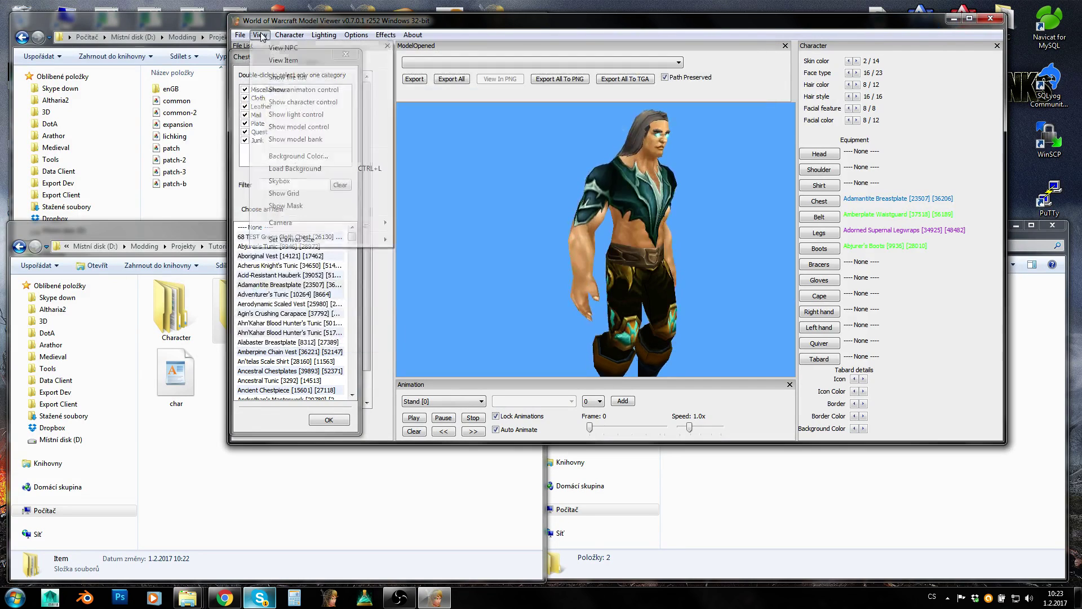
pyautogui.click(307, 159)
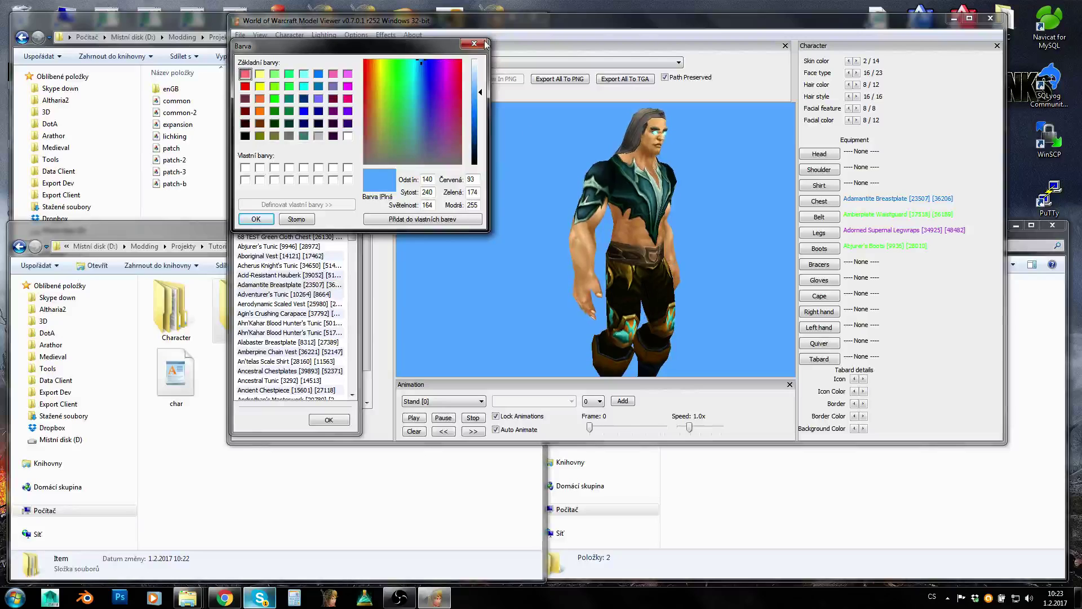
pyautogui.click(256, 218)
pyautogui.click(240, 34)
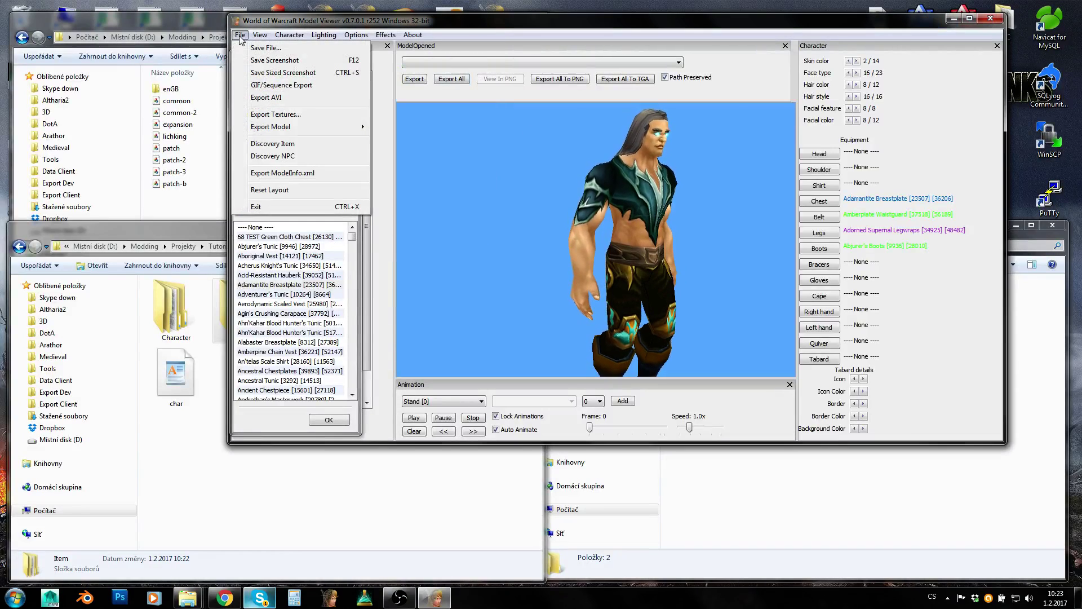
pyautogui.moveTo(291, 36)
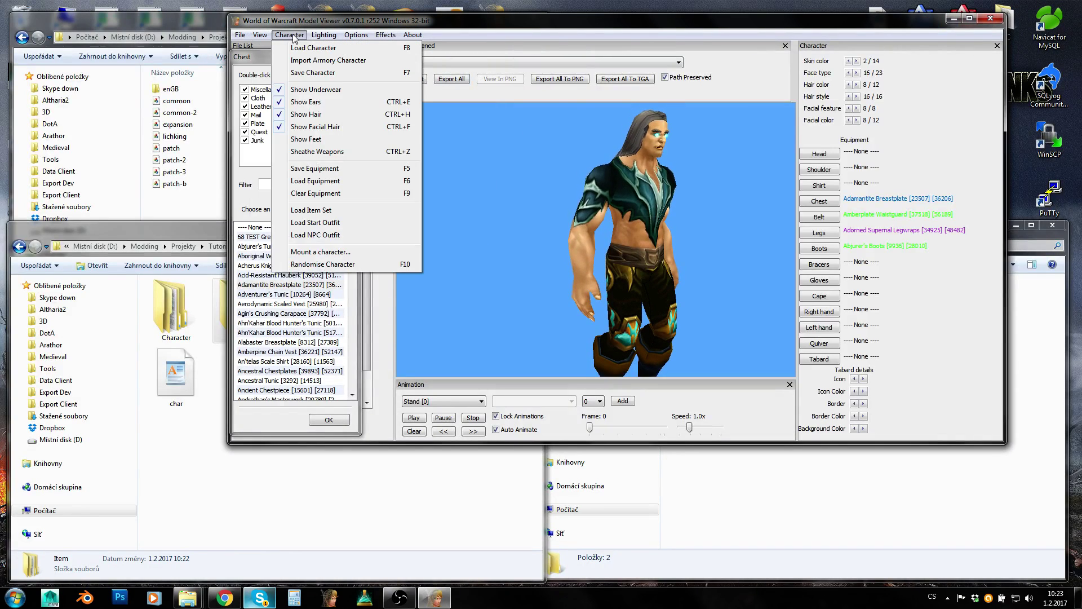
pyautogui.click(262, 36)
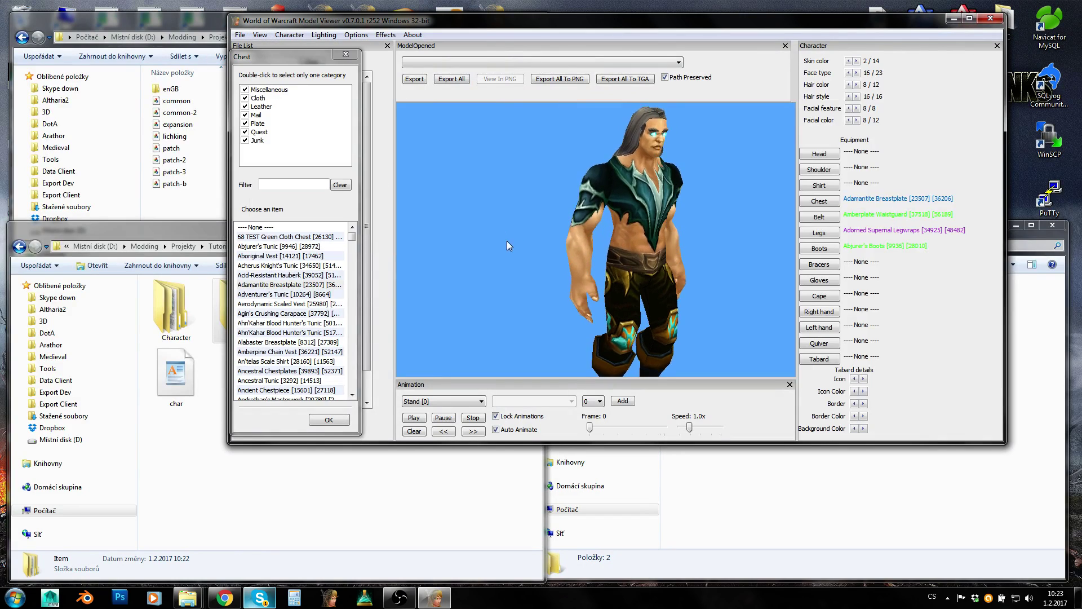
pyautogui.scroll(2, 531, 242)
pyautogui.scroll(-4, 627, 195)
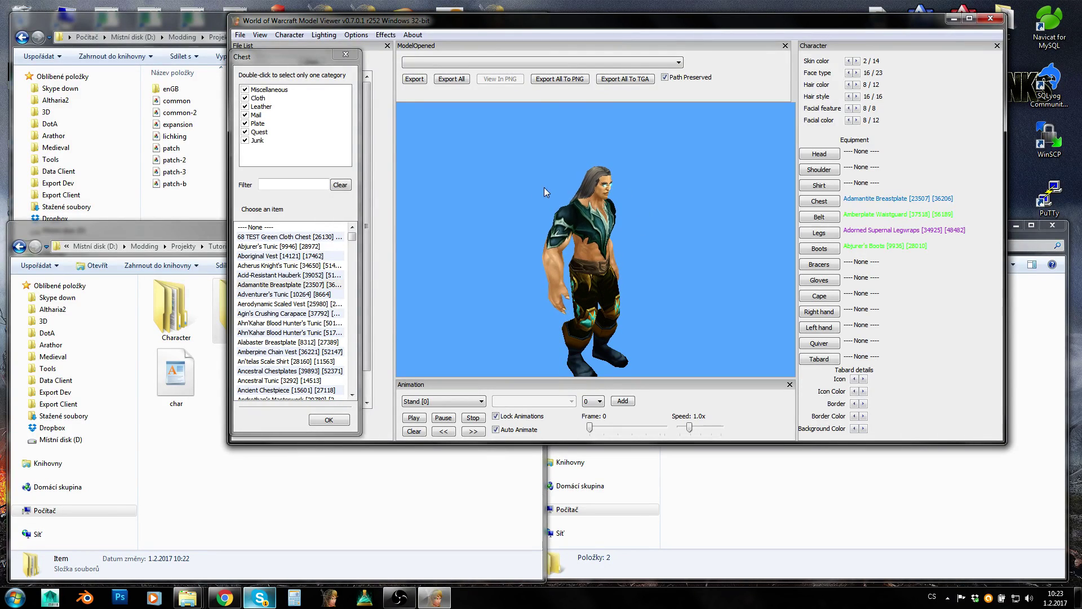
pyautogui.click(288, 35)
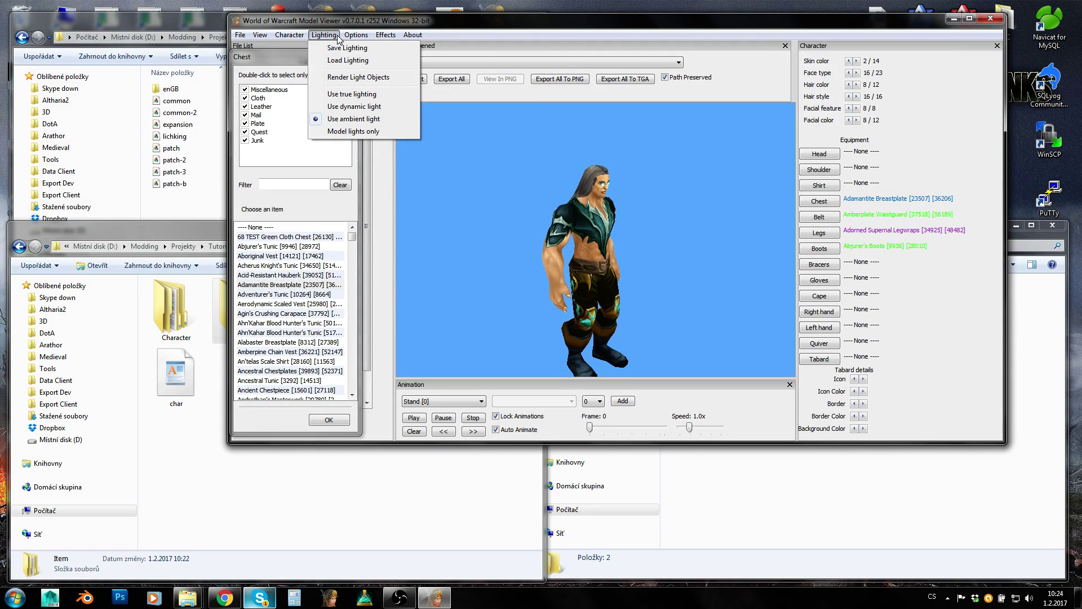
pyautogui.moveTo(349, 36)
pyautogui.moveTo(390, 34)
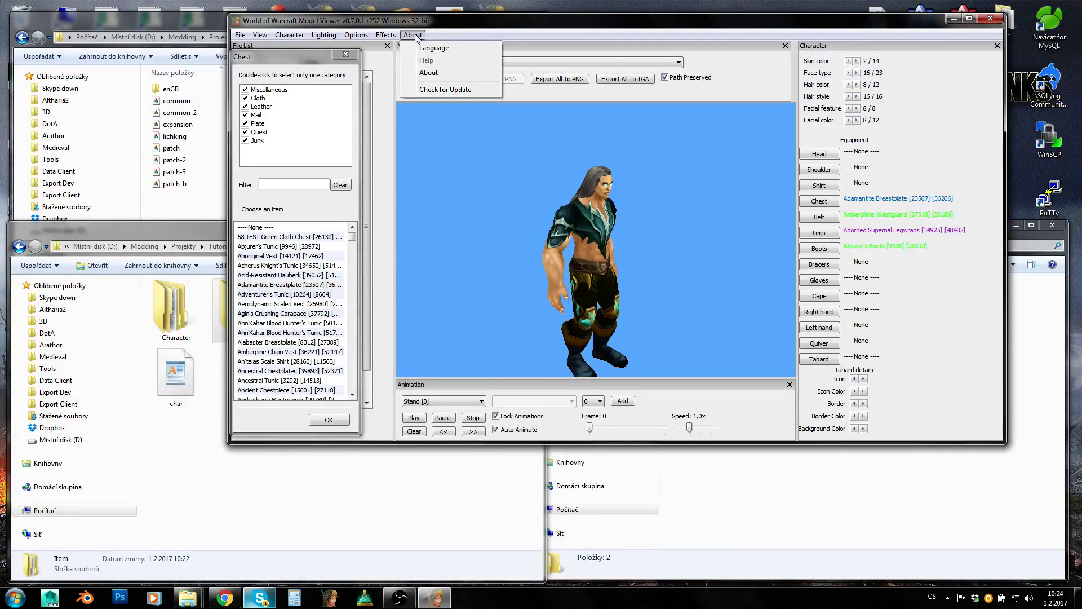
pyautogui.click(414, 35)
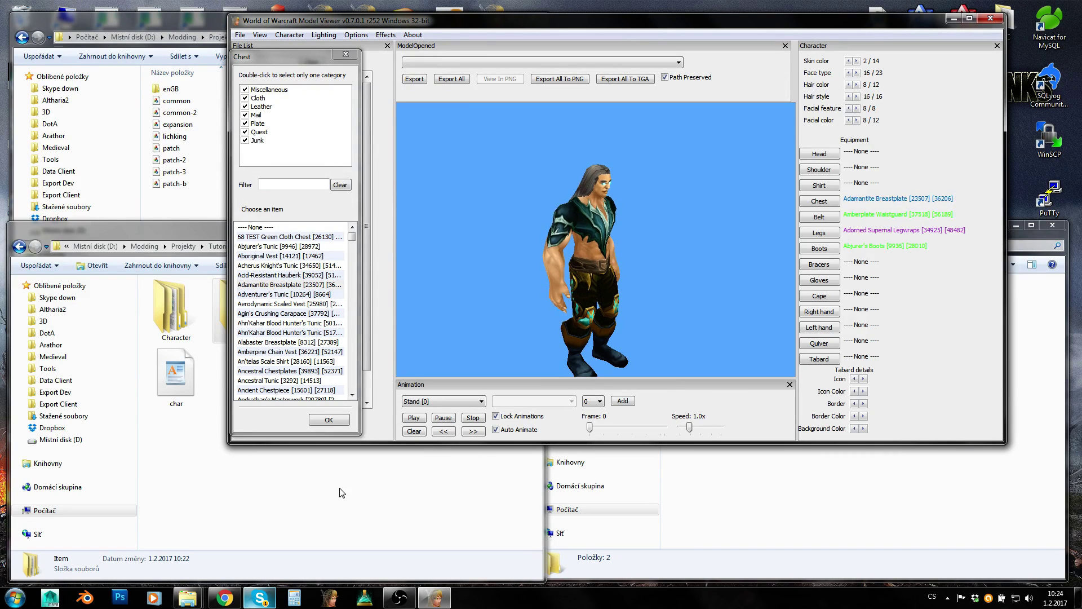
# Step: Examine the equipped human male model from behind and from the front, checking the Export folder in between
pyautogui.hotkey('ctrl', 'r')
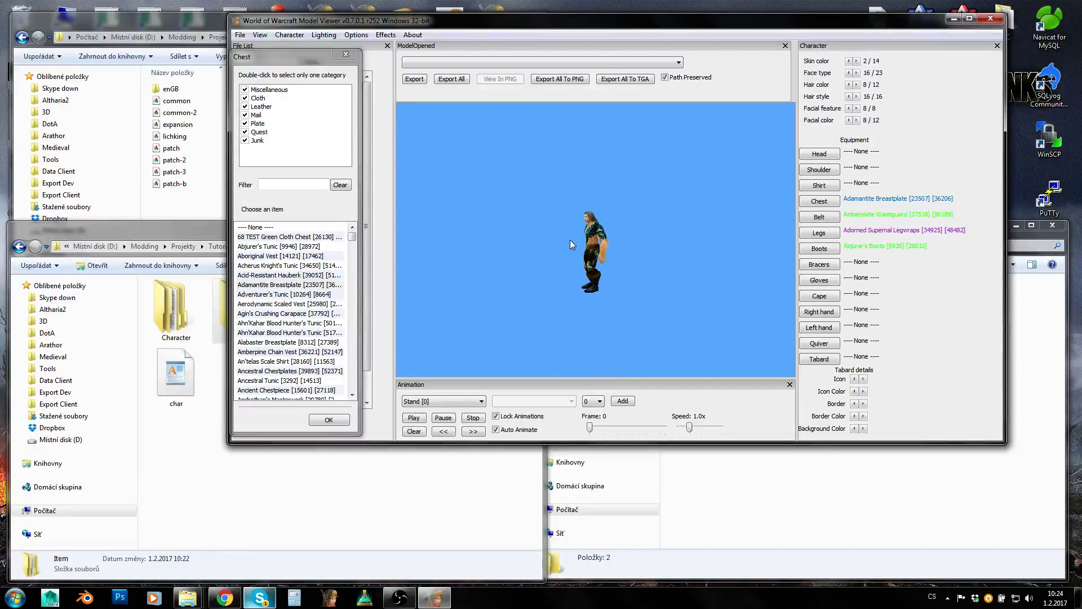
pyautogui.scroll(5, 570, 239)
pyautogui.moveTo(641, 262); pyautogui.dragTo(590, 288)
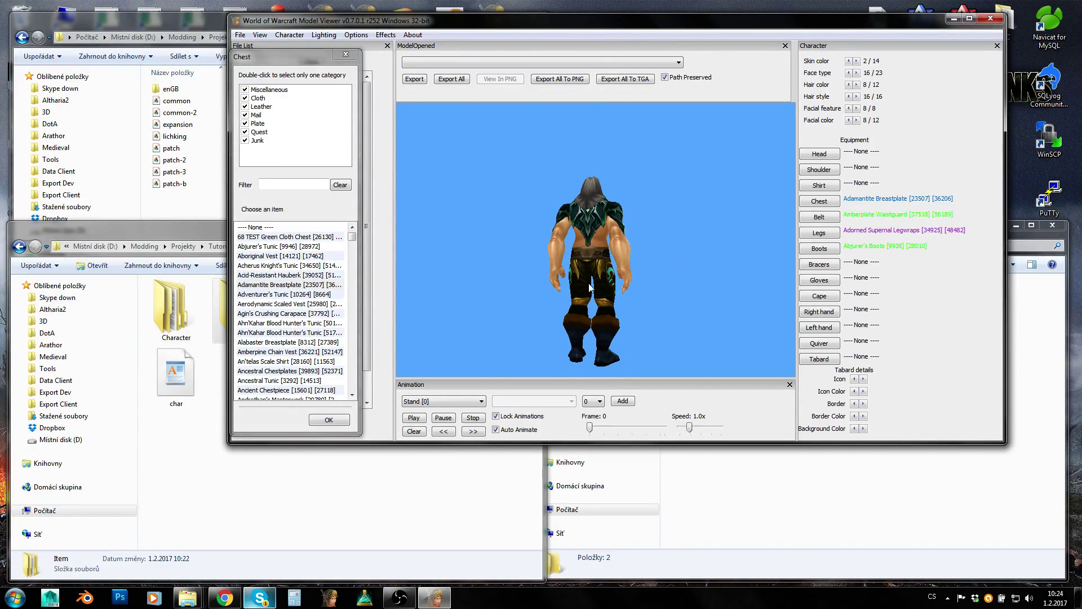
pyautogui.click(309, 488)
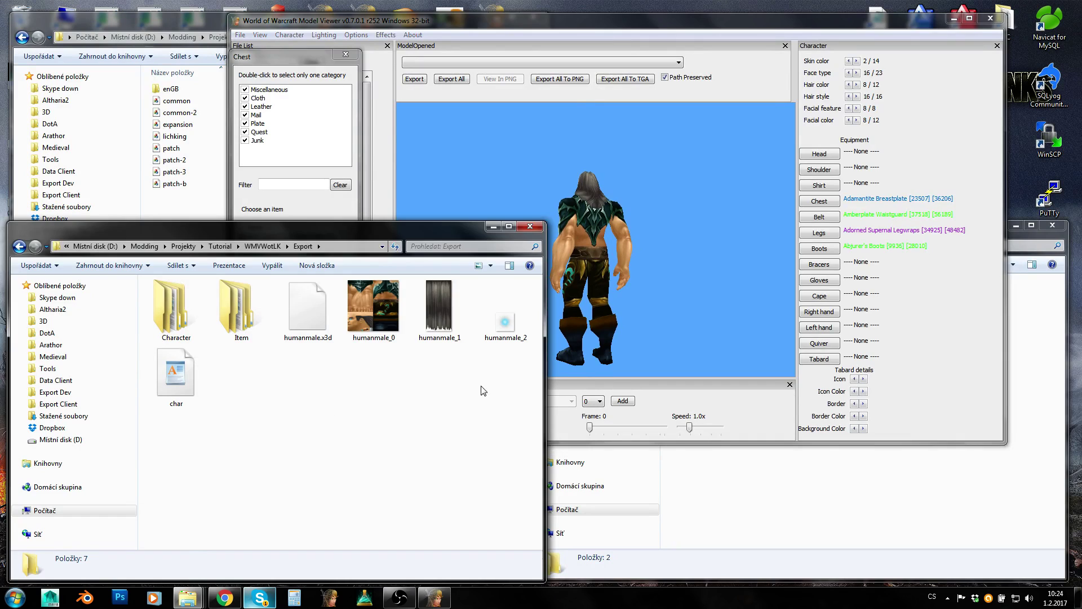
pyautogui.click(564, 243)
pyautogui.moveTo(526, 236); pyautogui.dragTo(671, 249)
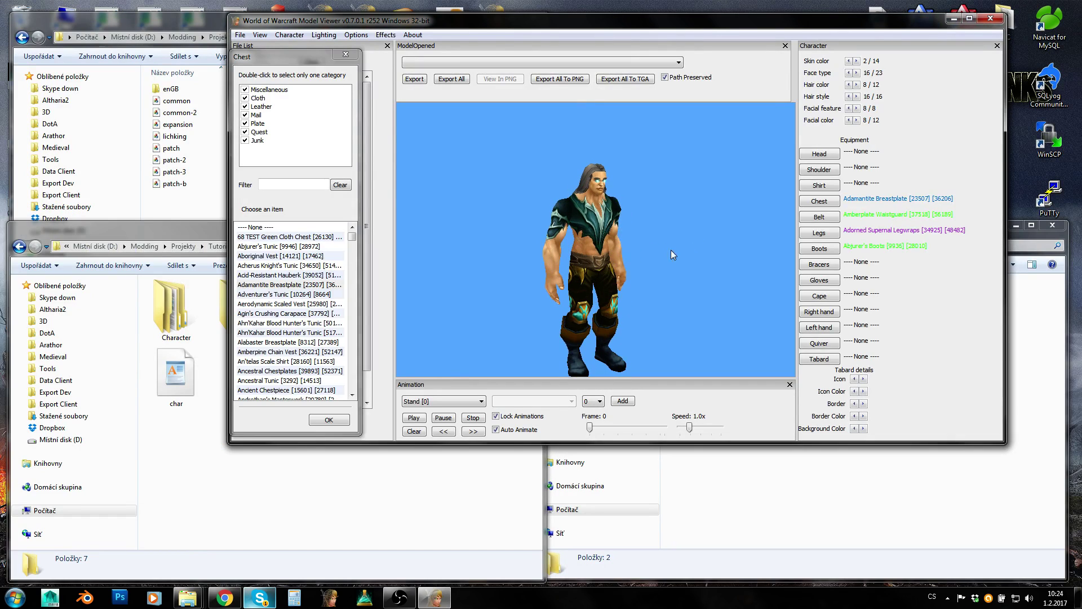
pyautogui.moveTo(557, 335); pyautogui.dragTo(538, 317, button='right')
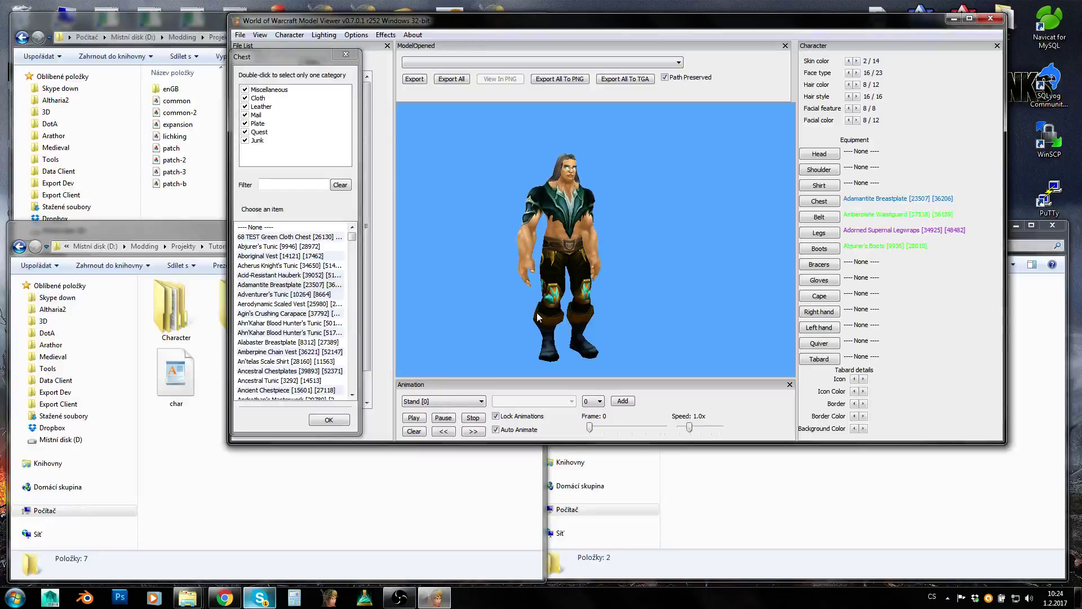